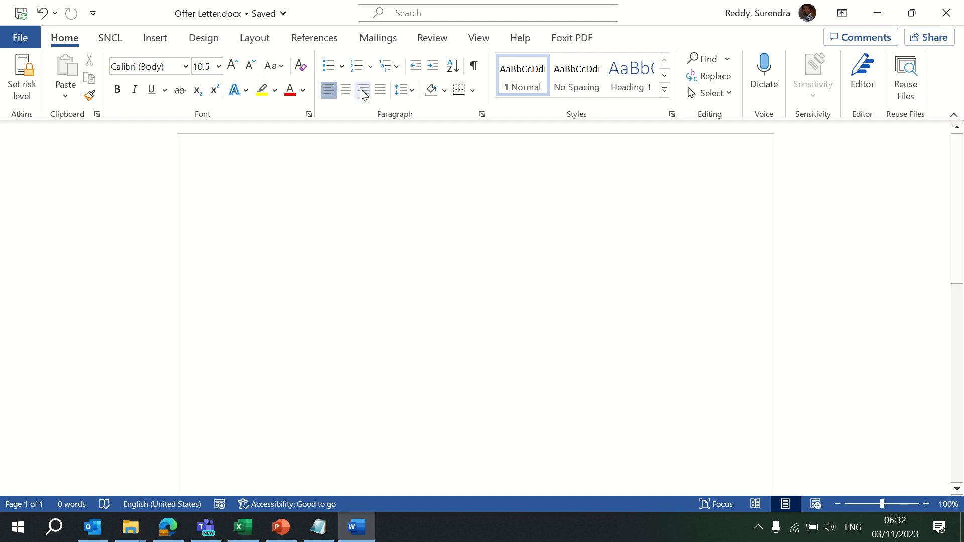
# Switch the blank Offer Letter.docx document to the Mailings ribbon tab
pyautogui.click(379, 41)
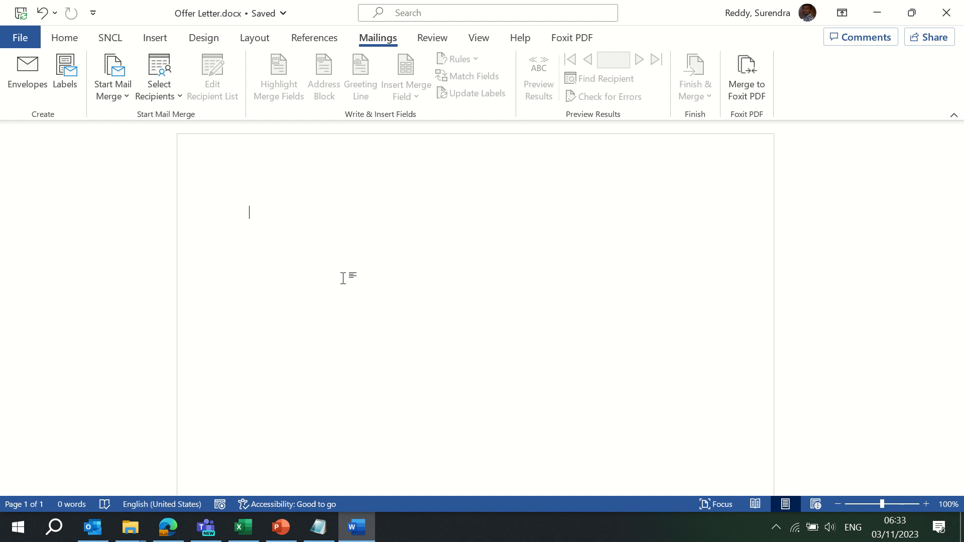
# Add an 'Offer Letter' title that is centred, one size larger, bold and underlined, with a new line below
pyautogui.write('Off')
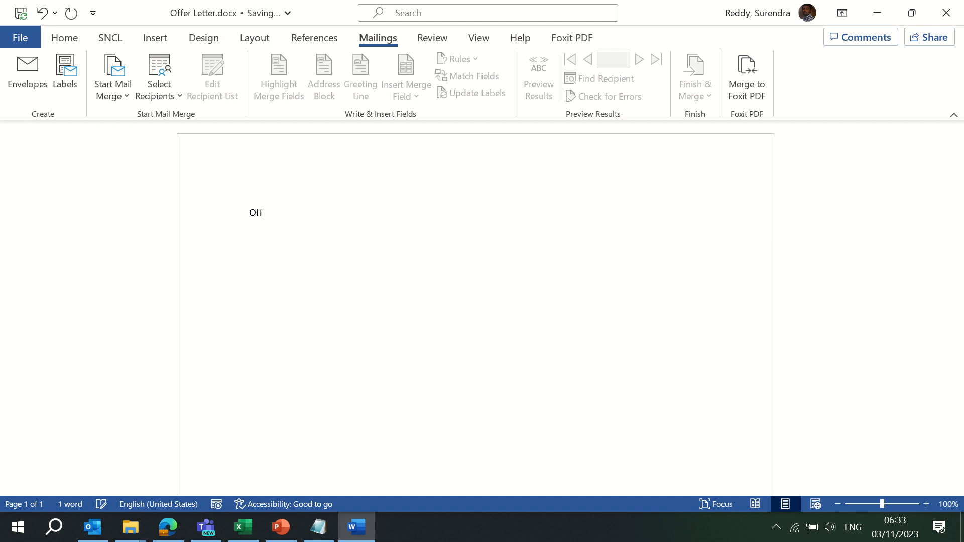
pyautogui.write('er Letter')
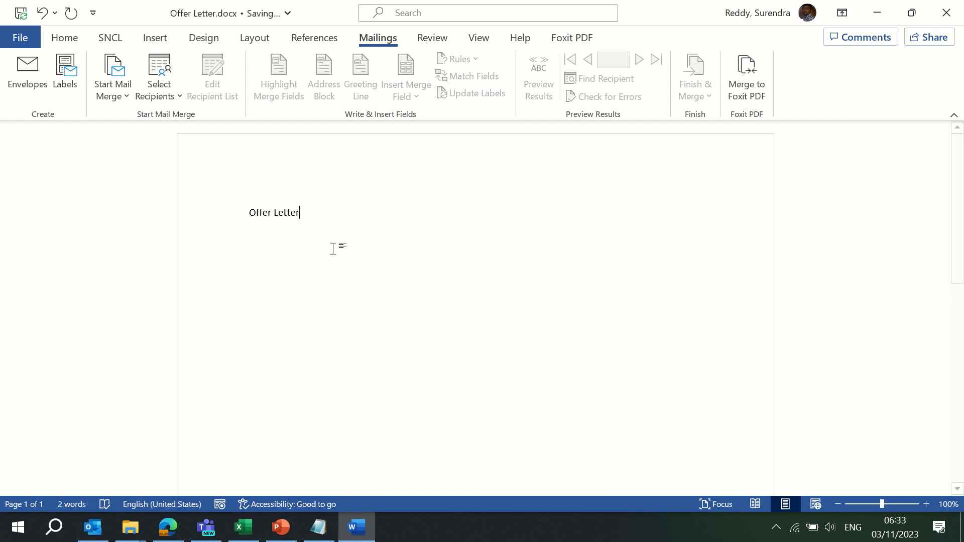
pyautogui.press('Return')
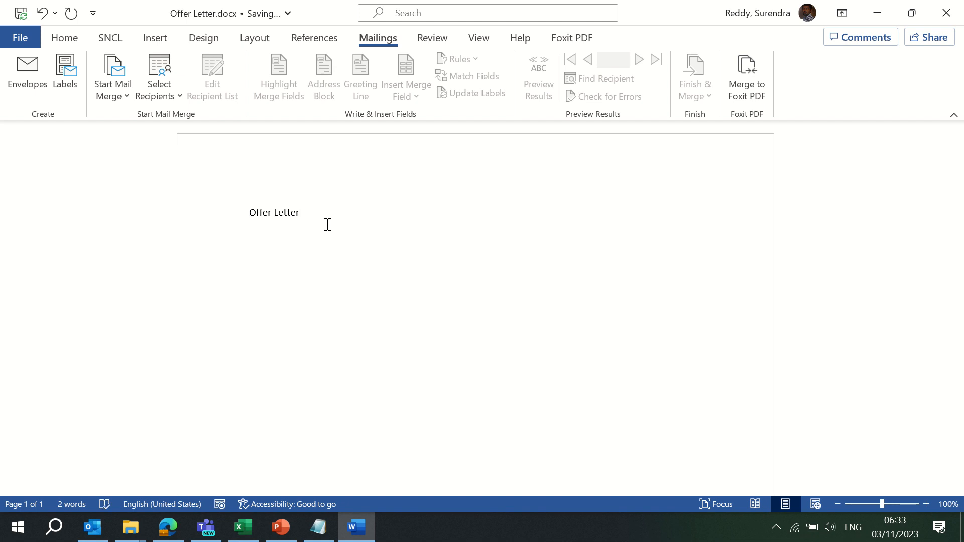
pyautogui.hotkey('ctrl', 'e')
pyautogui.hotkey('ctrl', 'shift', 'Right')
pyautogui.hotkey('ctrl', 'shift', 'Right')
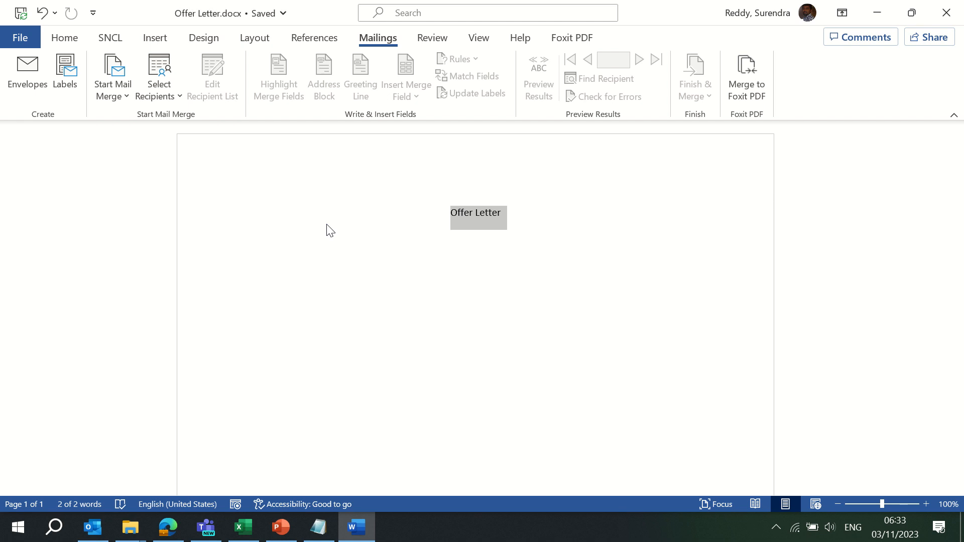
pyautogui.hotkey('ctrl', ']')
pyautogui.hotkey('ctrl', ']')
pyautogui.hotkey('ctrl', ']')
pyautogui.hotkey('ctrl', ']')
pyautogui.hotkey('ctrl', ']')
pyautogui.hotkey('ctrl', ']')
pyautogui.hotkey('ctrl', ']')
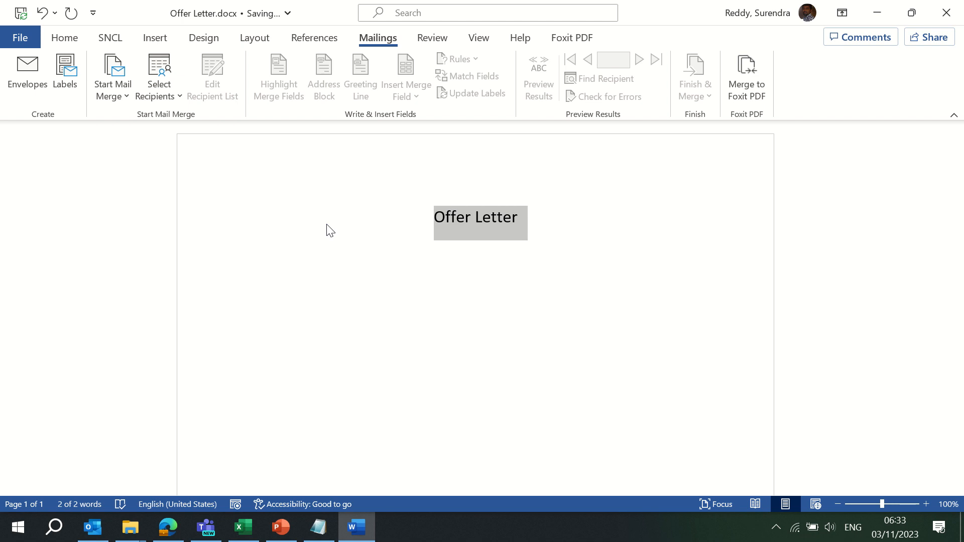
pyautogui.hotkey('ctrl', 'u')
pyautogui.hotkey('ctrl', 'b')
pyautogui.press('Down')
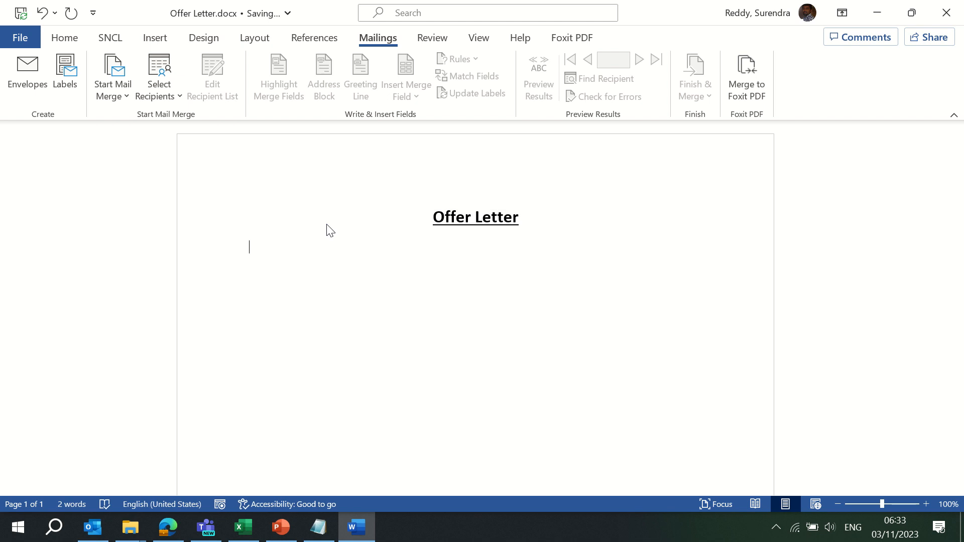
pyautogui.press('Return')
# Add a right-aligned line with a bold 'Date:' label reading 'Date: 3rd Nov 2023'
pyautogui.write('Date:')
pyautogui.hotkey('shift', 'Home')
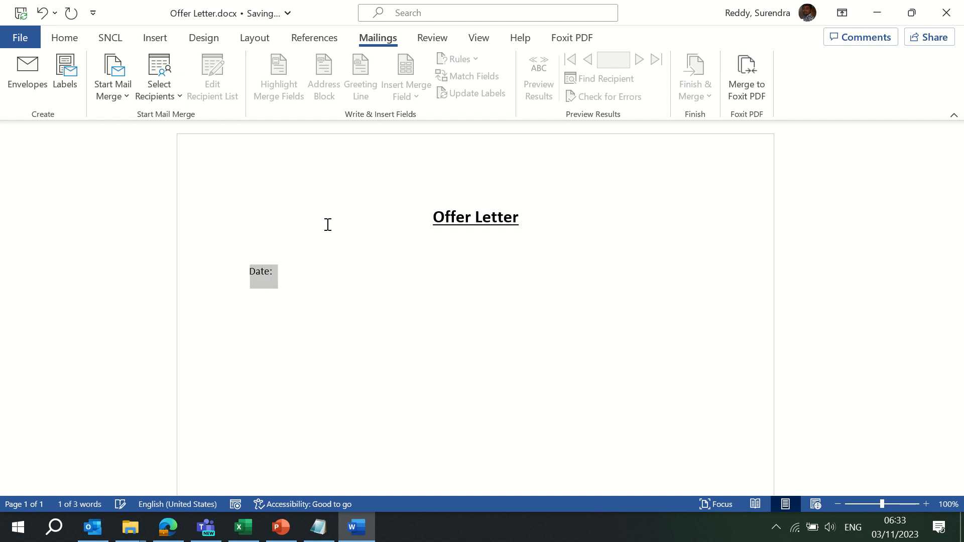
pyautogui.hotkey('ctrl', 'b')
pyautogui.press('End')
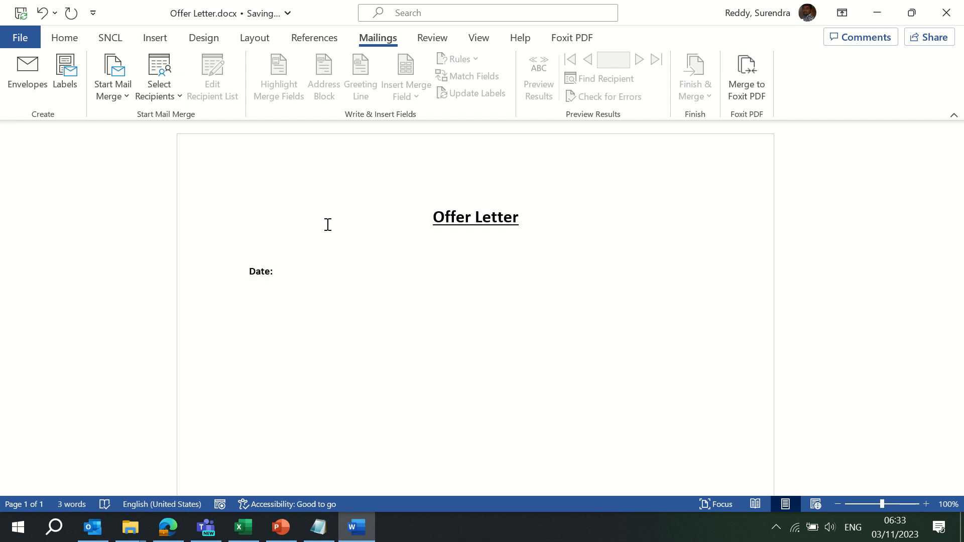
pyautogui.hotkey('ctrl', 'r')
pyautogui.write('3')
pyautogui.press('BackSpace')
pyautogui.write('3rd Nov 2023')
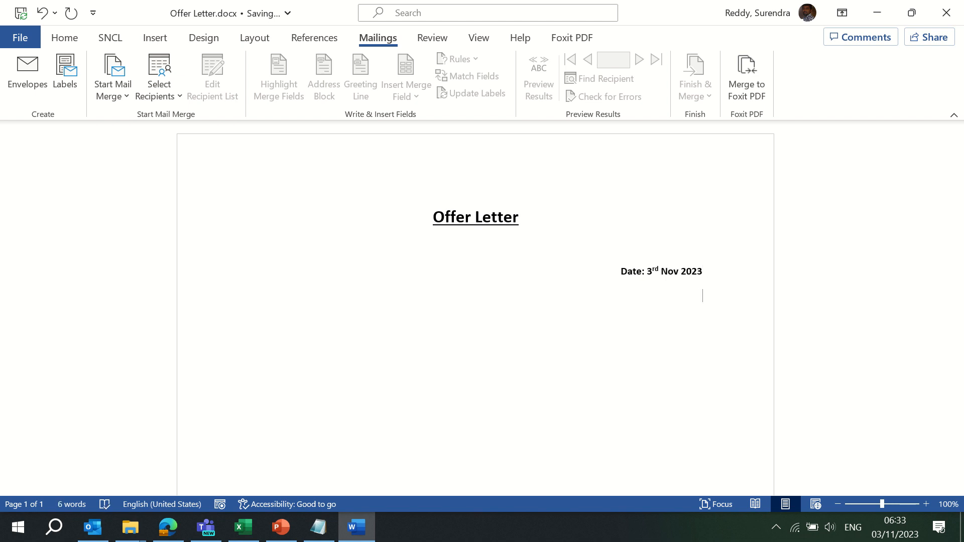
pyautogui.write('Loca')
pyautogui.press('BackSpace')
pyautogui.press('BackSpace')
pyautogui.press('BackSpace')
pyautogui.press('BackSpace')
# Add 'Bangalore' under the date, then left-aligned 'To' and 'Name' recipient lines
pyautogui.write('Bangalore')
pyautogui.hotkey('ctrl', 'l')
pyautogui.press('Return')
pyautogui.write('To')
pyautogui.press('Return')
pyautogui.write('A')
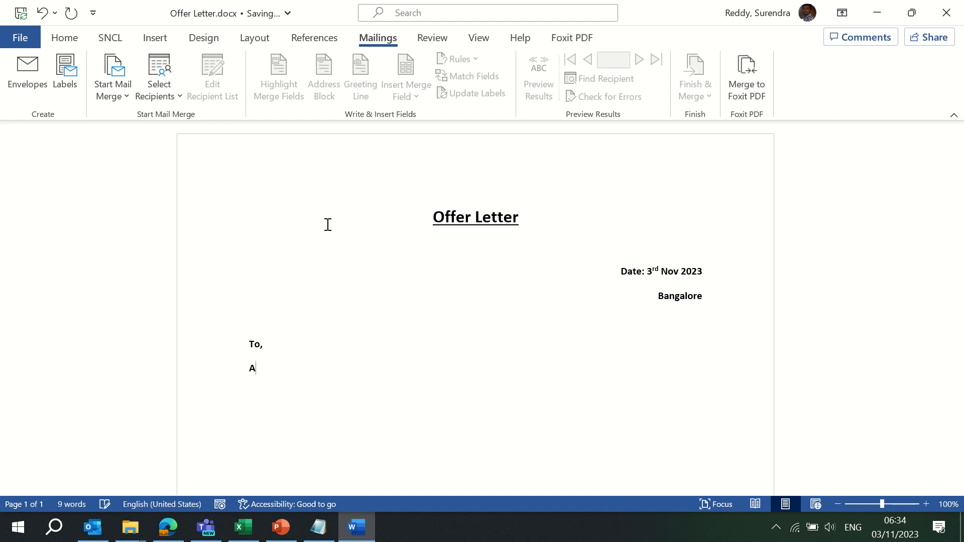
pyautogui.press('BackSpace')
pyautogui.press('BackSpace')
pyautogui.press('BackSpace')
pyautogui.write('Name')
pyautogui.press('Return')
# Add an 'Address:' line and the subject line 'Sub: Offer of Employment'
pyautogui.write('Ad')
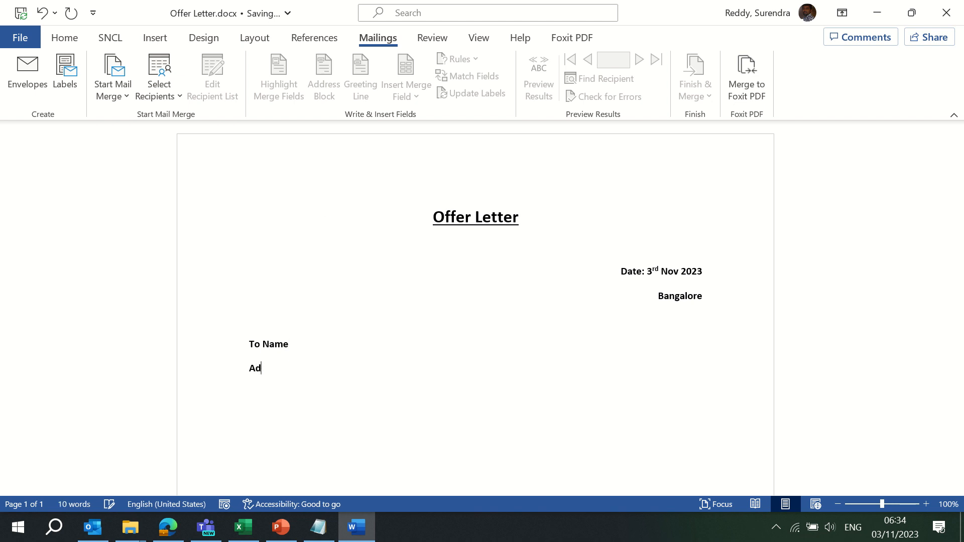
pyautogui.write('dress:')
pyautogui.press('Return')
pyautogui.press('Return')
pyautogui.write('Sub: Offer of ')
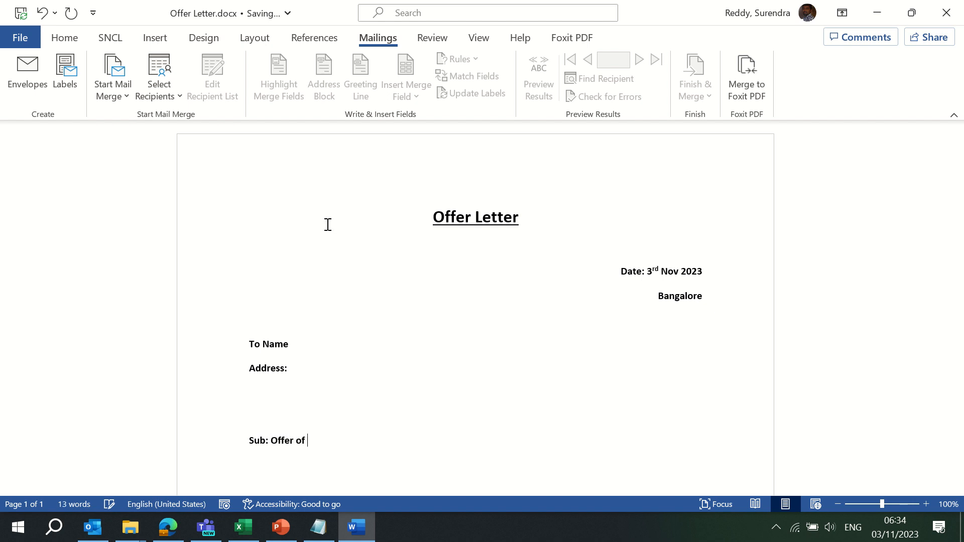
pyautogui.write('Employment')
# Remove bold from the To Name, Address, date and Bangalore lines
pyautogui.hotkey('ctrl', 'shift', 'Left')
pyautogui.hotkey('ctrl', 'shift', 'Left')
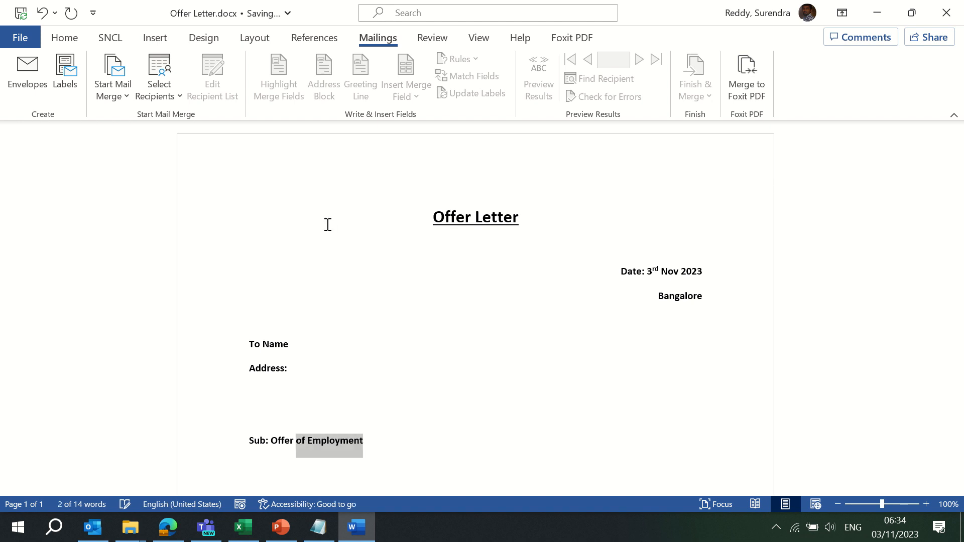
pyautogui.hotkey('ctrl', 'shift', 'Left')
pyautogui.press('Up')
pyautogui.press('Up')
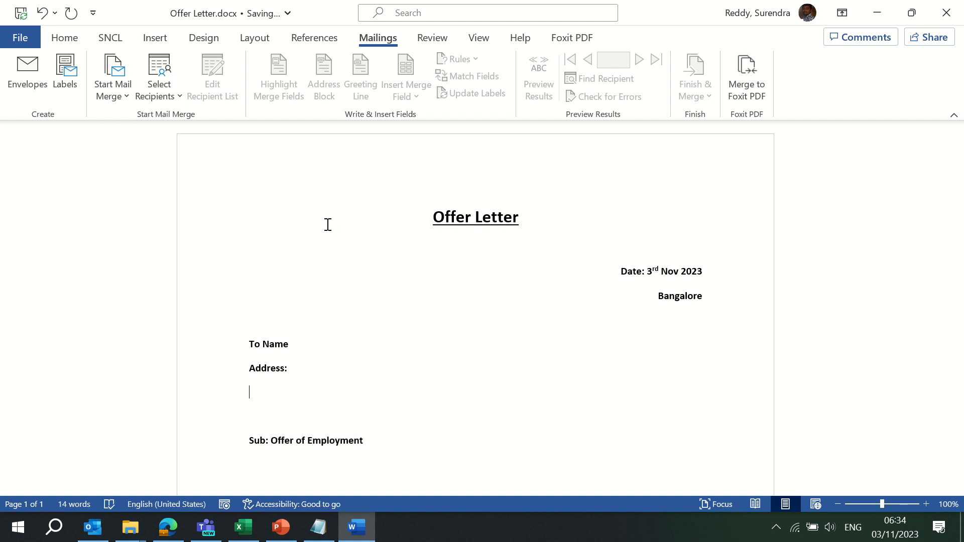
pyautogui.hotkey('shift', 'Up')
pyautogui.hotkey('shift', 'Up')
pyautogui.hotkey('shift', 'Up')
pyautogui.hotkey('ctrl', 'b')
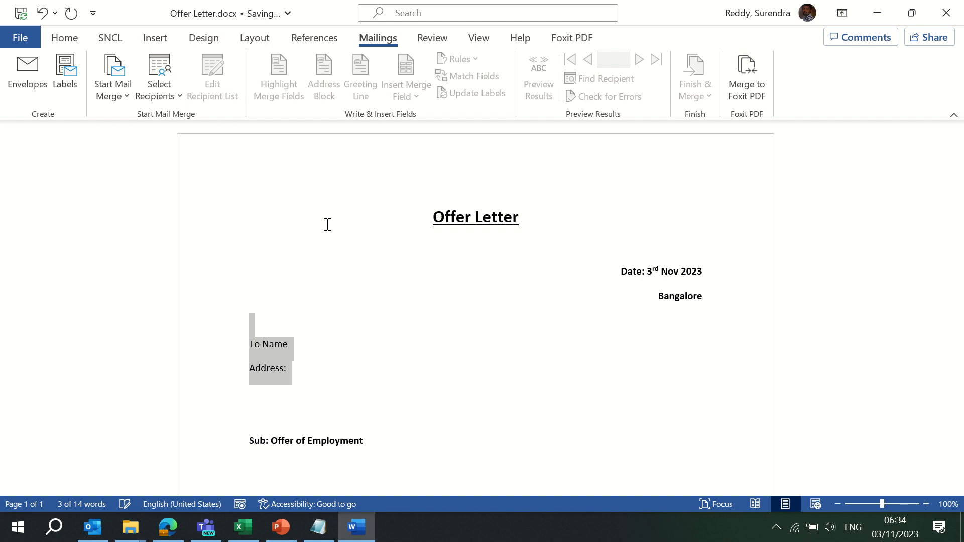
pyautogui.moveTo(719, 296); pyautogui.dragTo(619, 271)
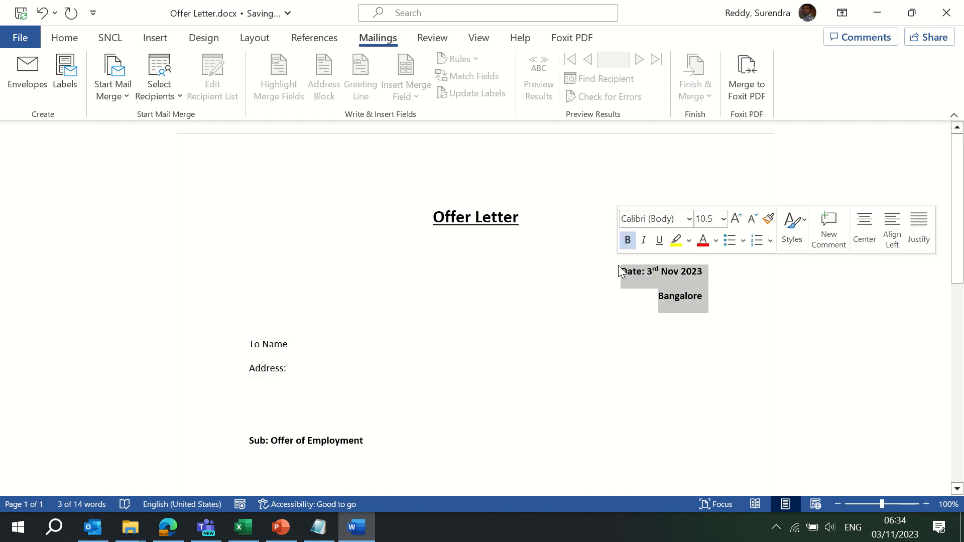
pyautogui.hotkey('ctrl', 'b')
# Undo an accidental deletion of the lines from the date onward, restoring them
pyautogui.hotkey('ctrl', 'a')
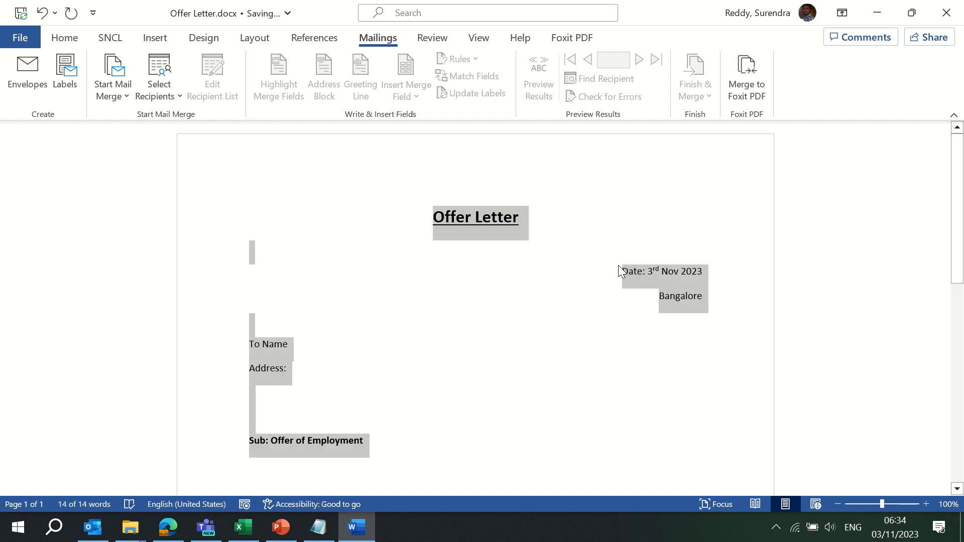
pyautogui.press('Up')
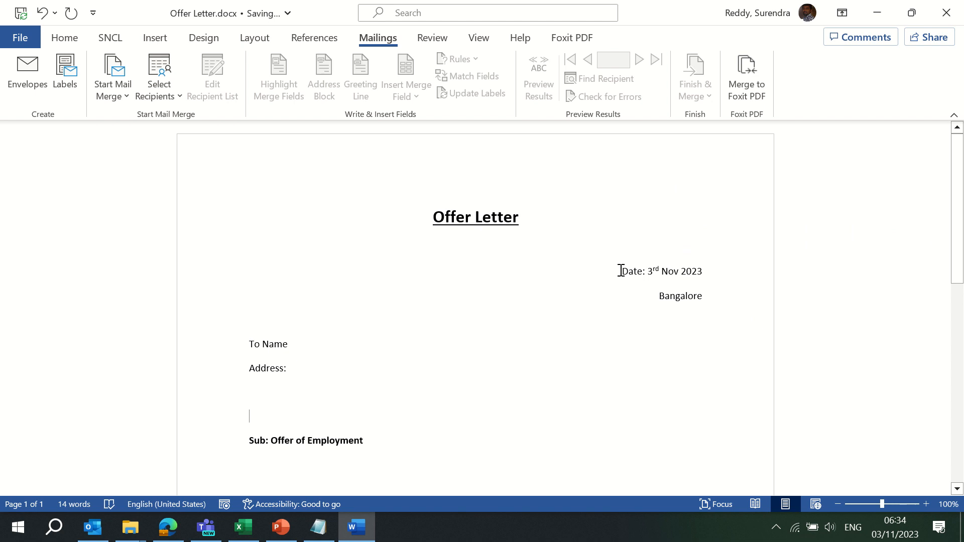
pyautogui.click(620, 270)
pyautogui.hotkey('ctrl', 'shift', 'End')
pyautogui.scroll(2, 620, 270)
pyautogui.press('Delete')
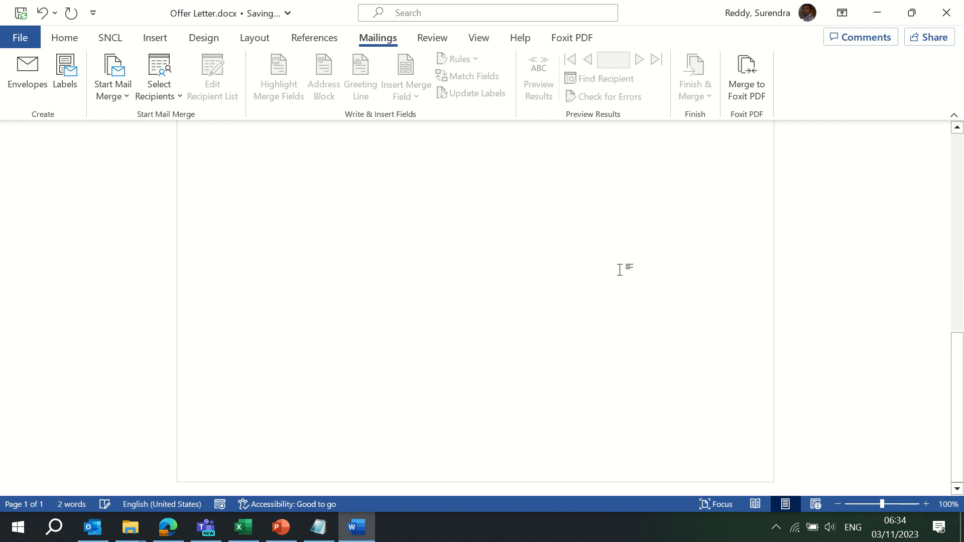
pyautogui.moveTo(953, 402); pyautogui.dragTo(963, 160)
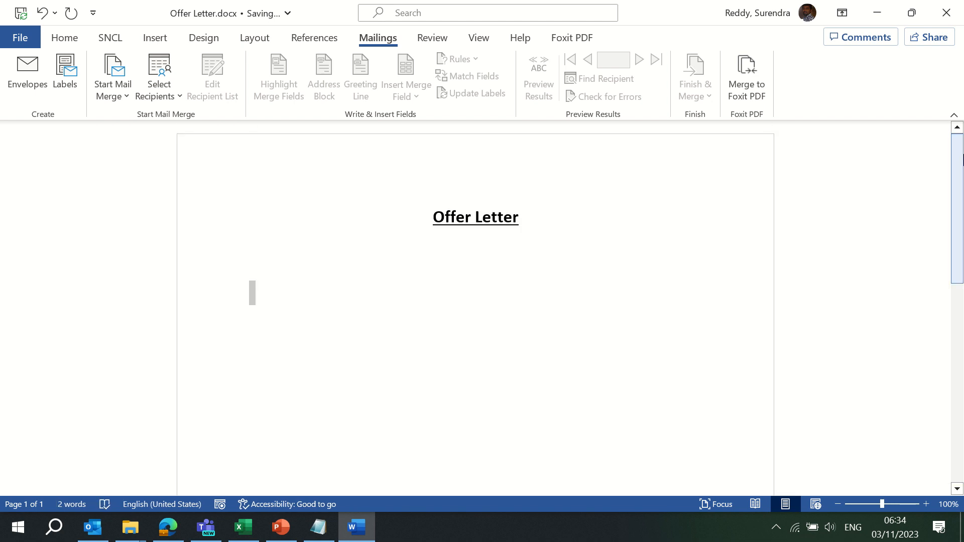
pyautogui.hotkey('ctrl', 'z')
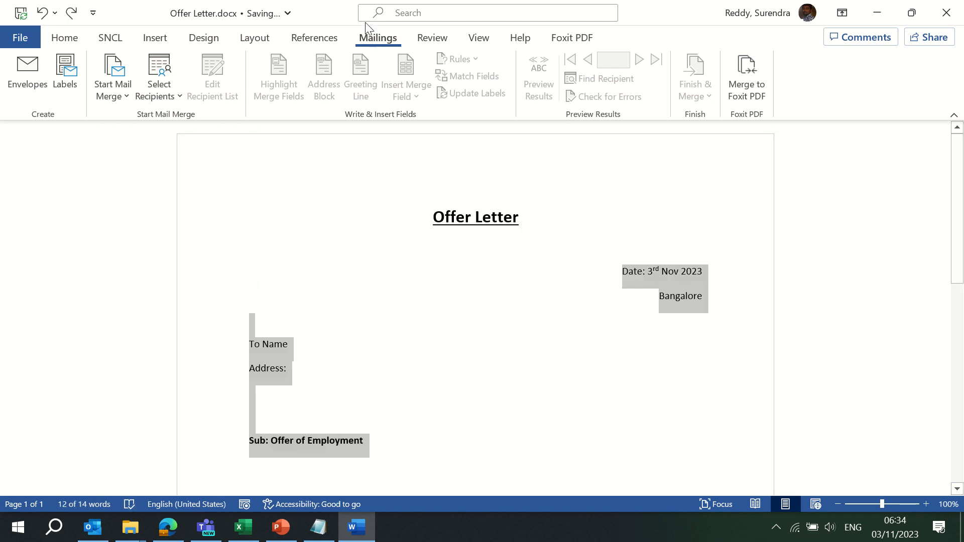
# Set the heading lines to 1.0 line spacing and remove the space after paragraphs
pyautogui.click(64, 38)
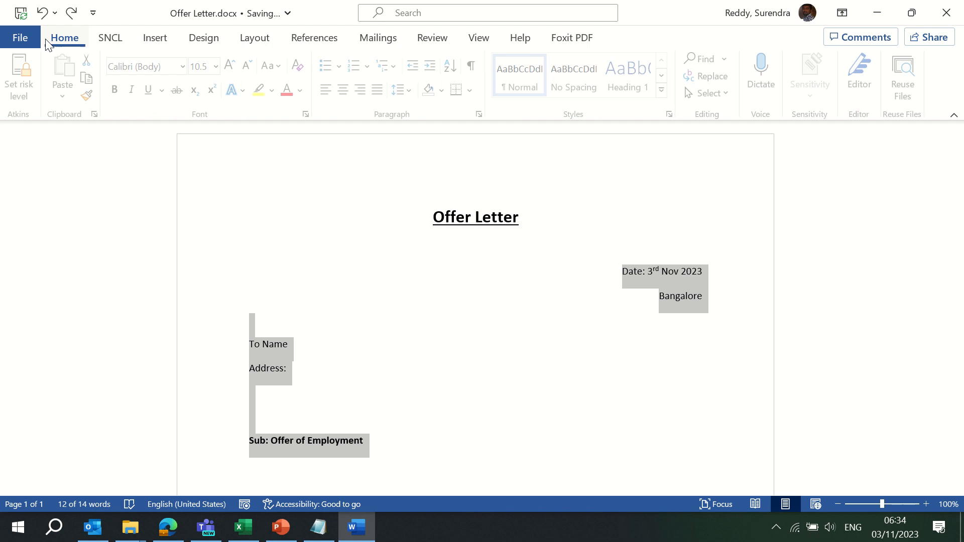
pyautogui.click(409, 89)
pyautogui.click(429, 116)
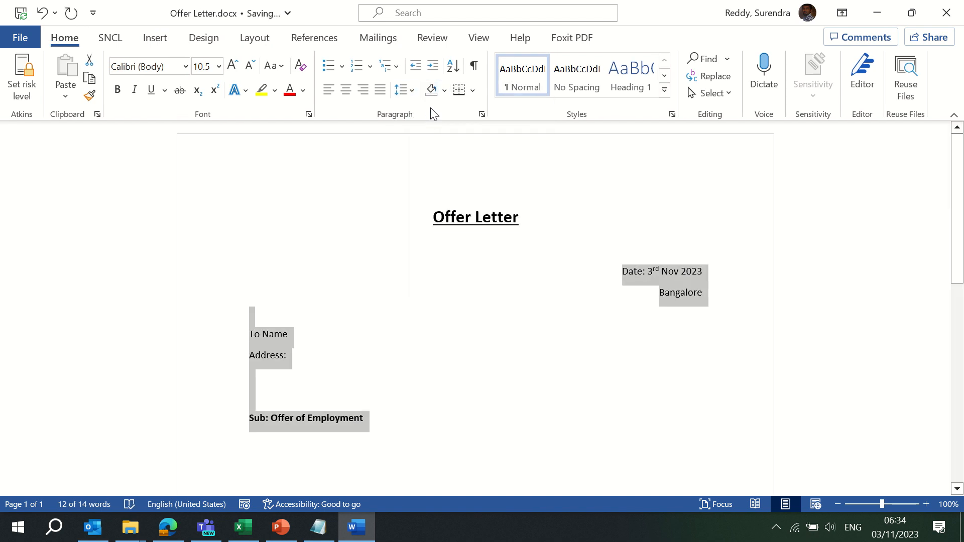
pyautogui.click(404, 90)
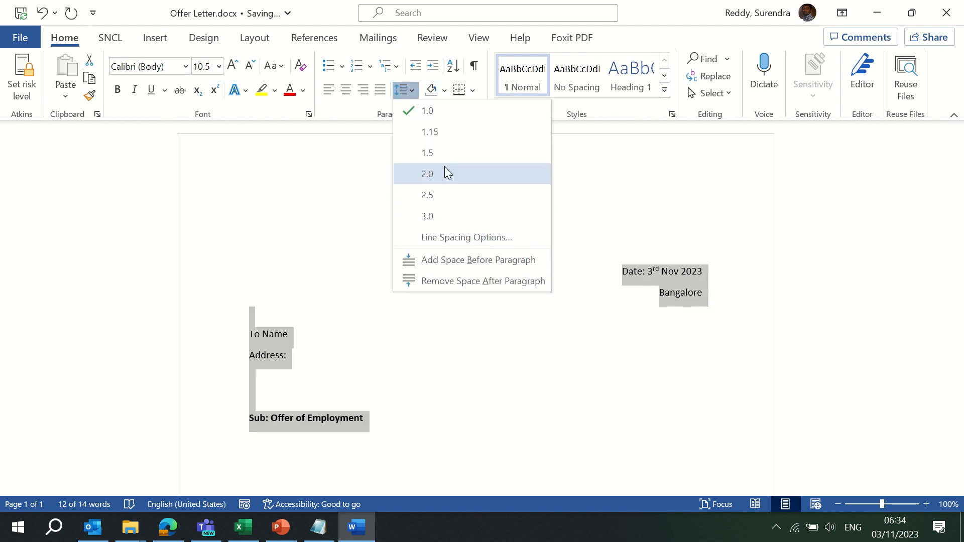
pyautogui.click(462, 282)
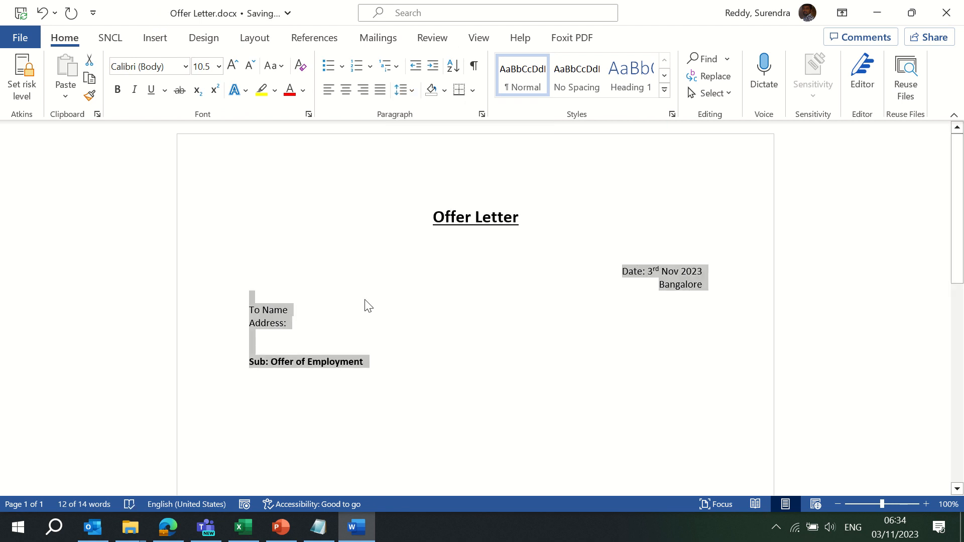
# Add two blank lines above To Name, centre the subject line, and start a left-aligned line below
pyautogui.click(243, 311)
pyautogui.press('Return')
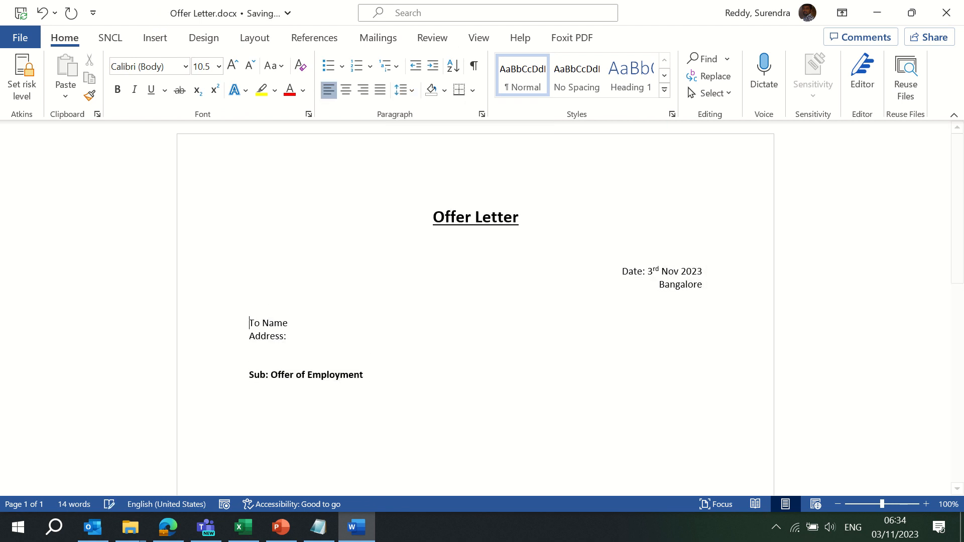
pyautogui.press('Return')
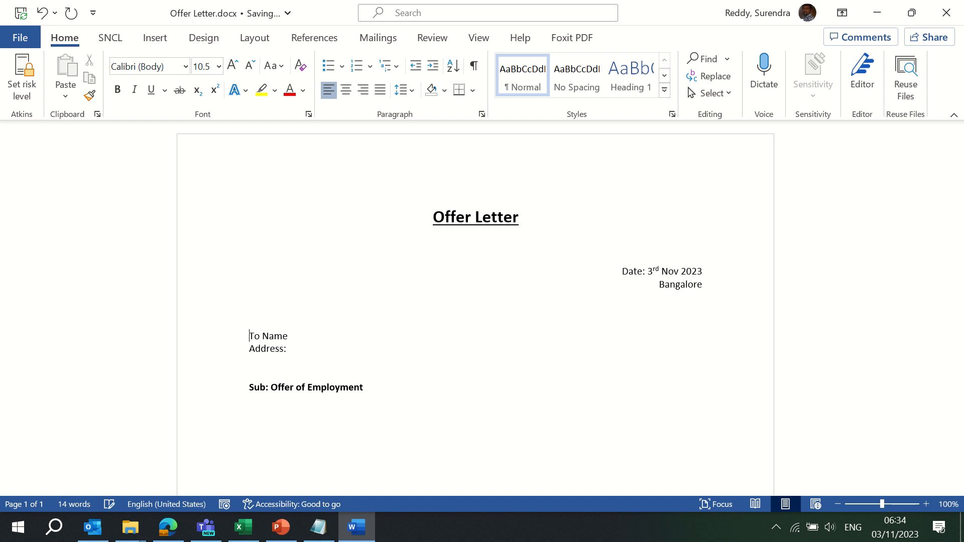
pyautogui.press('Down')
pyautogui.press('Down')
pyautogui.press('Down')
pyautogui.hotkey('ctrl', 'e')
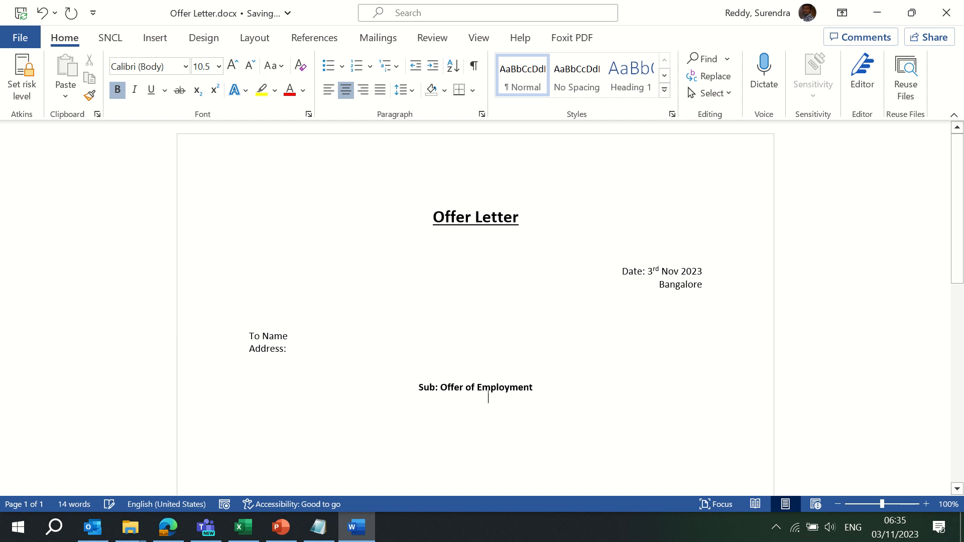
pyautogui.press('Return')
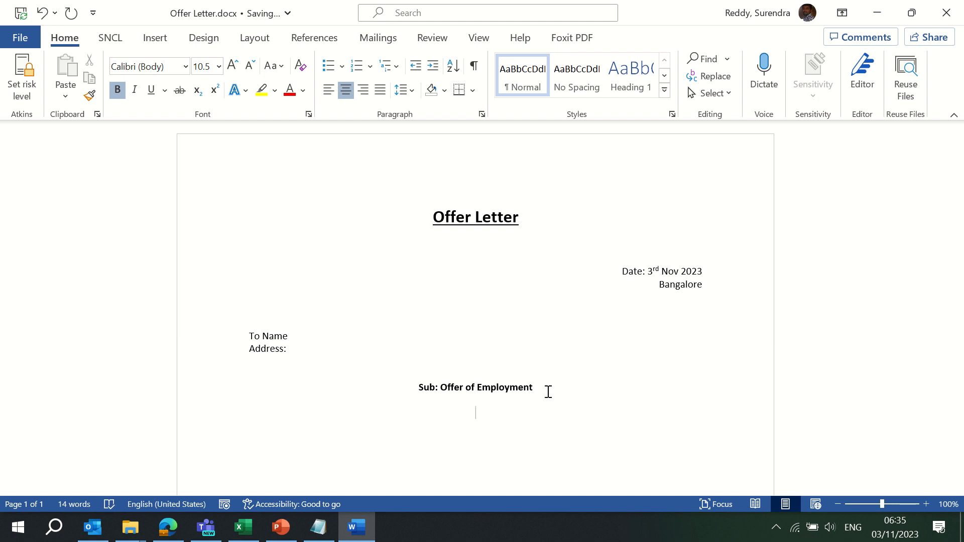
pyautogui.hotkey('ctrl', 'l')
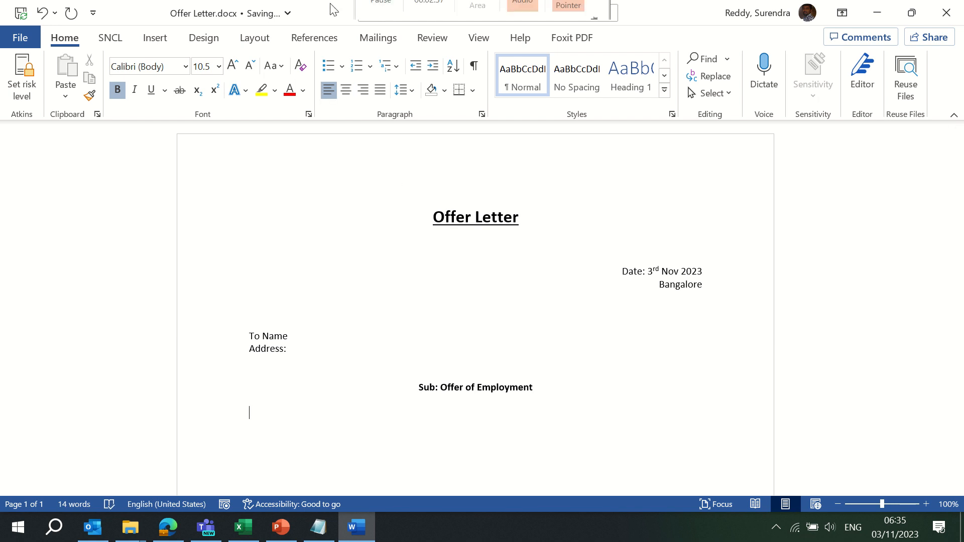
# Start the letter body with the word 'Congratulations'
pyautogui.moveTo(381, 33)
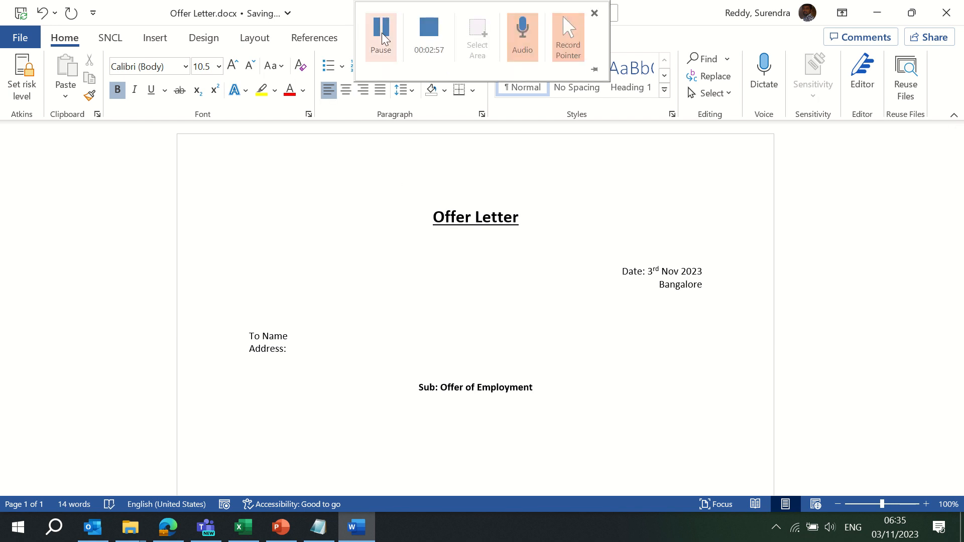
pyautogui.click(269, 418)
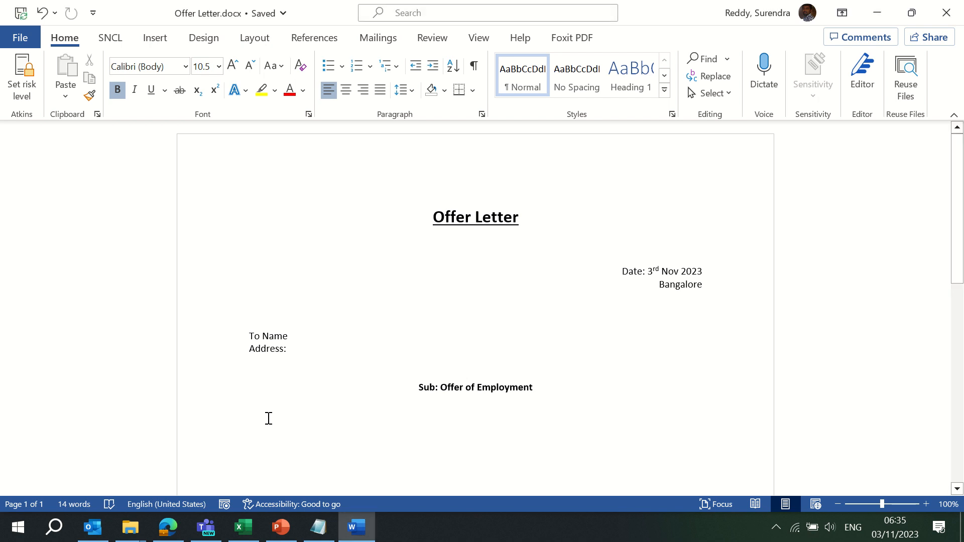
pyautogui.write('Congr')
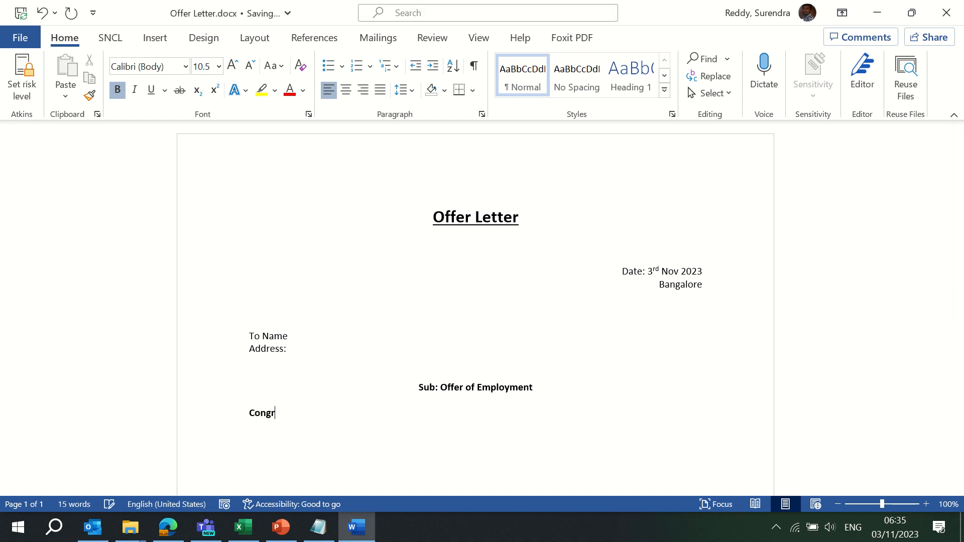
pyautogui.write('atulations')
# Unbold 'Congratulations' and follow it with an exclamation mark
pyautogui.doubleClick(268, 417)
pyautogui.hotkey('ctrl', 'b')
pyautogui.press('End')
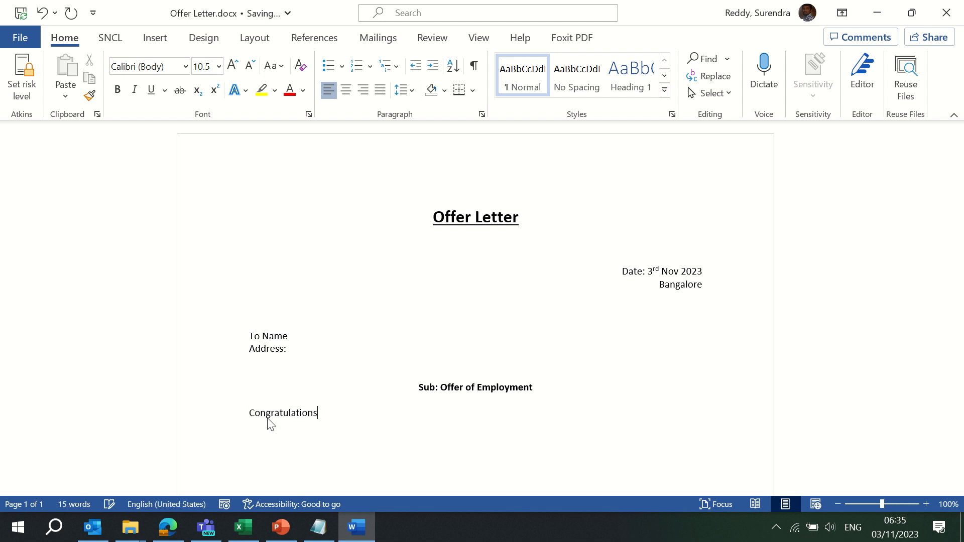
pyautogui.press('Left')
pyautogui.press('Right')
pyautogui.write('!,')
pyautogui.press('BackSpace')
pyautogui.press('BackSpace')
# Type 'We are pleased to inform you that, you have been selected as (Designation) with XYZ Company'
pyautogui.write('We are pleased to inform you')
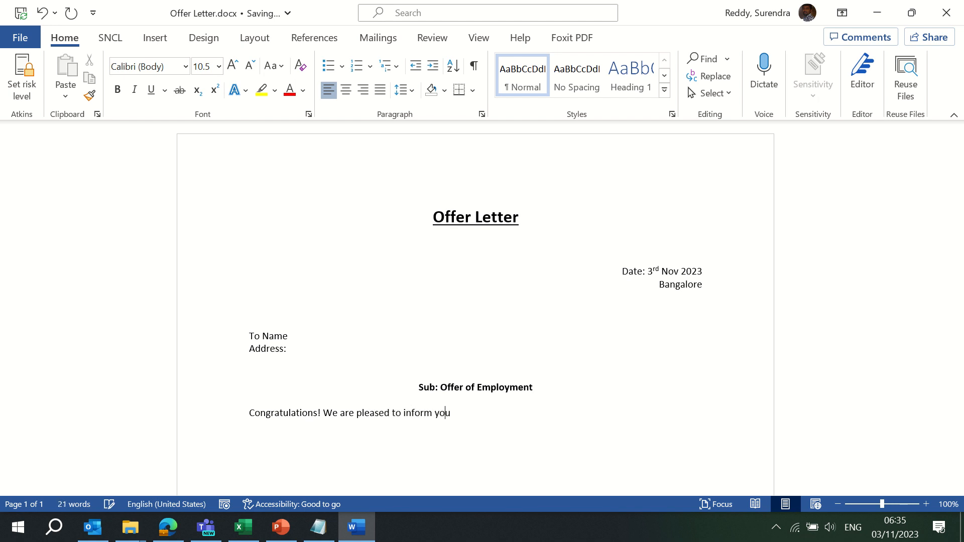
pyautogui.write(' that, you have been selected as')
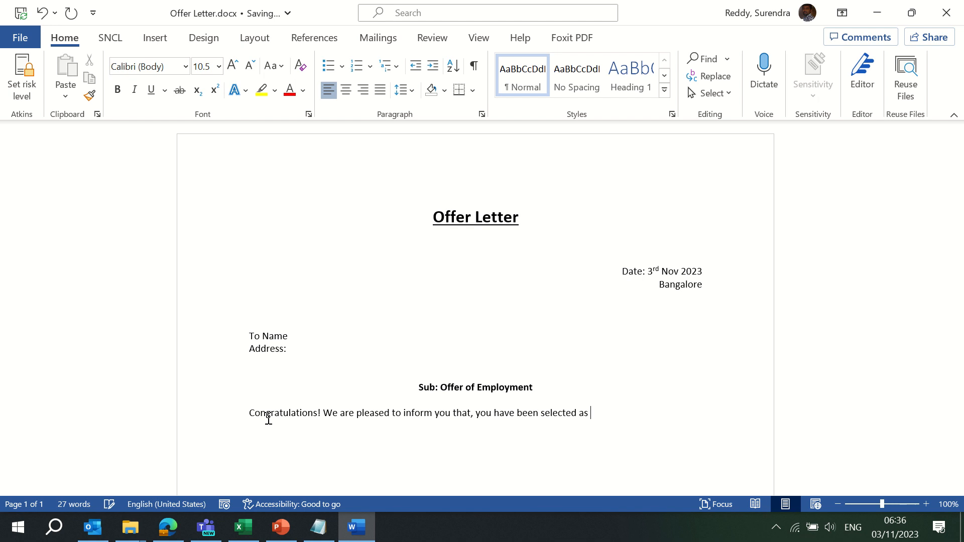
pyautogui.write('(Designation) with XYZ')
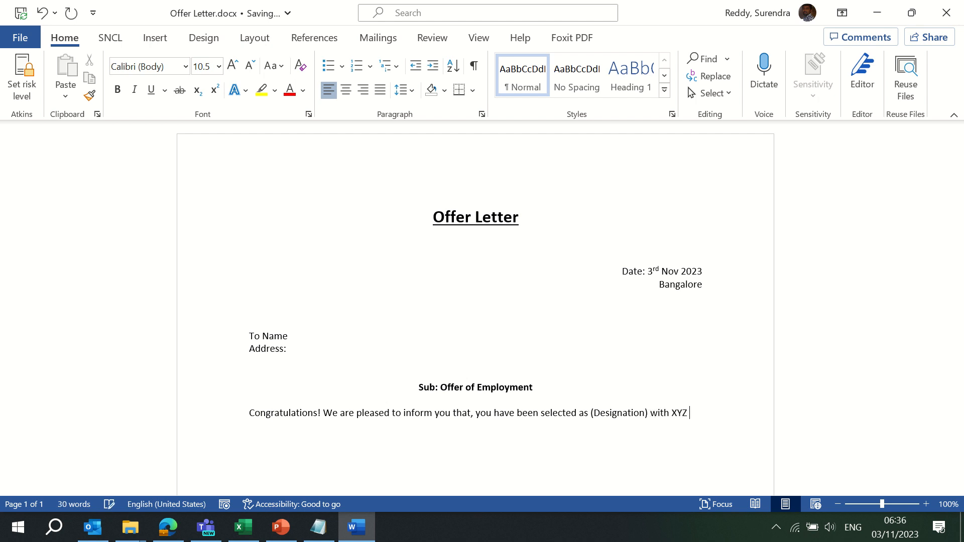
pyautogui.write(' Company.')
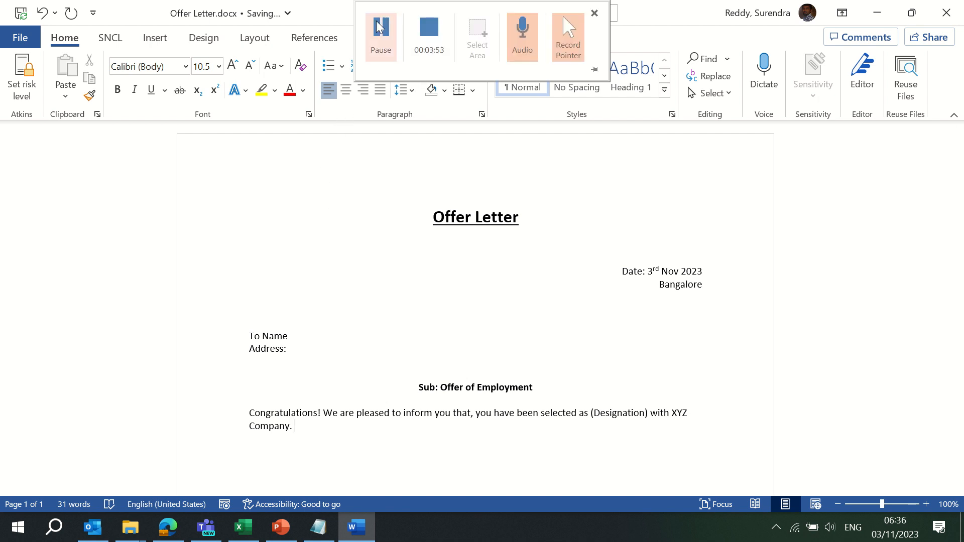
pyautogui.click(379, 36)
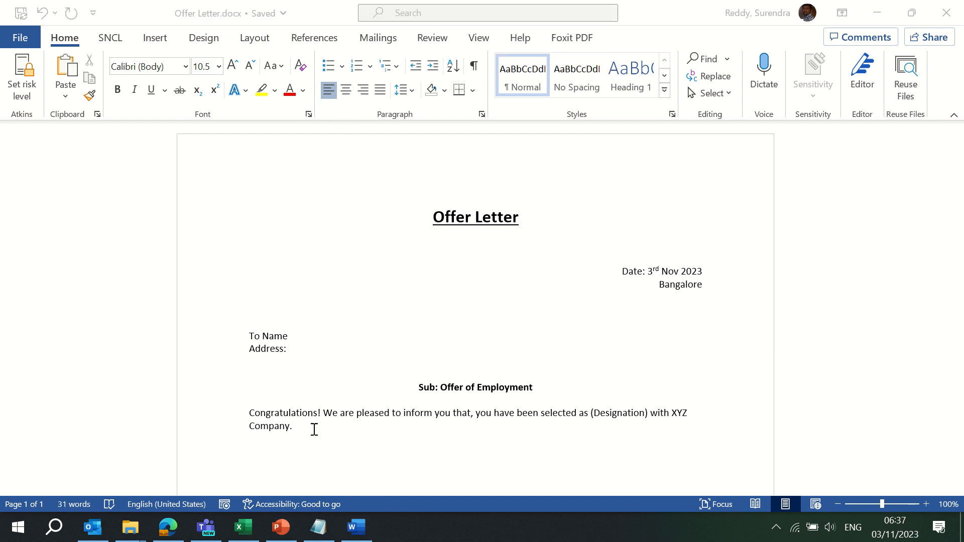
pyautogui.click(314, 429)
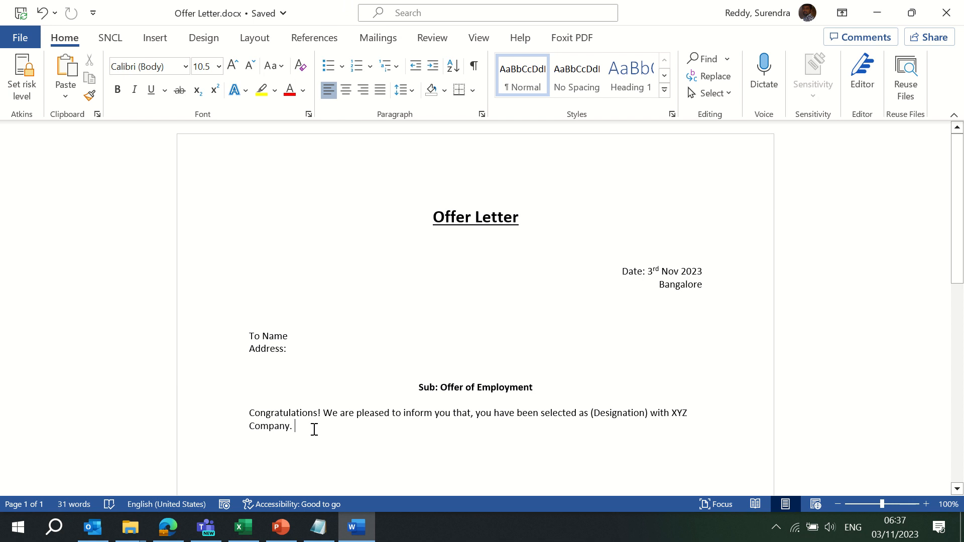
# Add the line 'We would like to offer CTC ( Amount)' and highlight ( Amount) in yellow
pyautogui.press('Return')
pyautogui.write('We wou')
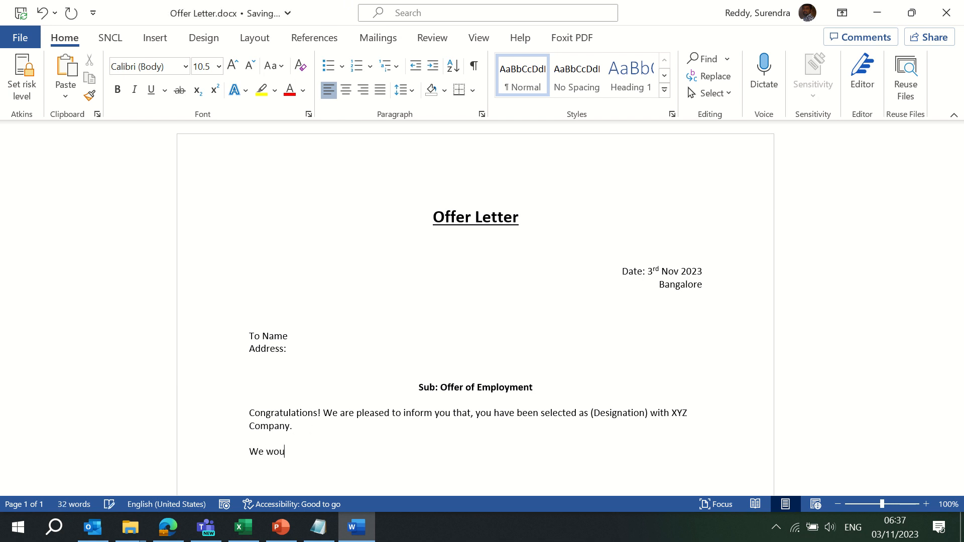
pyautogui.write('ld like to offer CTC ( AMount')
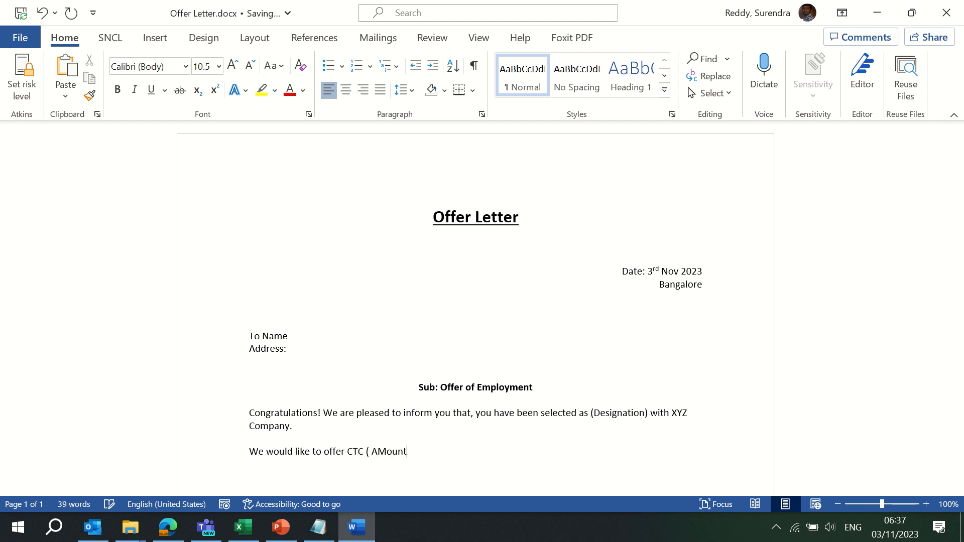
pyautogui.write(')')
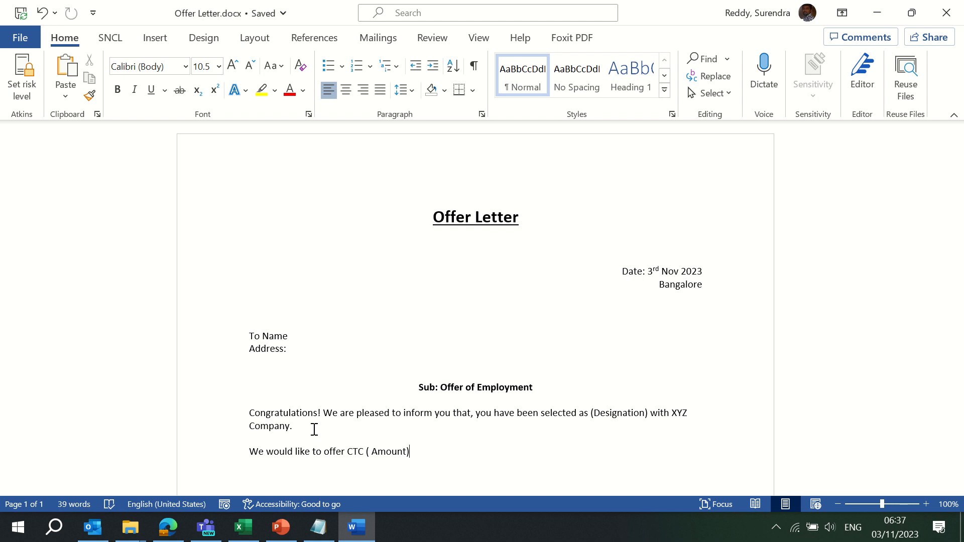
pyautogui.hotkey('ctrl', 'shift', 'Left')
pyautogui.hotkey('ctrl', 'shift', 'Left')
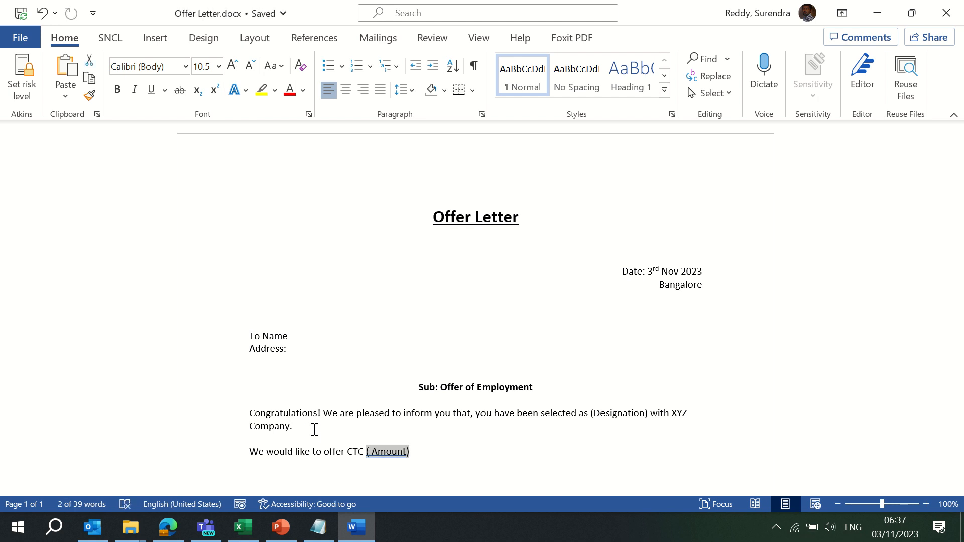
pyautogui.click(262, 92)
pyautogui.press('Left')
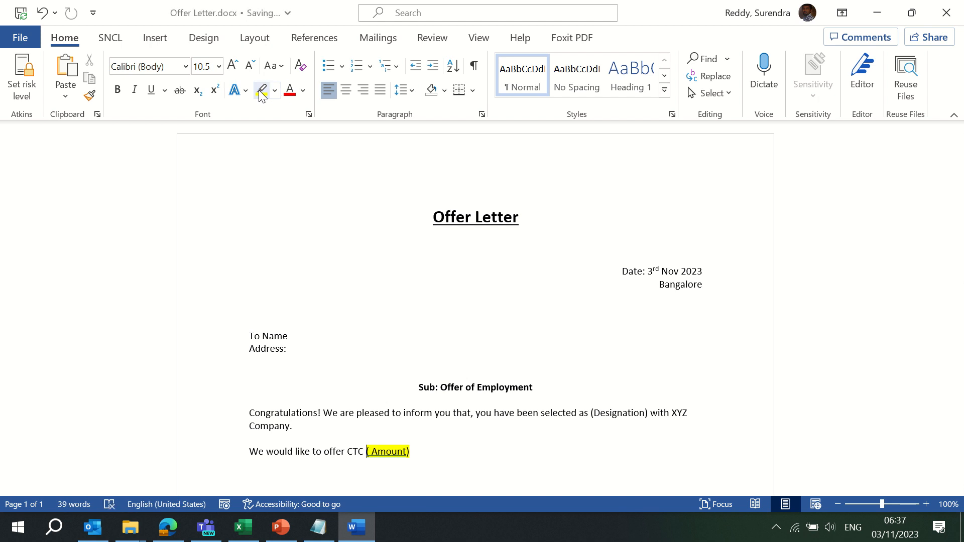
# Highlight (Designation) in yellow, add 'Rs' and 'Annual', and begin the acceptance request sentence
pyautogui.moveTo(593, 413); pyautogui.dragTo(646, 413)
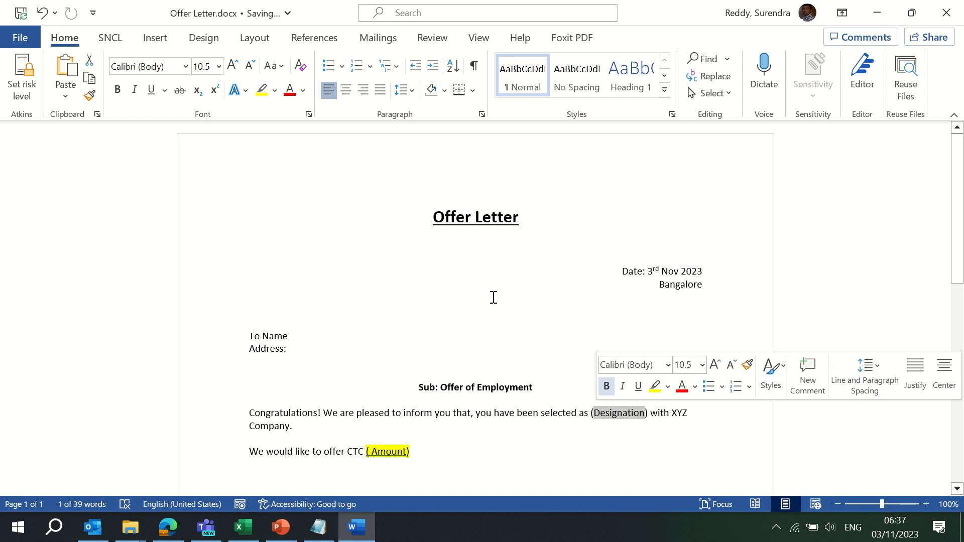
pyautogui.click(262, 92)
pyautogui.press('Down')
pyautogui.press('Down')
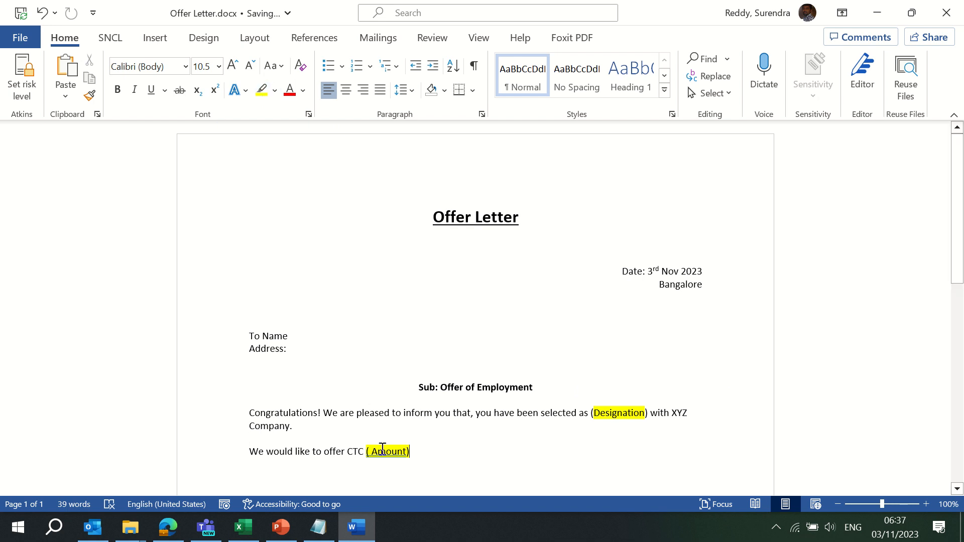
pyautogui.click(365, 454)
pyautogui.write('Rs ')
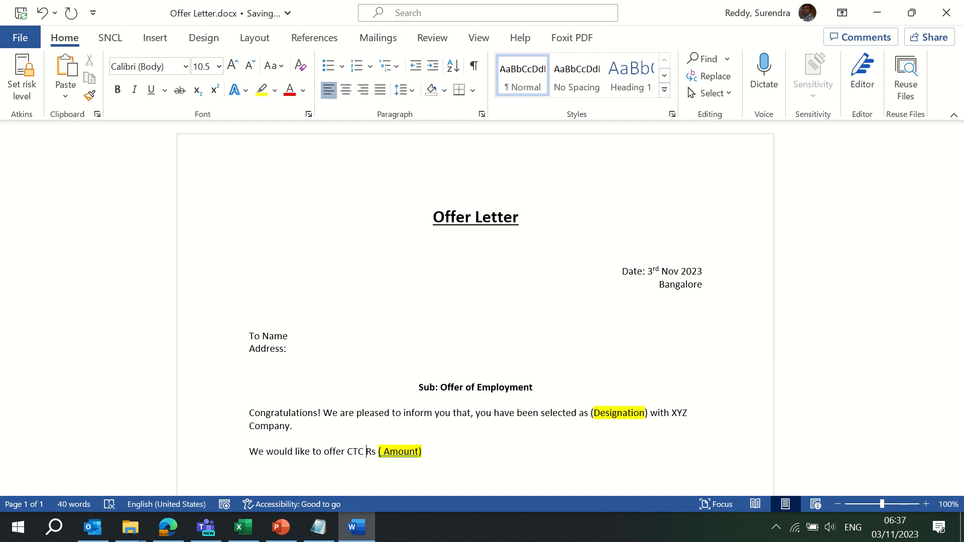
pyautogui.write('Annual ')
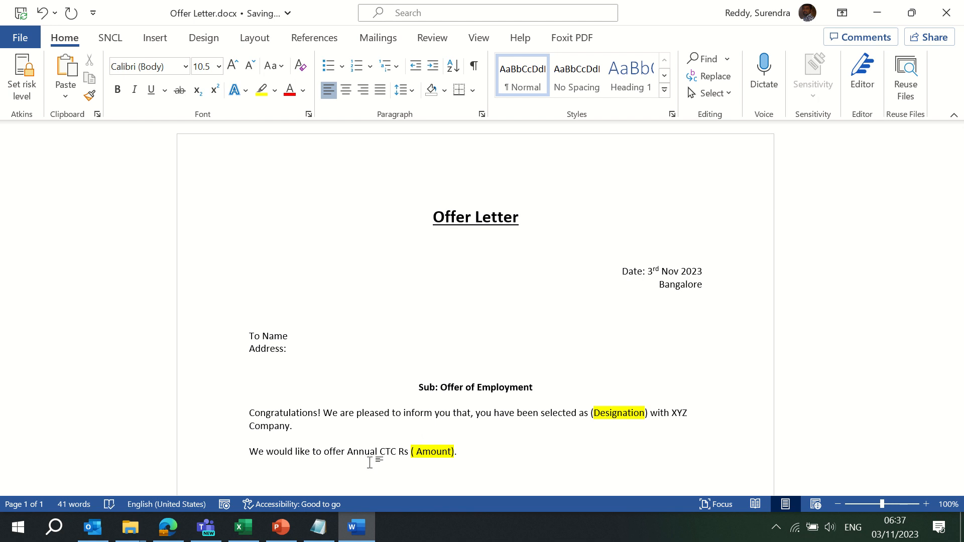
pyautogui.write(' We request')
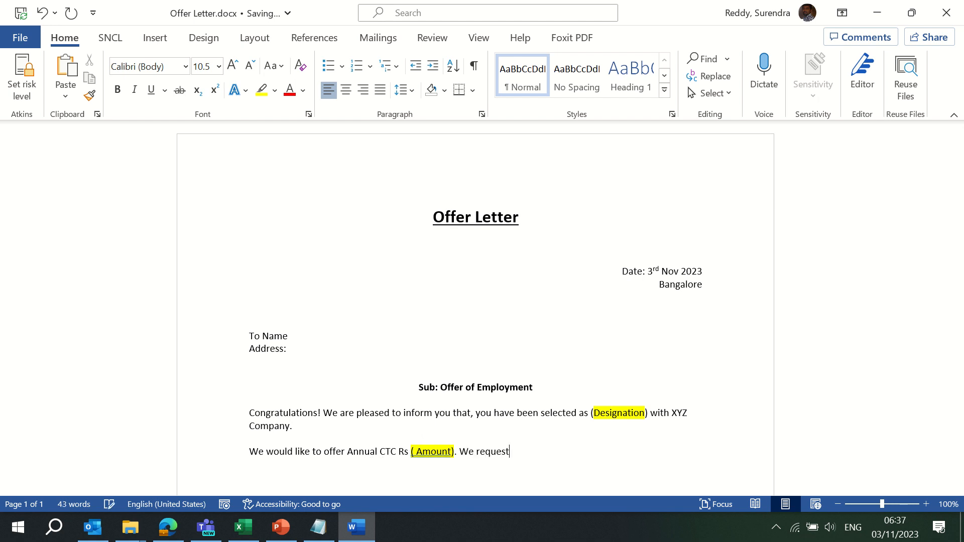
pyautogui.write(' you to accept this offer le')
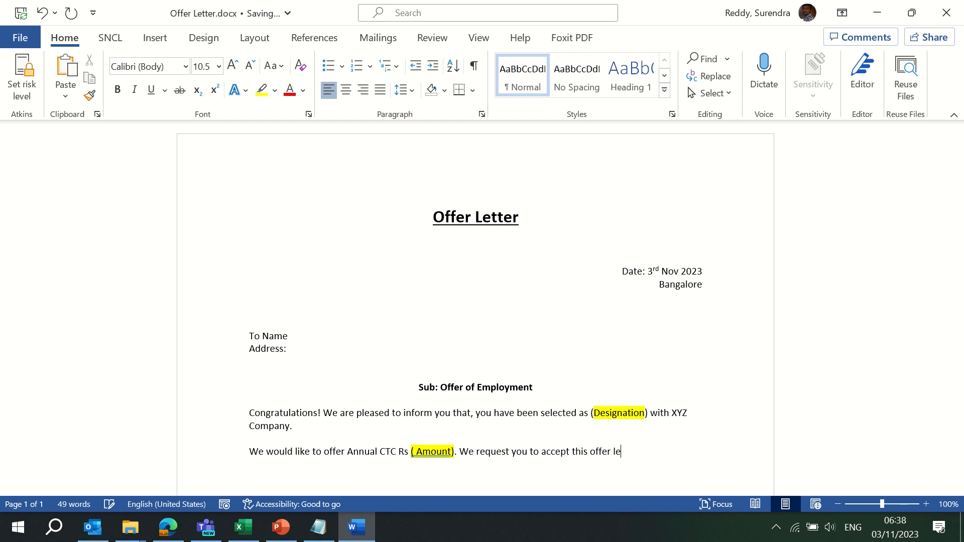
pyautogui.write('tter by latest')
# Check the calendar and end the acceptance sentence with the deadline '10th Nov 2023.'
pyautogui.click(895, 527)
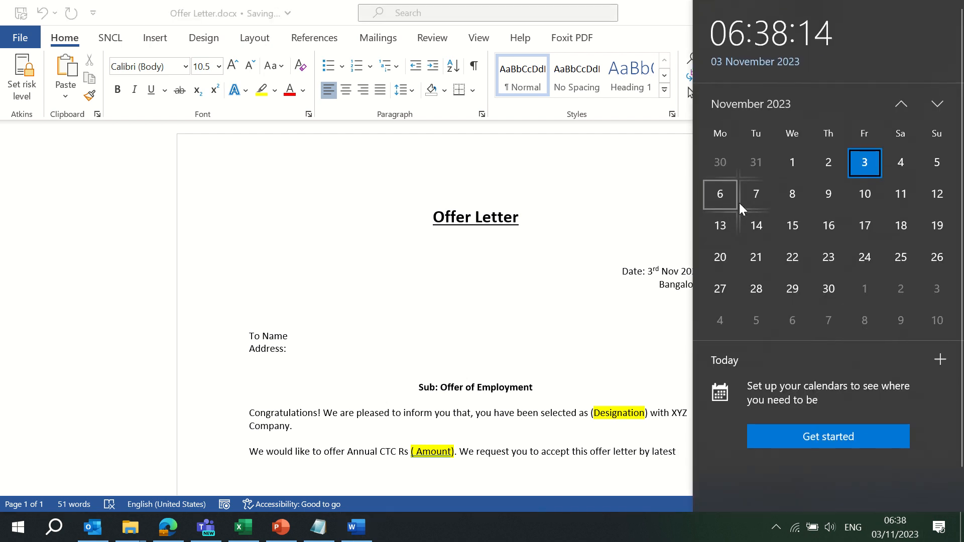
pyautogui.click(864, 193)
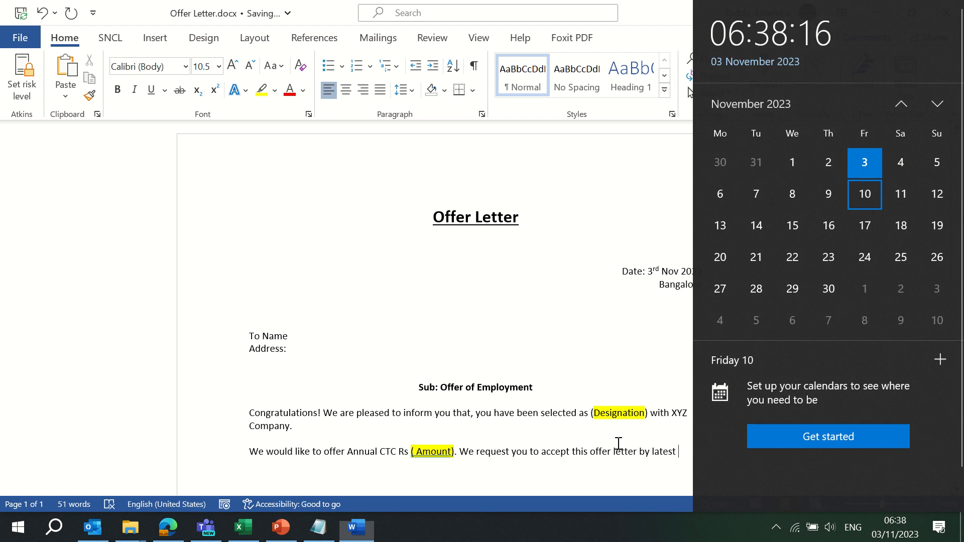
pyautogui.click(679, 452)
pyautogui.write('10')
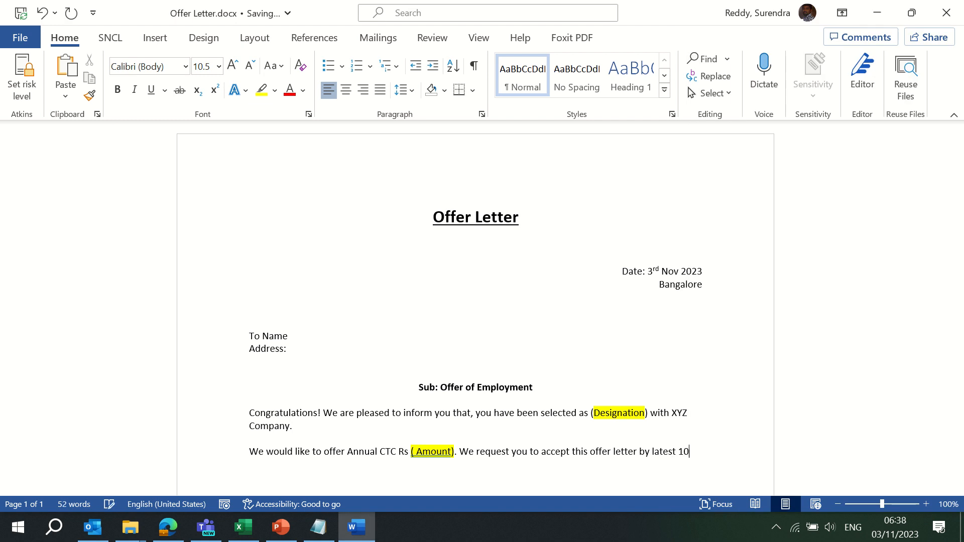
pyautogui.write('th Nov 2023.')
pyautogui.press('Return')
pyautogui.press('Return')
# Add 'Thank you' and a signature: sender's name – Director XYZ Company, Bangalore Karnataka 560016
pyautogui.write('Thank you')
pyautogui.press('Return')
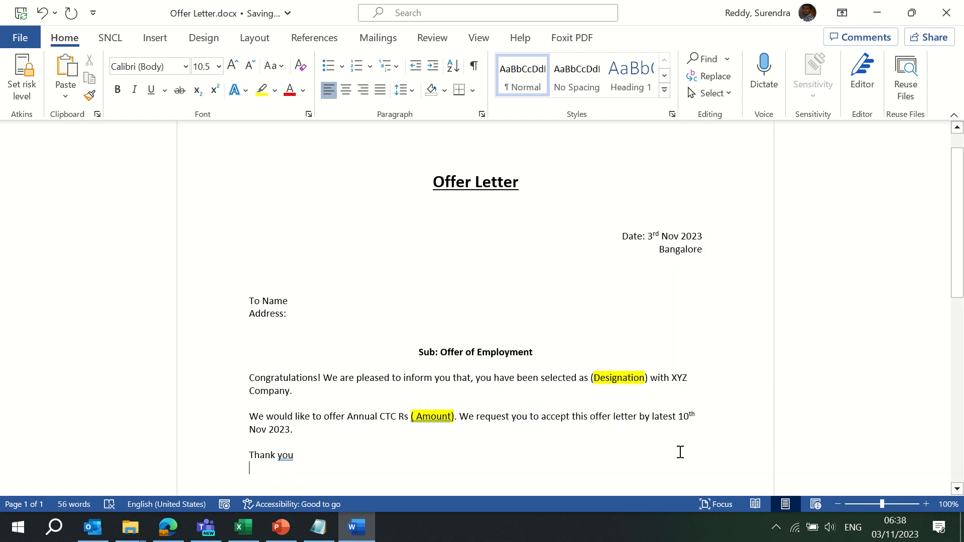
pyautogui.write('Surend')
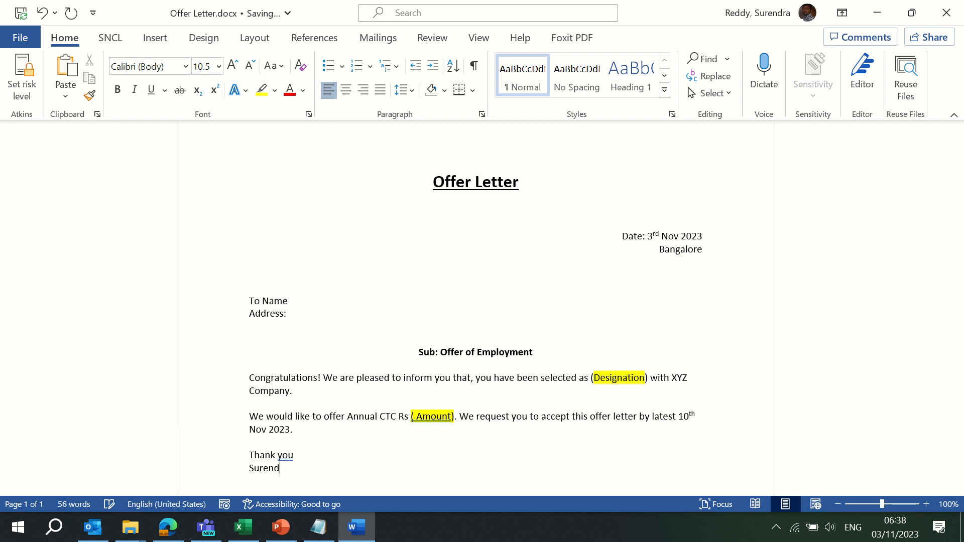
pyautogui.write('ra - Di')
pyautogui.write('rec')
pyautogui.write('tor ')
pyautogui.write('XYZ Co')
pyautogui.write('mpany')
pyautogui.press('Return')
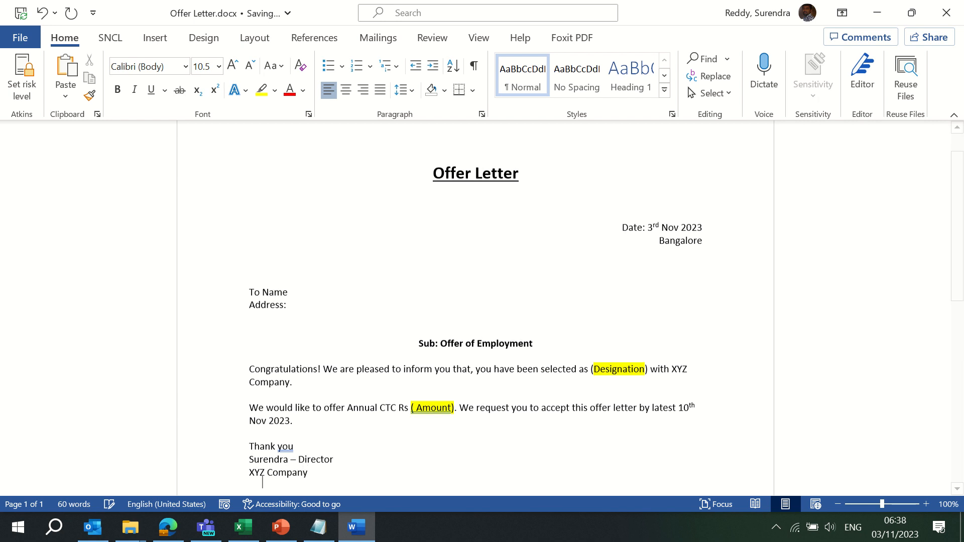
pyautogui.write('Bangalore')
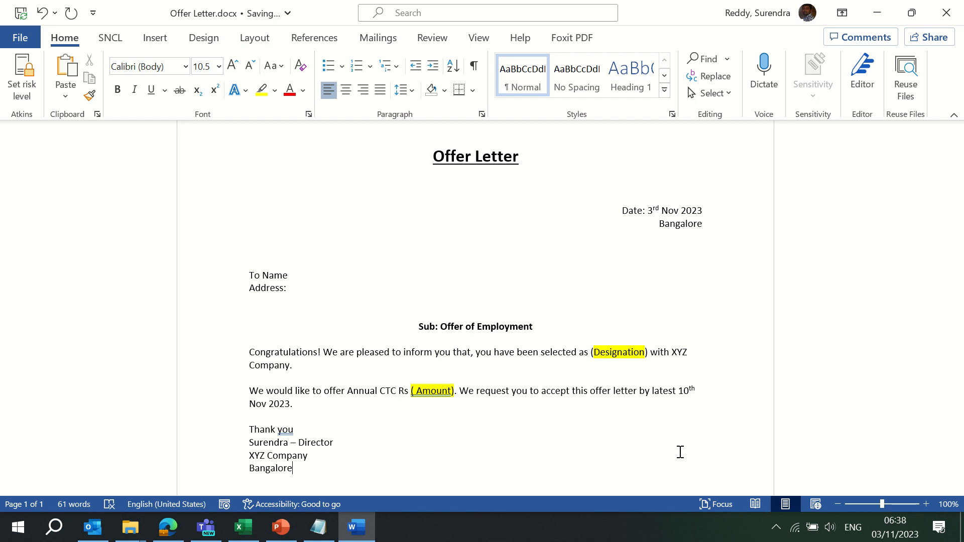
pyautogui.write(' Karanataka')
pyautogui.rightClick(320, 467)
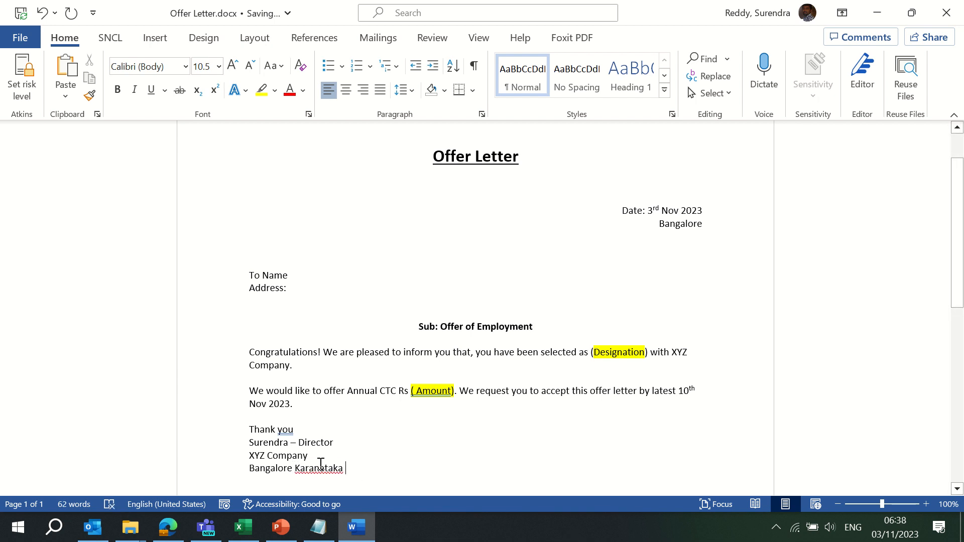
pyautogui.click(330, 395)
pyautogui.write('560016')
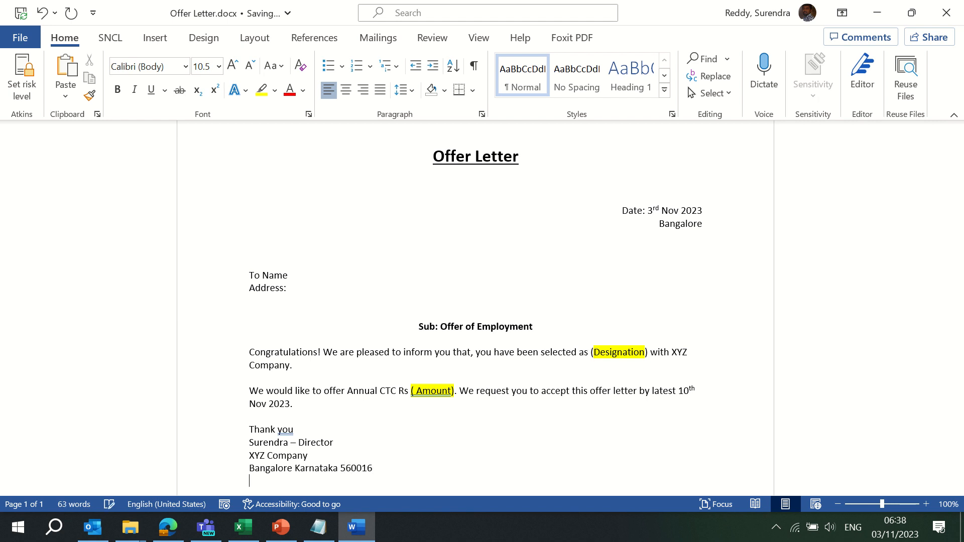
# Insert an extra blank line between the recipient's address and the subject line
pyautogui.click(269, 297)
pyautogui.press('Up')
pyautogui.press('Down')
pyautogui.hotkey('shift', 'Up')
pyautogui.hotkey('shift', 'Up')
pyautogui.hotkey('shift', 'Up')
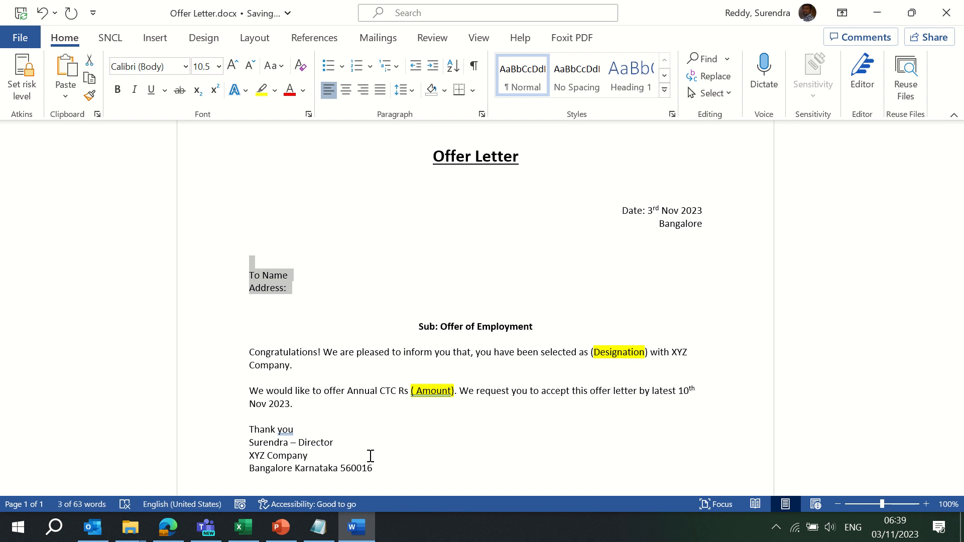
pyautogui.press('Down')
pyautogui.press('Return')
# Review the letter down to the signature block, then bring up Windows Search
pyautogui.press('Down')
pyautogui.press('Down')
pyautogui.press('Down')
pyautogui.press('Down')
pyautogui.press('Down')
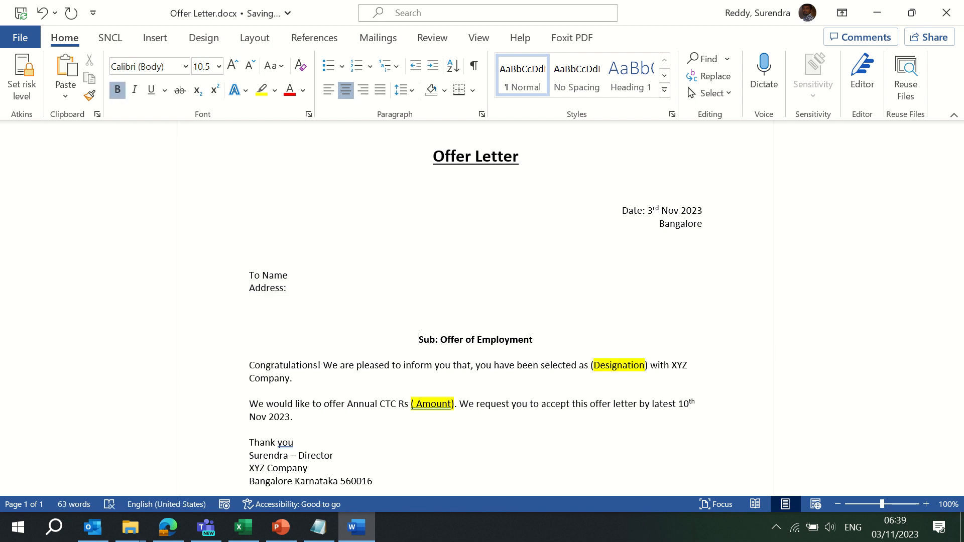
pyautogui.press('Down')
pyautogui.press('Down')
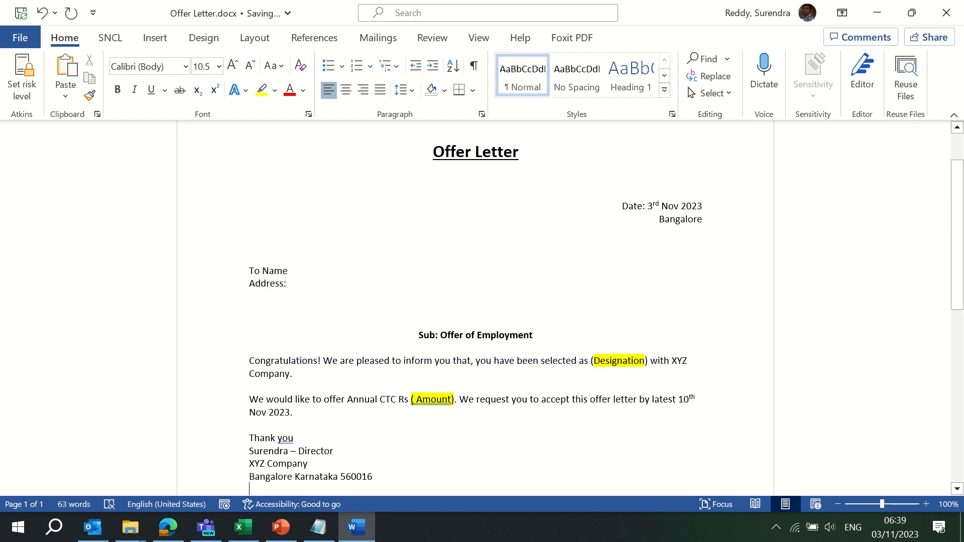
pyautogui.press('Up')
pyautogui.press('Up')
pyautogui.press('Up')
pyautogui.press('Up')
pyautogui.press('Up')
pyautogui.press('Up')
pyautogui.press('Up')
pyautogui.press('Up')
pyautogui.press('Up')
pyautogui.press('Up')
pyautogui.press('Up')
pyautogui.press('Up')
pyautogui.press('Up')
pyautogui.press('Up')
pyautogui.press('Up')
pyautogui.press('Up')
pyautogui.press('Up')
pyautogui.press('Up')
pyautogui.press('Up')
pyautogui.press('Up')
pyautogui.press('Up')
pyautogui.press('Up')
pyautogui.press('Up')
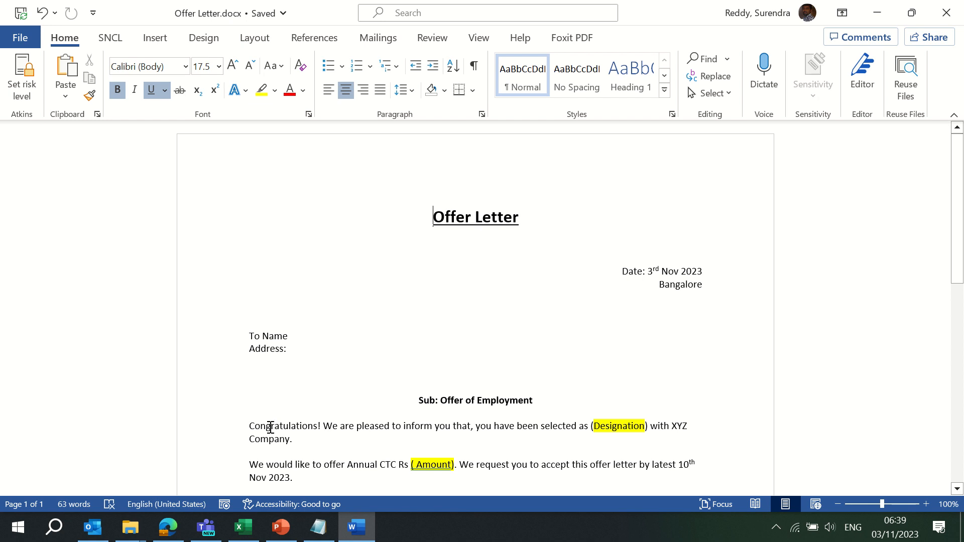
pyautogui.click(54, 527)
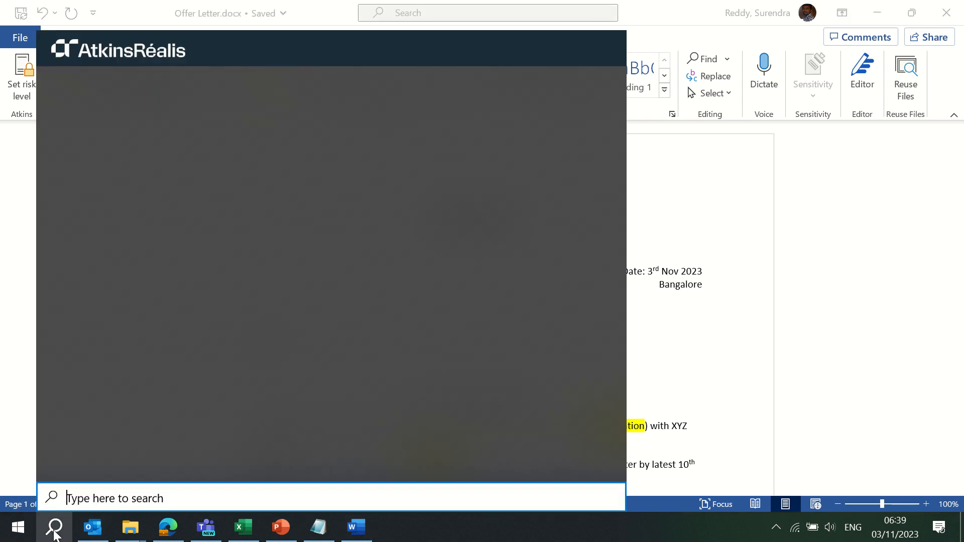
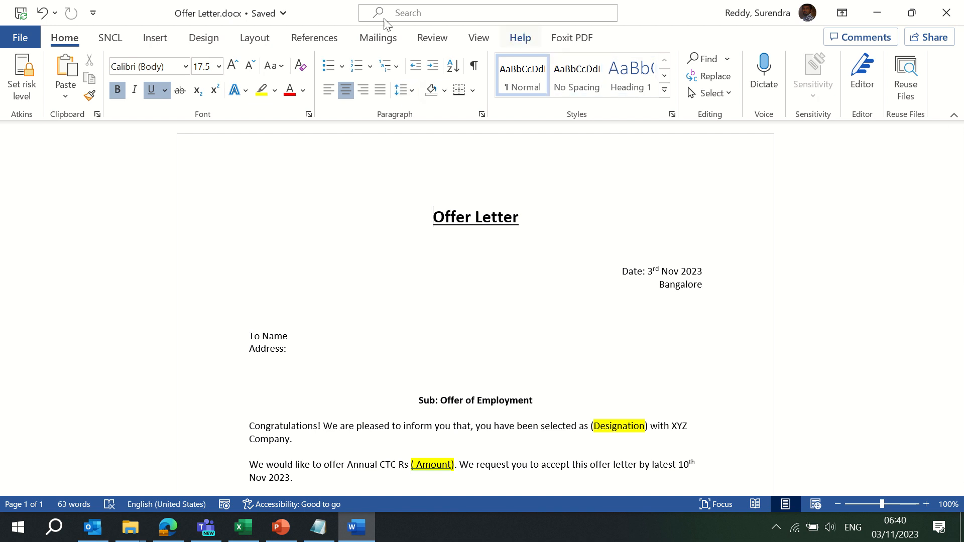
# Insert the Blank built-in header, with its [Type here] placeholder, into the offer letter
pyautogui.click(167, 40)
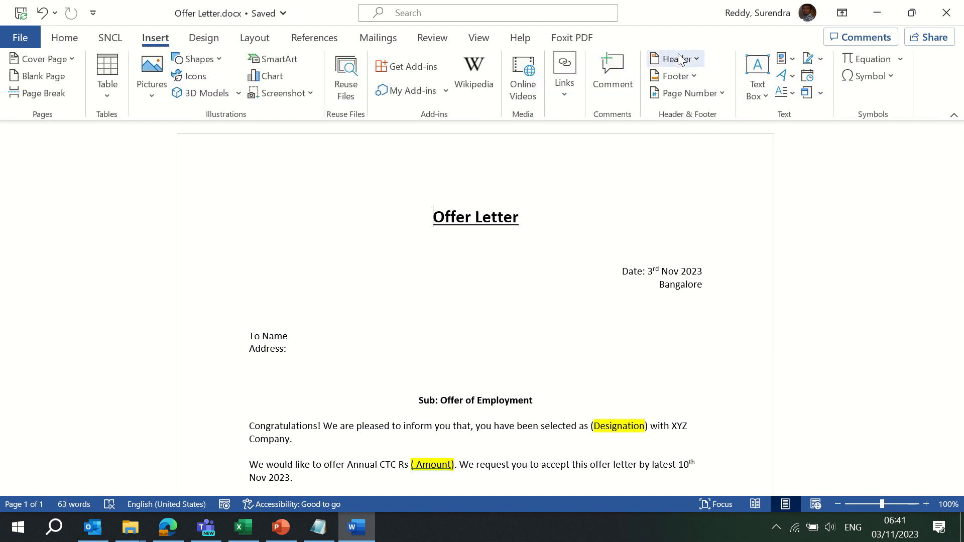
pyautogui.click(676, 58)
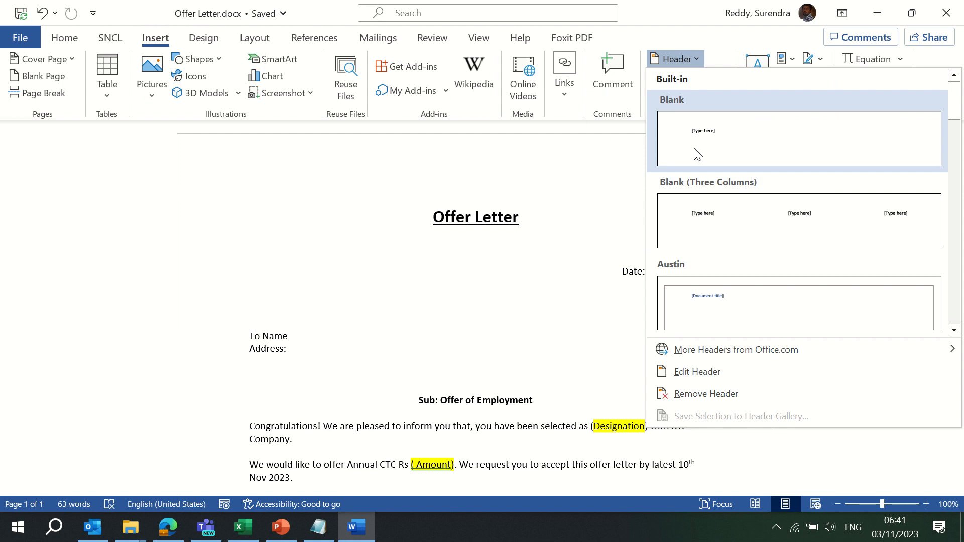
pyautogui.moveTo(724, 358)
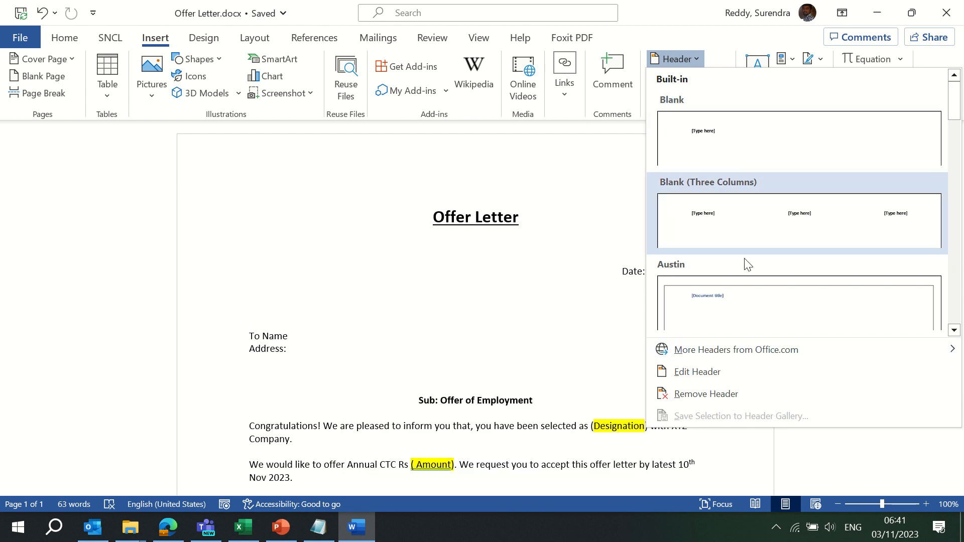
pyautogui.click(761, 152)
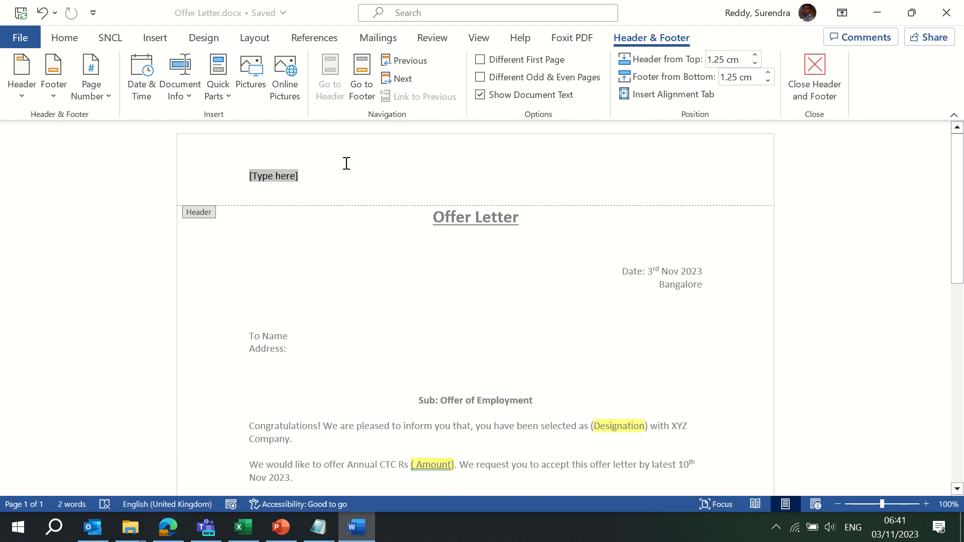
# Insert the picture XYZ Co Logo.PNG from Desktop > MS Word into the header
pyautogui.click(257, 85)
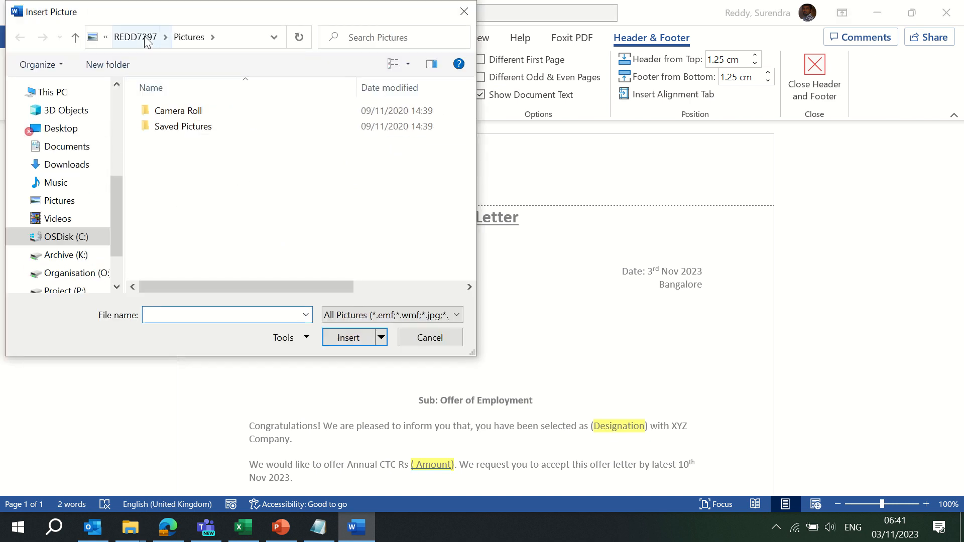
pyautogui.click(76, 128)
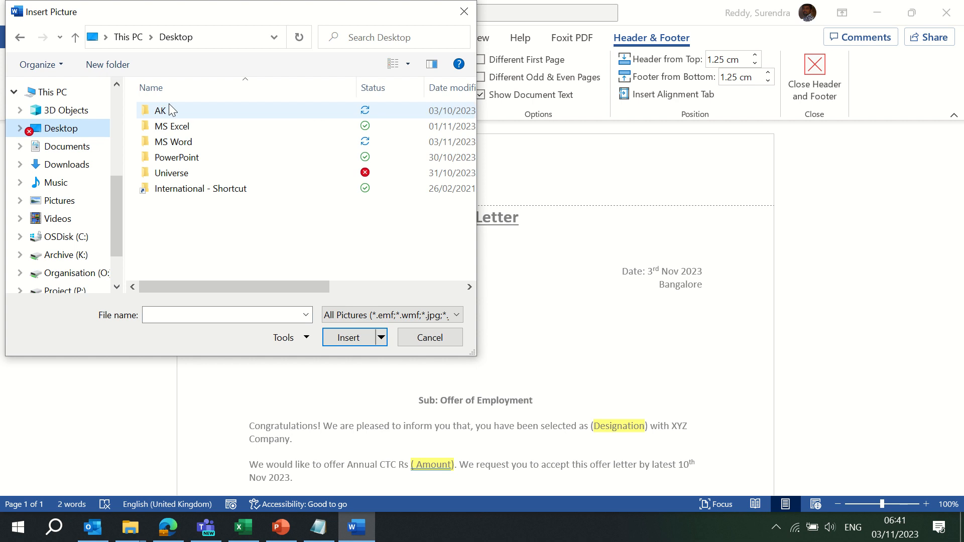
pyautogui.doubleClick(176, 142)
pyautogui.click(191, 173)
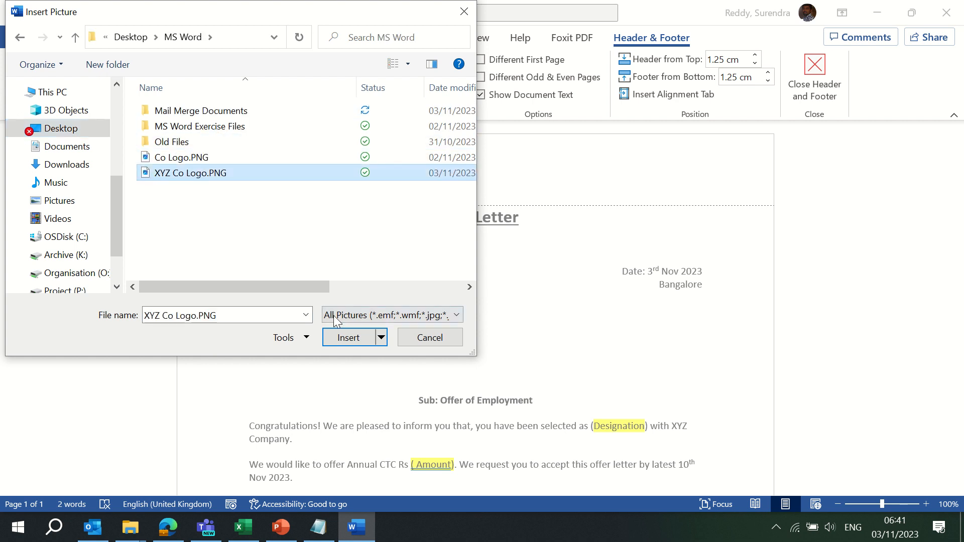
pyautogui.click(346, 338)
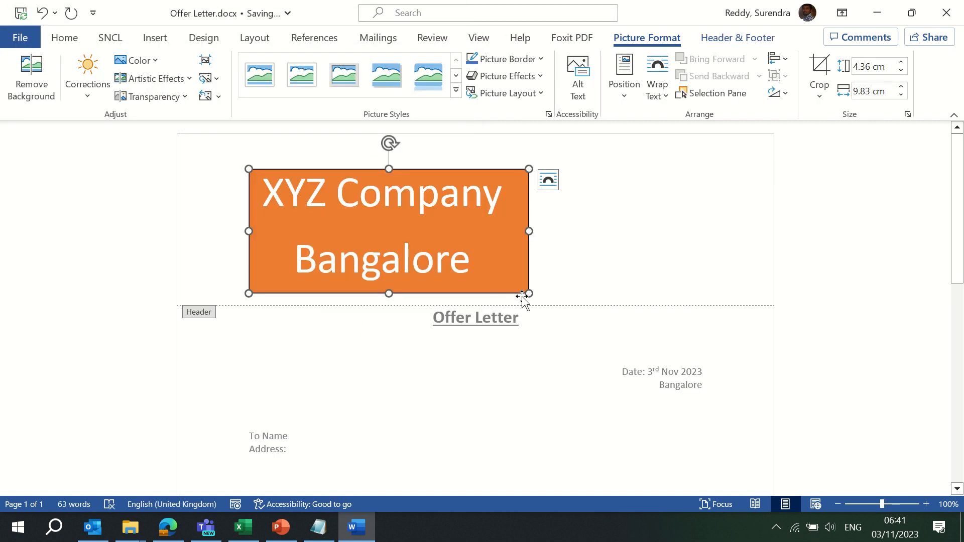
# Shrink the logo to a small banner about 1.59 × 2.7 cm, widening it slightly
pyautogui.moveTo(528, 294); pyautogui.dragTo(326, 191)
pyautogui.moveTo(246, 189); pyautogui.dragTo(208, 190)
pyautogui.click(440, 192)
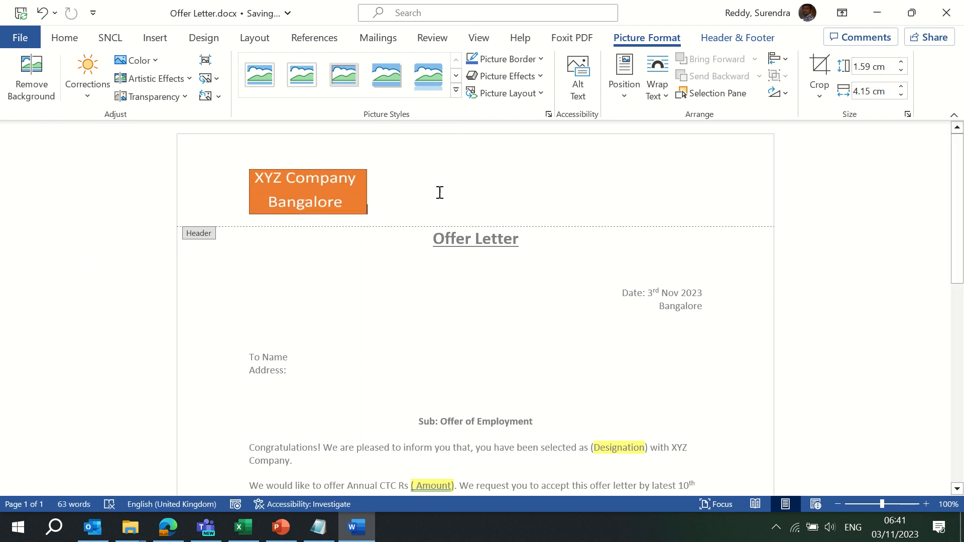
# Widen the logo to about 5.33 cm and start the address '# No 34, Layout' at the header's right
pyautogui.click(357, 197)
pyautogui.moveTo(367, 192); pyautogui.dragTo(401, 194)
pyautogui.click(459, 200)
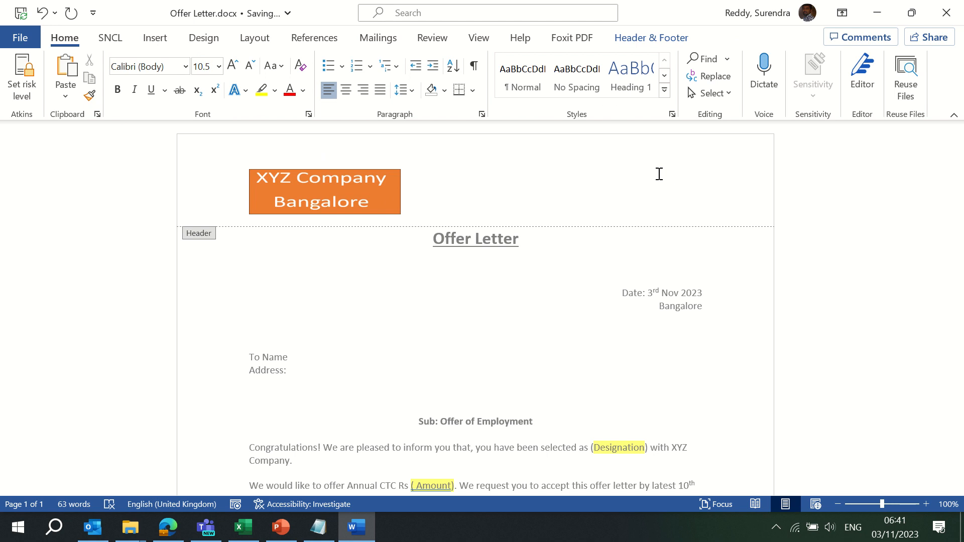
pyautogui.write('# N')
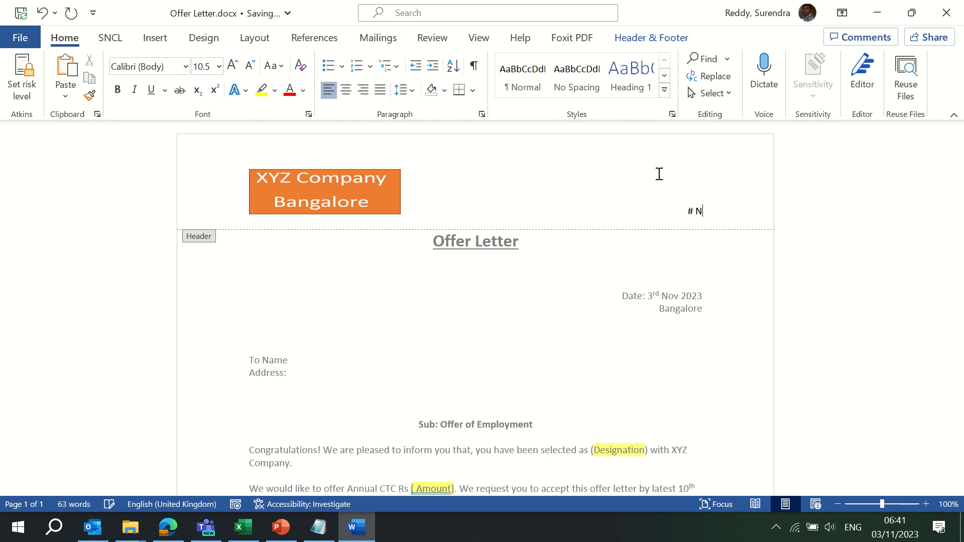
pyautogui.write('o 34, Layout, Rmana')
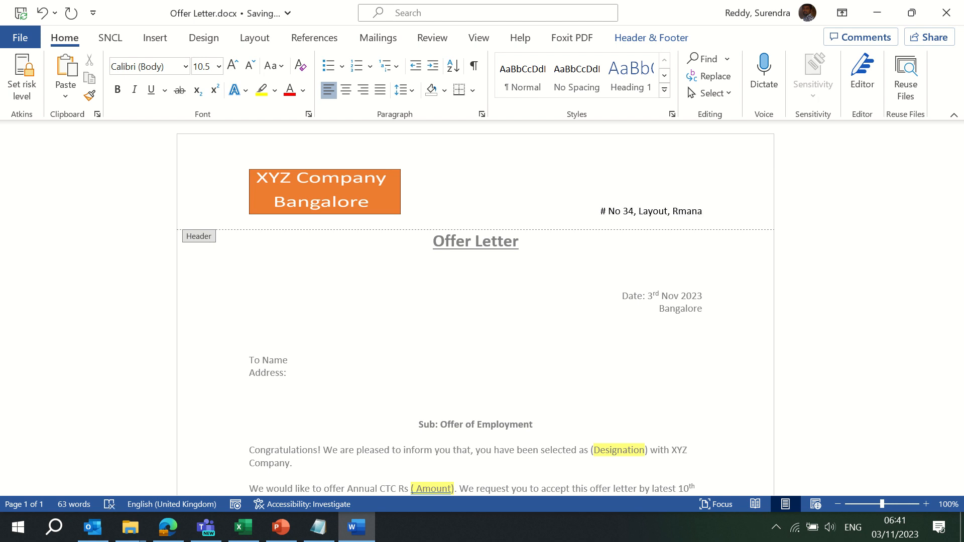
pyautogui.press('BackSpace')
pyautogui.press('BackSpace')
pyautogui.press('BackSpace')
pyautogui.press('BackSpace')
pyautogui.press('BackSpace')
pyautogui.press('BackSpace')
pyautogui.press('BackSpace')
pyautogui.press('Return')
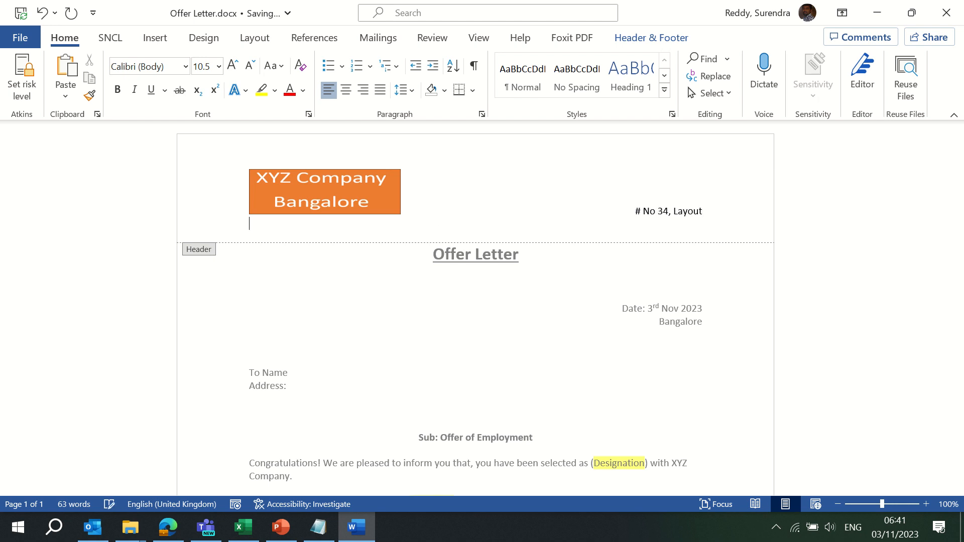
# Add 'Ramamurty Nagar, Bangalore 560016', with city and postcode on their own right-aligned line
pyautogui.scroll(-10, 475, 308)
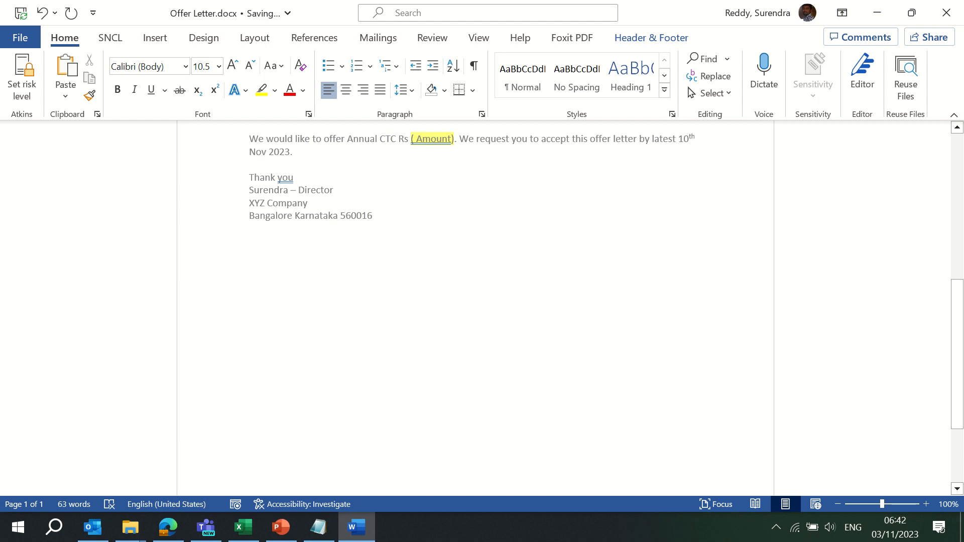
pyautogui.scroll(10, 475, 308)
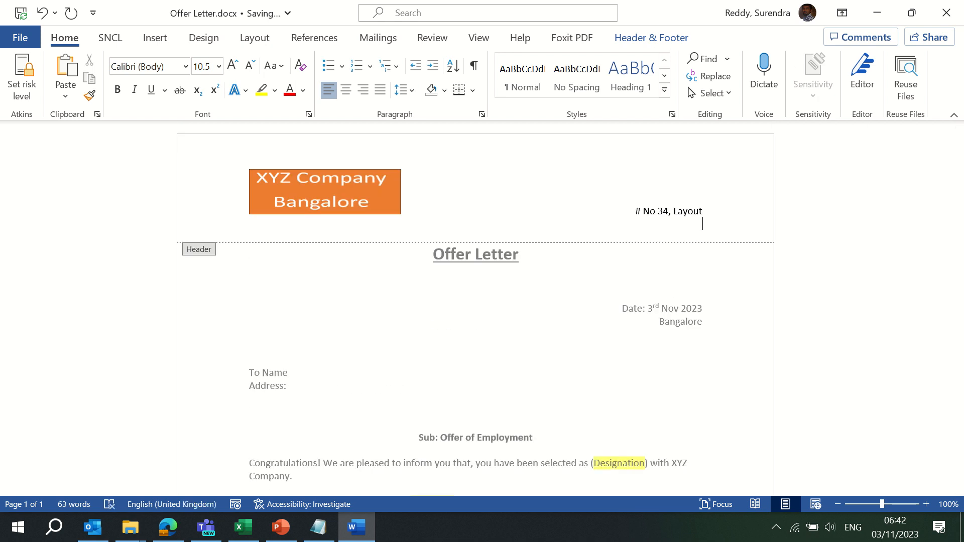
pyautogui.write('Ramamurty Naga')
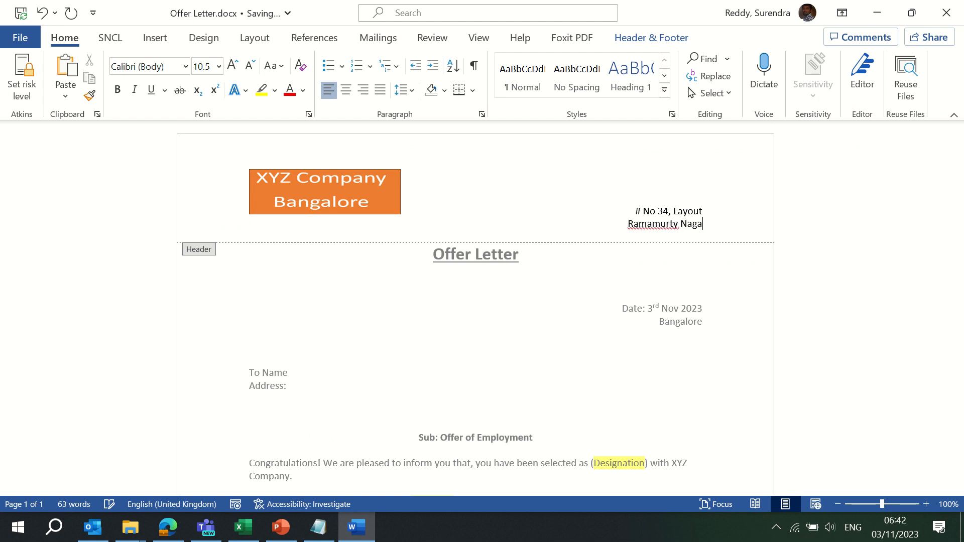
pyautogui.write('r, Bangalore')
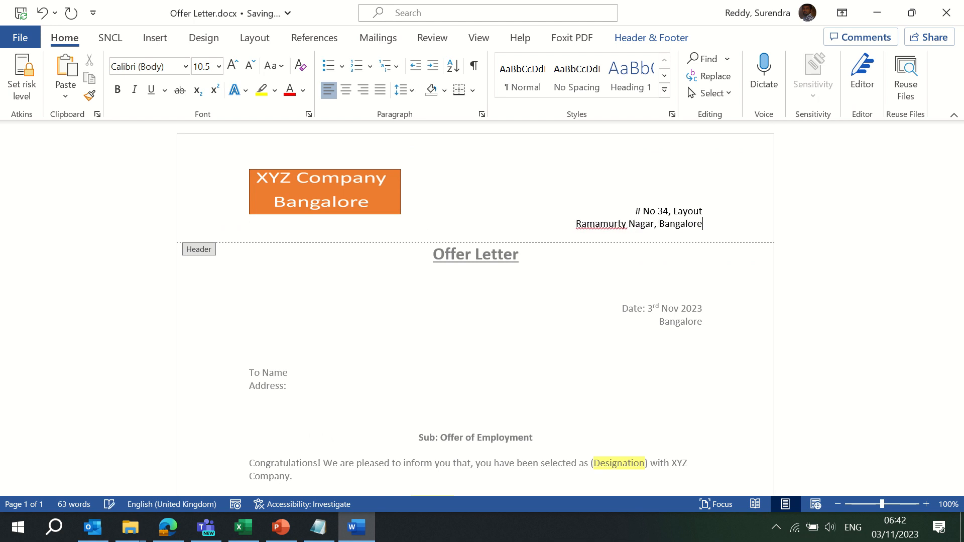
pyautogui.write(' 560016')
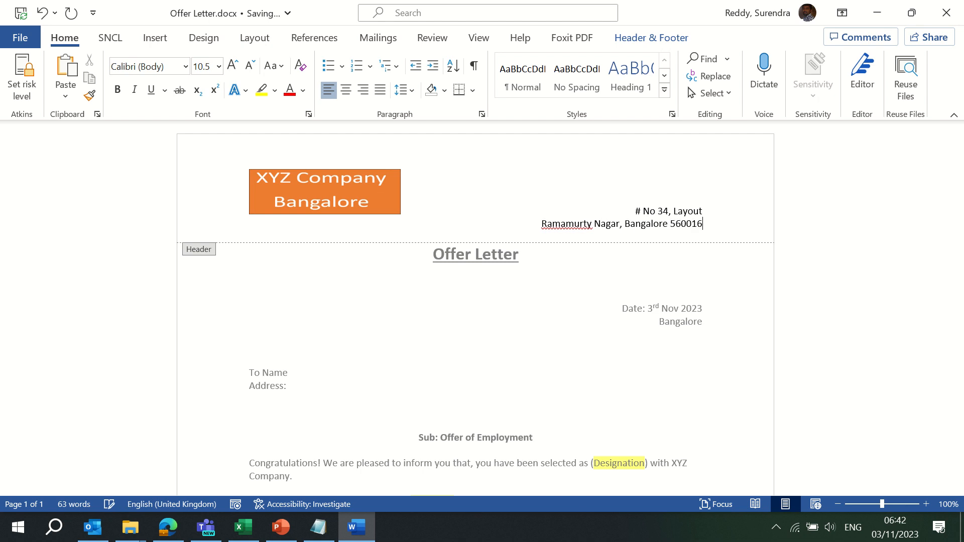
pyautogui.click(623, 227)
pyautogui.press('Return')
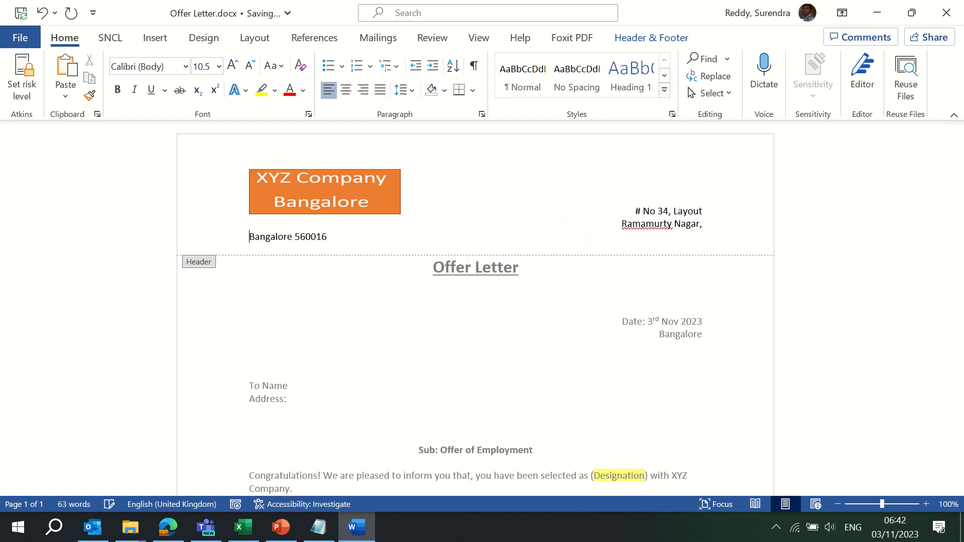
pyautogui.press('Tab')
pyautogui.press('Tab')
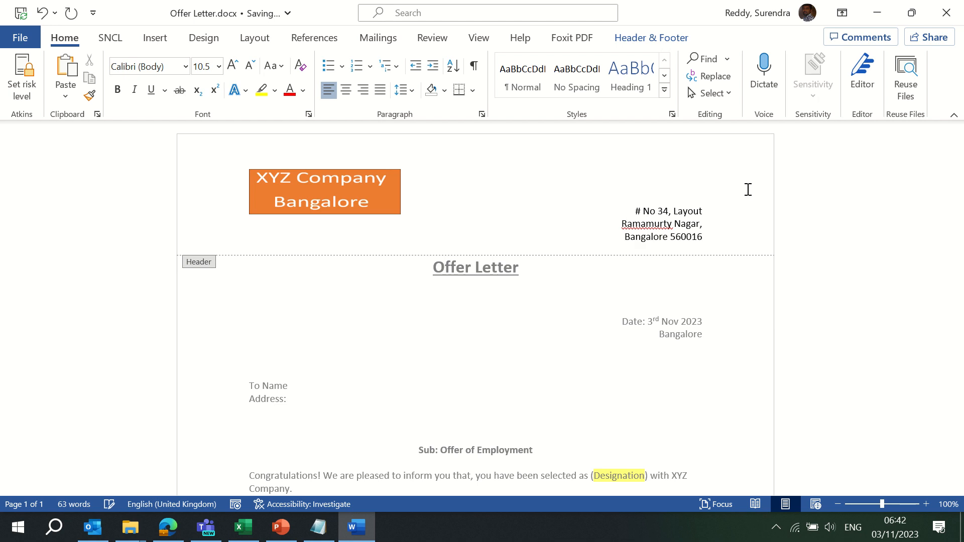
pyautogui.click(703, 224)
pyautogui.press('BackSpace')
# Check spelling suggestions for the locality name, then close header editing and return to the body
pyautogui.doubleClick(643, 223)
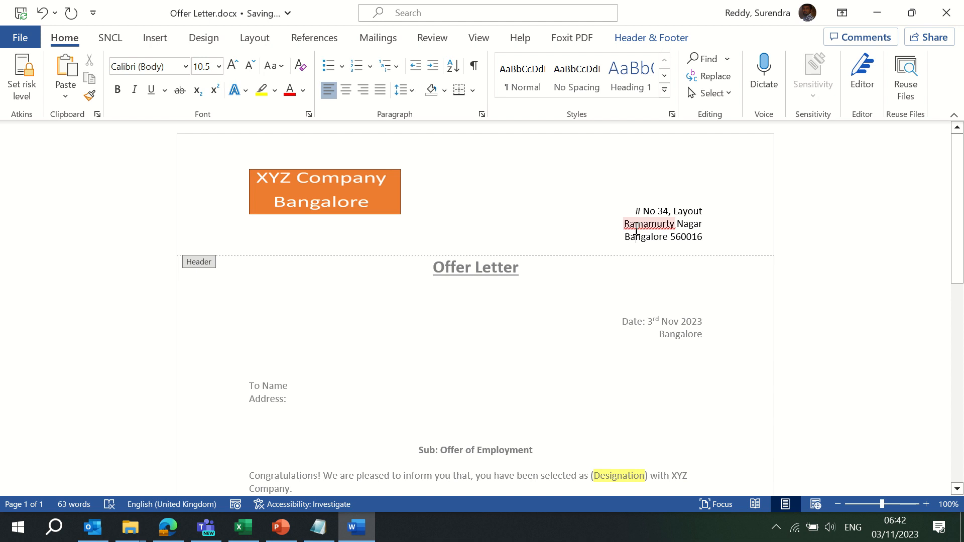
pyautogui.rightClick(637, 227)
pyautogui.press('Escape')
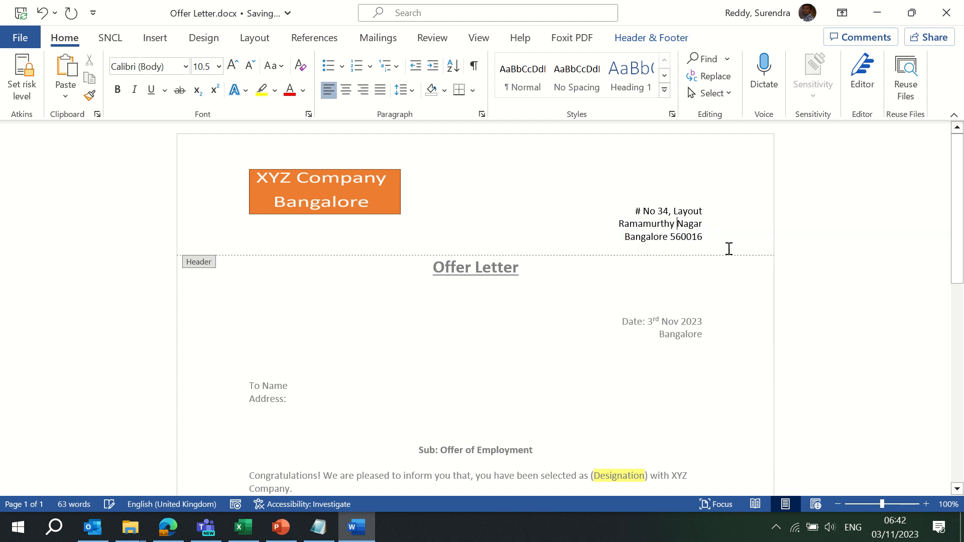
pyautogui.doubleClick(490, 340)
pyautogui.click(577, 370)
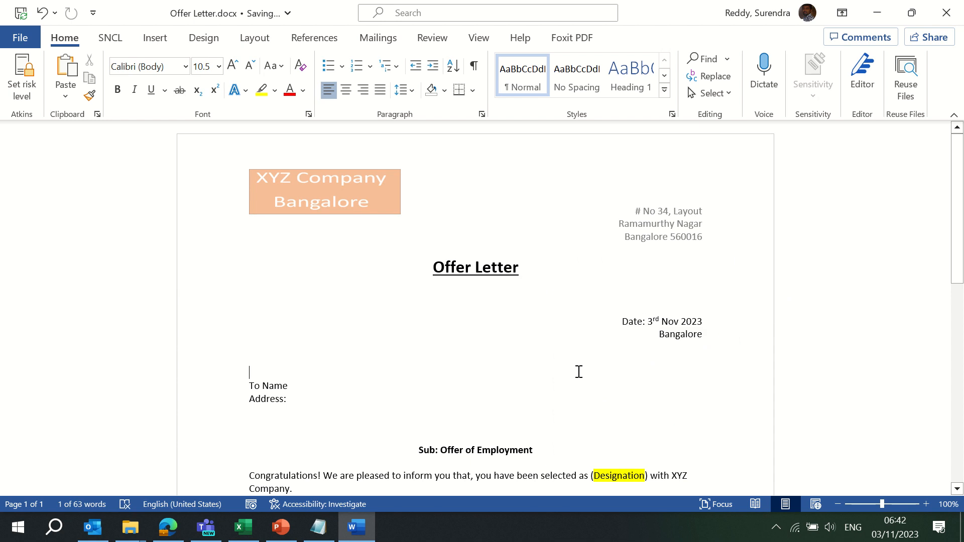
# Add a 'Ref Ni:' reference line to the letter, followed by a blank line
pyautogui.scroll(-8, 577, 371)
pyautogui.scroll(10, 577, 371)
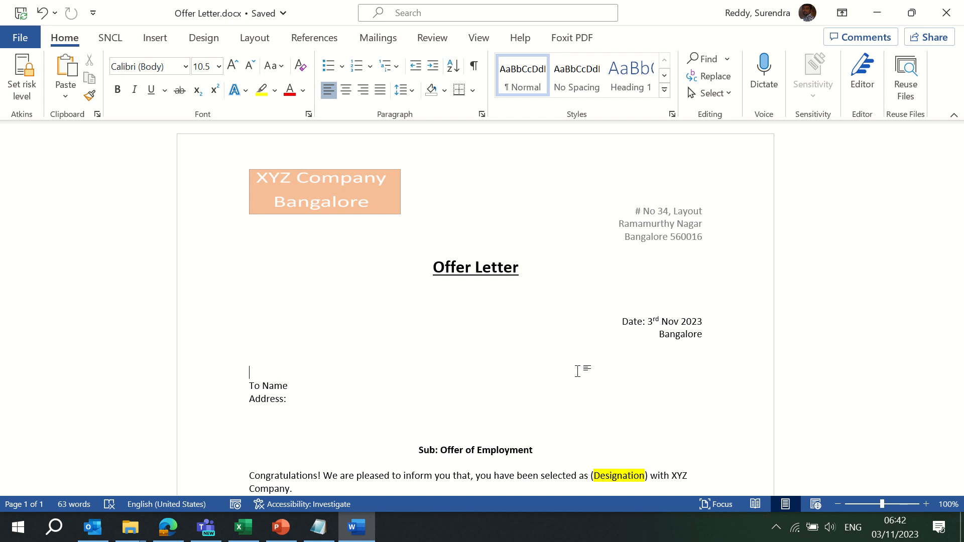
pyautogui.click(248, 531)
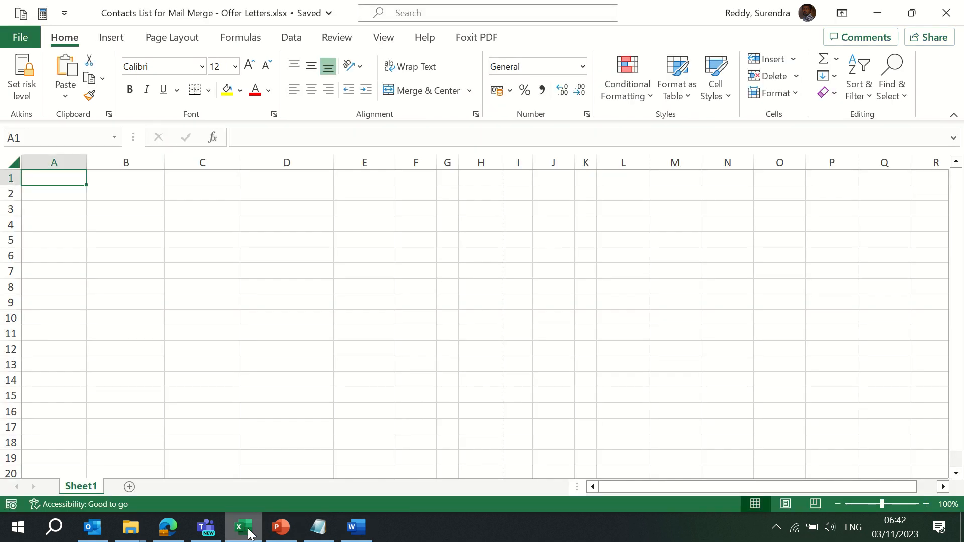
pyautogui.hotkey('alt', 'Tab')
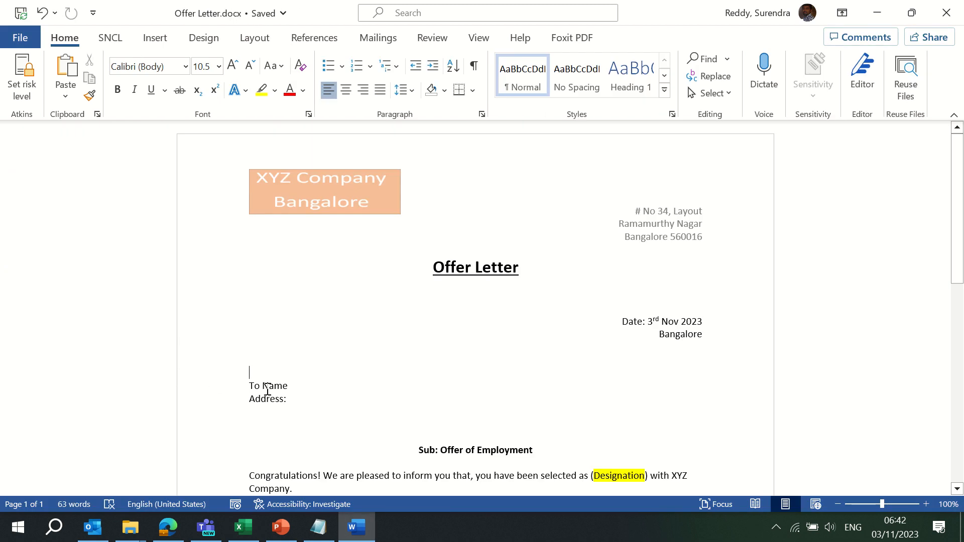
pyautogui.write('Ref Ni')
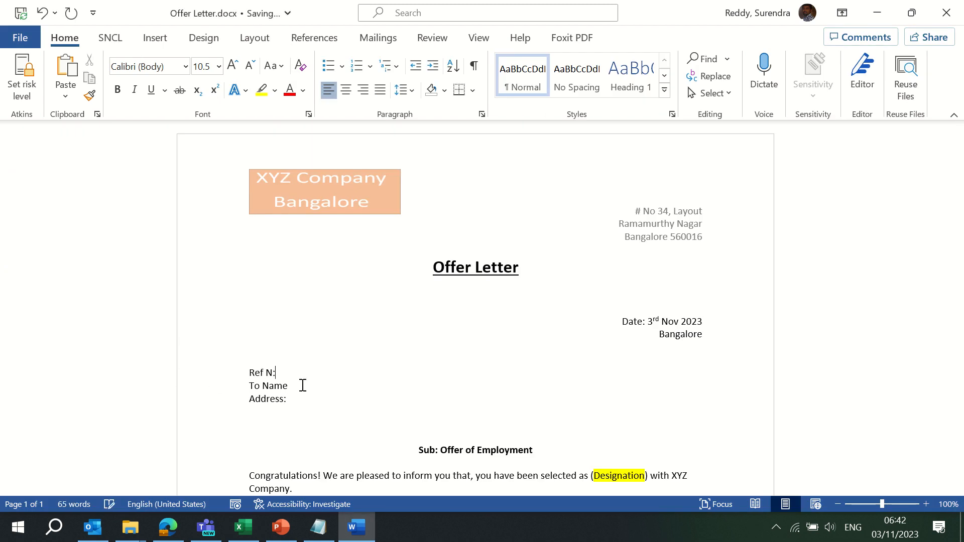
pyautogui.write(':')
pyautogui.press('Return')
# Insert a blank line above 'Thank you' and switch to the Excel contact list
pyautogui.press('pagedown')
pyautogui.press('pagedown')
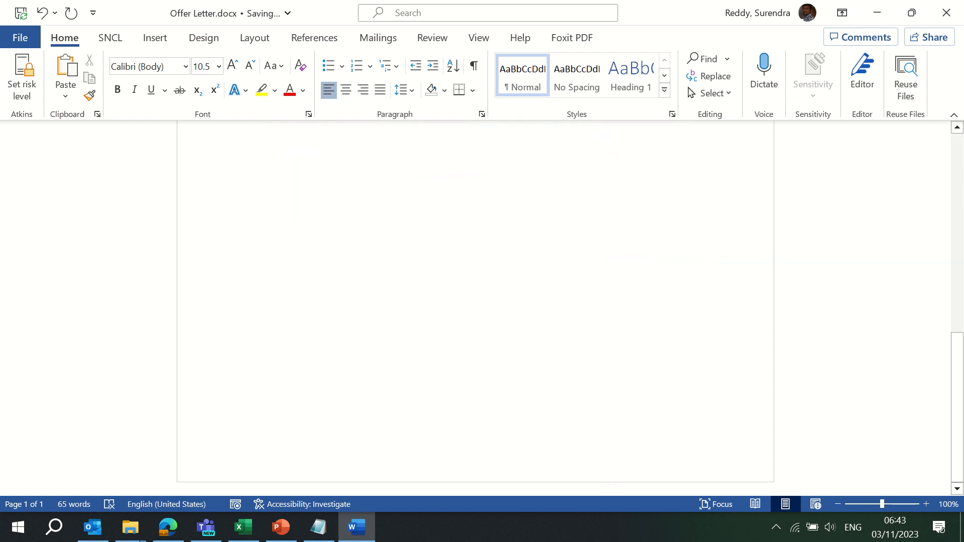
pyautogui.press('pageup')
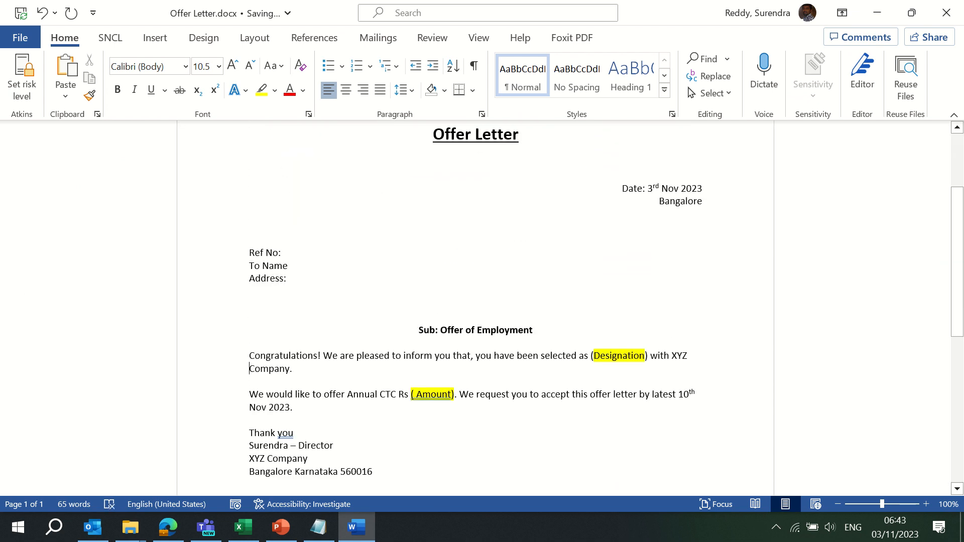
pyautogui.click(250, 433)
pyautogui.press('Return')
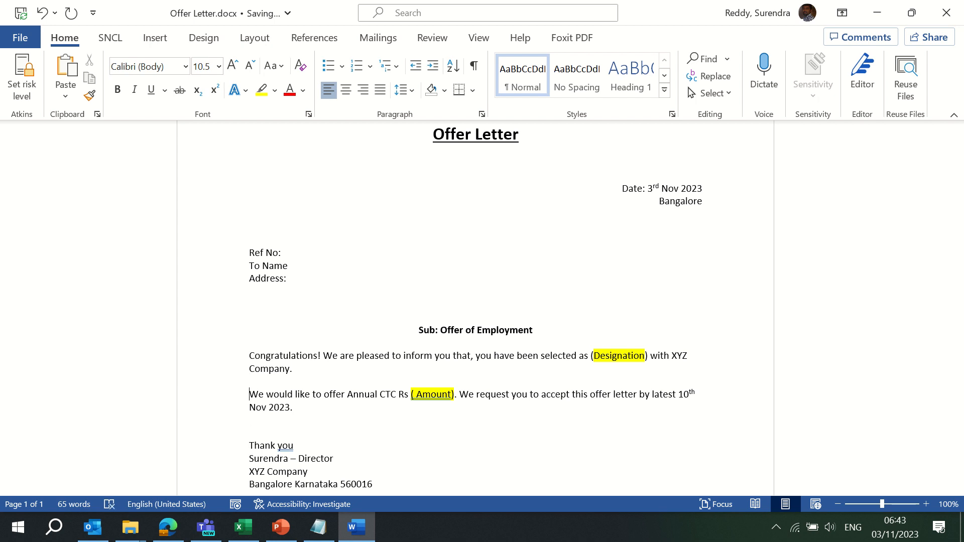
pyautogui.click(466, 343)
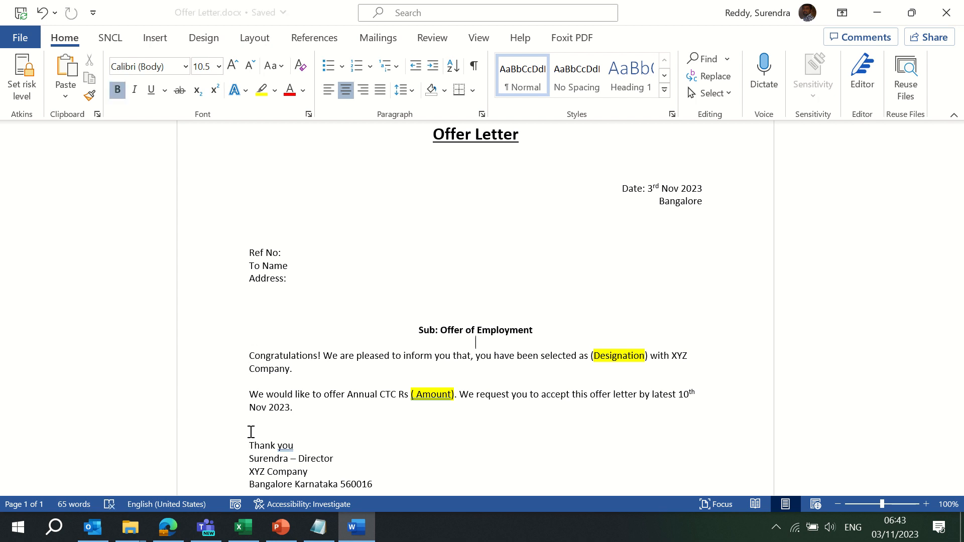
pyautogui.hotkey('alt', 'Tab')
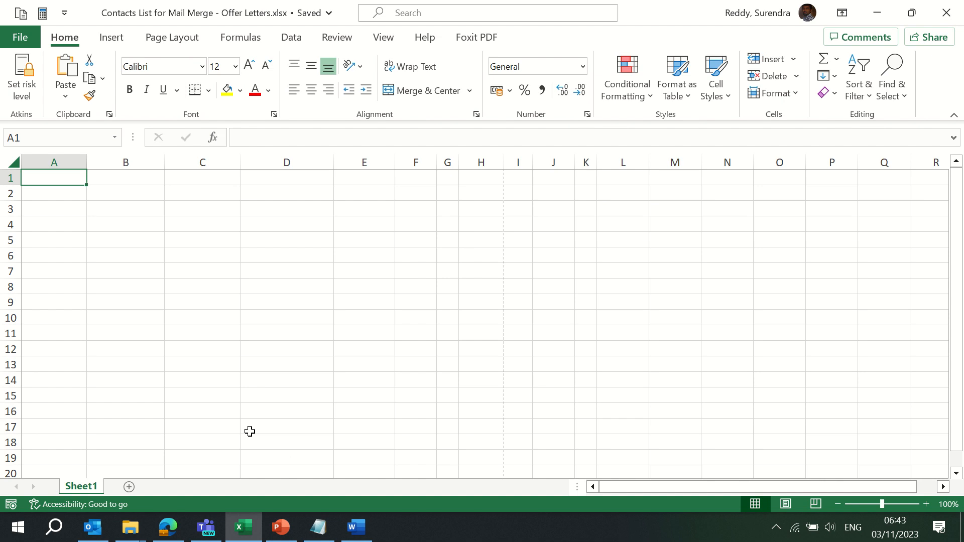
# Add a Ref No heading in A1 and fill references 0001 to 0010 down column A
pyautogui.write('Ref ')
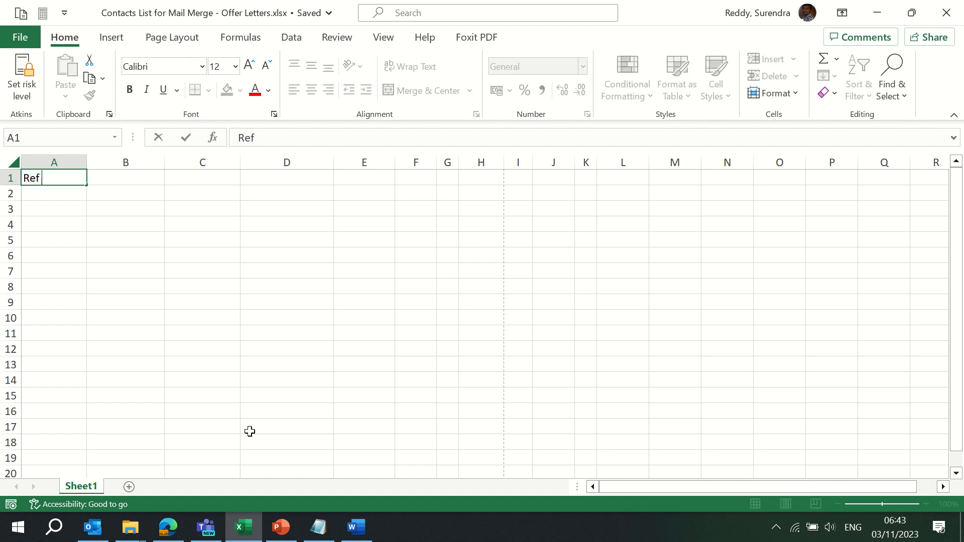
pyautogui.write('No:')
pyautogui.press('Return')
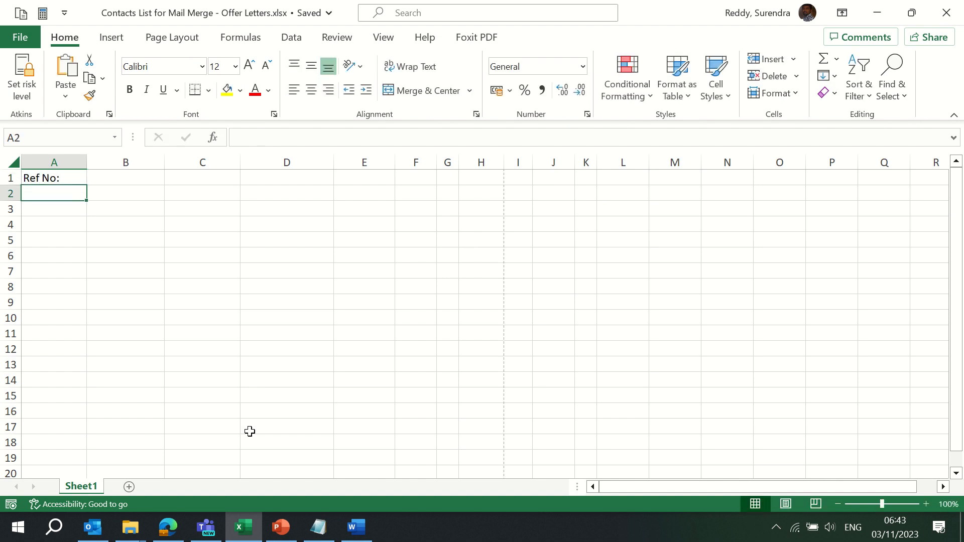
pyautogui.write("'0001")
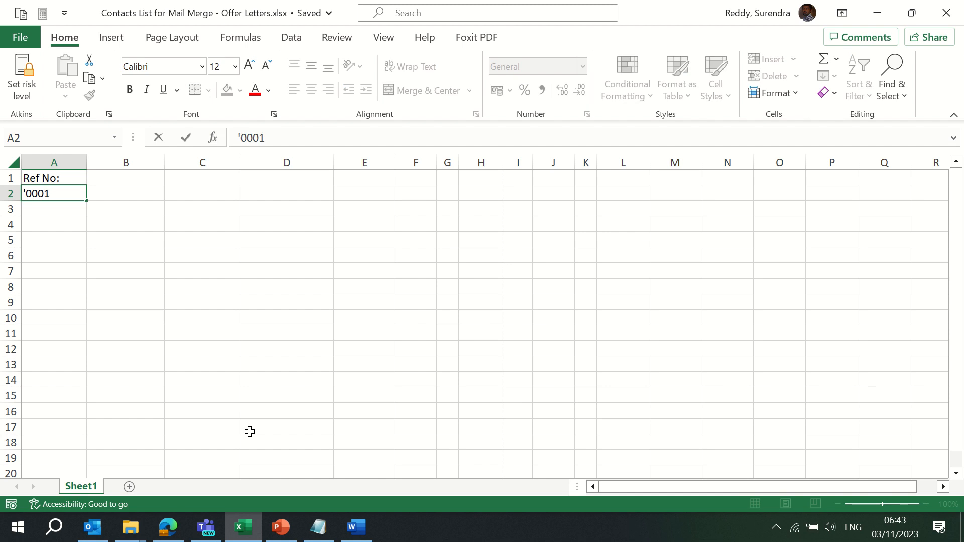
pyautogui.press('Return')
pyautogui.write("'00")
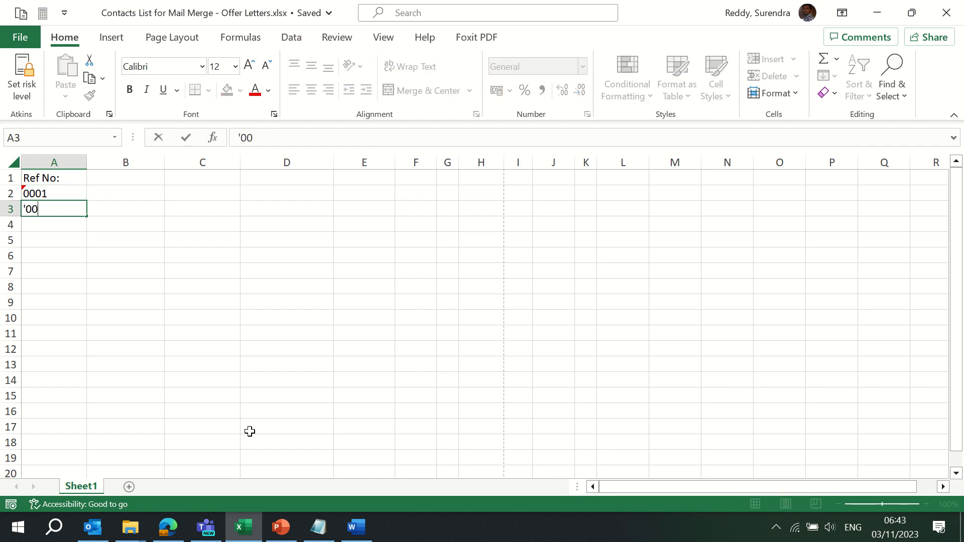
pyautogui.write('02')
pyautogui.press('Return')
pyautogui.press('Up')
pyautogui.press('Up')
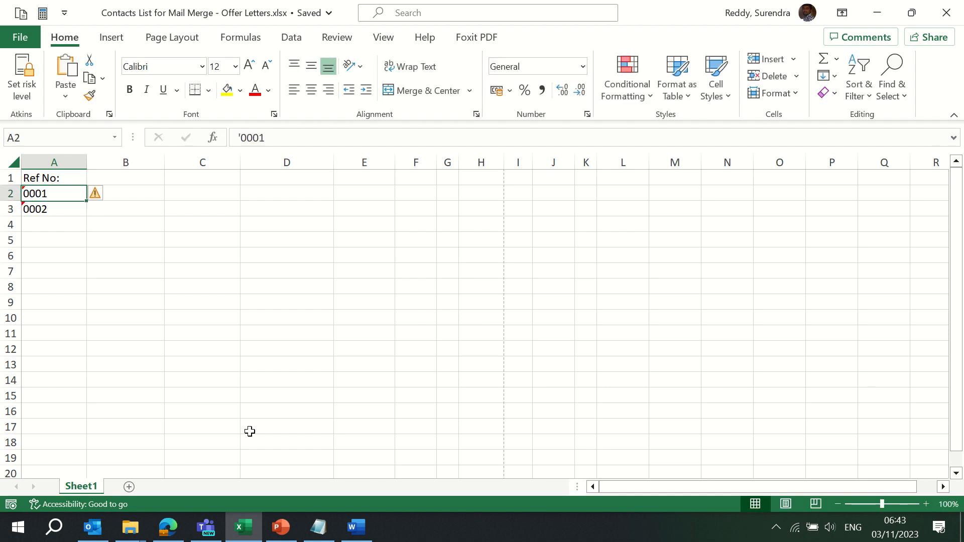
pyautogui.hotkey('shift', 'Down')
pyautogui.moveTo(86, 216); pyautogui.dragTo(81, 348)
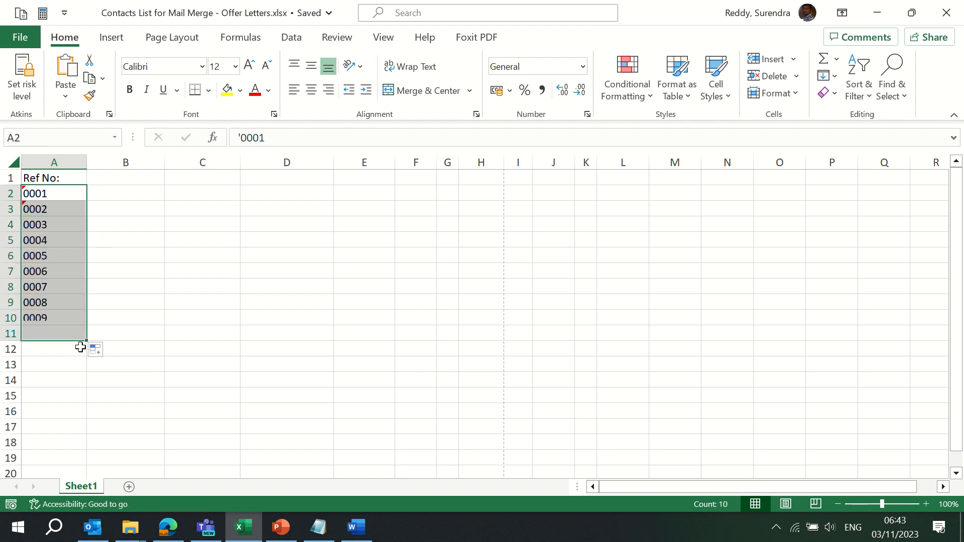
pyautogui.press('Up')
pyautogui.press('Right')
# Add the First Name heading in B1 and the Last Name heading in C1
pyautogui.write('Fi')
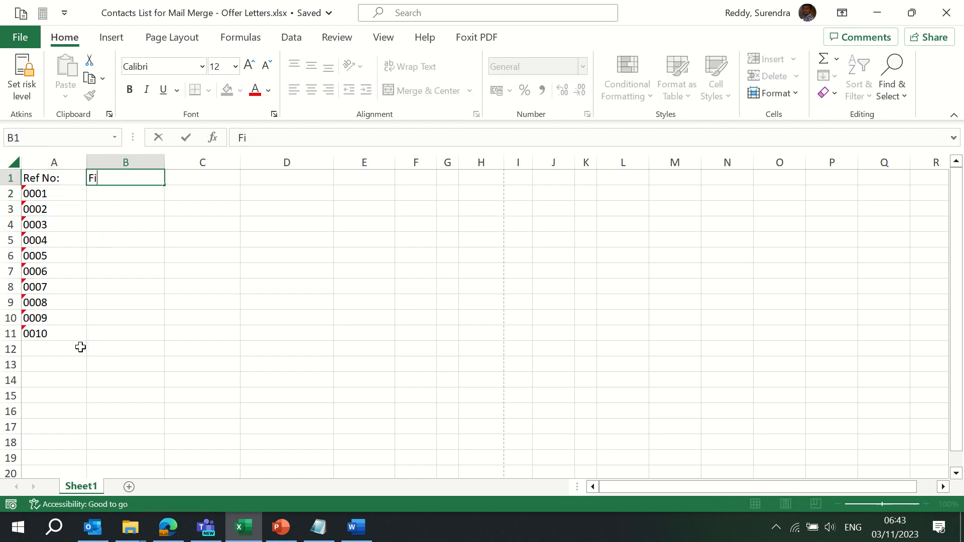
pyautogui.write('rst Name')
pyautogui.press('Return')
pyautogui.press('Up')
pyautogui.press('Right')
pyautogui.write('L')
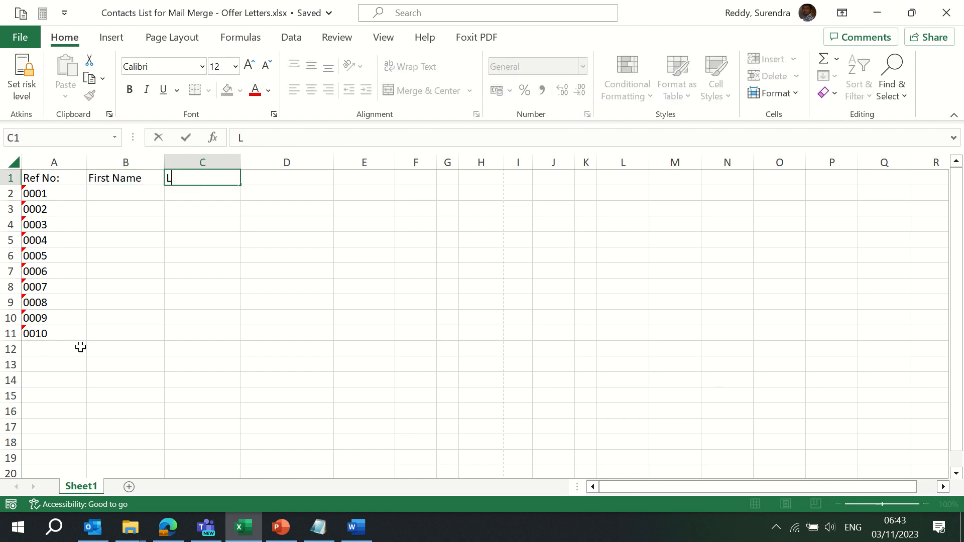
pyautogui.write('ast Name')
pyautogui.press('Return')
pyautogui.press('Left')
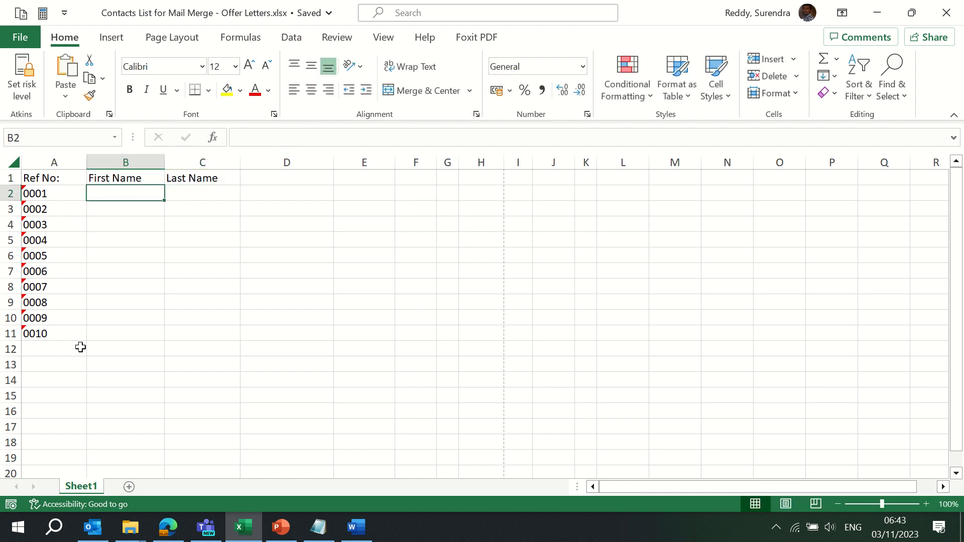
# Enter first and last names for contacts 0001 and 0002
pyautogui.press('Return')
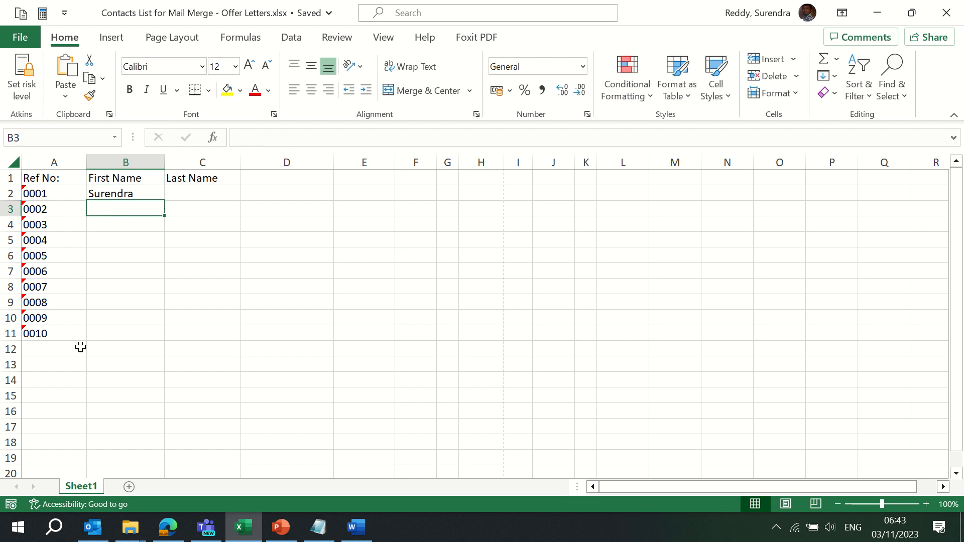
pyautogui.press('Right')
pyautogui.press('Up')
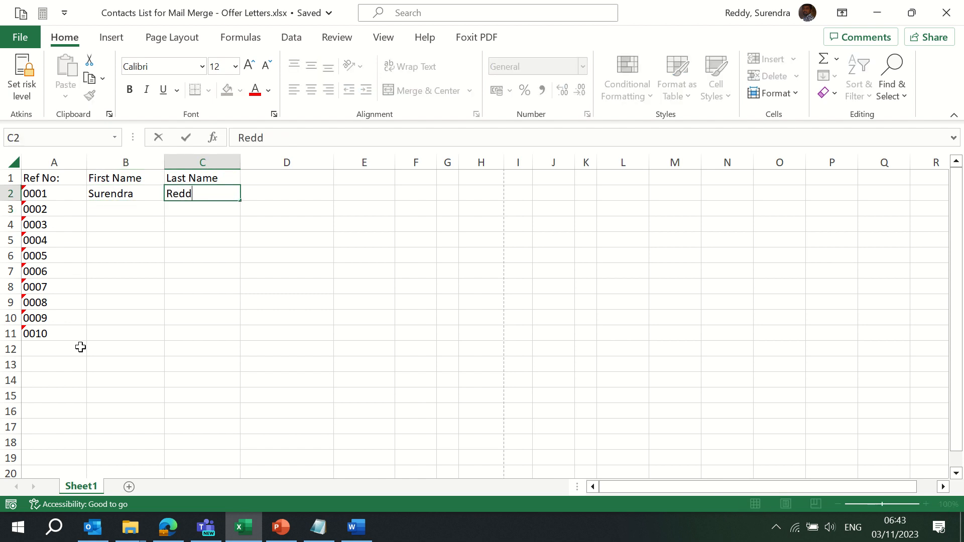
pyautogui.press('Return')
pyautogui.press('Left')
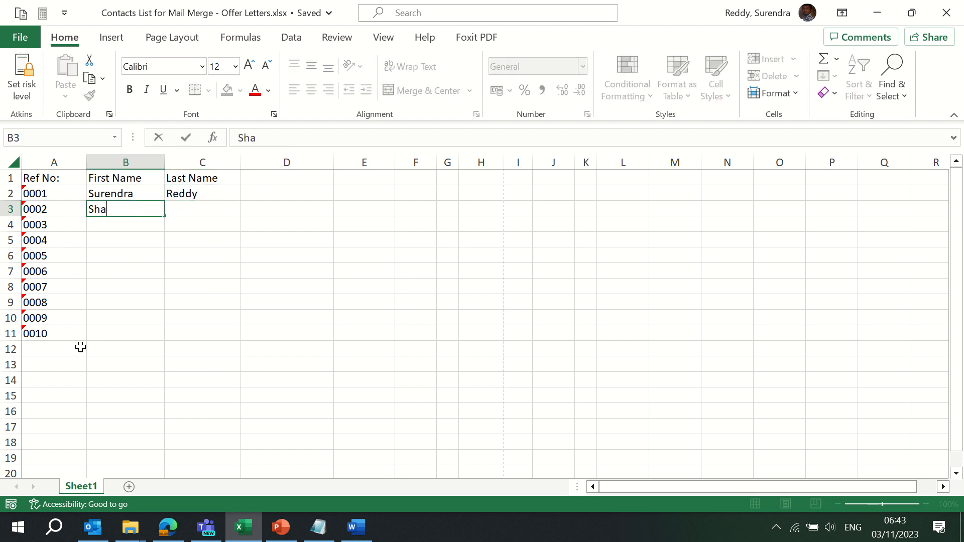
pyautogui.press('Return')
pyautogui.press('Up')
pyautogui.press('Right')
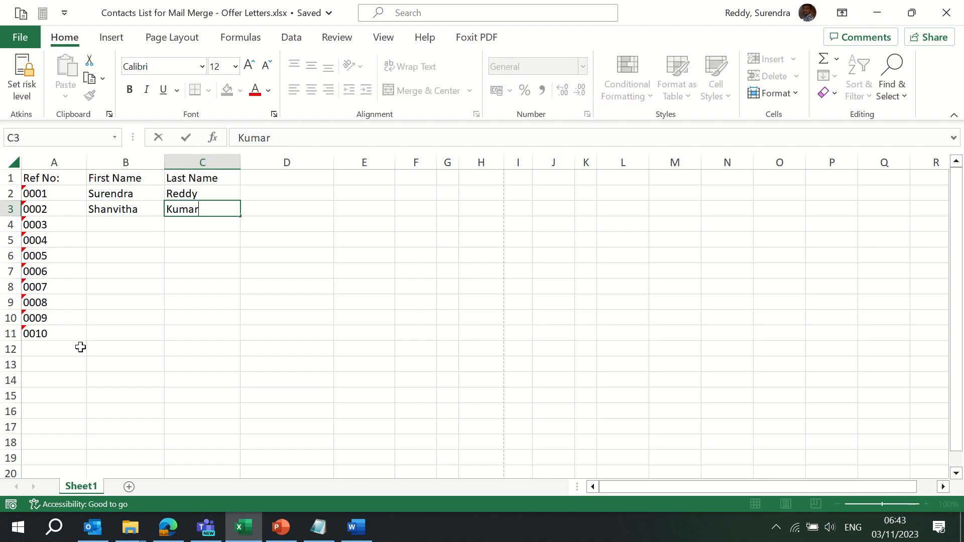
pyautogui.press('Return')
# Enter first and last names for contacts 0003 and 0004
pyautogui.press('Left')
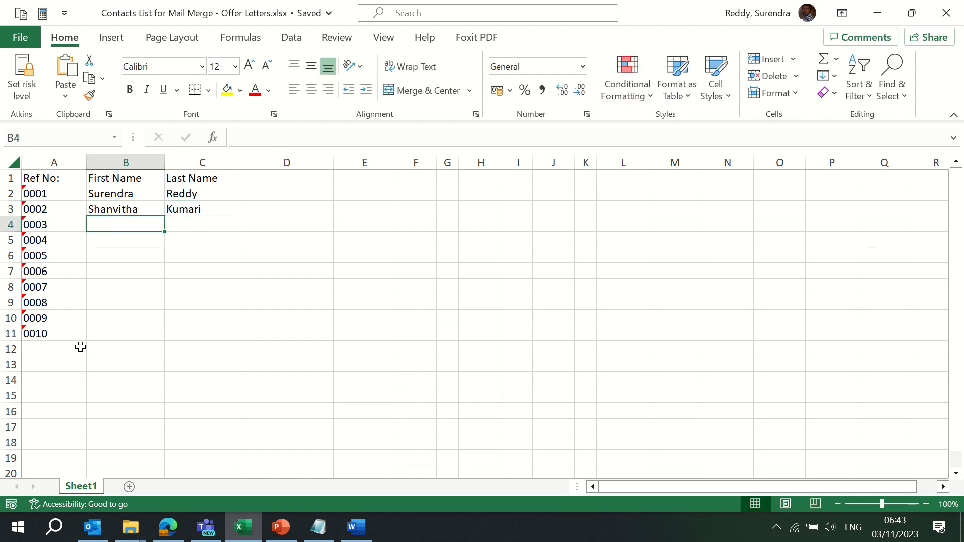
pyautogui.press('Return')
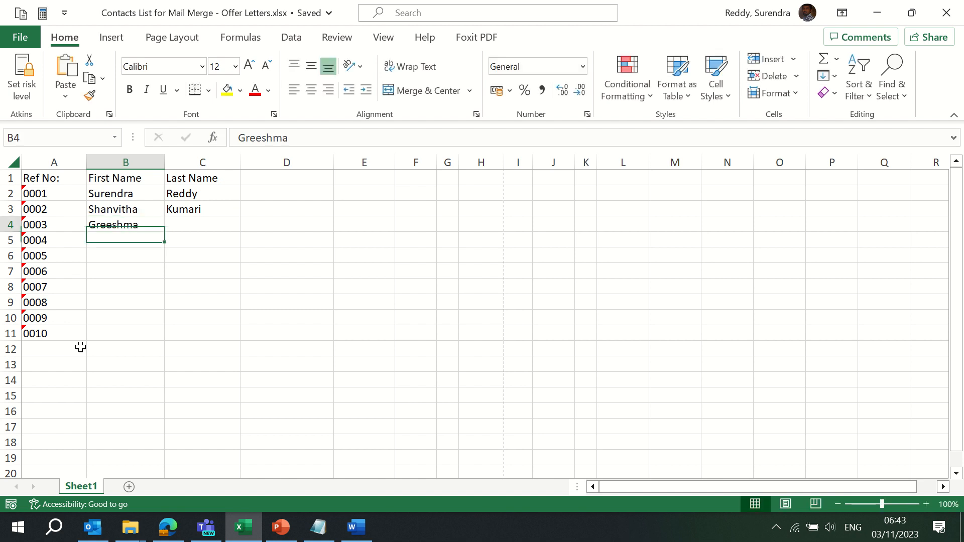
pyautogui.press('Up')
pyautogui.press('Right')
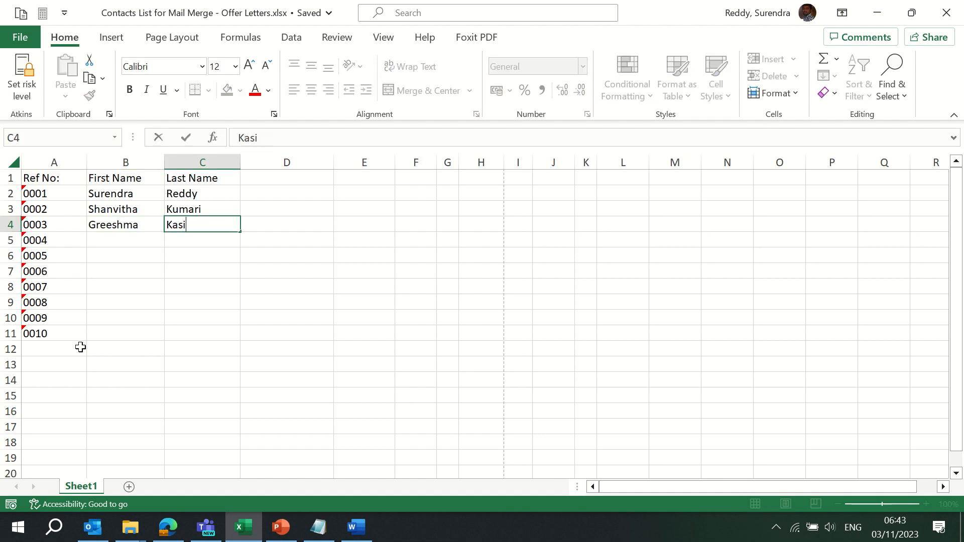
pyautogui.press('Return')
pyautogui.press('Left')
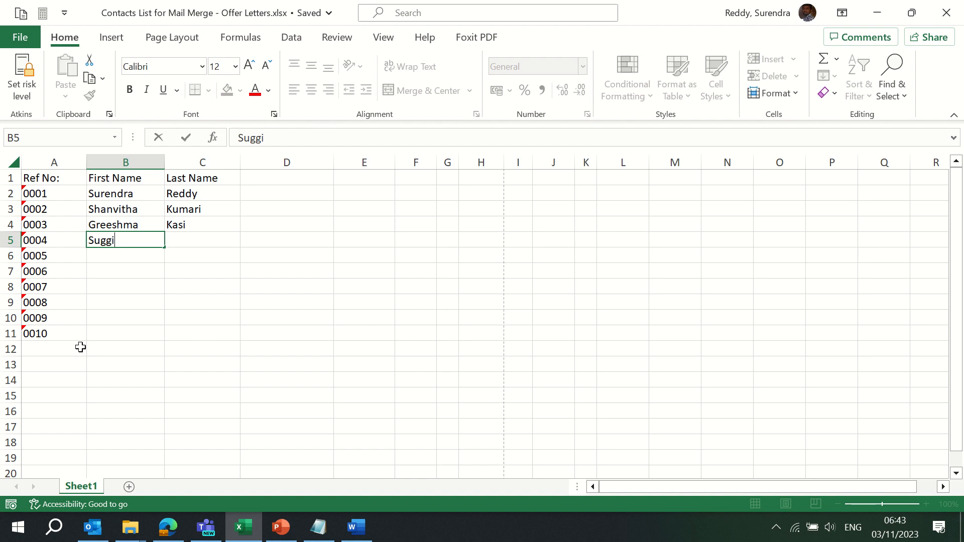
pyautogui.press('Tab')
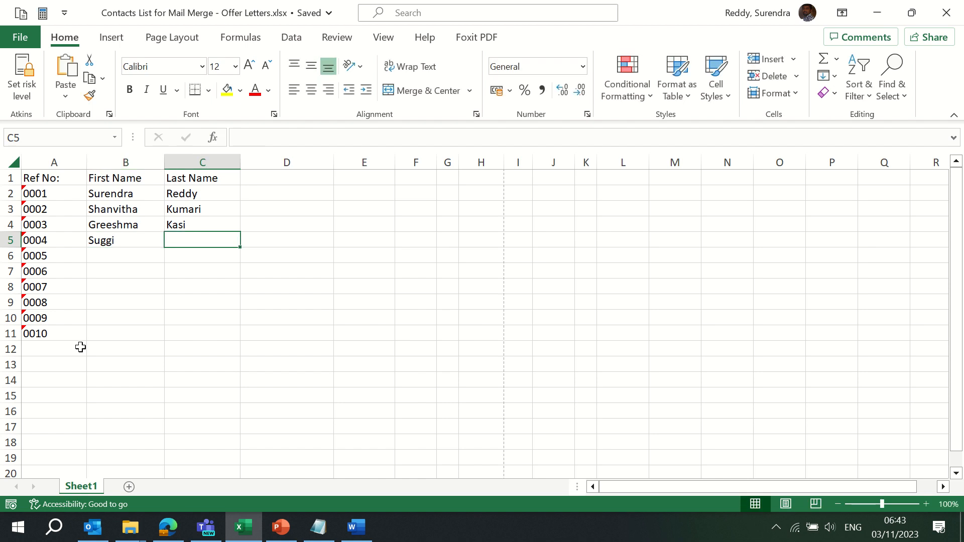
pyautogui.press('Return')
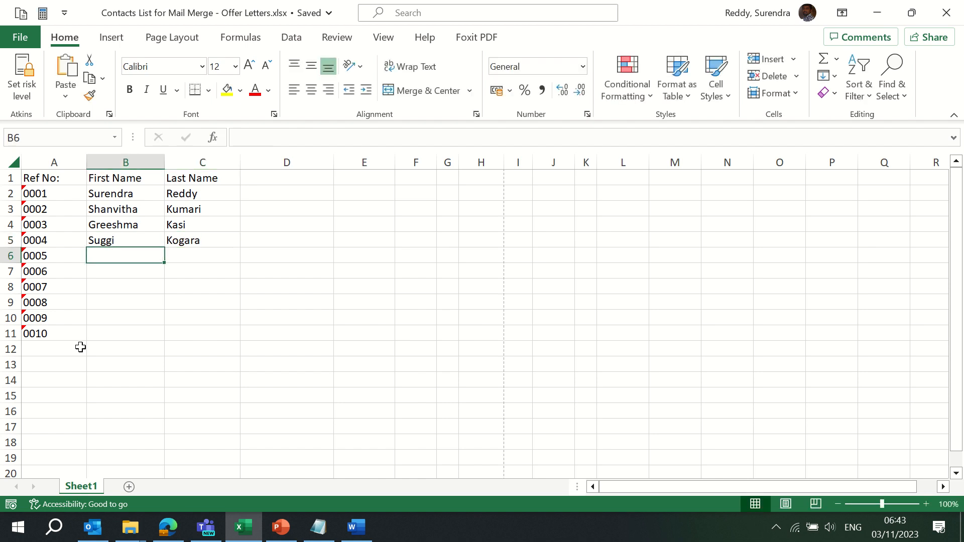
pyautogui.press('Left')
pyautogui.press('Up')
pyautogui.press('Right')
pyautogui.press('Down')
# Enter first and last names for contacts 0005 through 0007
pyautogui.write('Ramu')
pyautogui.press('Tab')
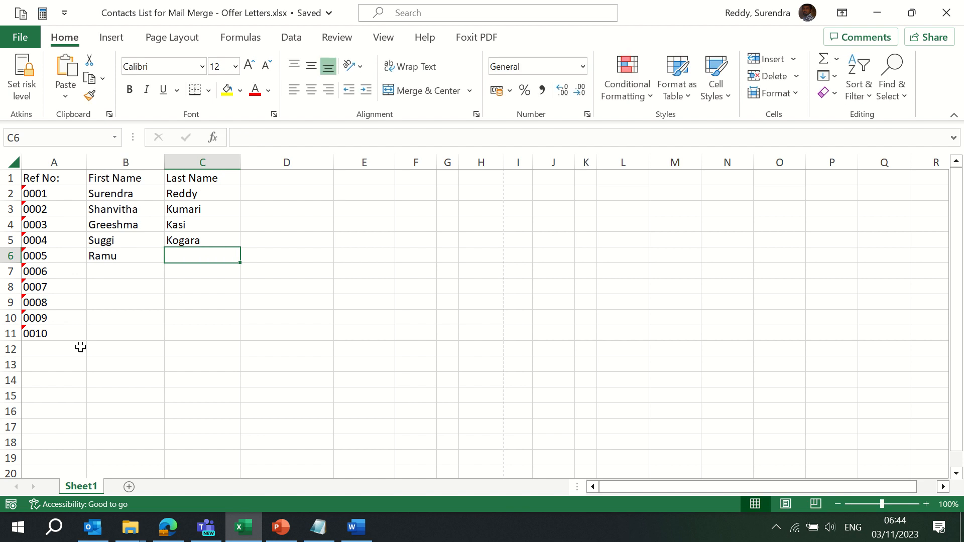
pyautogui.write('D')
pyautogui.press('Return')
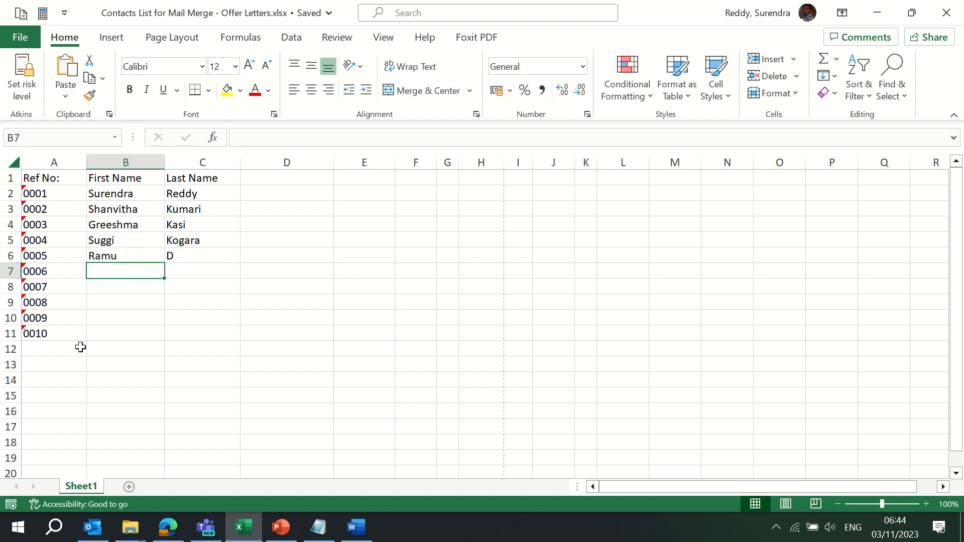
pyautogui.write('Somu')
pyautogui.press('Tab')
pyautogui.write('S')
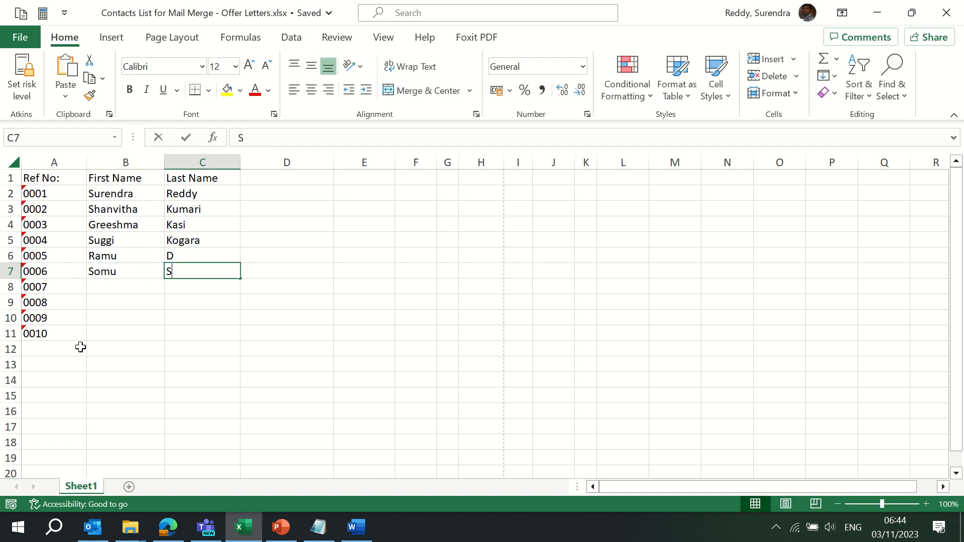
pyautogui.press('Return')
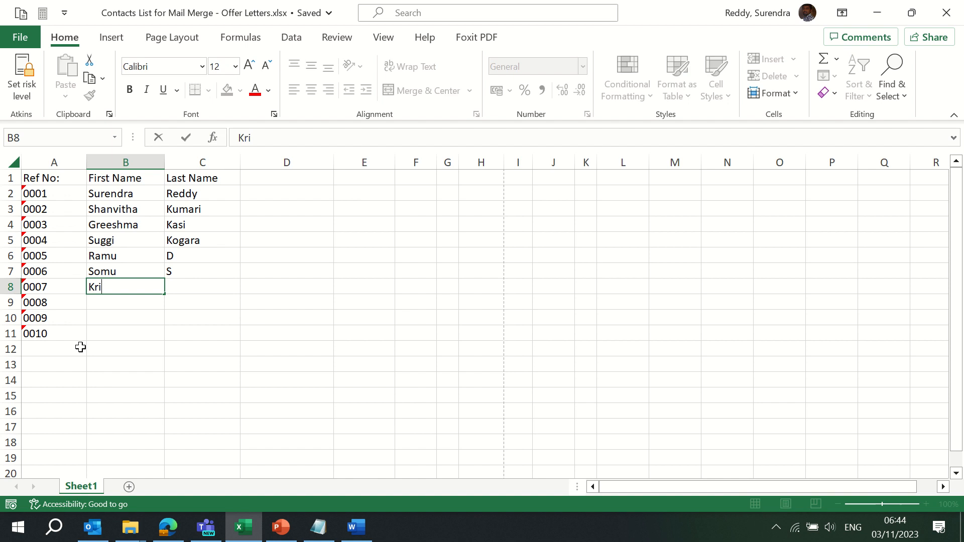
pyautogui.press('Return')
pyautogui.press('Right')
pyautogui.press('Up')
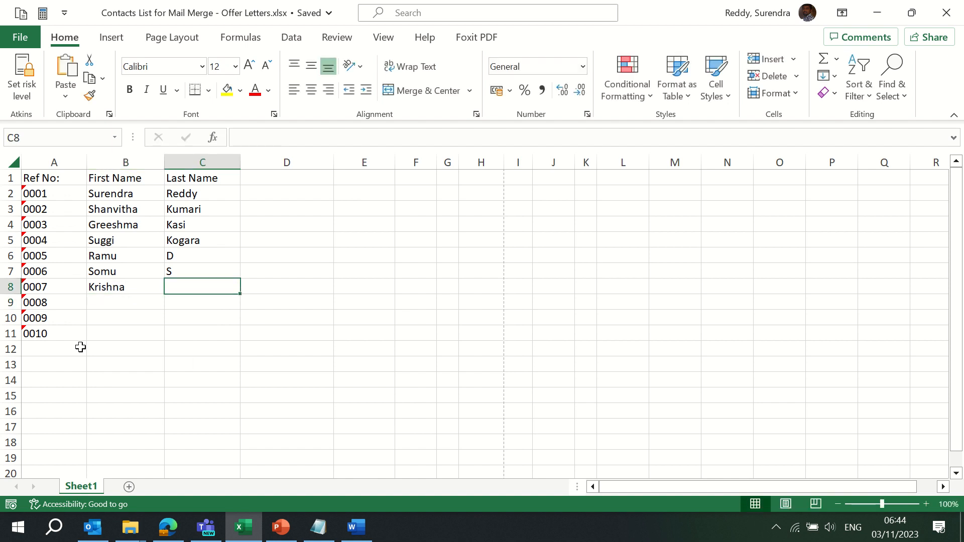
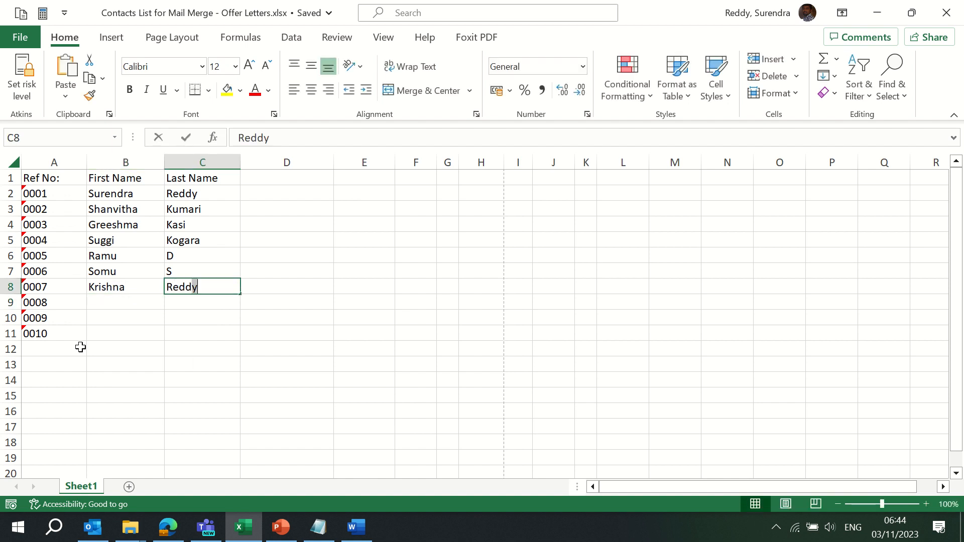
pyautogui.press('Return')
pyautogui.press('Left')
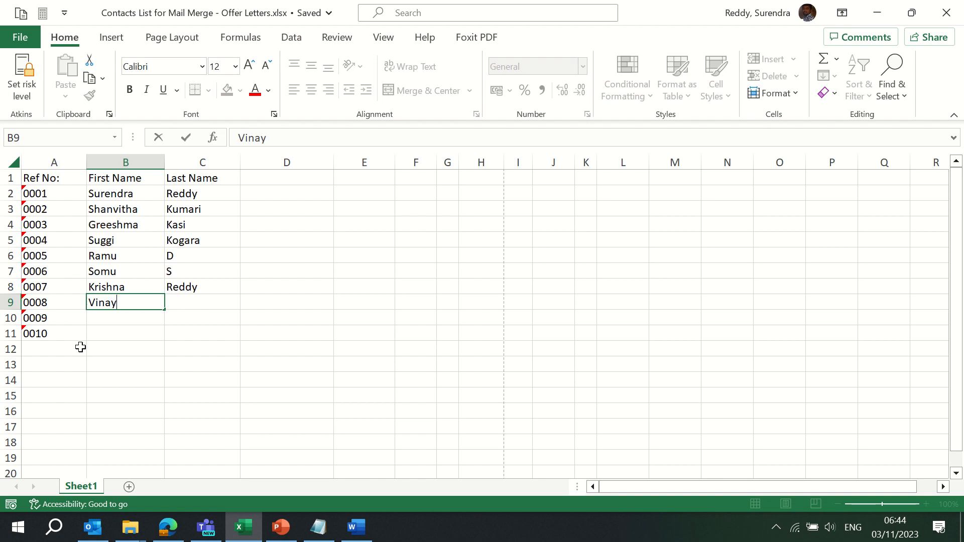
# Enter first and last names for contacts 0008 through 0010
pyautogui.press('Tab')
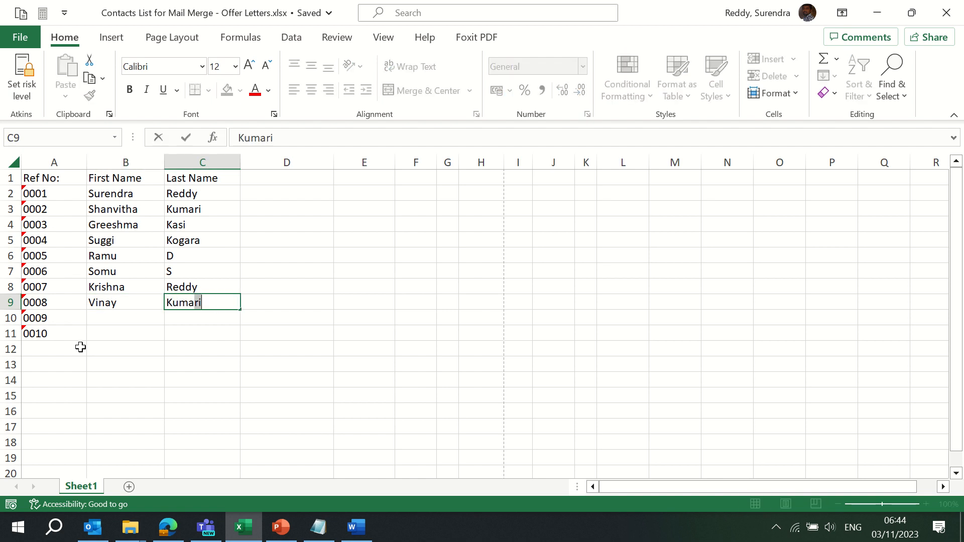
pyautogui.press('Return')
pyautogui.write('Himak')
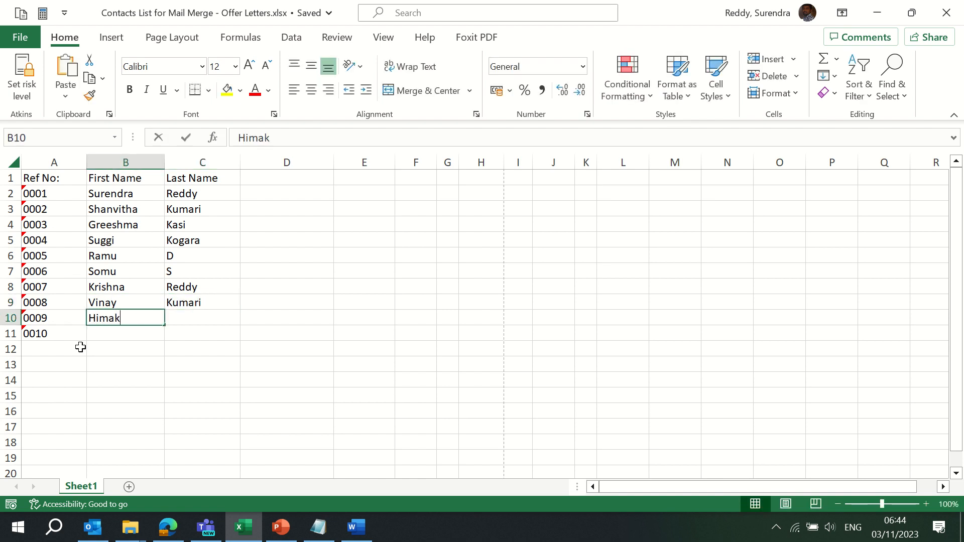
pyautogui.press('Tab')
pyautogui.write('R')
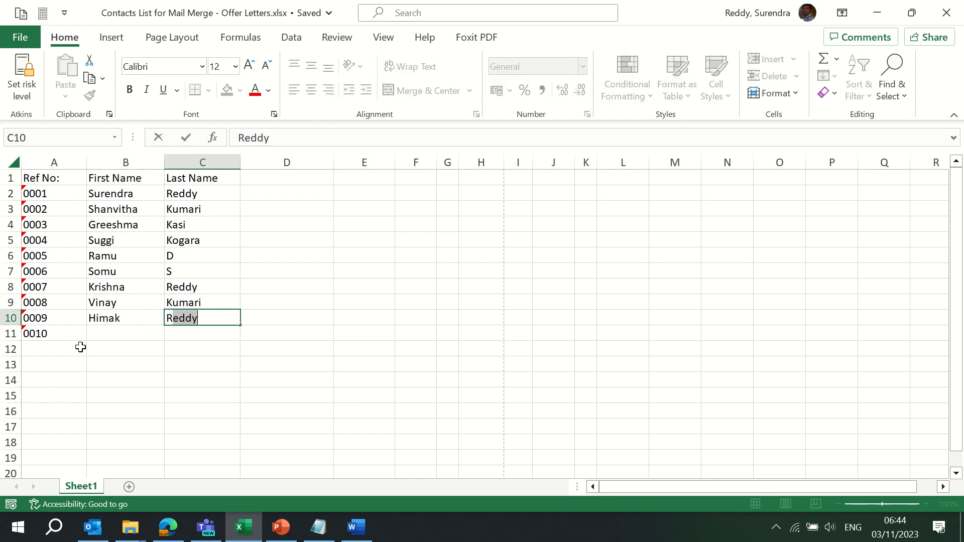
pyautogui.press('Return')
pyautogui.press('Left')
pyautogui.press('Right')
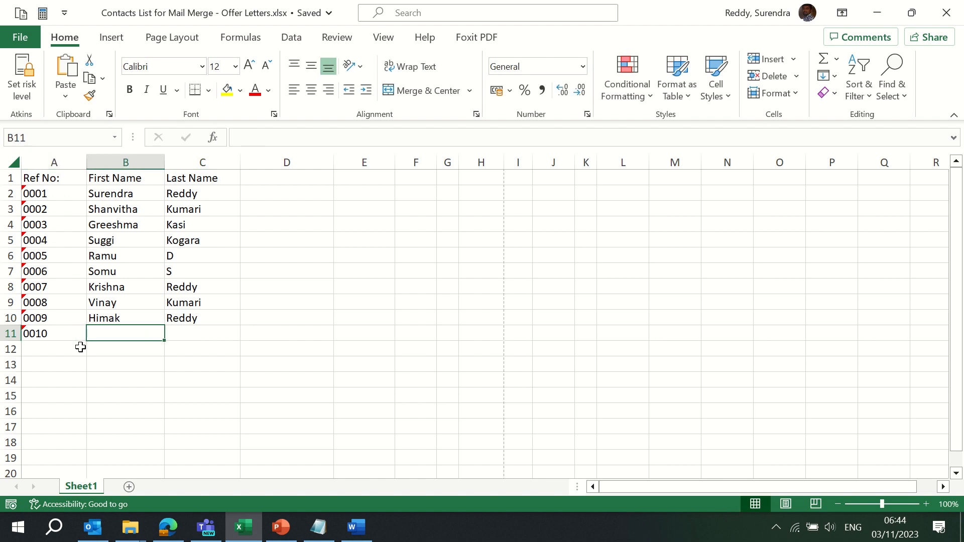
pyautogui.write('S')
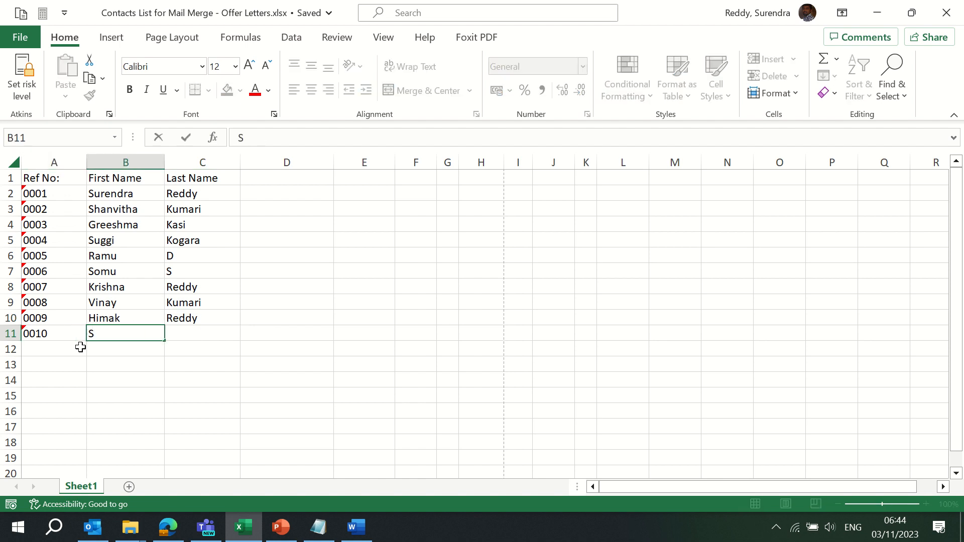
pyautogui.write('umkuar')
pyautogui.press('Tab')
pyautogui.write('s')
pyautogui.press('Return')
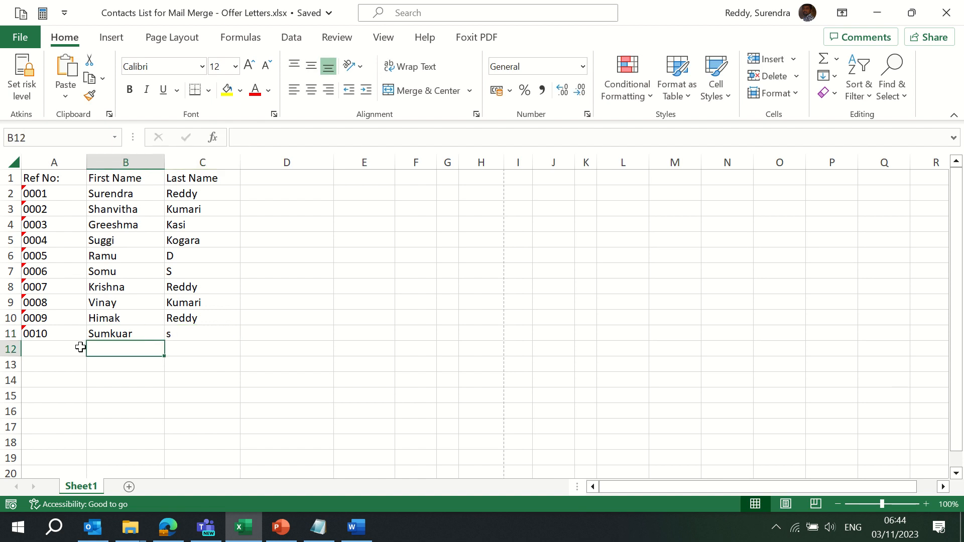
pyautogui.hotkey('ctrl', 'Up')
pyautogui.press('Left')
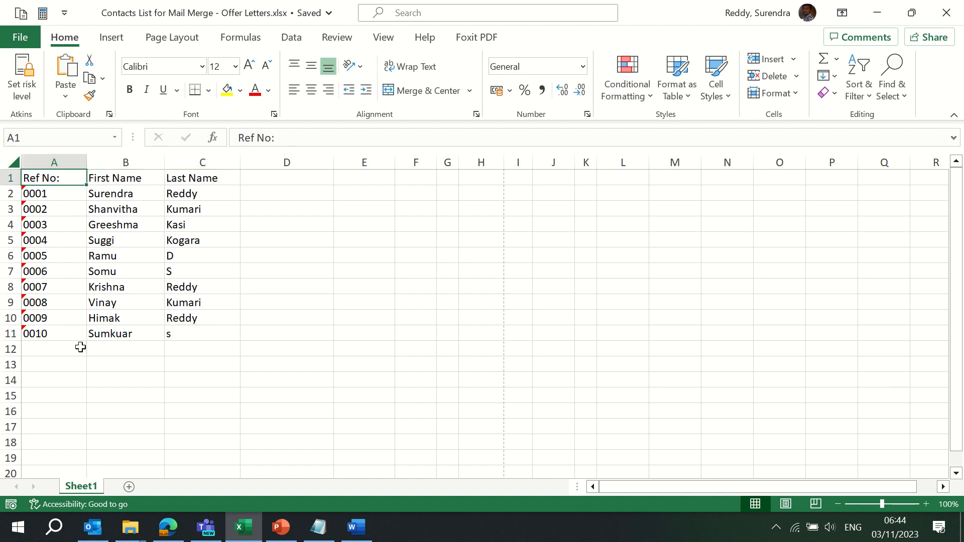
pyautogui.press('Right')
pyautogui.press('Right')
pyautogui.press('Right')
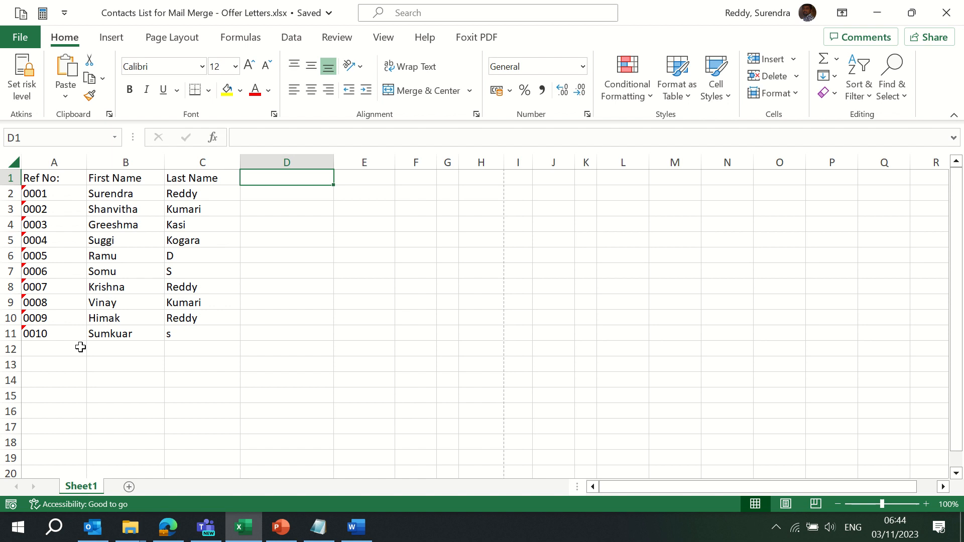
# Change reference 0010's last name to a capital 'S' and add an Address heading in D1
pyautogui.click(196, 346)
pyautogui.click(191, 334)
pyautogui.write('S')
pyautogui.press('Return')
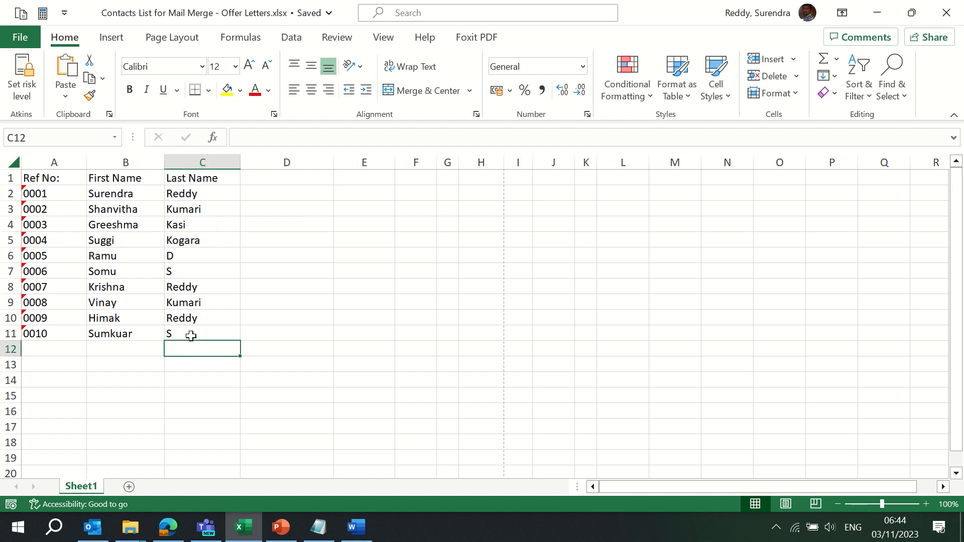
pyautogui.hotkey('ctrl', 'Up')
pyautogui.press('Right')
pyautogui.write('Add')
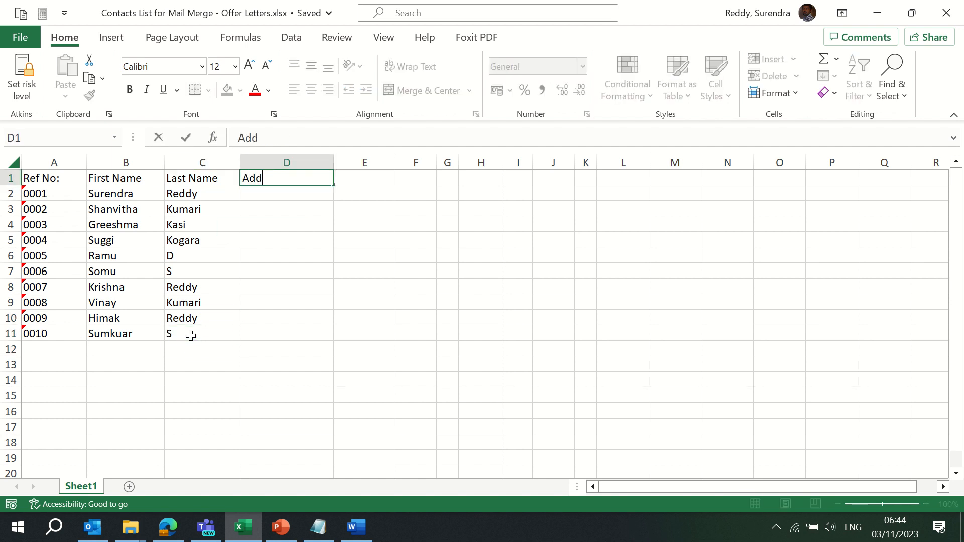
pyautogui.write('ress')
pyautogui.press('Return')
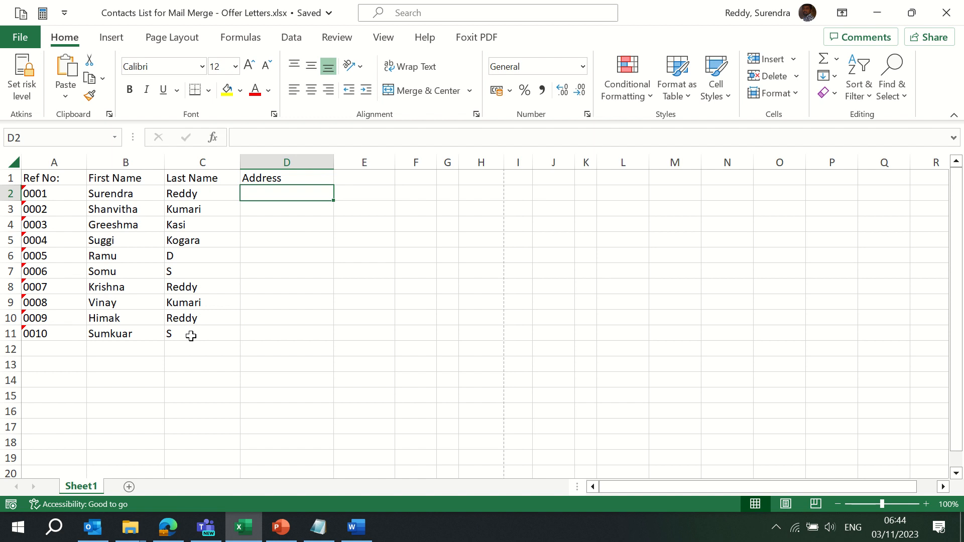
# Enter H No 34 and H No 35, then fill the series down to H No 43
pyautogui.write('H No')
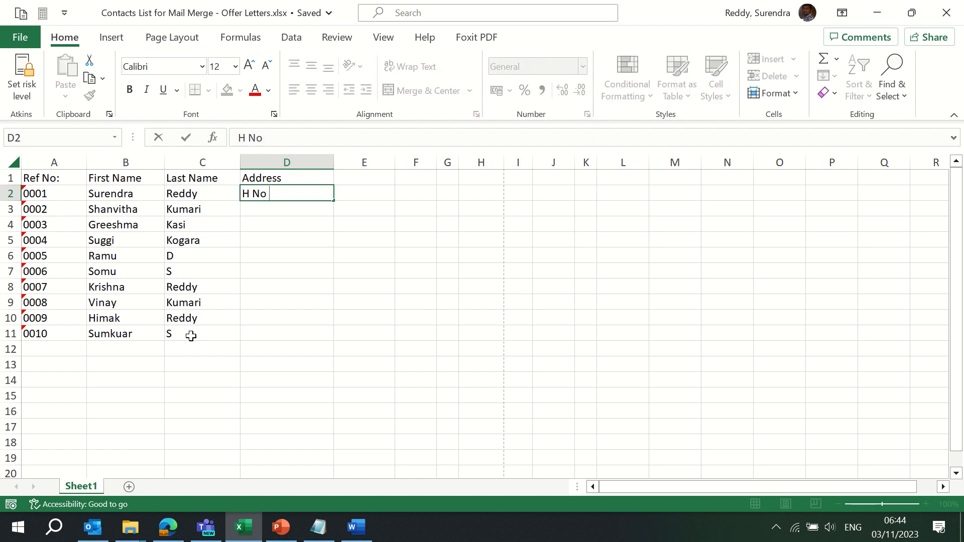
pyautogui.write(' 34')
pyautogui.press('Return')
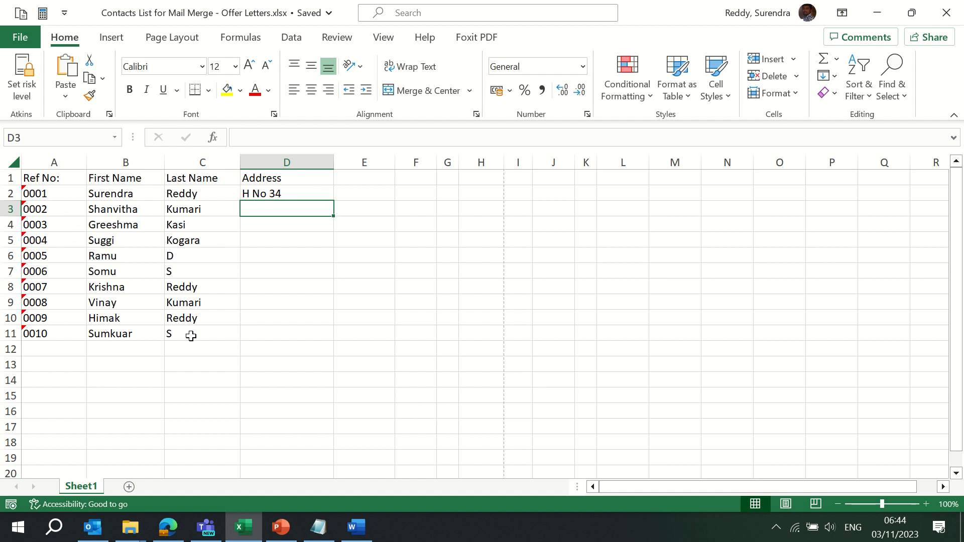
pyautogui.write('H No 35')
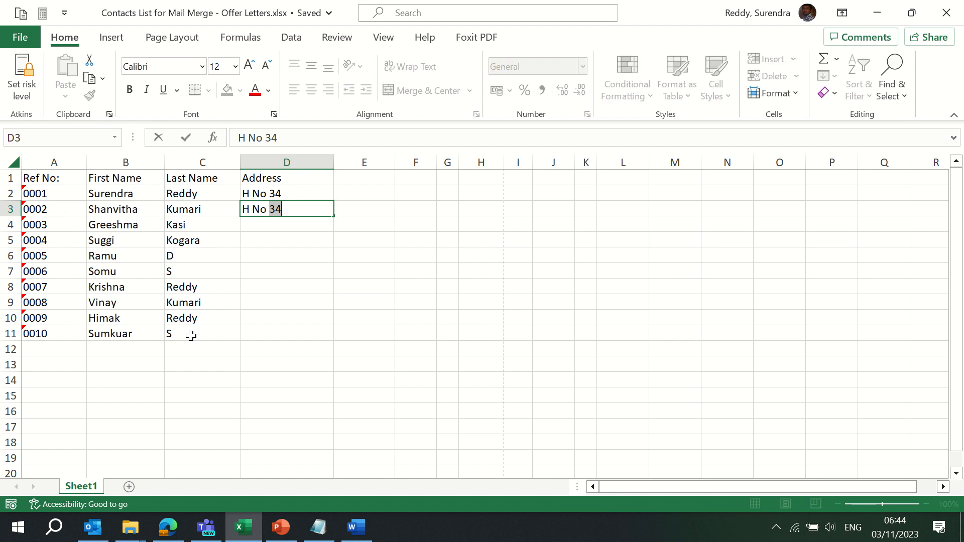
pyautogui.press('Return')
pyautogui.press('Up')
pyautogui.press('Up')
pyautogui.hotkey('shift', 'Down')
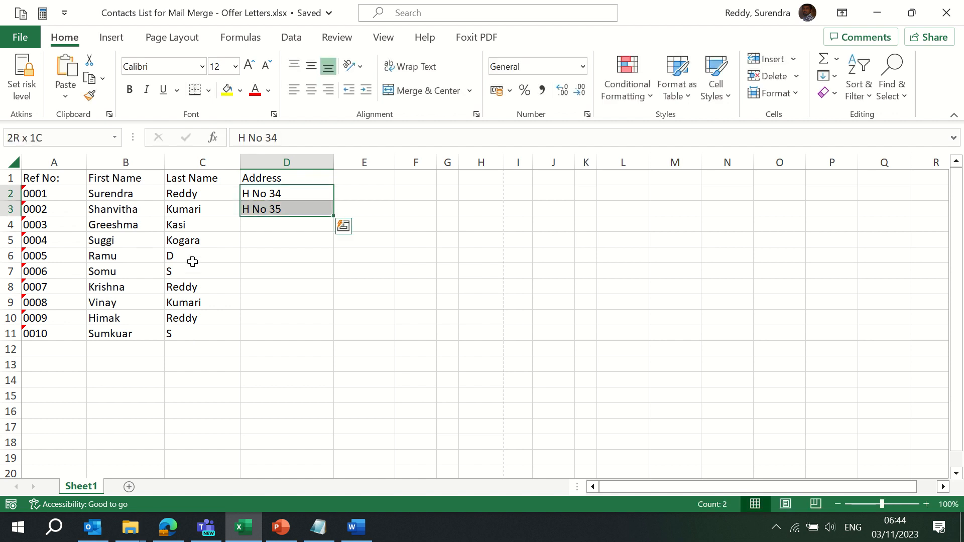
pyautogui.moveTo(334, 215); pyautogui.dragTo(323, 342)
pyautogui.press('Up')
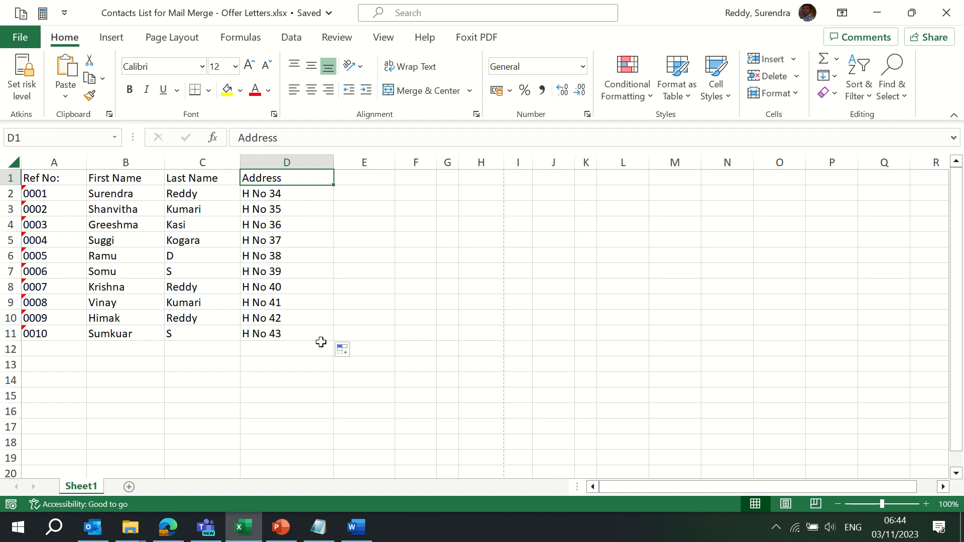
# Add a Location heading in cell E1
pyautogui.press('Right')
pyautogui.write('Cit')
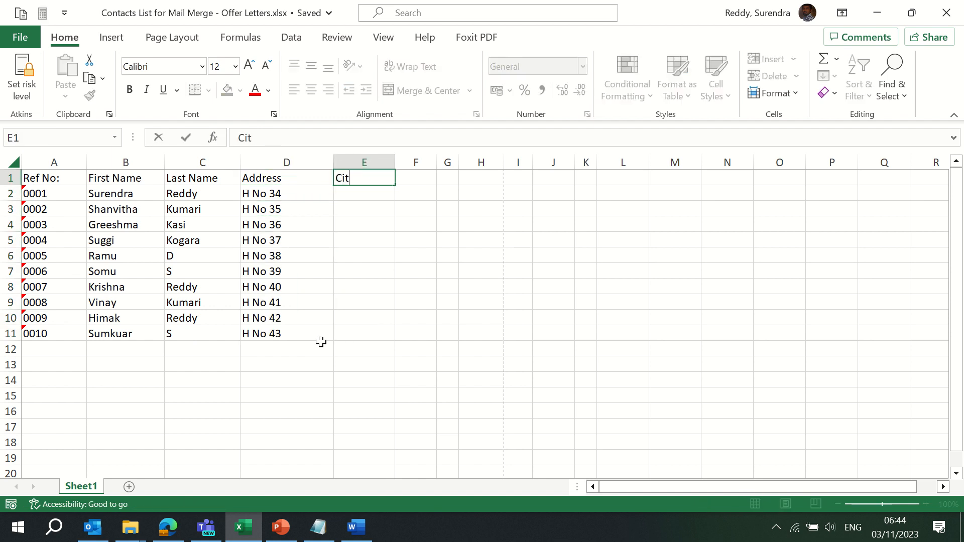
pyautogui.press('Escape')
pyautogui.write('Location')
pyautogui.press('Return')
# Enter locations Ramamurthy Nagar, BTM, Tin Factory, Koramangala, Indranagar, Rajajinagar and Banashenkeri down column E
pyautogui.write('R')
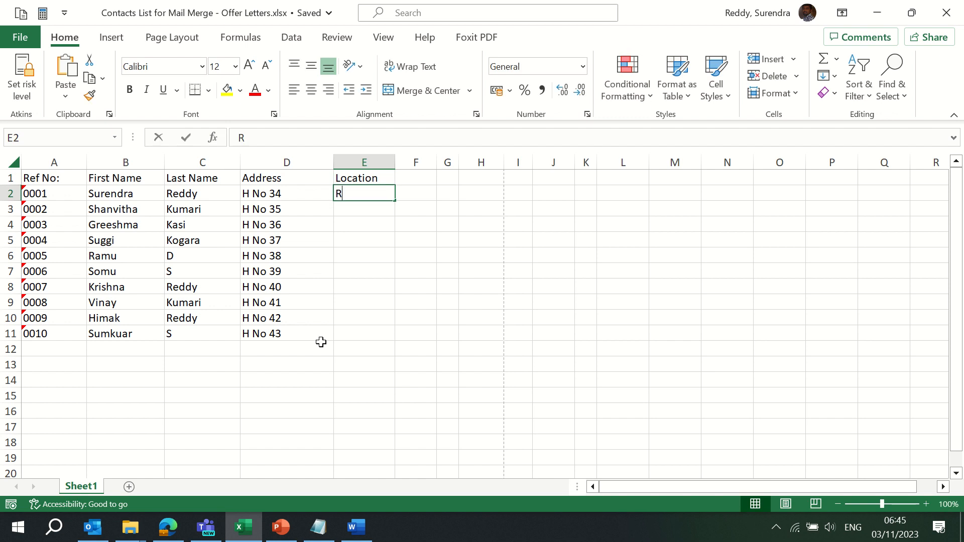
pyautogui.write('amam')
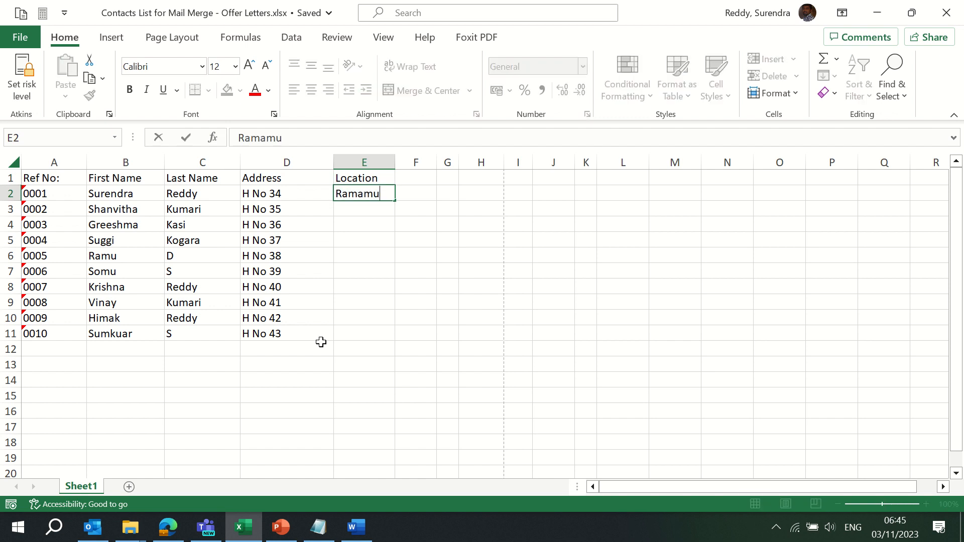
pyautogui.write('urthy Nagar')
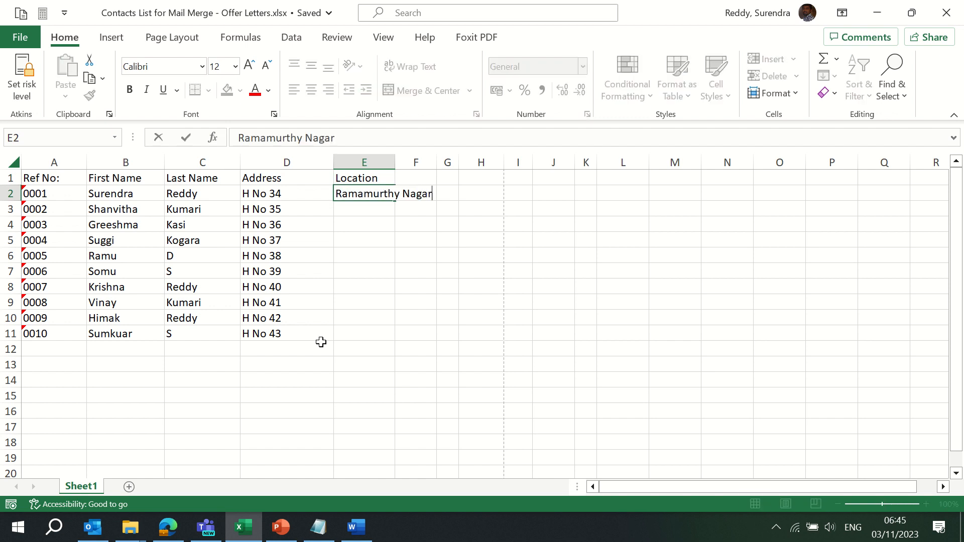
pyautogui.press('Return')
pyautogui.write('BTM')
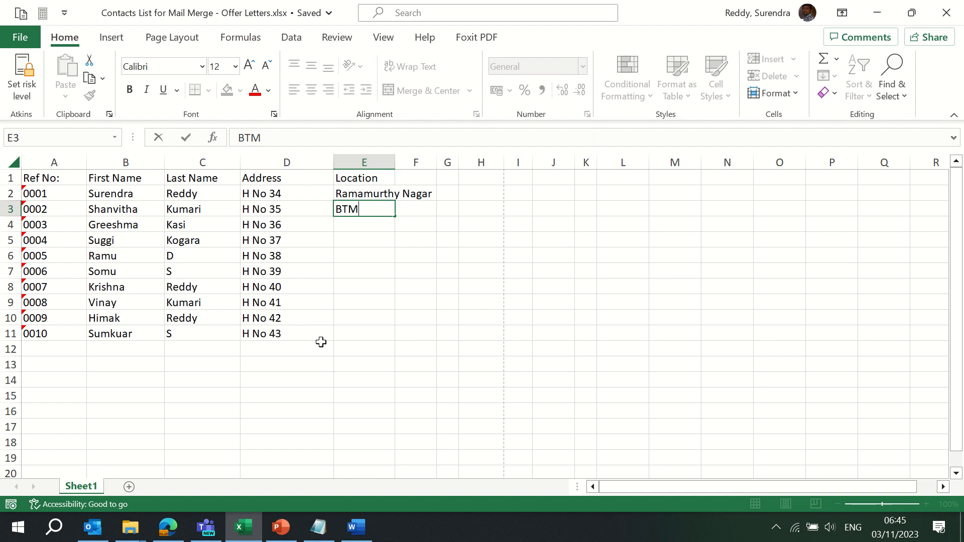
pyautogui.press('Return')
pyautogui.write('Ti')
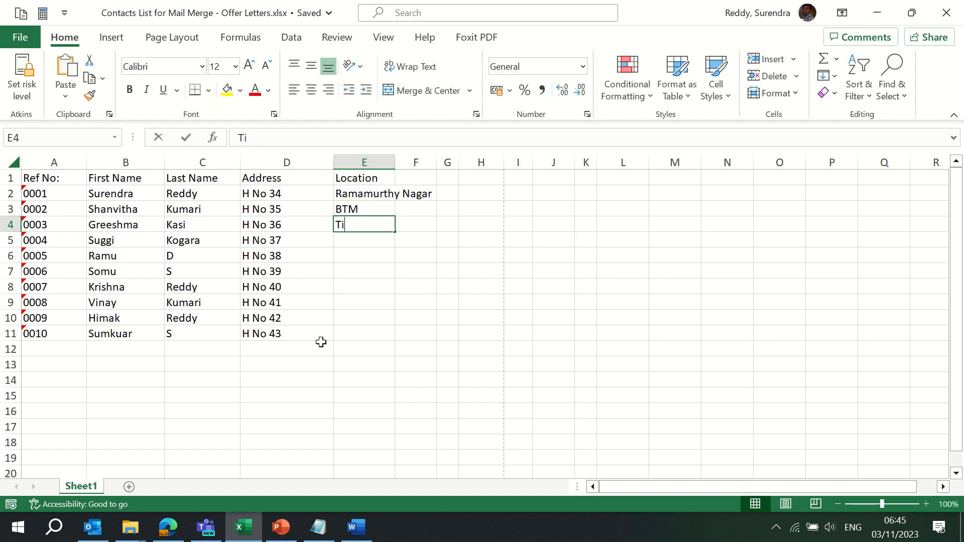
pyautogui.write('n Factor')
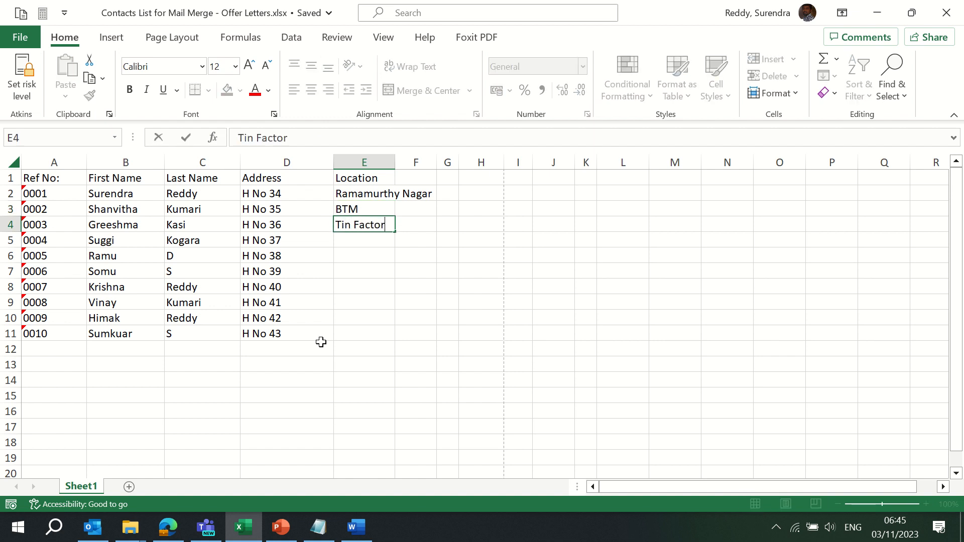
pyautogui.write('y')
pyautogui.press('Return')
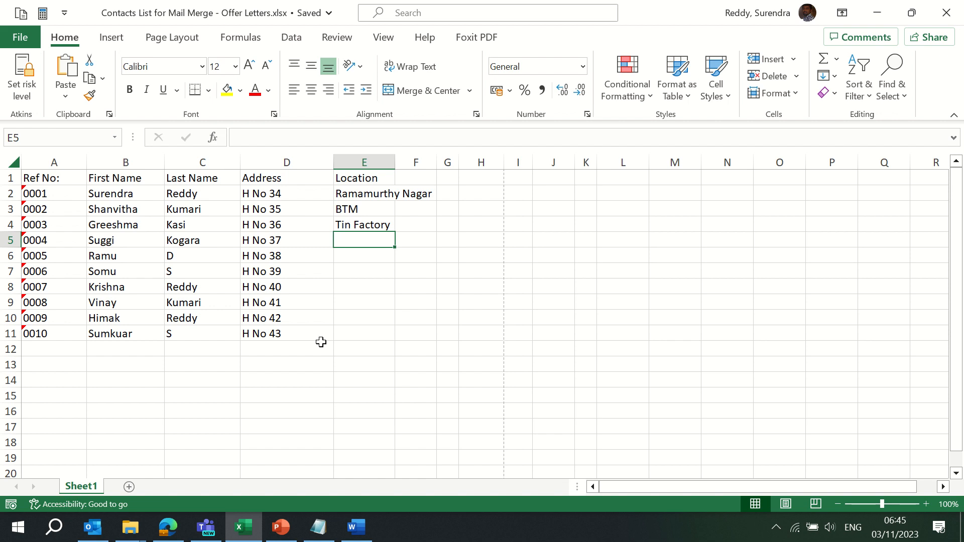
pyautogui.write('Koramangala')
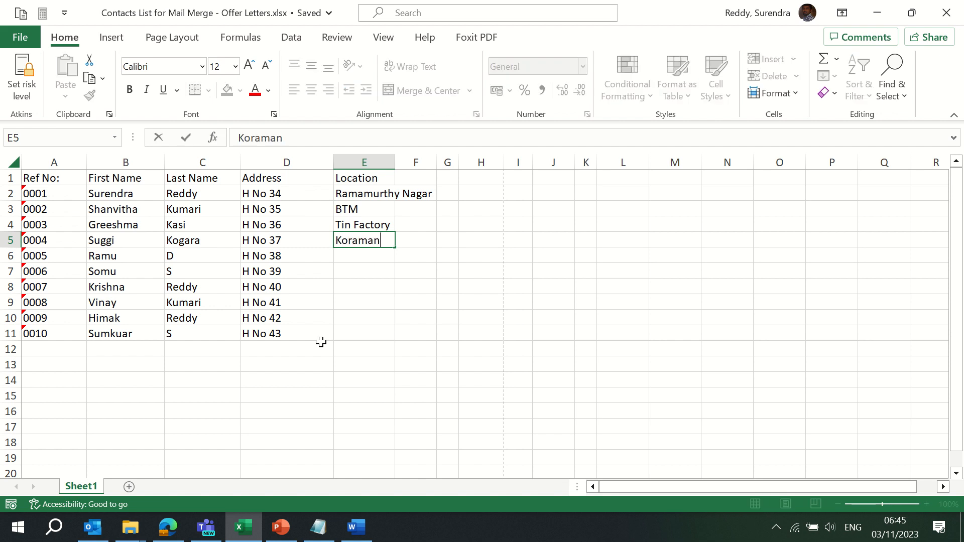
pyautogui.press('Return')
pyautogui.write('Indranagar')
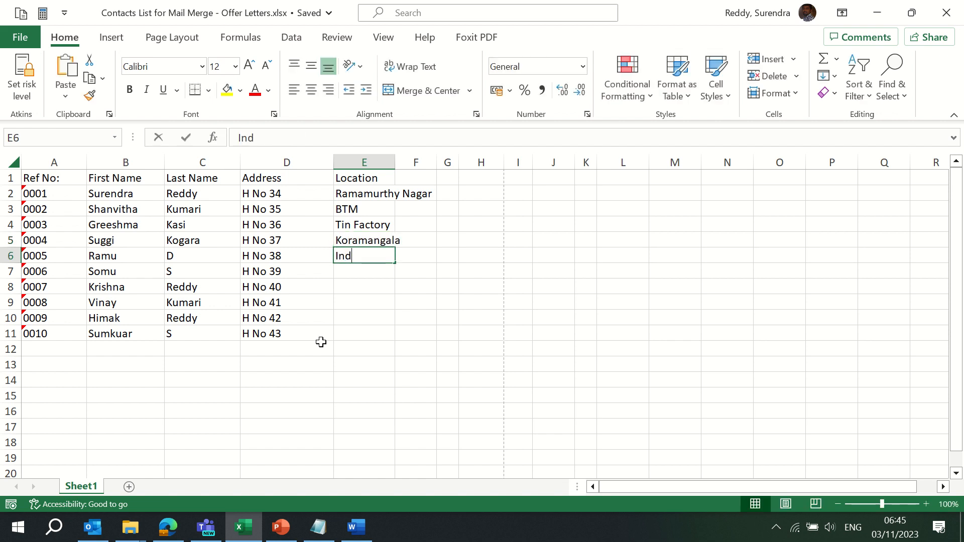
pyautogui.press('Return')
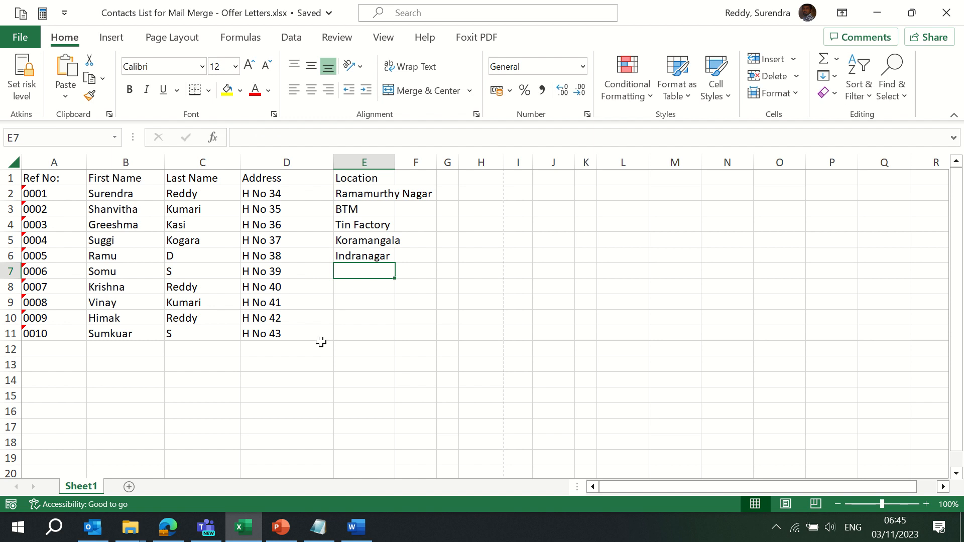
pyautogui.write('Ra')
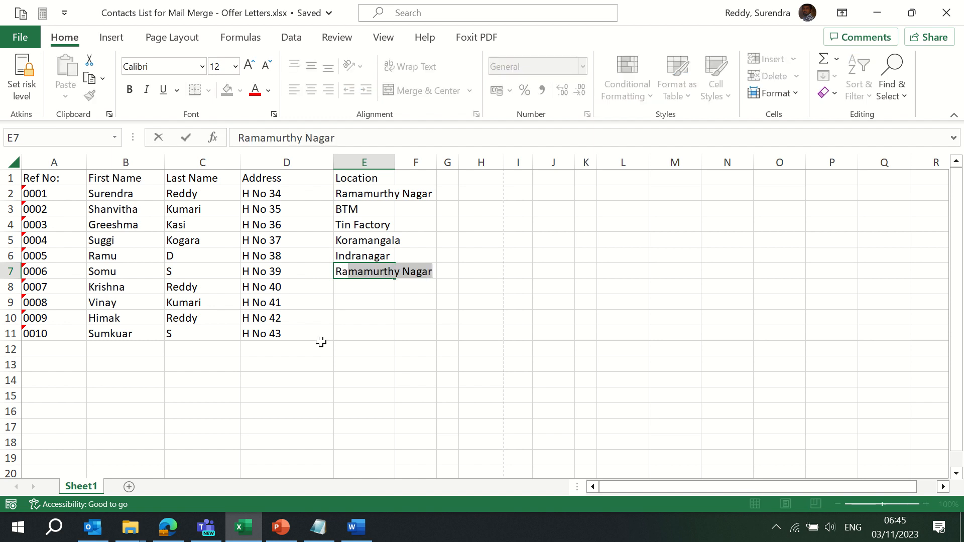
pyautogui.write('jajinagar')
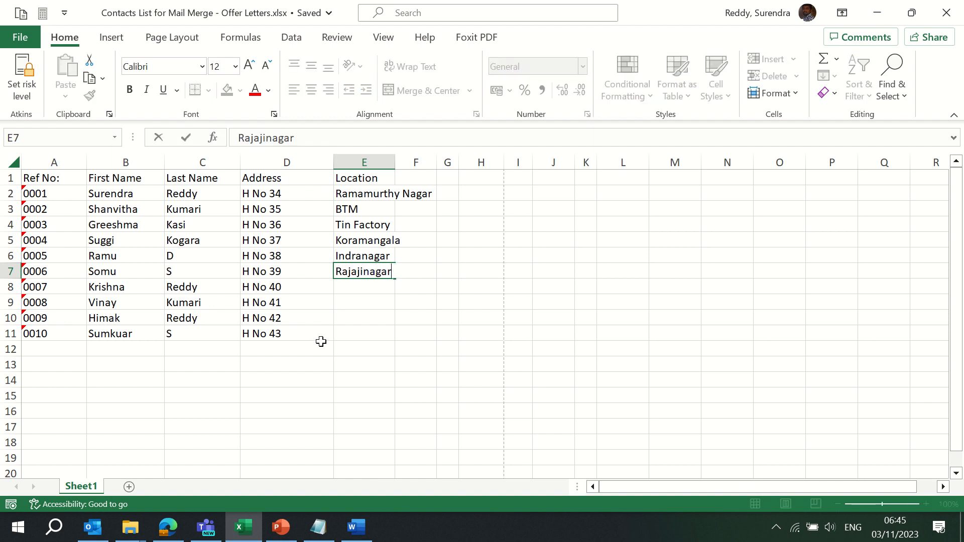
pyautogui.press('Return')
pyautogui.write('Bana')
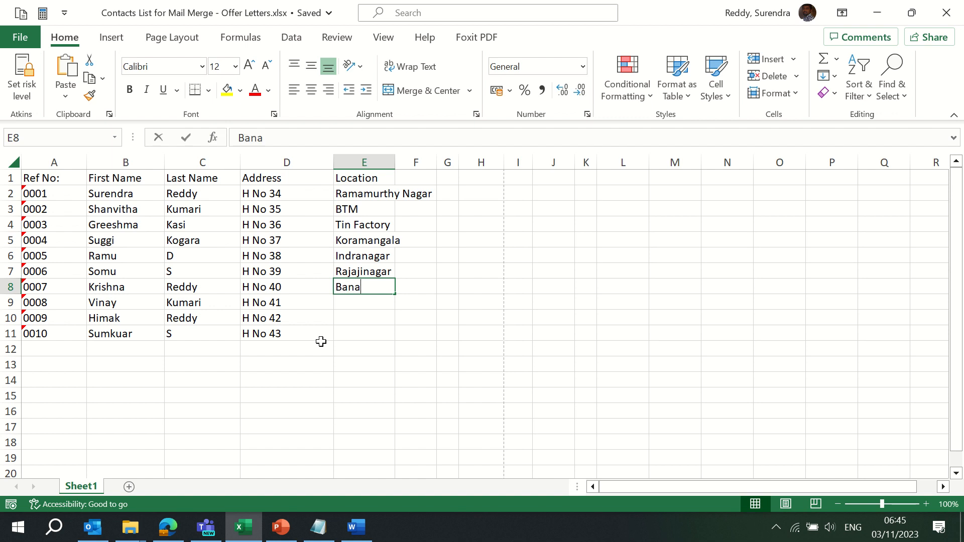
pyautogui.write('shenkeri')
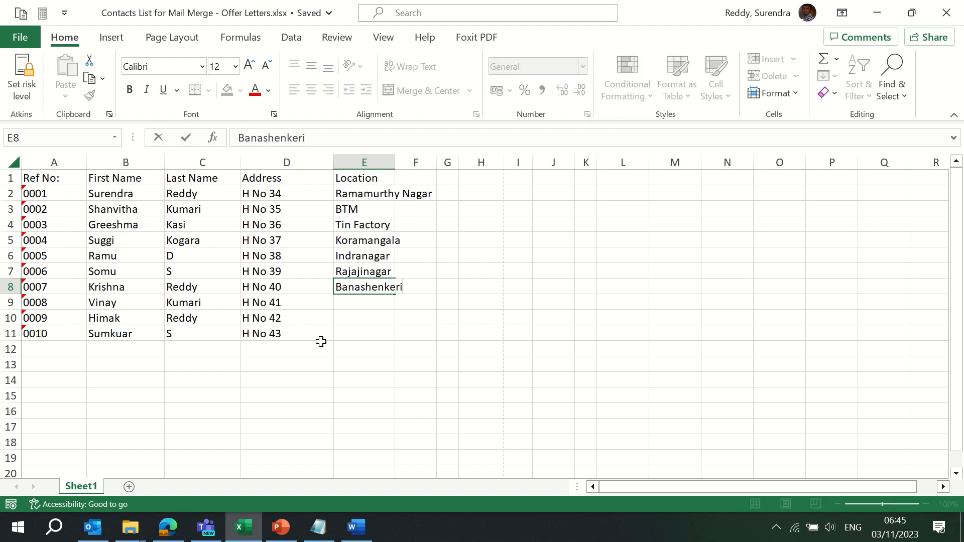
pyautogui.hotkey('ctrl', 'Return')
# Copy existing locations into the remaining empty rows so all ten contacts have one, through E11
pyautogui.press('Up')
pyautogui.press('Up')
pyautogui.hotkey('shift', 'Down')
pyautogui.hotkey('shift', 'Down')
pyautogui.hotkey('ctrl', 'c')
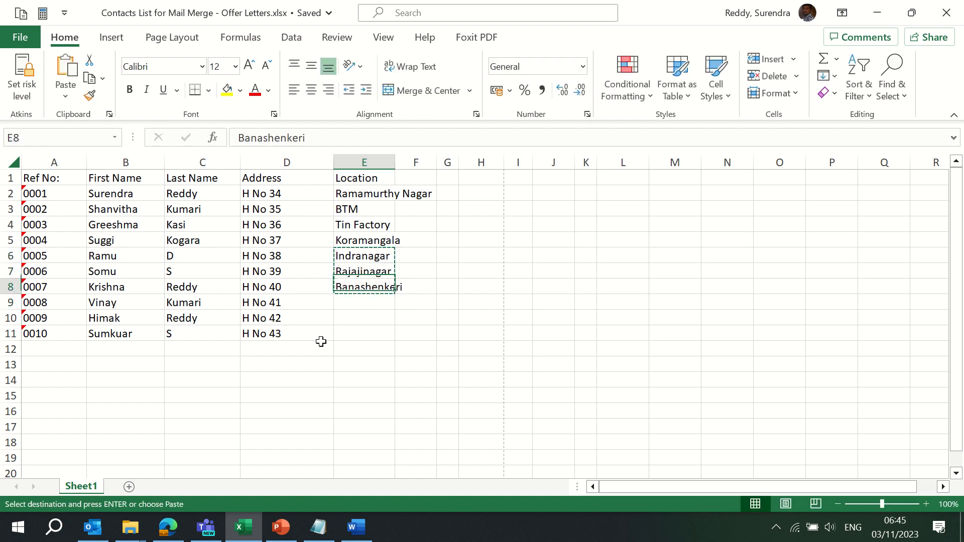
pyautogui.press('Down')
pyautogui.press('Down')
pyautogui.hotkey('shift', 'Down')
pyautogui.hotkey('shift', 'Down')
pyautogui.press('Return')
pyautogui.hotkey('ctrl', 'x')
pyautogui.press('Up')
pyautogui.press('Up')
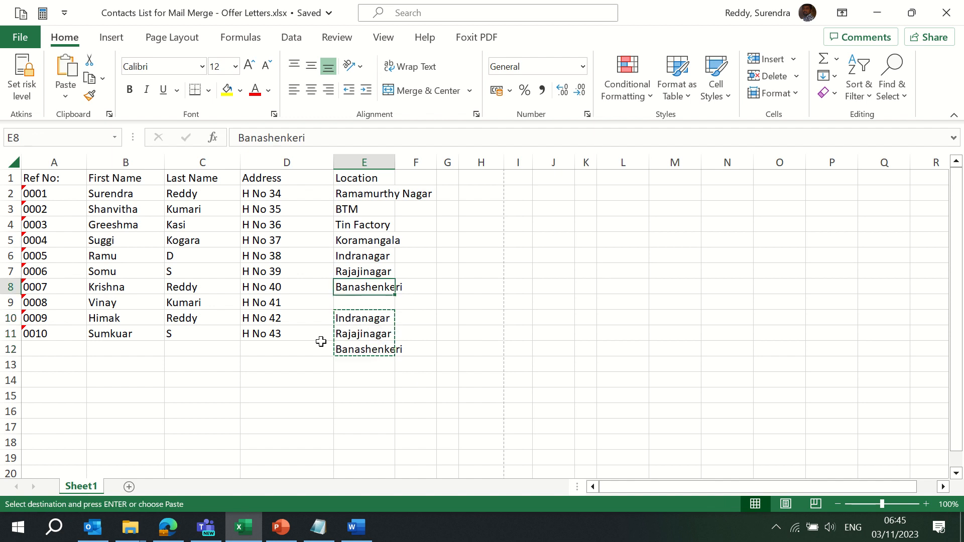
pyautogui.press('Return')
pyautogui.press('Down')
pyautogui.hotkey('ctrl', 'c')
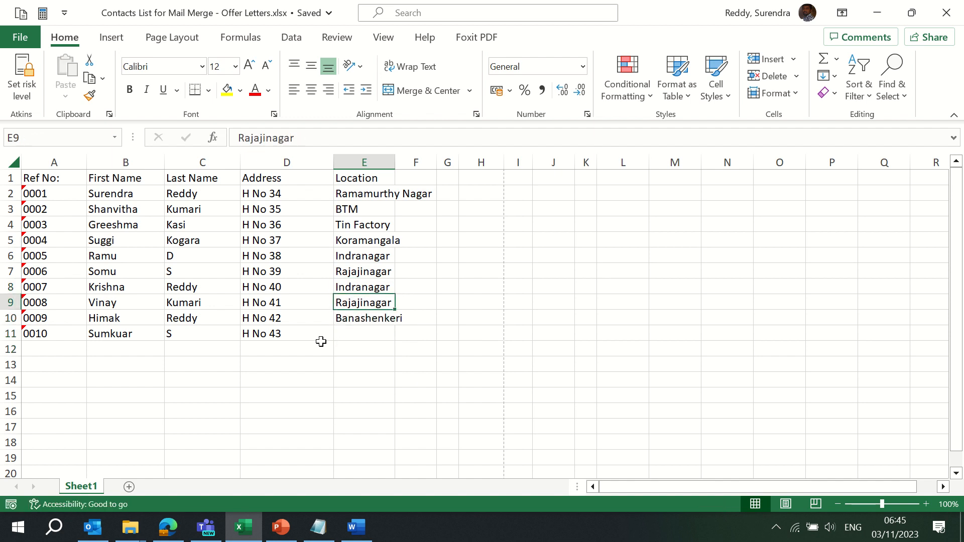
pyautogui.press('Down')
pyautogui.press('Down')
pyautogui.press('Return')
# Autofit column E to its longest location and return to the Word offer letter
pyautogui.hotkey('ctrl', 'space')
pyautogui.hotkey('alt', 'o')
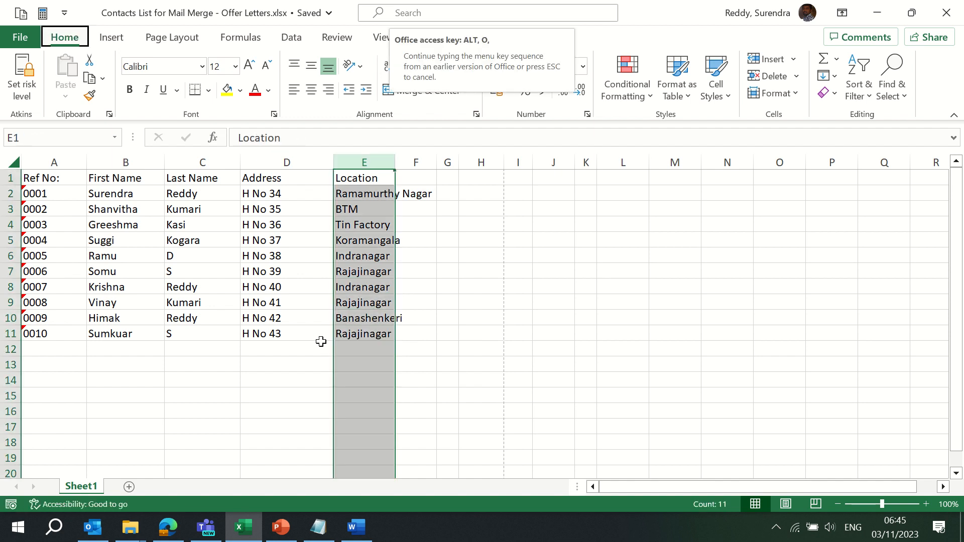
pyautogui.press('c')
pyautogui.press('a')
pyautogui.hotkey('shift', 'BackSpace')
pyautogui.press('Right')
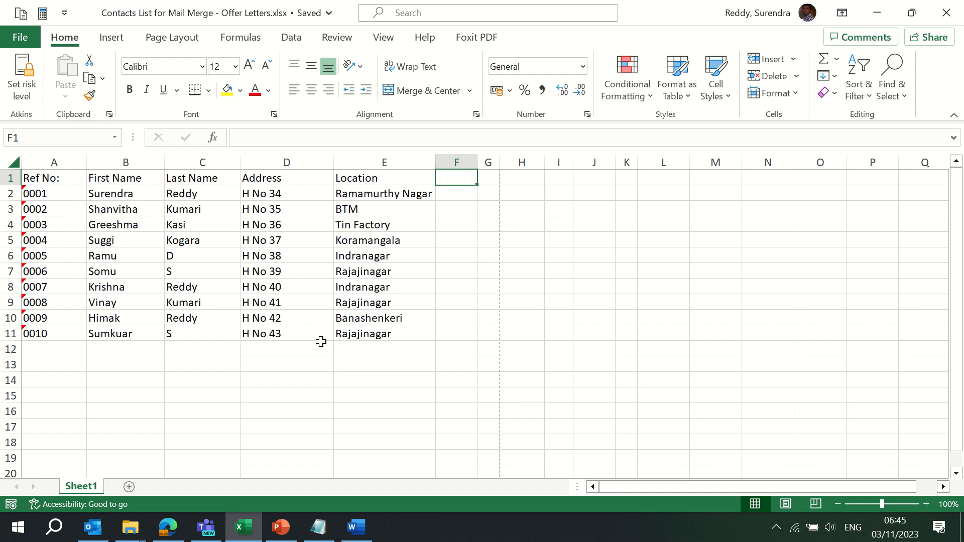
pyautogui.hotkey('alt', 'Tab')
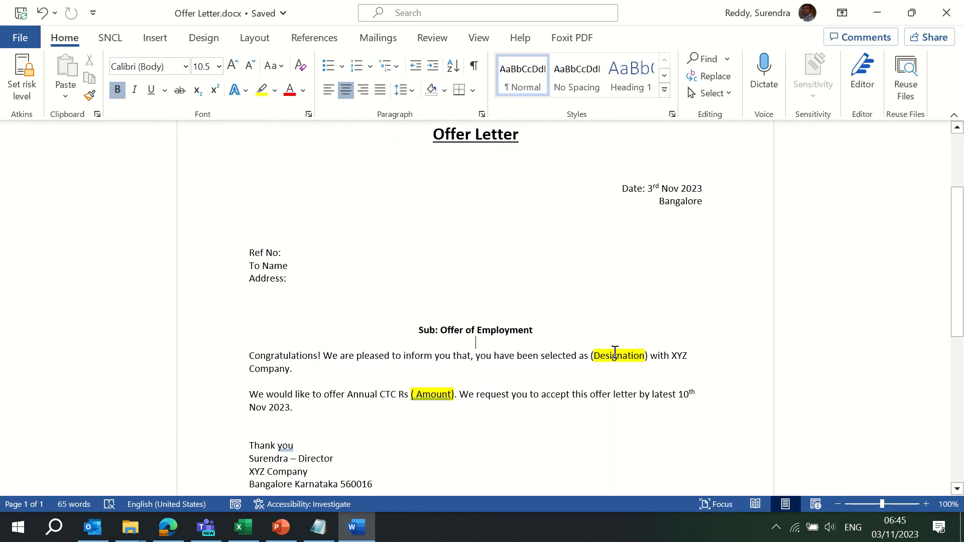
# Back in Excel, add a Designation heading in F1 with Manager, Staff, Senior and Team Lead below
pyautogui.hotkey('alt', 'Tab')
pyautogui.write('Desi')
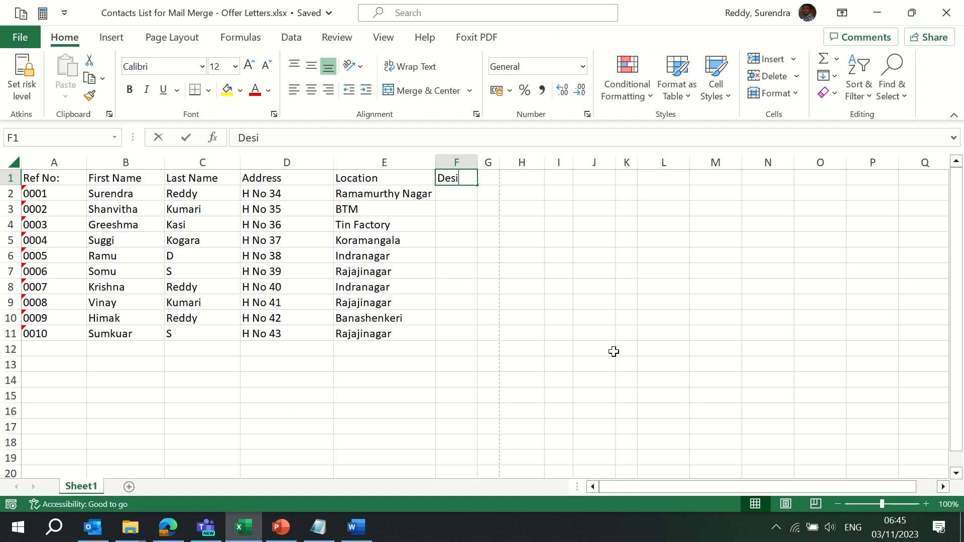
pyautogui.write('gnation')
pyautogui.press('Return')
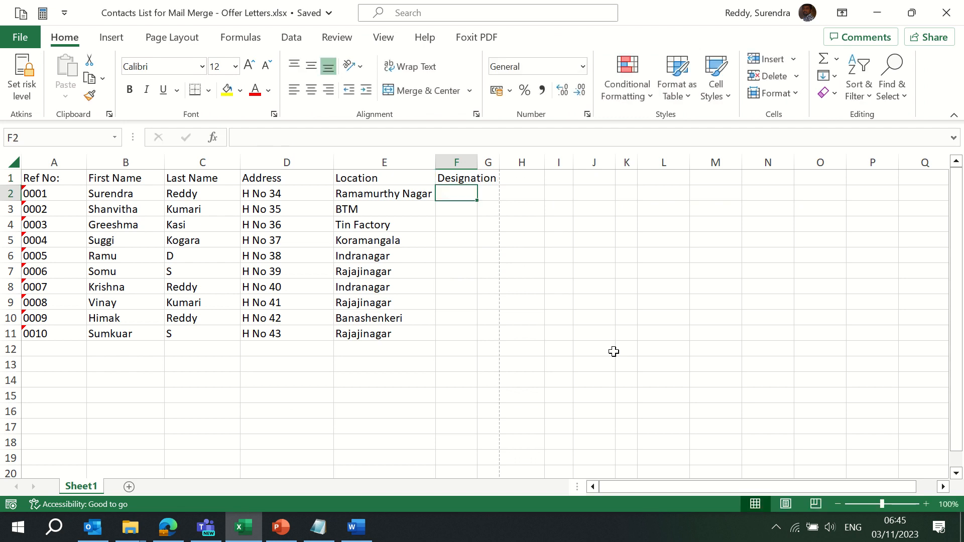
pyautogui.write('Manager')
pyautogui.press('Return')
pyautogui.write('Staff')
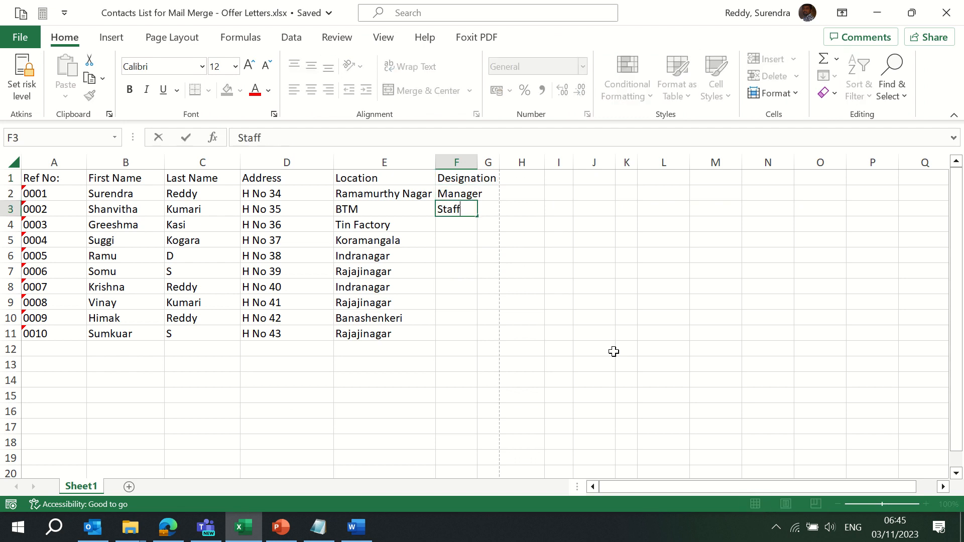
pyautogui.press('Return')
pyautogui.press('Up')
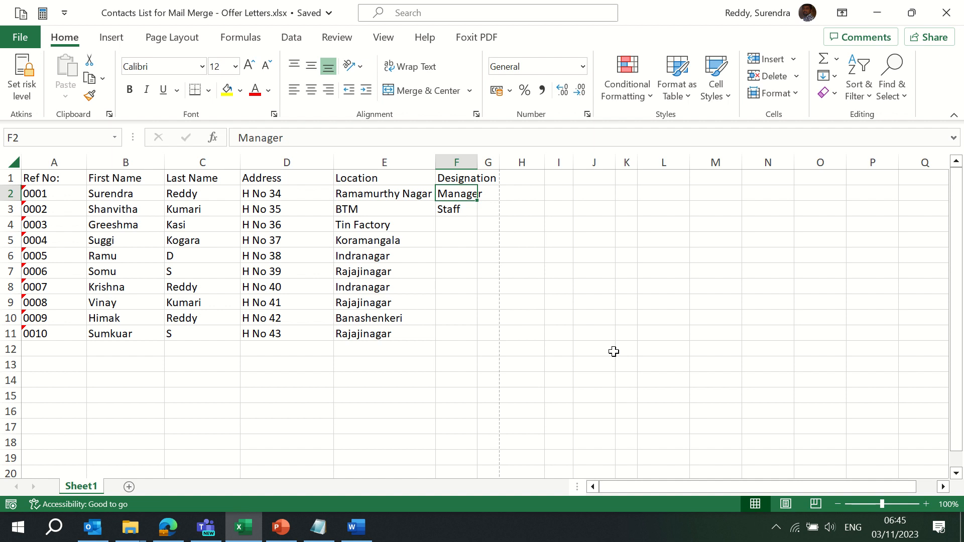
pyautogui.press('Down')
pyautogui.press('Down')
pyautogui.write('Senti')
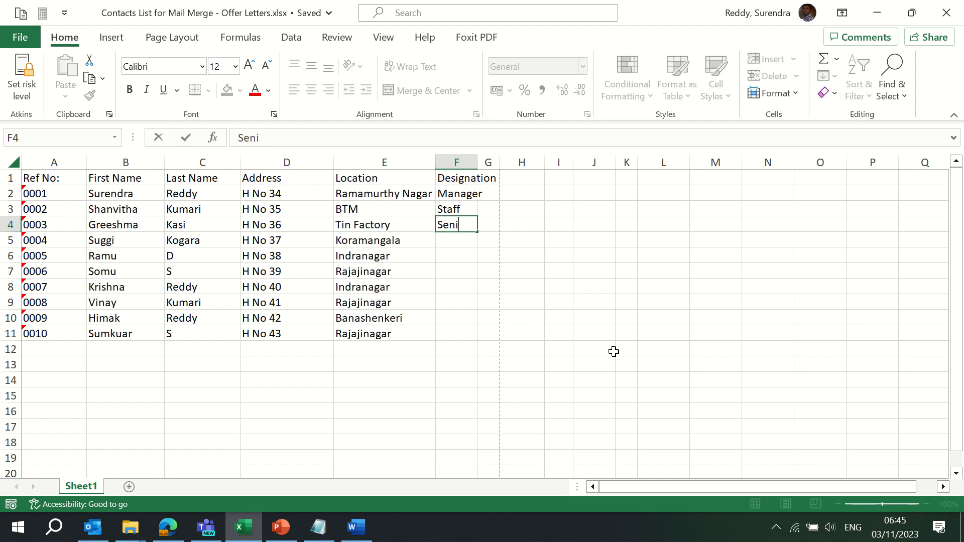
pyautogui.write('or')
pyautogui.press('Return')
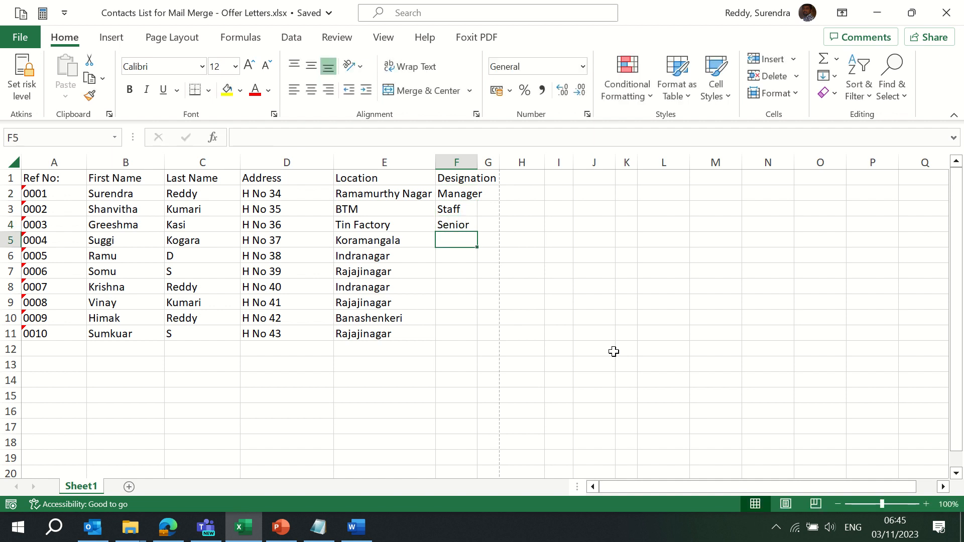
pyautogui.write('Team Lead')
pyautogui.press('Return')
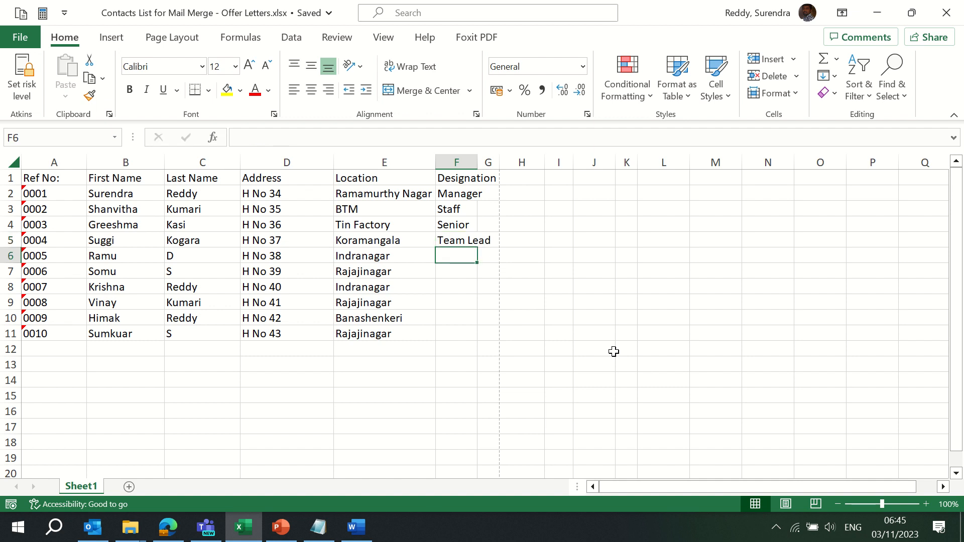
# Autofit column F so the Designation heading fits
pyautogui.press('Up')
pyautogui.hotkey('ctrl', 'space')
pyautogui.hotkey('alt', 'o')
pyautogui.press('Escape')
pyautogui.press('alt')
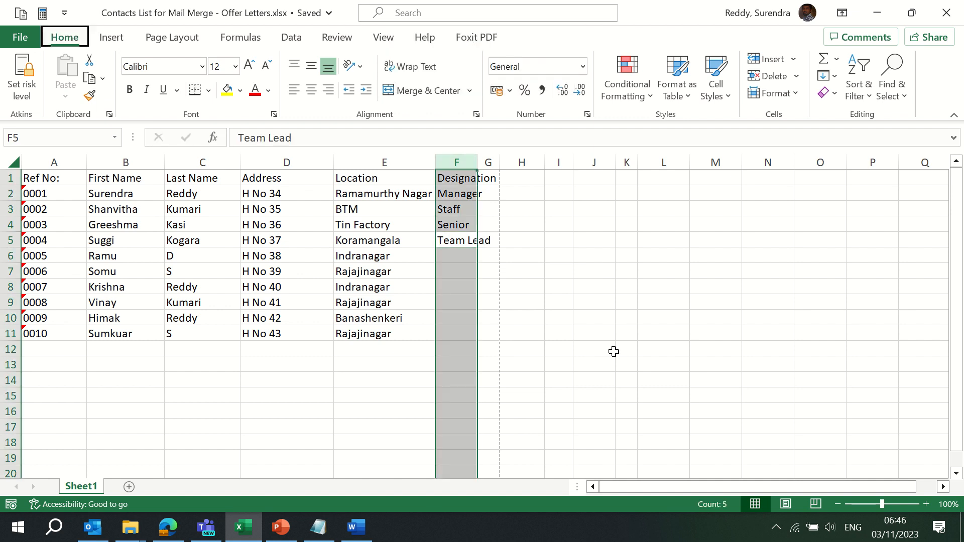
pyautogui.press('o')
pyautogui.press('c')
pyautogui.press('a')
# Enter Analyst in F6 and copy the five roles F2:F6 into F7:F11
pyautogui.press('Down')
pyautogui.press('Down')
pyautogui.press('Up')
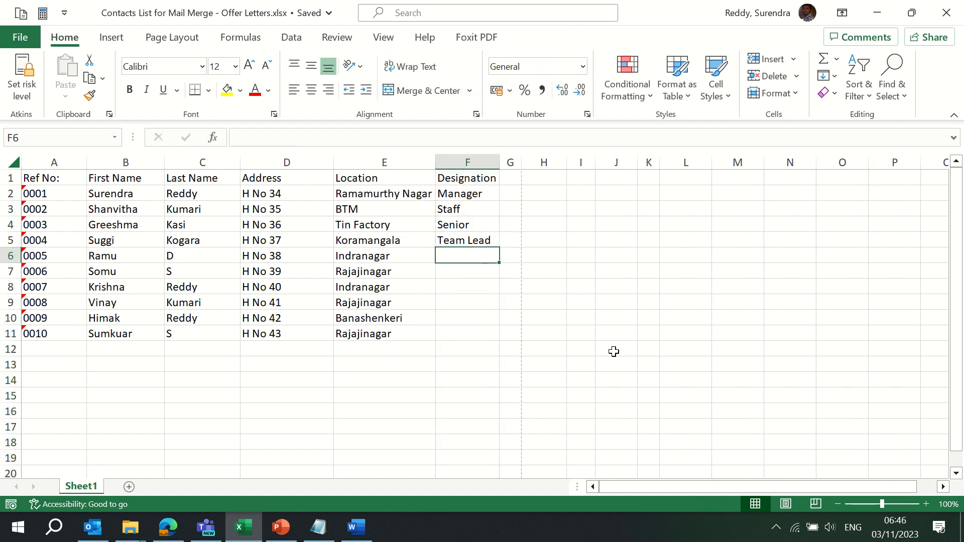
pyautogui.write('S')
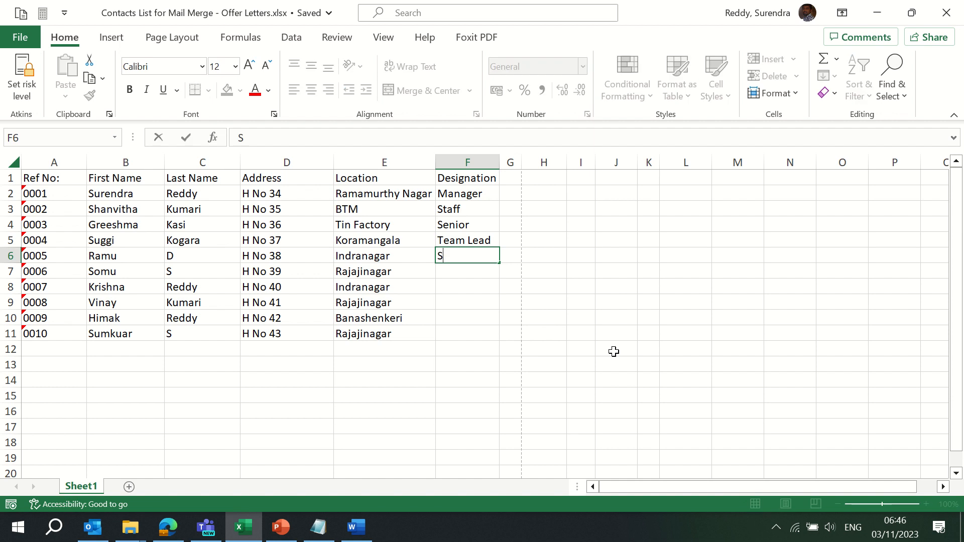
pyautogui.press('BackSpace')
pyautogui.write('Analyst')
pyautogui.press('Return')
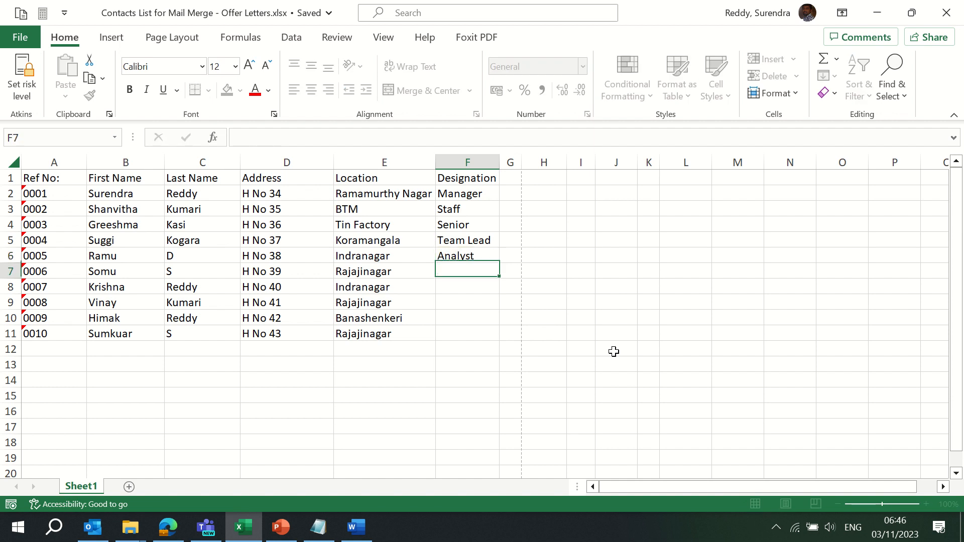
pyautogui.press('Up')
pyautogui.press('Up')
pyautogui.press('Up')
pyautogui.press('Up')
pyautogui.press('Up')
pyautogui.hotkey('ctrl', 'shift', 'Down')
pyautogui.hotkey('ctrl', 'c')
pyautogui.press('Down')
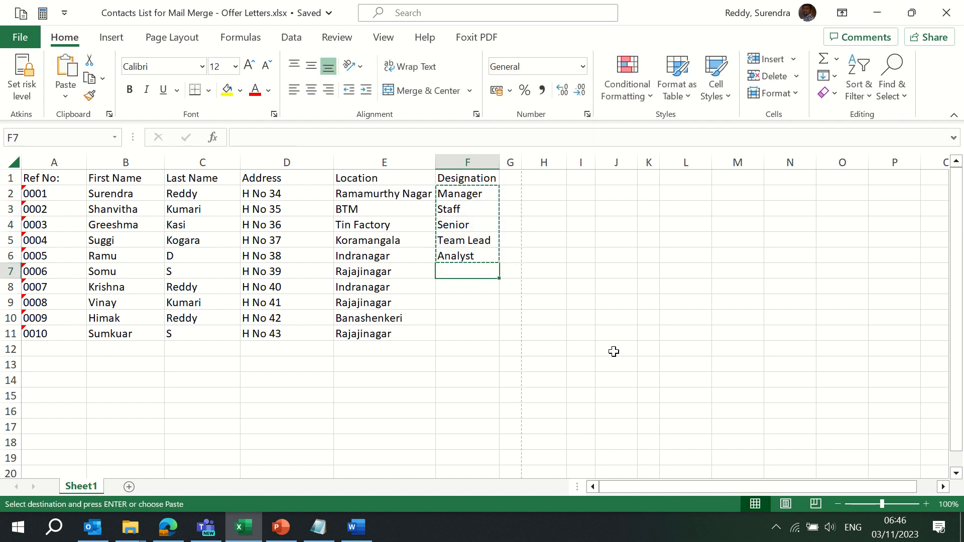
pyautogui.hotkey('ctrl', 'v')
# Autofit the full Designation column to its filled contents
pyautogui.hotkey('ctrl', 'Up')
pyautogui.hotkey('ctrl', 'space')
pyautogui.hotkey('alt', 'o')
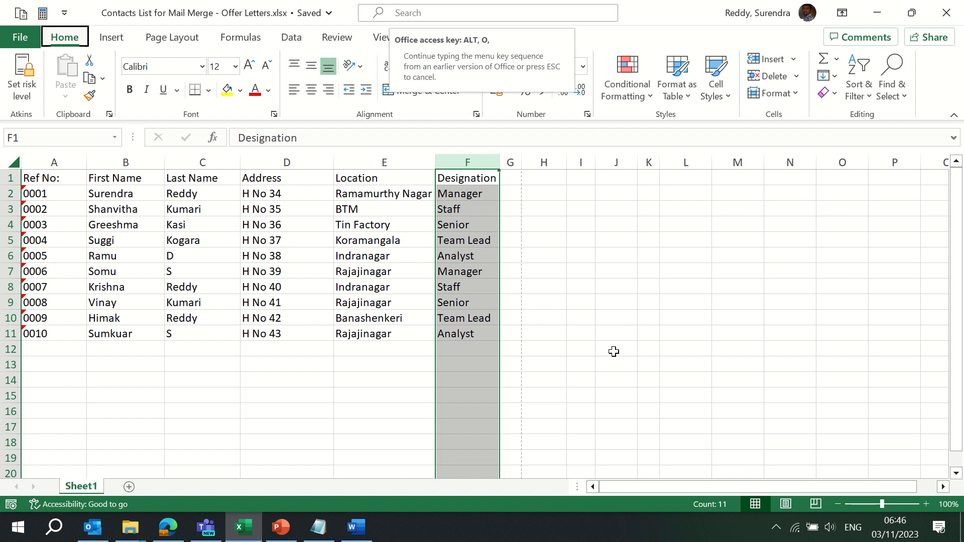
pyautogui.press('c')
pyautogui.press('a')
pyautogui.press('Up')
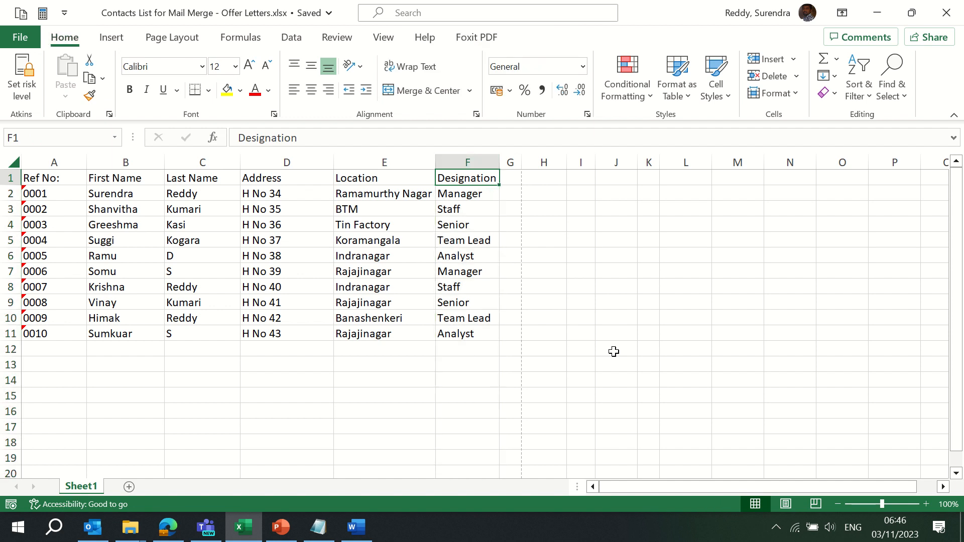
pyautogui.press('Right')
# Add a CTC heading in G1 with a first value of 200000 and autofit column G
pyautogui.write('CTC')
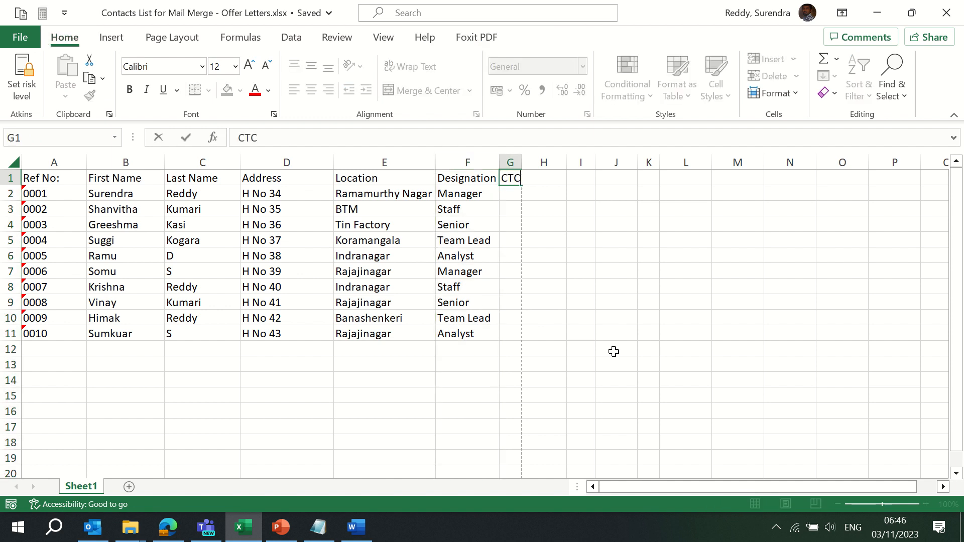
pyautogui.press('Return')
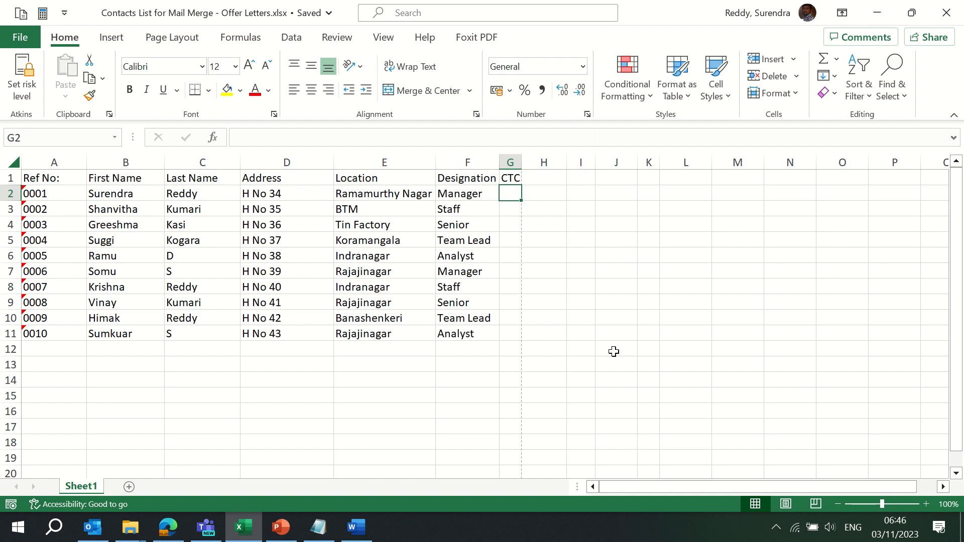
pyautogui.write('1')
pyautogui.press('BackSpace')
pyautogui.write('2')
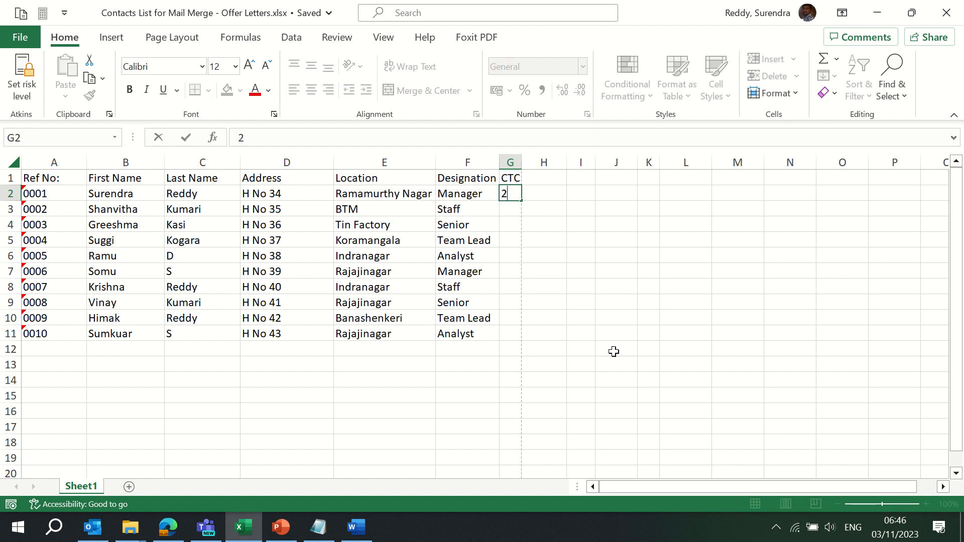
pyautogui.write('00000')
pyautogui.hotkey('ctrl', 'Return')
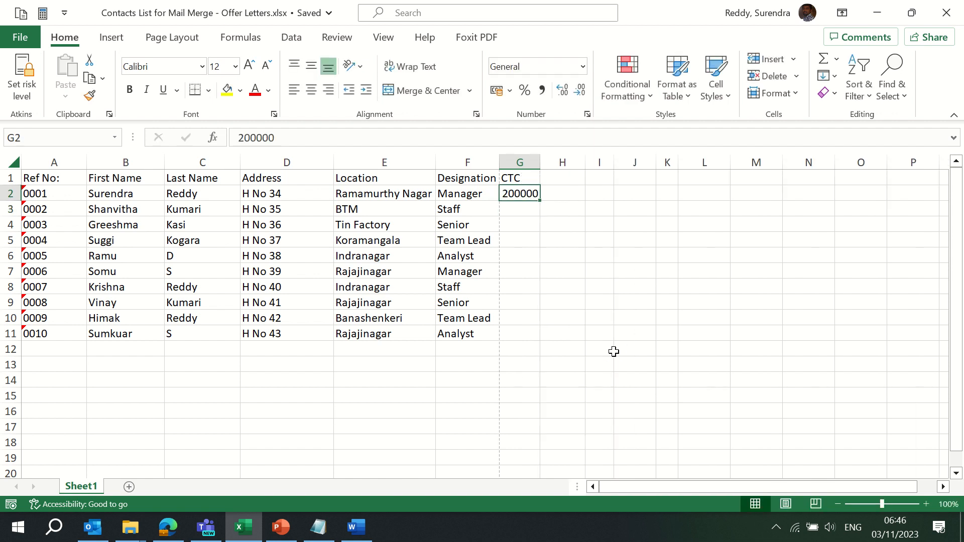
pyautogui.press('Up')
pyautogui.hotkey('ctrl', 'space')
pyautogui.hotkey('alt', 'o')
pyautogui.press('c')
pyautogui.press('a')
pyautogui.press('Down')
# Enter salaries 2000000, 500000, 678000 and 898000 for the first four contacts in G2:G5
pyautogui.write('50000')
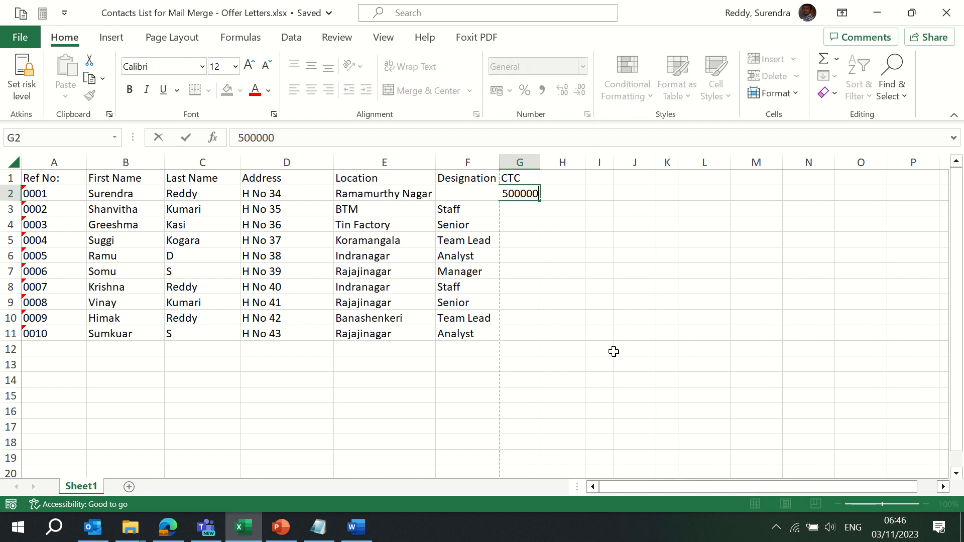
pyautogui.write('0')
pyautogui.press('Return')
pyautogui.press('Up')
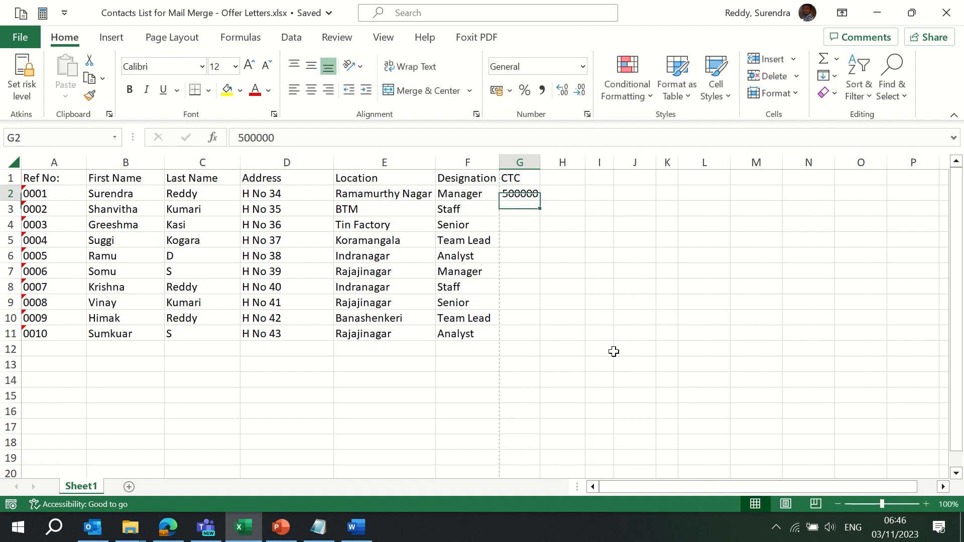
pyautogui.write('2000000')
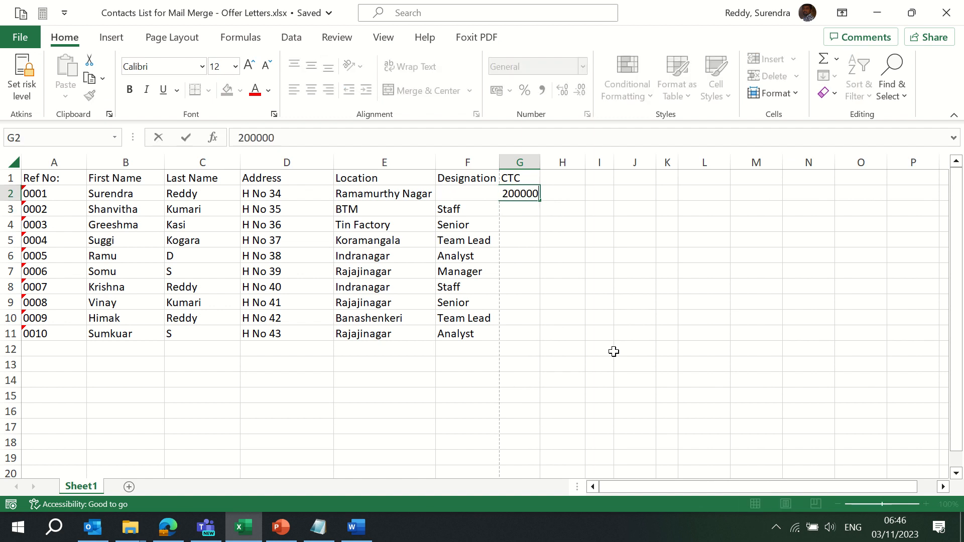
pyautogui.press('Return')
pyautogui.write('500000')
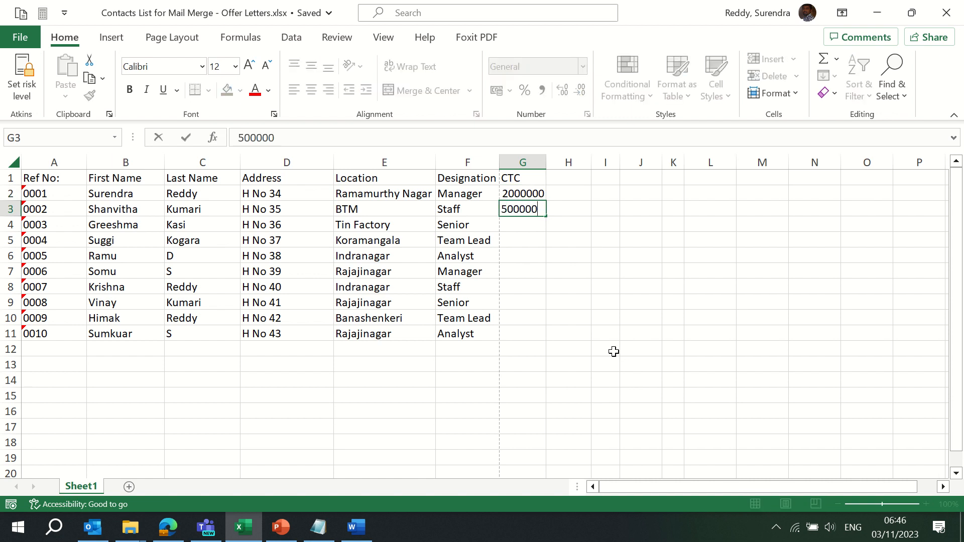
pyautogui.press('Return')
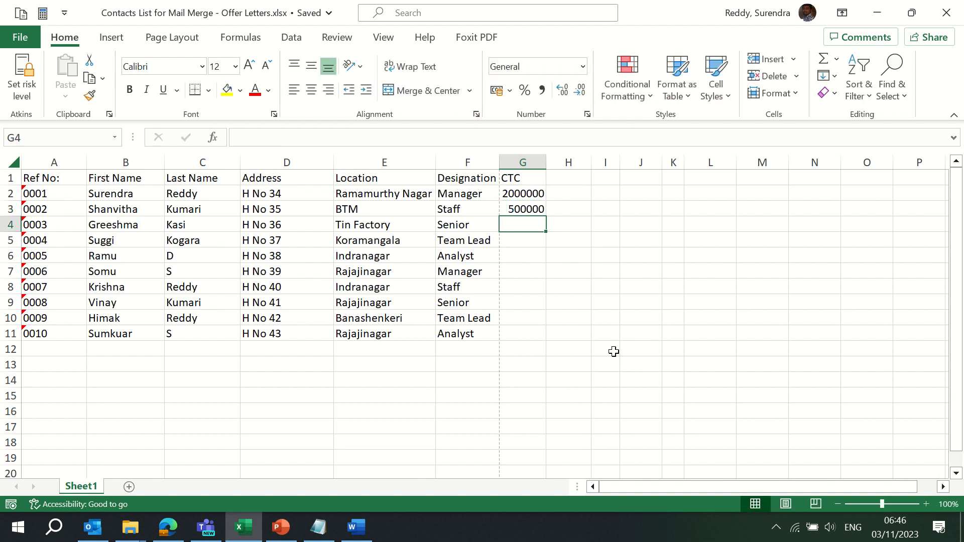
pyautogui.write('678000')
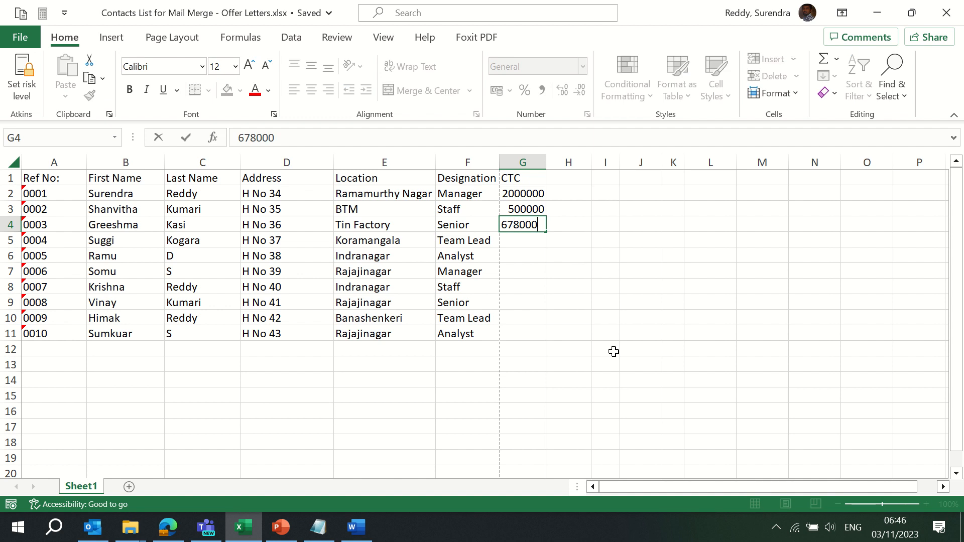
pyautogui.press('Return')
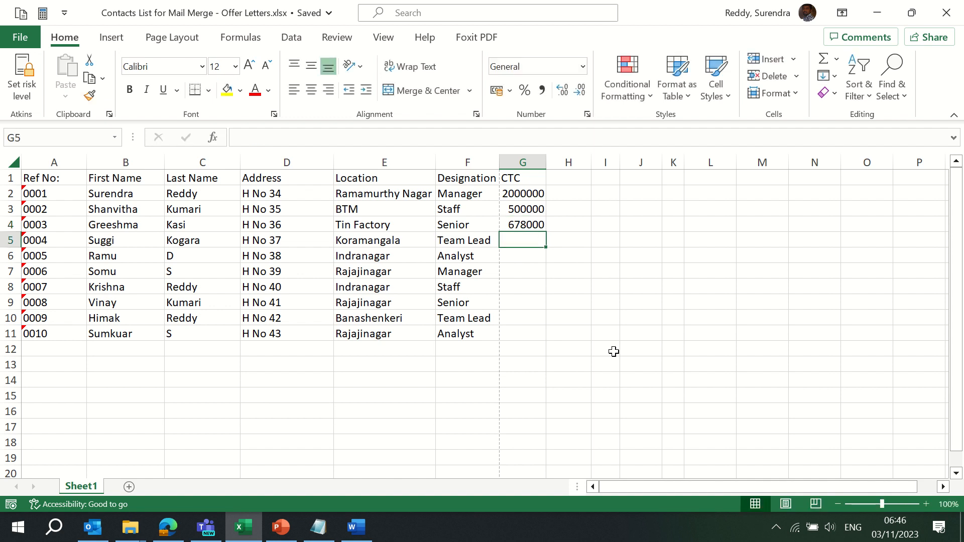
pyautogui.write('898')
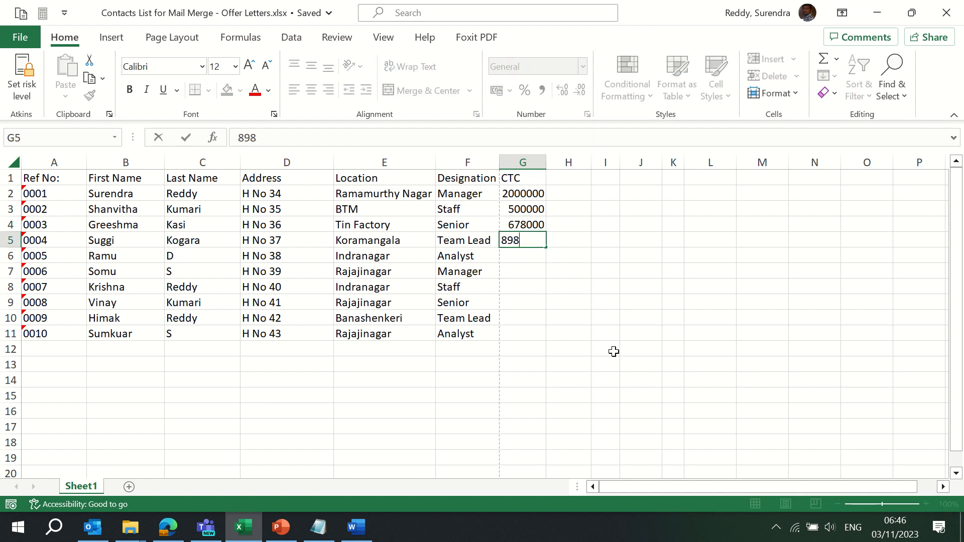
pyautogui.write('000')
pyautogui.hotkey('ctrl', 'Return')
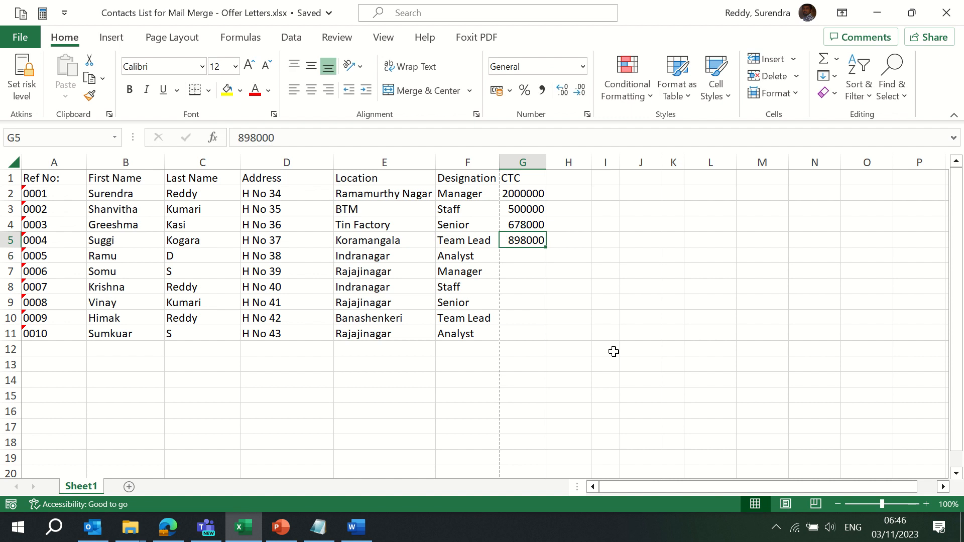
# Copy the four salaries from G2:G5 into G6:G9
pyautogui.hotkey('ctrl', 'Up')
pyautogui.press('Down')
pyautogui.hotkey('ctrl', 'shift', 'Down')
pyautogui.hotkey('ctrl', 'c')
pyautogui.hotkey('ctrl', 'Down')
pyautogui.press('Down')
pyautogui.hotkey('ctrl', 'v')
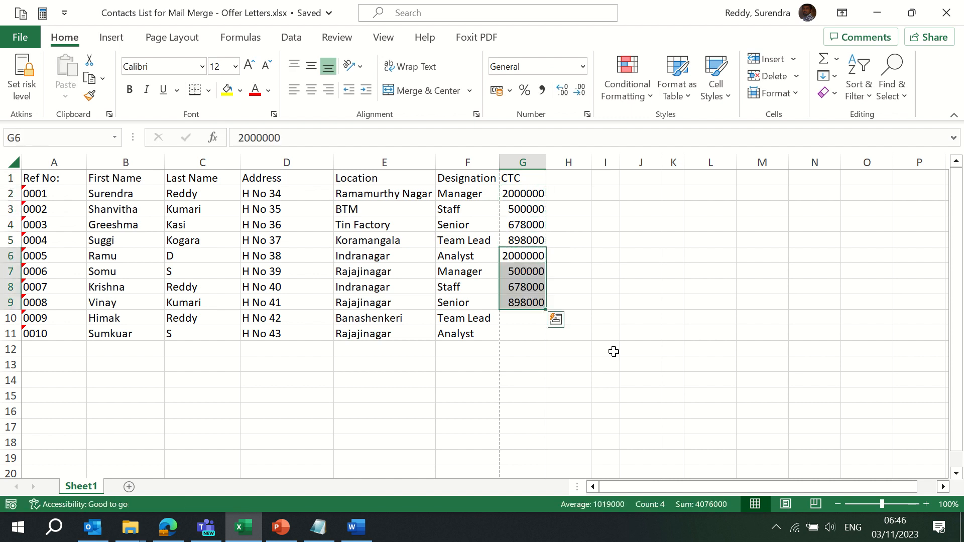
pyautogui.press('Escape')
# Fill G10 with 898000 and G11 with 678000 to complete the salary column
pyautogui.hotkey('ctrl', 'Down')
pyautogui.hotkey('ctrl', 'c')
pyautogui.press('Down')
pyautogui.press('Return')
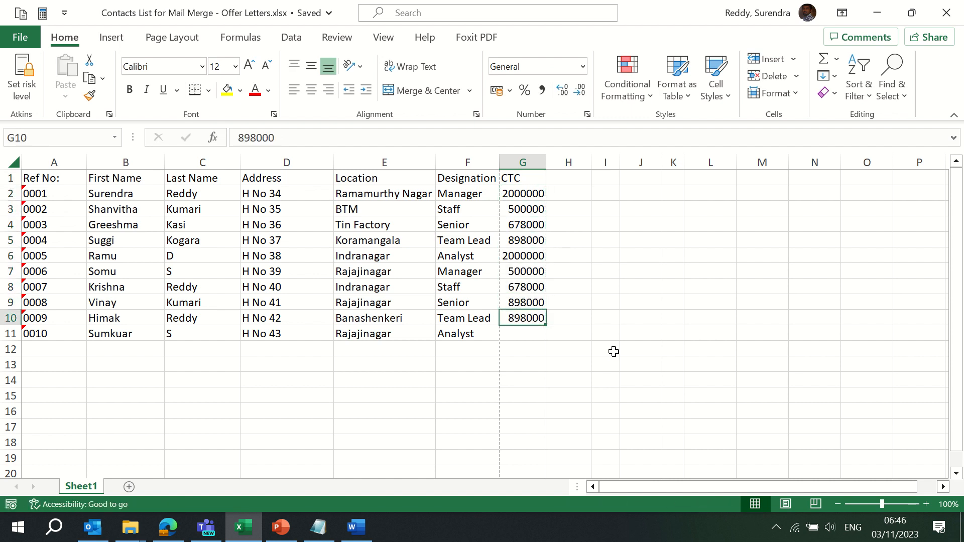
pyautogui.press('Up')
pyautogui.press('Up')
pyautogui.hotkey('ctrl', 'c')
pyautogui.hotkey('ctrl', 'Down')
pyautogui.press('Down')
pyautogui.press('Return')
pyautogui.hotkey('ctrl', 'Up')
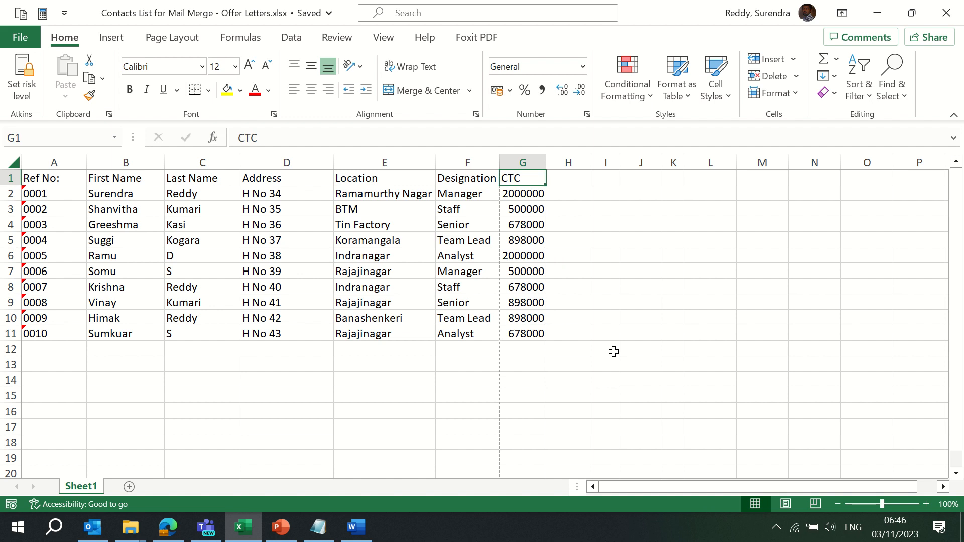
# Make the header row A1:G1 bold with a yellow fill
pyautogui.hotkey('ctrl', 'Left')
pyautogui.hotkey('ctrl', 'shift', 'Right')
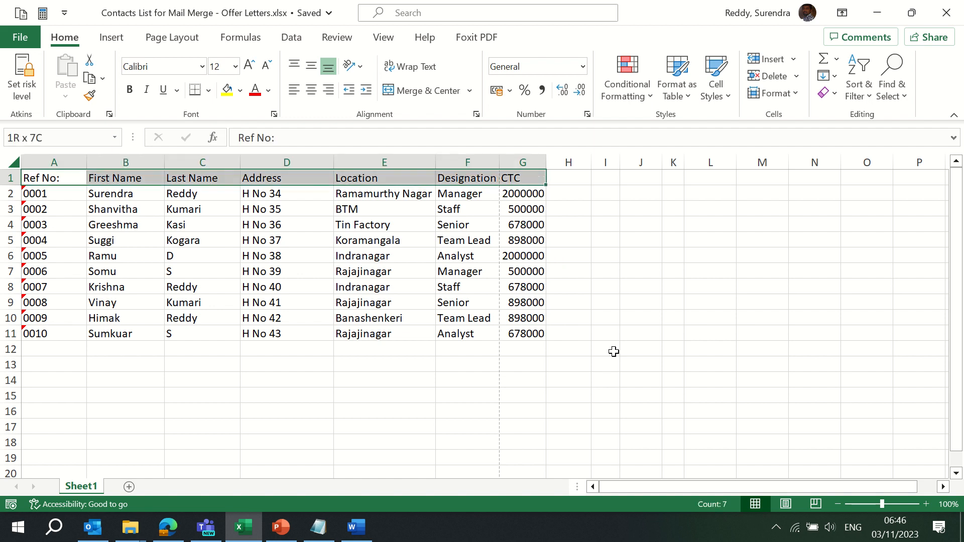
pyautogui.hotkey('ctrl', 'b')
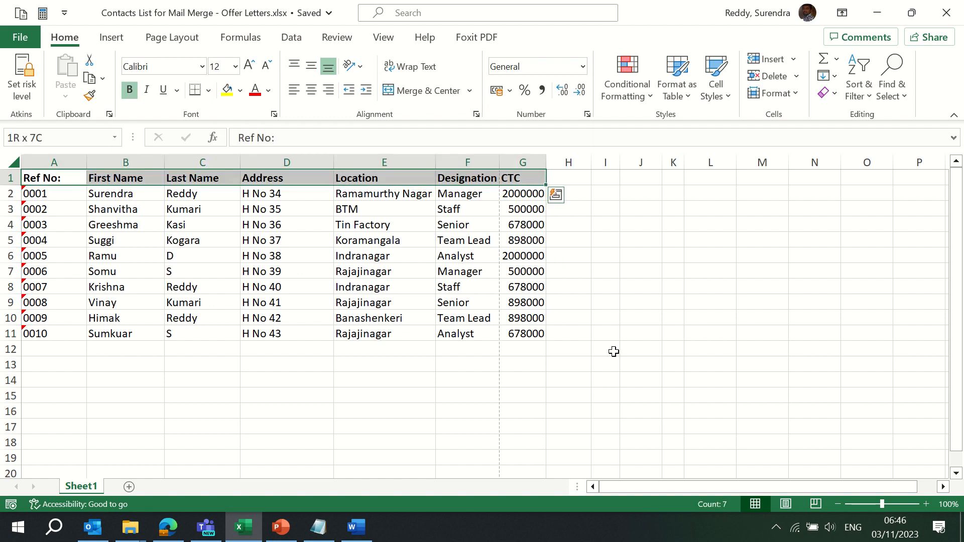
pyautogui.click(227, 90)
pyautogui.press('Left')
# Autofit columns A to G of the table A1:G11 to their contents
pyautogui.hotkey('ctrl', 'a')
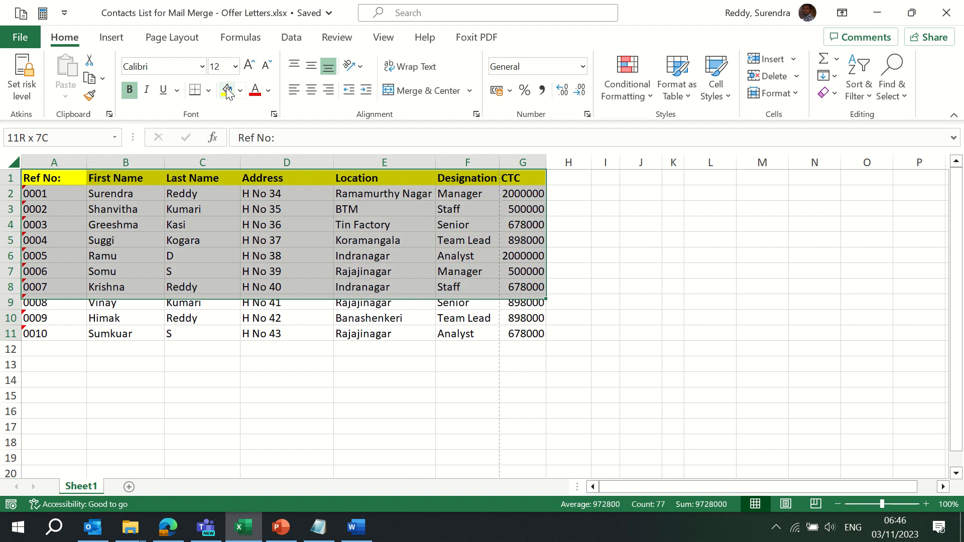
pyautogui.hotkey('alt', 'o')
pyautogui.press('c')
pyautogui.press('a')
pyautogui.press('Left')
pyautogui.hotkey('ctrl', 'Right')
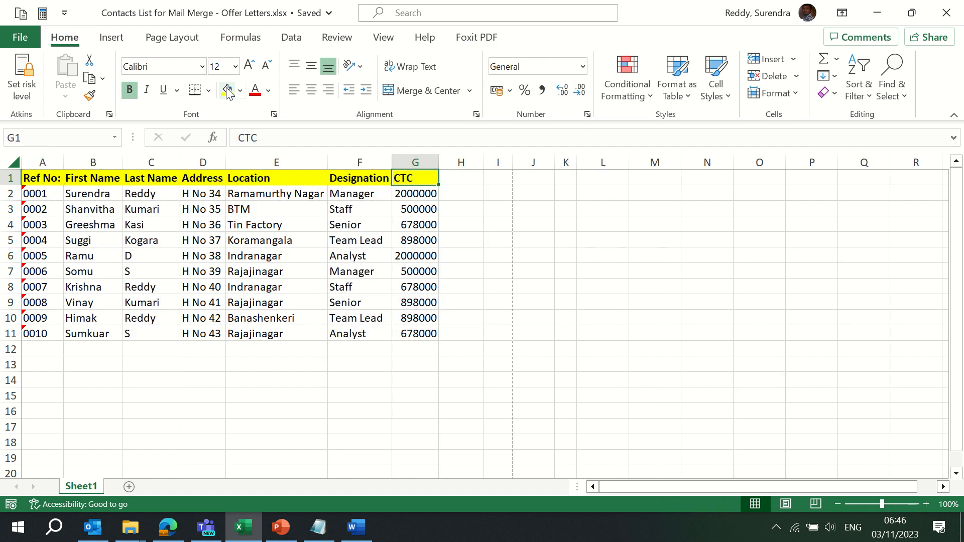
pyautogui.press('Right')
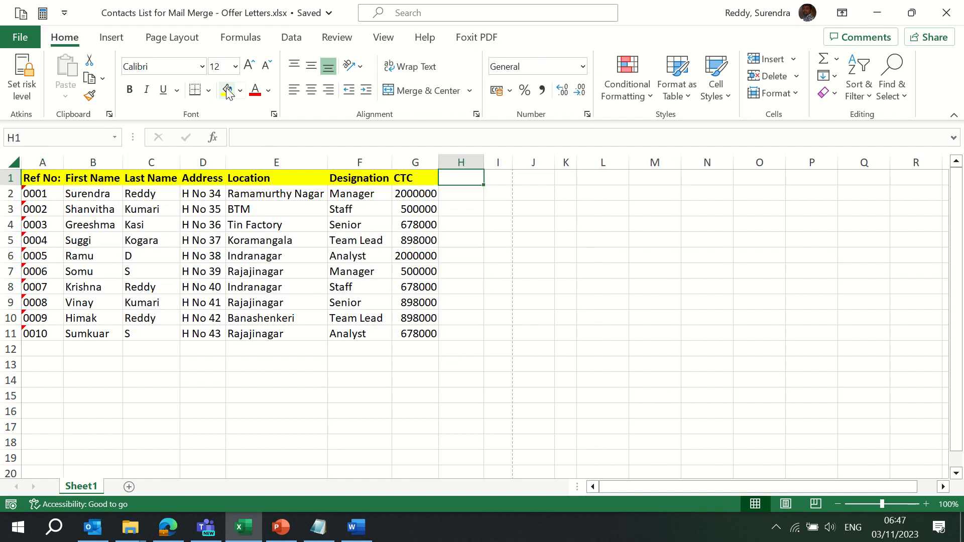
pyautogui.write('EMail ')
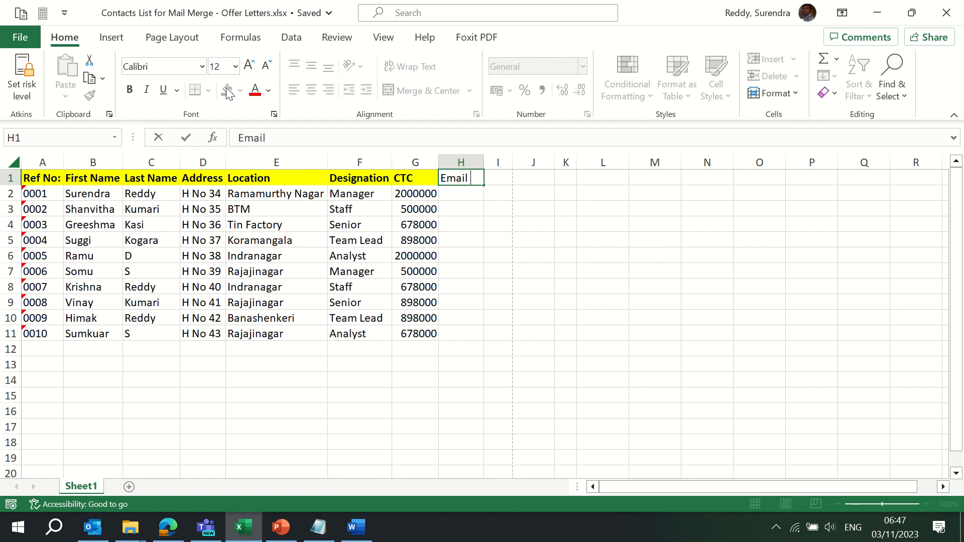
pyautogui.write('ID')
pyautogui.press('Return')
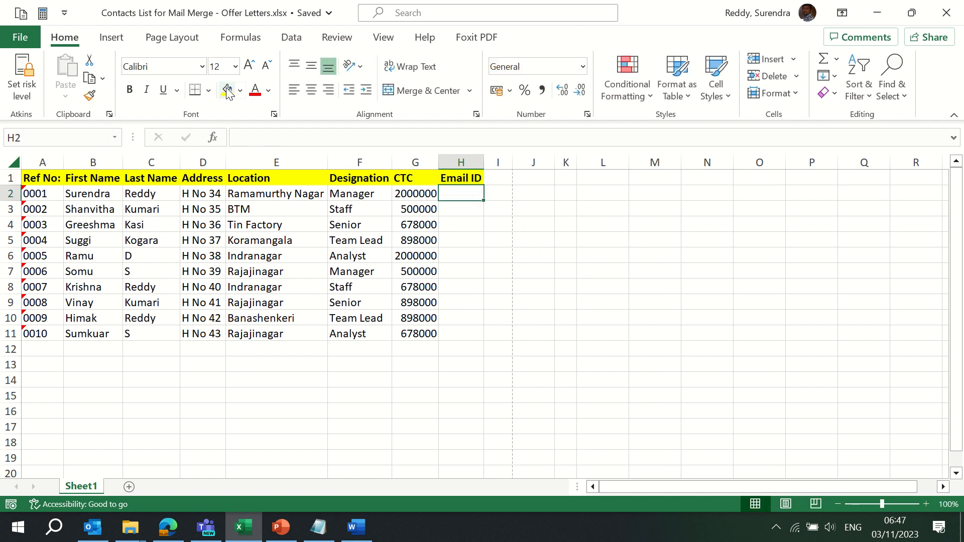
pyautogui.write('=CONCAT(')
pyautogui.press('Left')
pyautogui.hotkey('ctrl', 'Left')
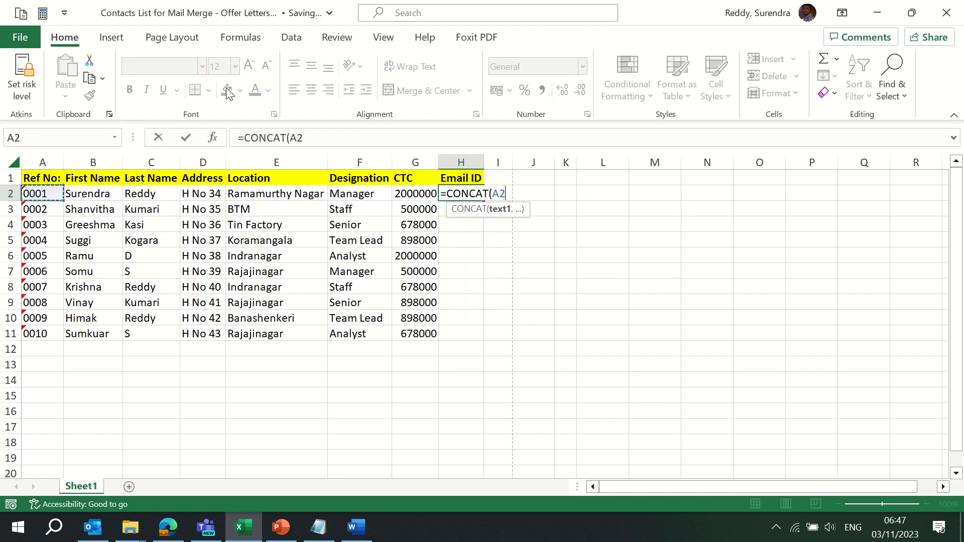
pyautogui.press('Right')
pyautogui.write(',')
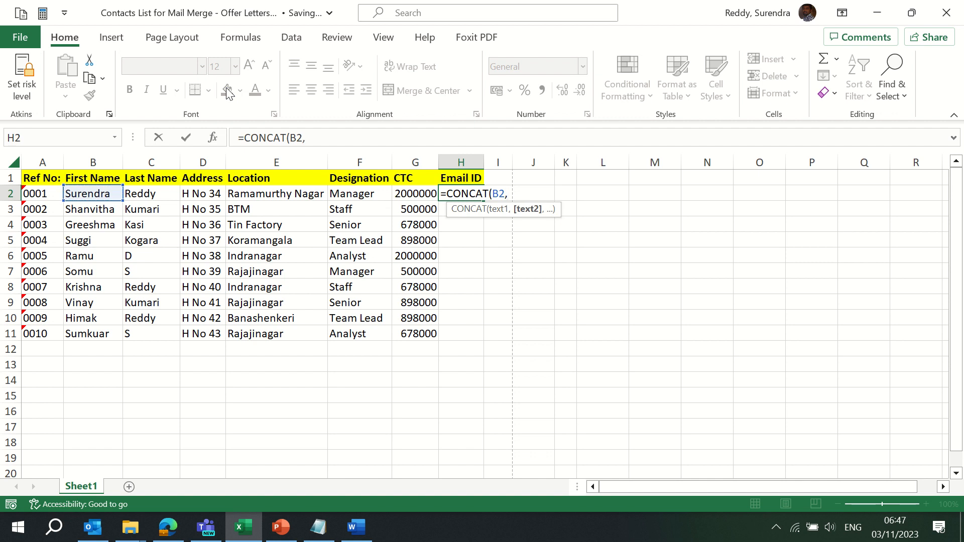
pyautogui.write('".",')
pyautogui.press('Left')
pyautogui.press('Left')
pyautogui.press('Left')
pyautogui.press('Left')
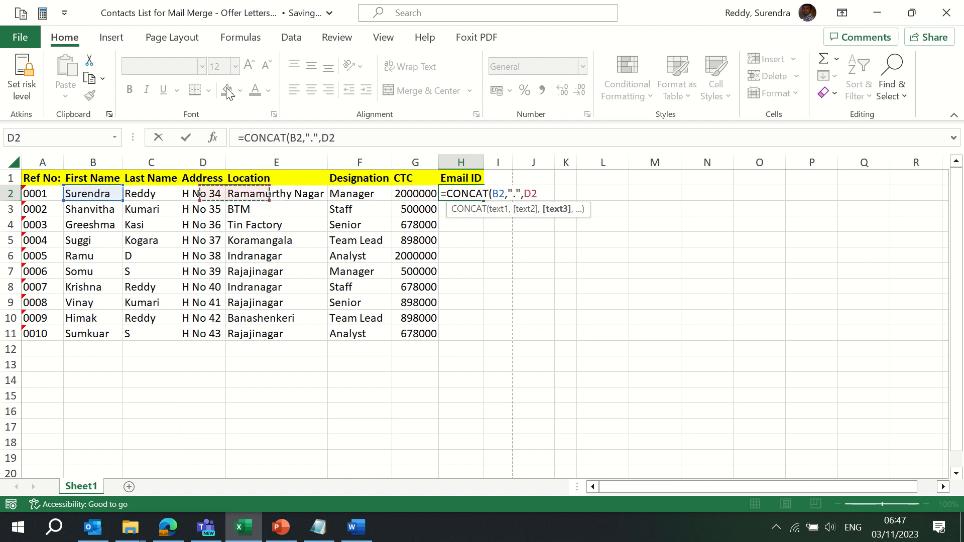
pyautogui.press('Left')
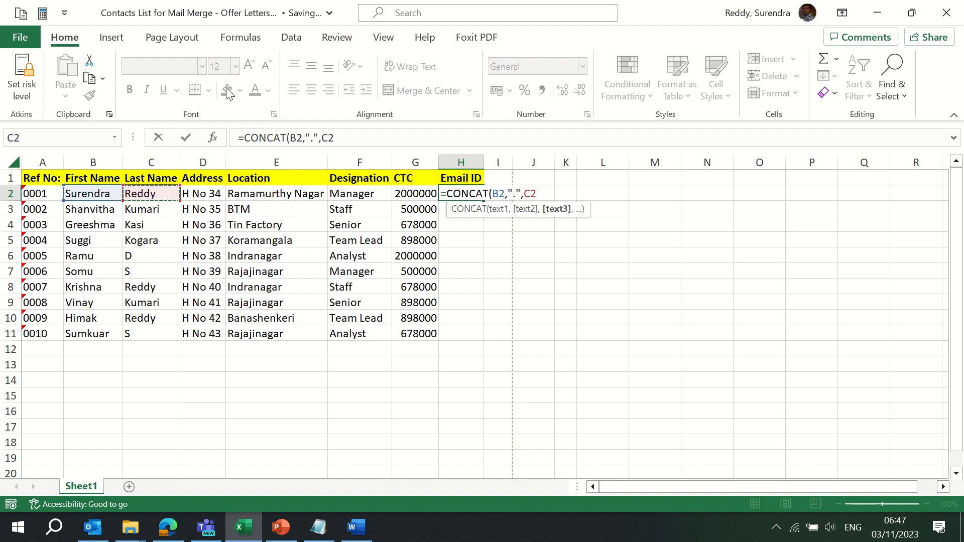
pyautogui.write(',"')
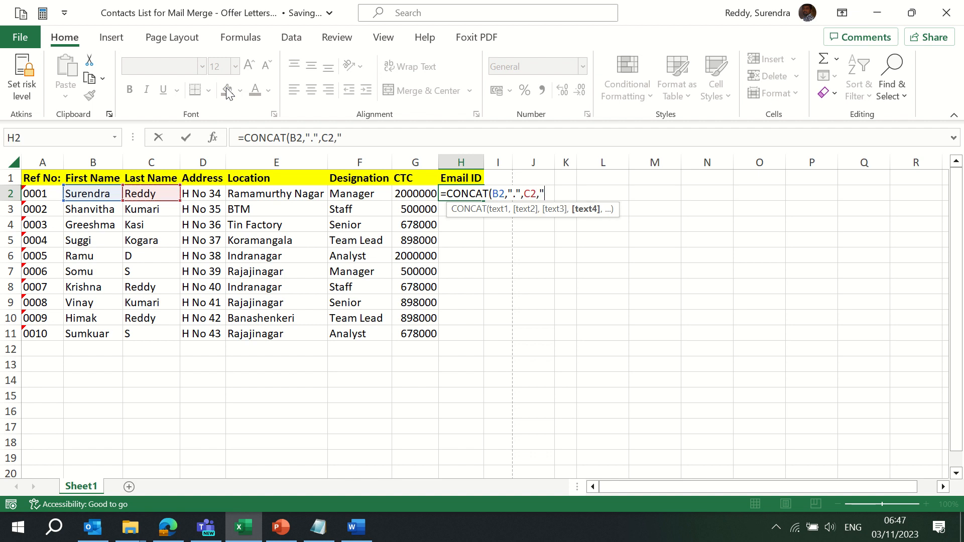
pyautogui.write('@xyzcompan')
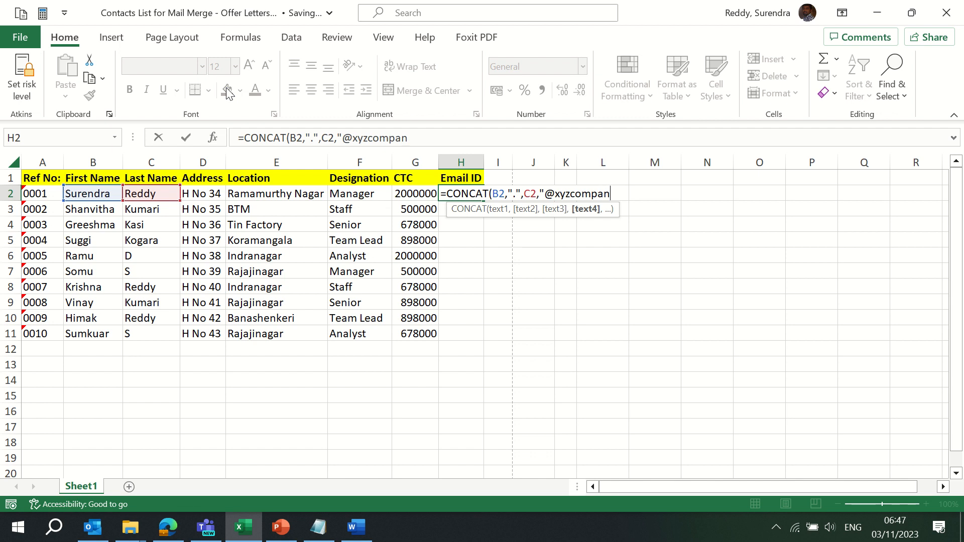
pyautogui.write('y.com")')
pyautogui.press('Return')
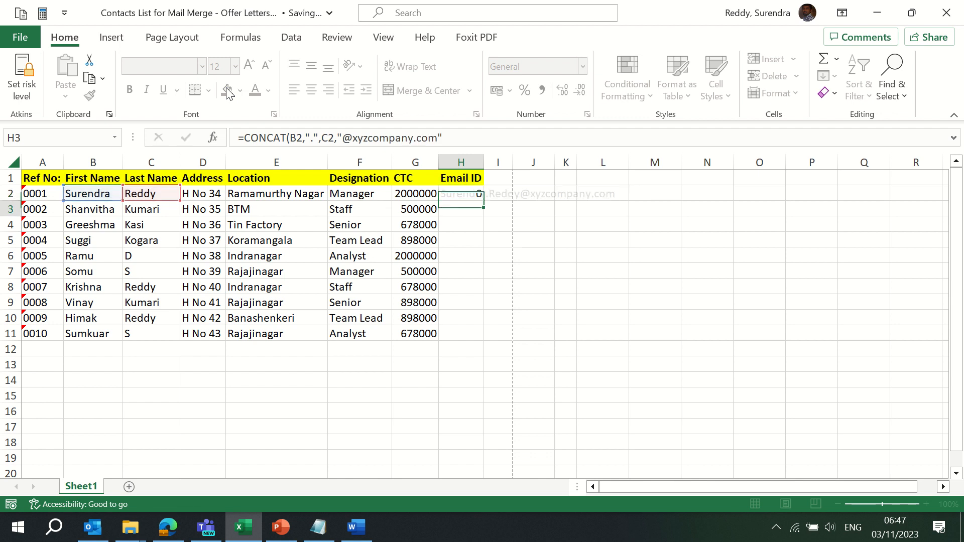
# Fill the e-mail formula down to H11, AutoFit column H, and close the workbook
pyautogui.press('Up')
pyautogui.hotkey('shift', 'Down')
pyautogui.hotkey('shift', 'Down')
pyautogui.hotkey('shift', 'Down')
pyautogui.hotkey('shift', 'Down')
pyautogui.hotkey('shift', 'Down')
pyautogui.hotkey('shift', 'Down')
pyautogui.hotkey('shift', 'Down')
pyautogui.hotkey('shift', 'Down')
pyautogui.hotkey('shift', 'Down')
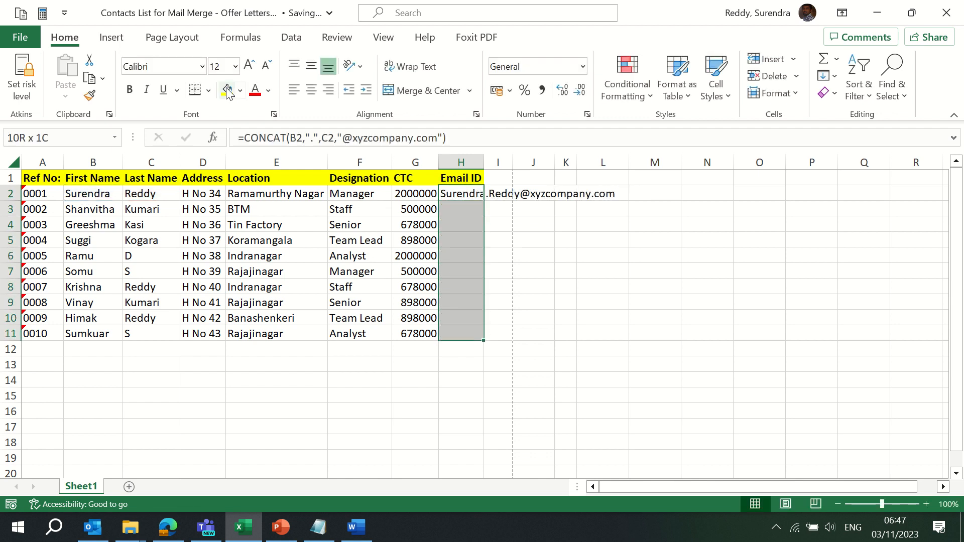
pyautogui.hotkey('ctrl', 'd')
pyautogui.hotkey('ctrl', 'space')
pyautogui.hotkey('alt', 'o')
pyautogui.press('c')
pyautogui.press('a')
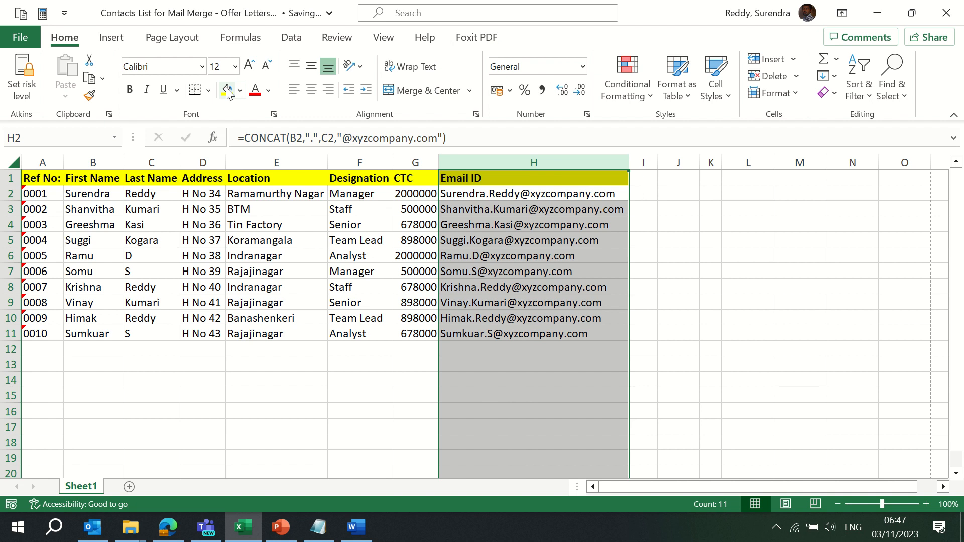
pyautogui.hotkey('ctrl', 'Home')
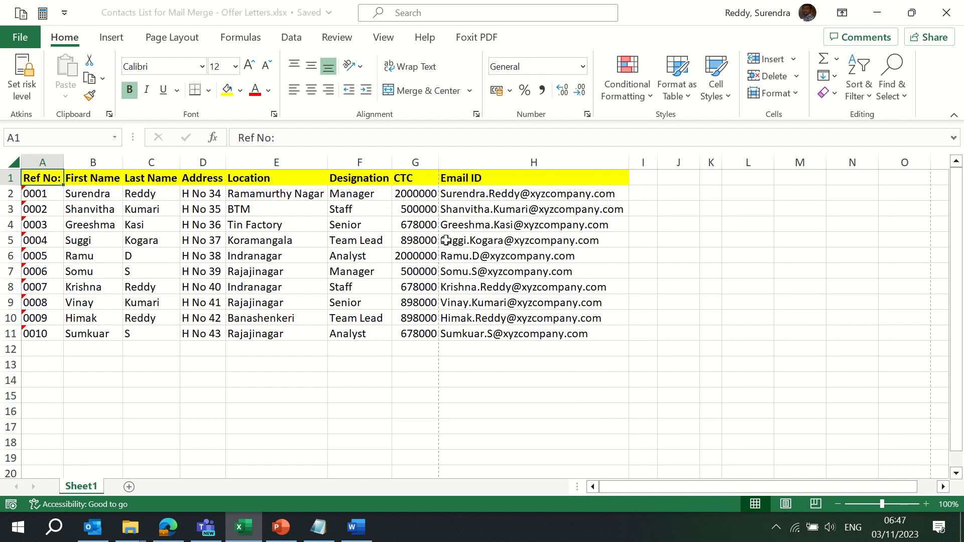
pyautogui.click(947, 15)
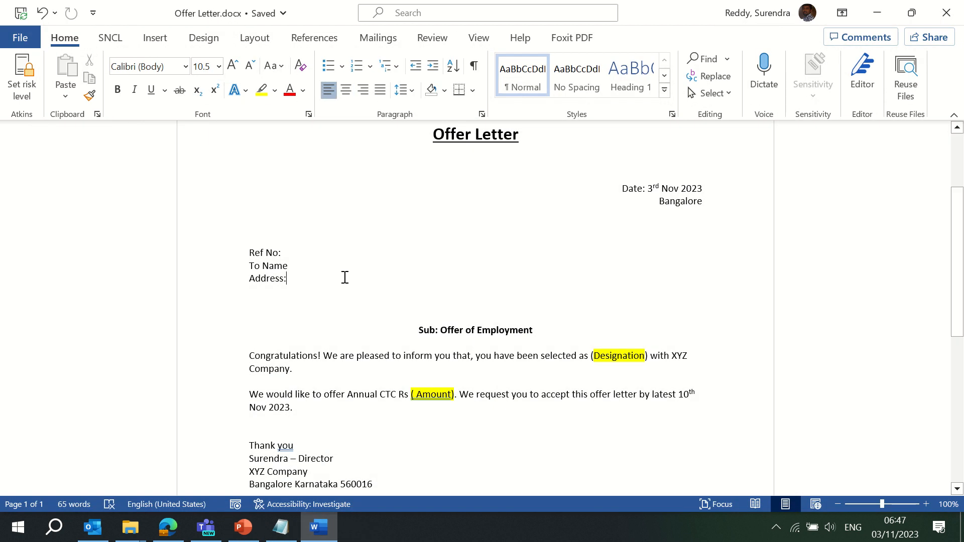
# Insert a new left-aligned blank line below the recipient details for the greeting
pyautogui.click(294, 250)
pyautogui.click(299, 269)
pyautogui.press('Down')
pyautogui.press('Down')
pyautogui.press('Down')
pyautogui.press('Down')
pyautogui.press('Down')
pyautogui.press('Down')
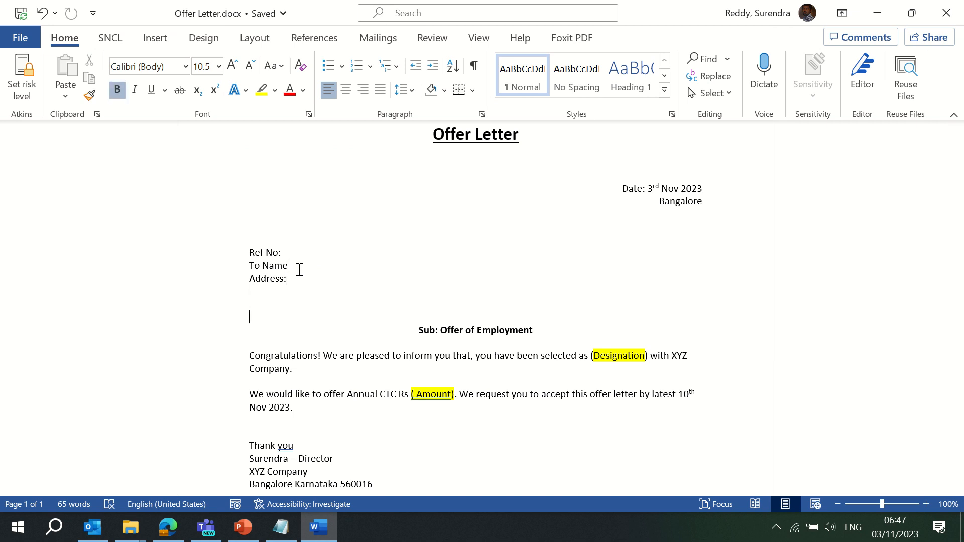
pyautogui.press('Return')
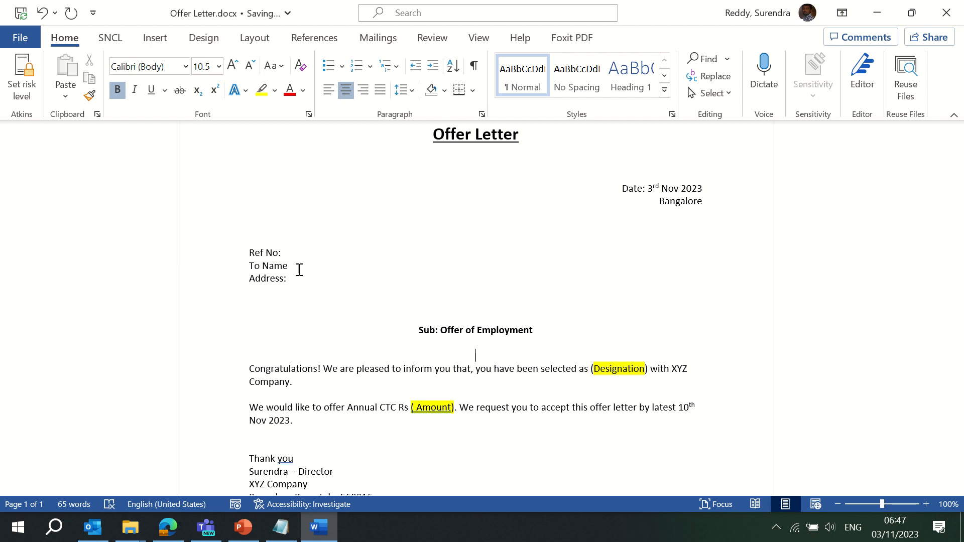
pyautogui.hotkey('ctrl', 'l')
# Type the greeting 'Dear NAME' and highlight NAME in yellow
pyautogui.write('Dear')
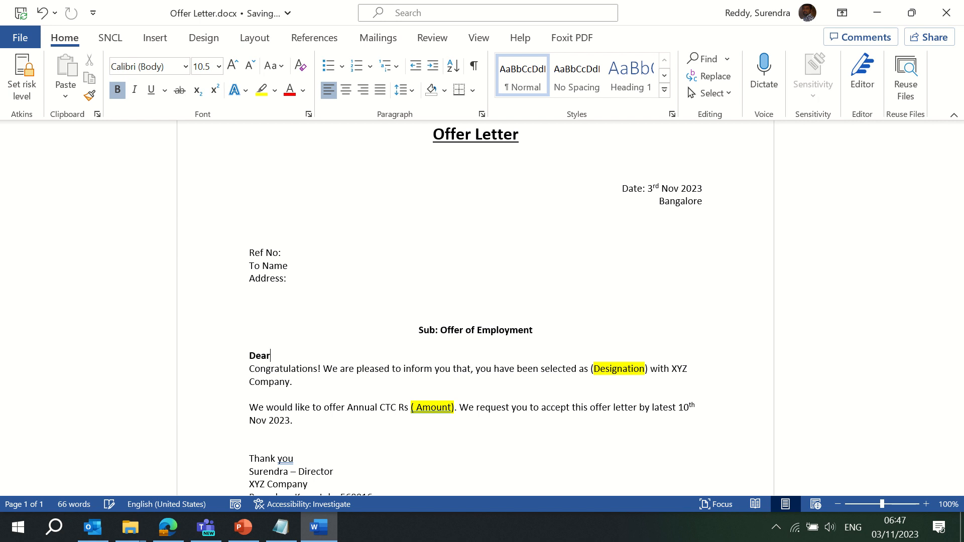
pyautogui.hotkey('ctrl', 'z')
pyautogui.write('NAME')
pyautogui.hotkey('ctrl', 'shift', 'Left')
pyautogui.press('Right')
pyautogui.hotkey('ctrl', 'shift', 'Left')
pyautogui.click(262, 90)
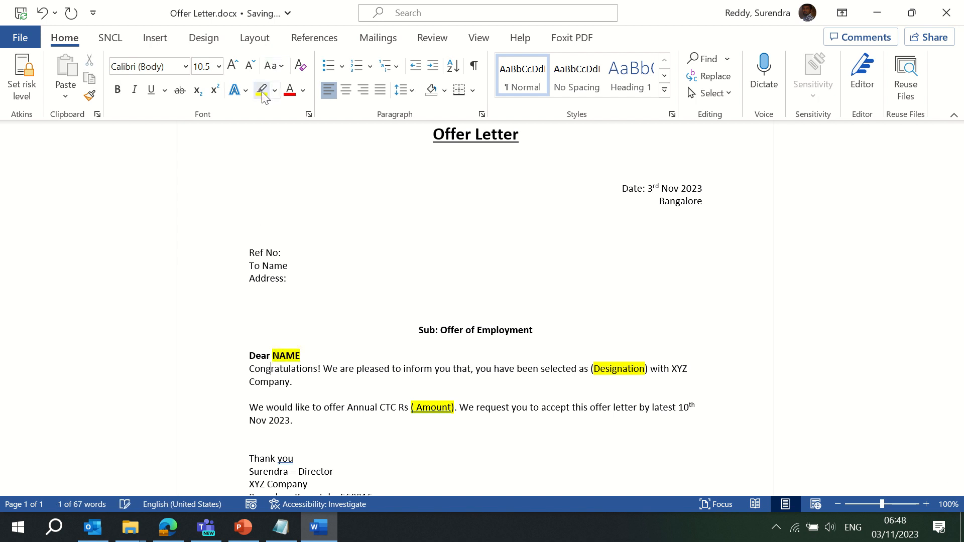
# Review the letter from top to bottom and bring up the Mailings ribbon
pyautogui.hotkey('ctrl', 'End')
pyautogui.hotkey('ctrl', 'Home')
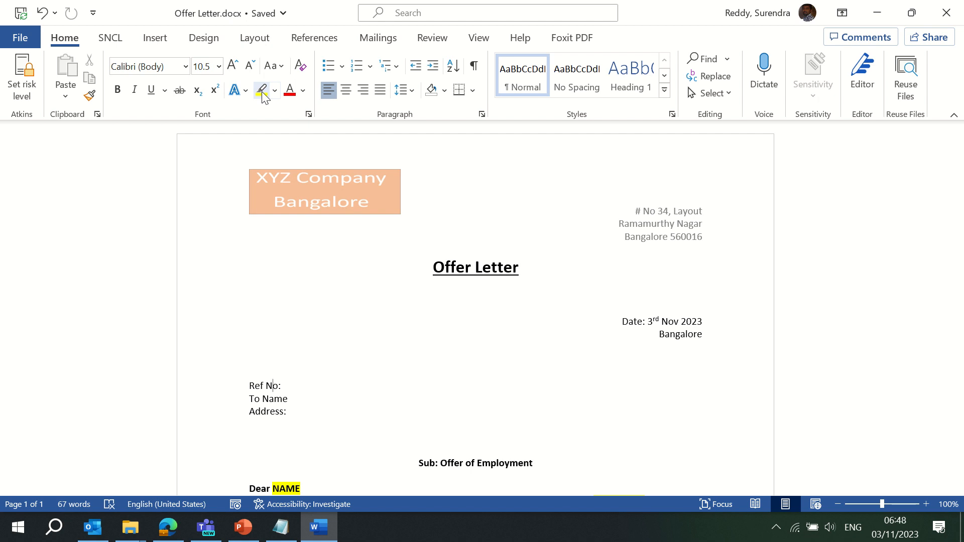
pyautogui.hotkey('ctrl', 'End')
pyautogui.hotkey('ctrl', 'Home')
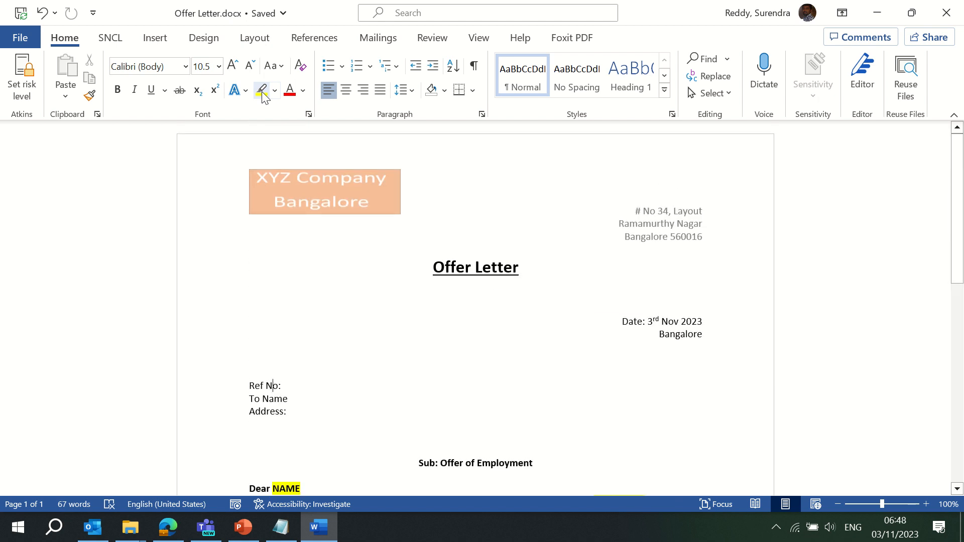
pyautogui.moveTo(364, 55)
pyautogui.click(378, 44)
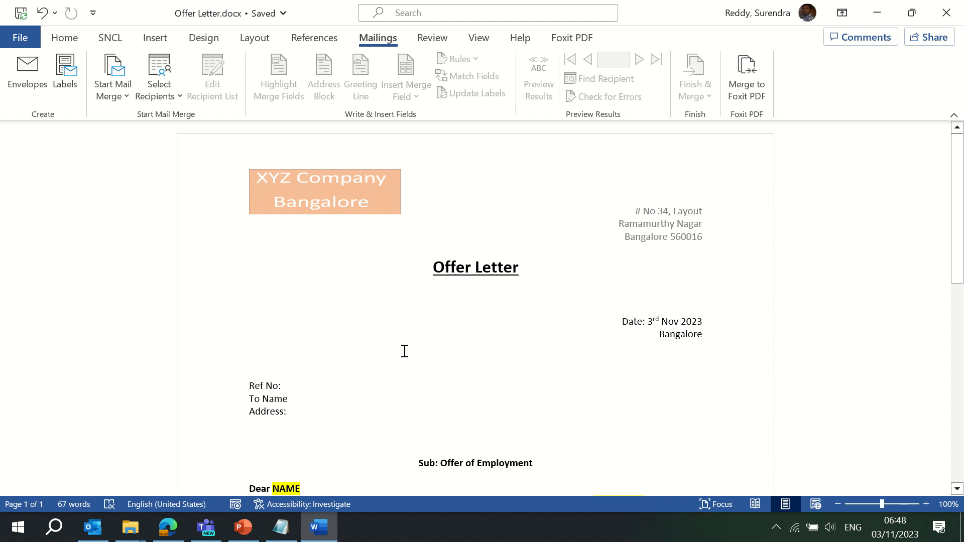
# Launch the Step-by-Step Mail Merge Wizard from the Start Mail Merge list
pyautogui.click(287, 345)
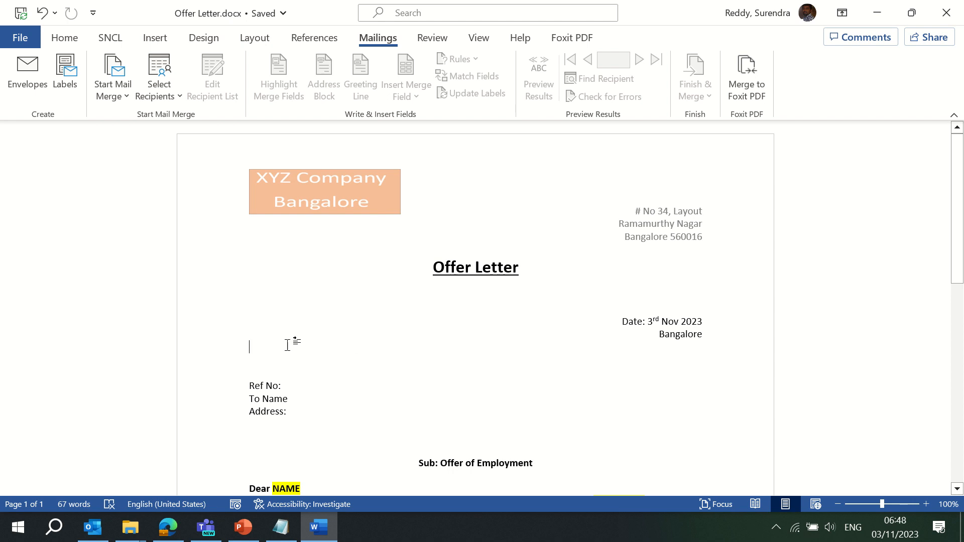
pyautogui.click(172, 94)
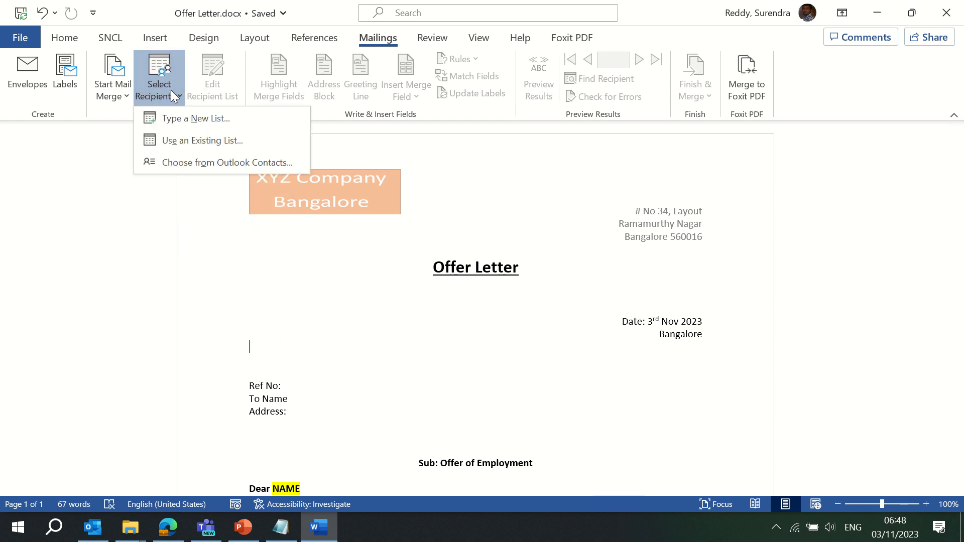
pyautogui.click(128, 97)
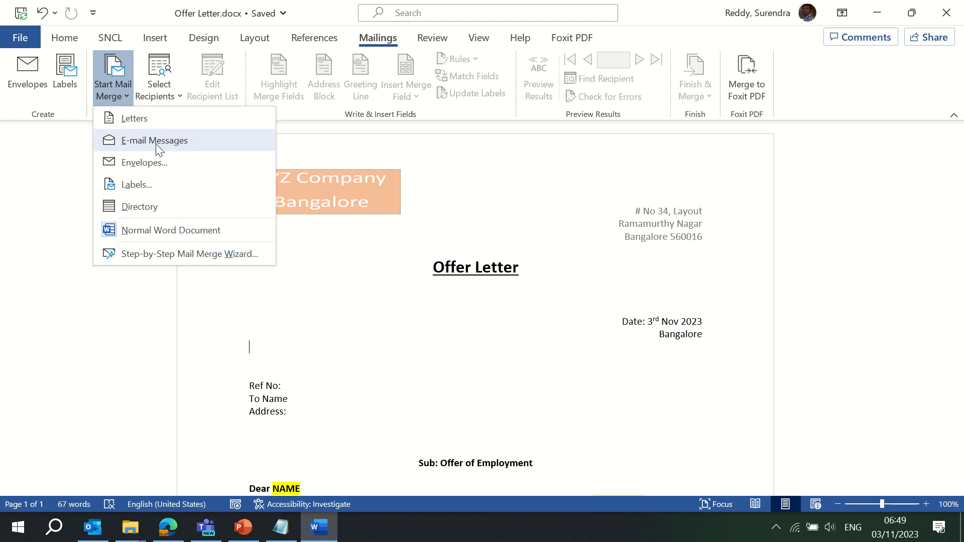
pyautogui.click(167, 255)
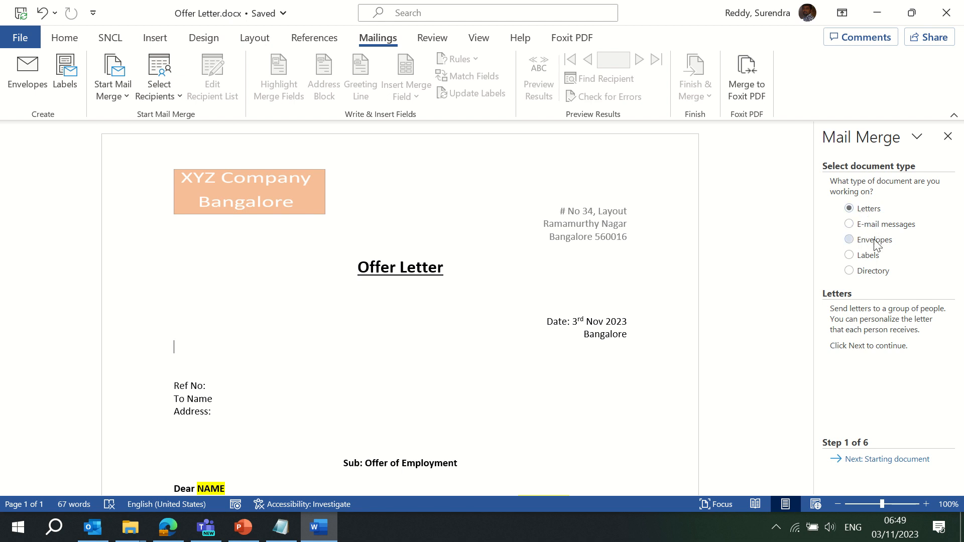
# Choose E-mail messages, keep the current document, and advance to recipient selection
pyautogui.click(886, 224)
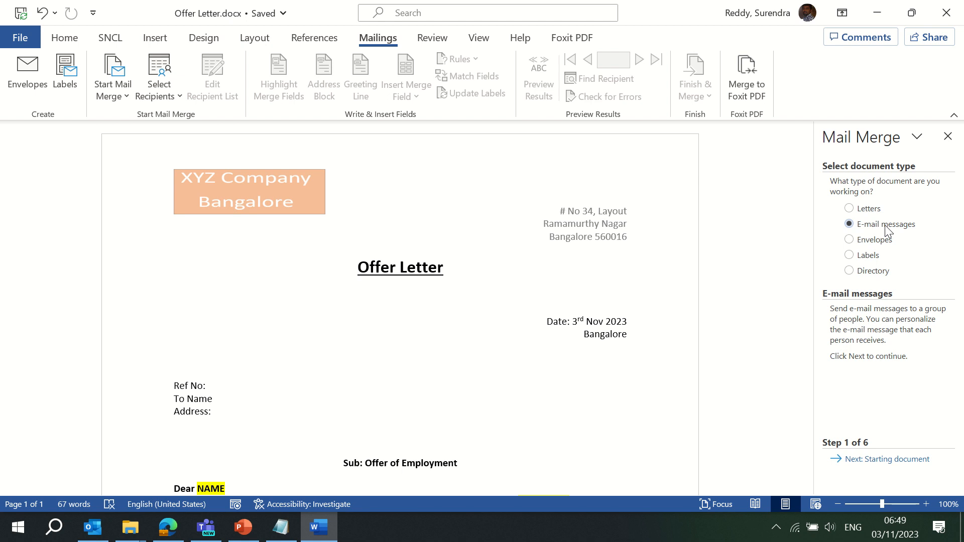
pyautogui.click(904, 459)
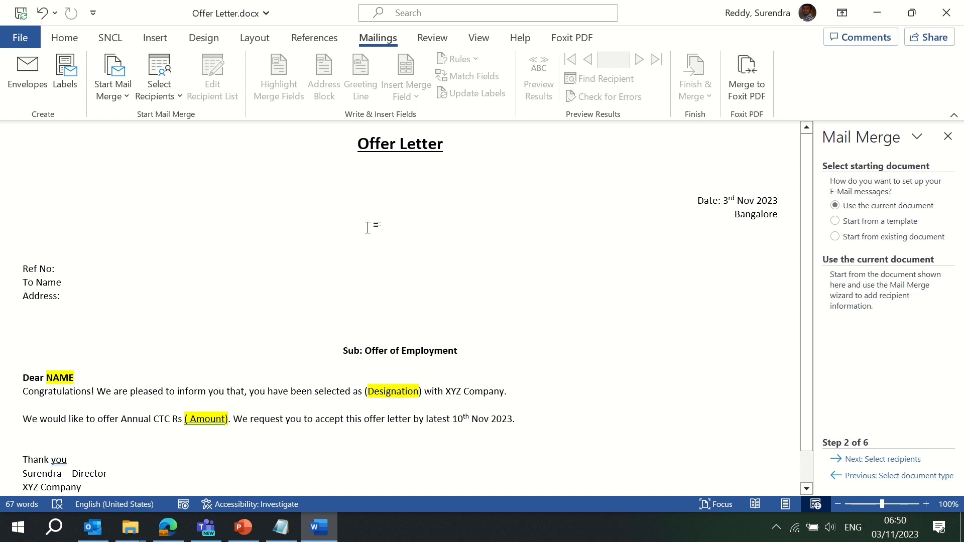
pyautogui.click(879, 461)
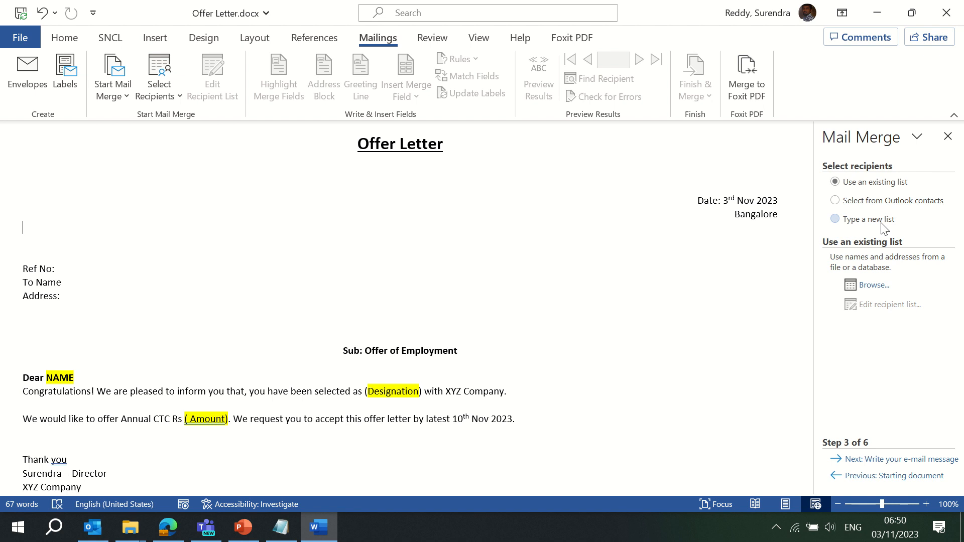
# Browse to Desktop > MS Word > Mail Merge Documents and open the Contacts List workbook
pyautogui.click(874, 285)
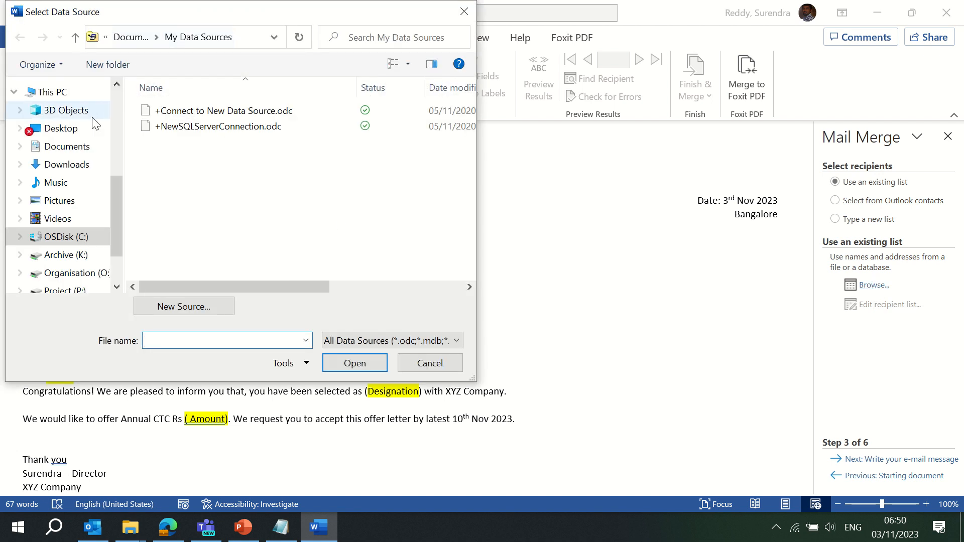
pyautogui.click(63, 132)
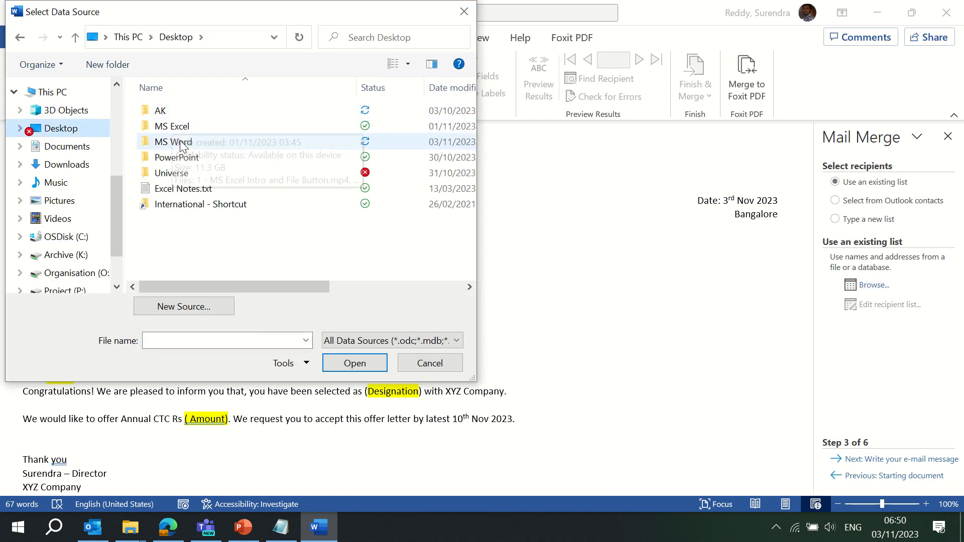
pyautogui.doubleClick(194, 142)
pyautogui.doubleClick(197, 113)
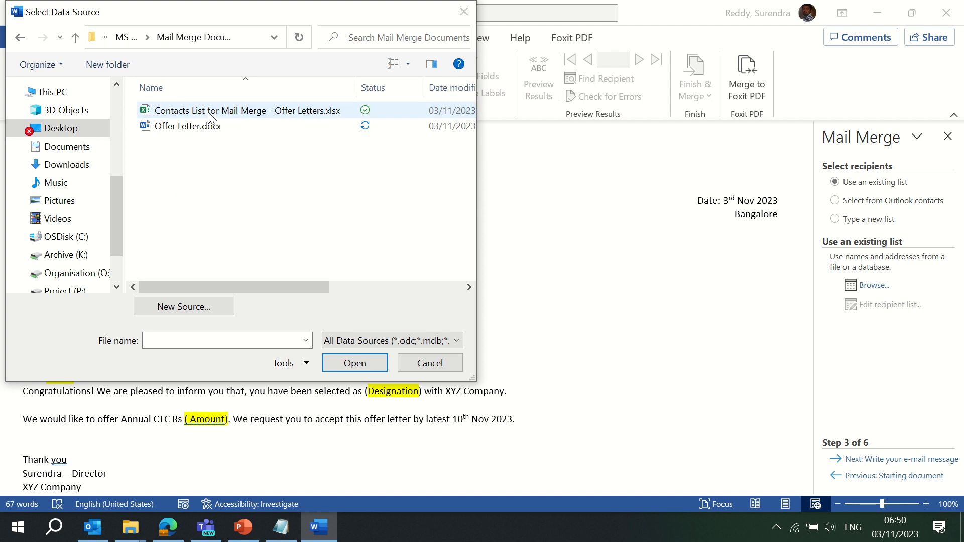
pyautogui.click(230, 113)
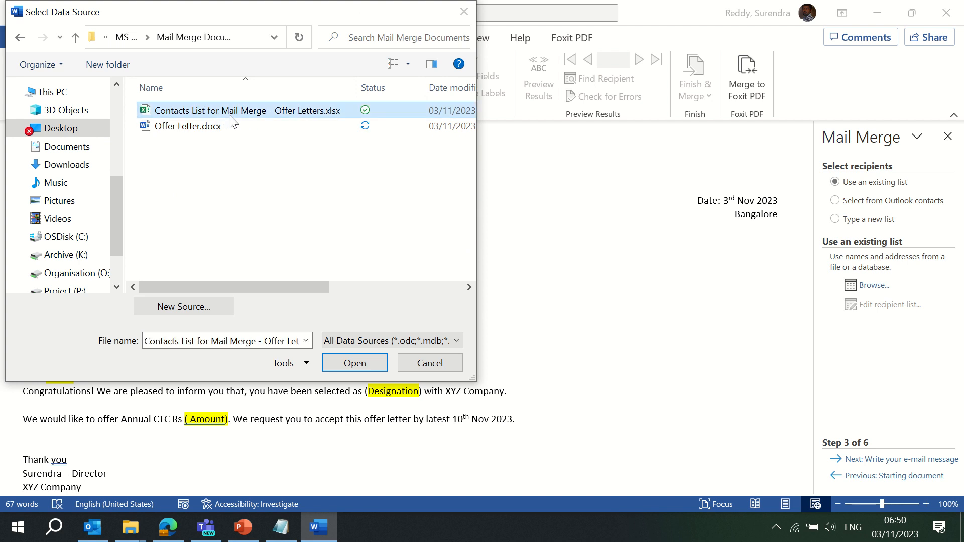
pyautogui.click(353, 362)
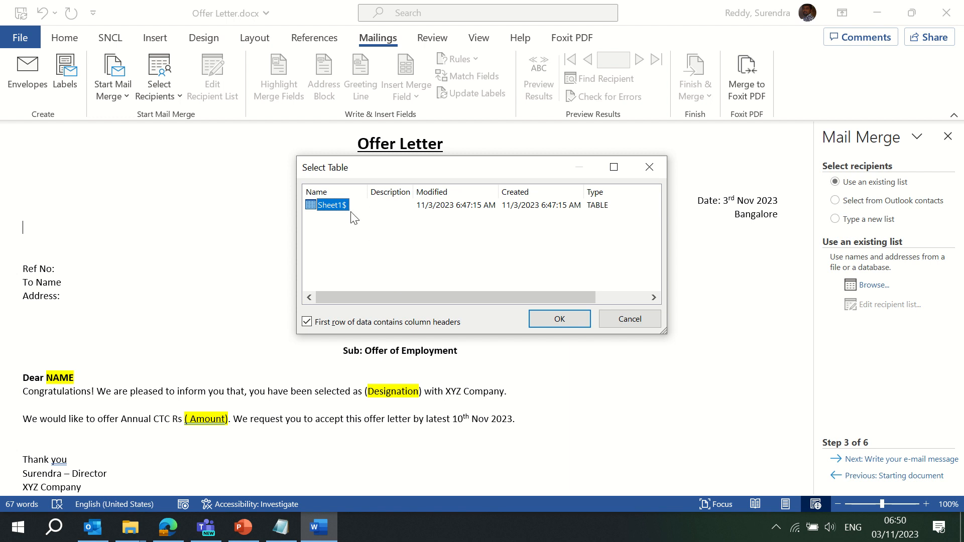
# Raise the speaker volume to 100, then confirm Sheet1$ as the recipient table
pyautogui.click(830, 526)
pyautogui.moveTo(818, 492); pyautogui.dragTo(914, 492)
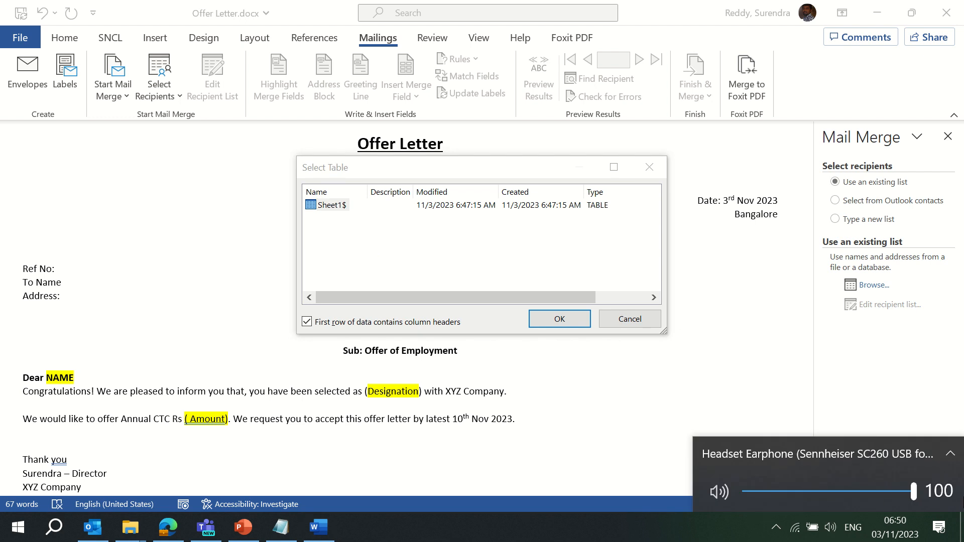
pyautogui.click(406, 262)
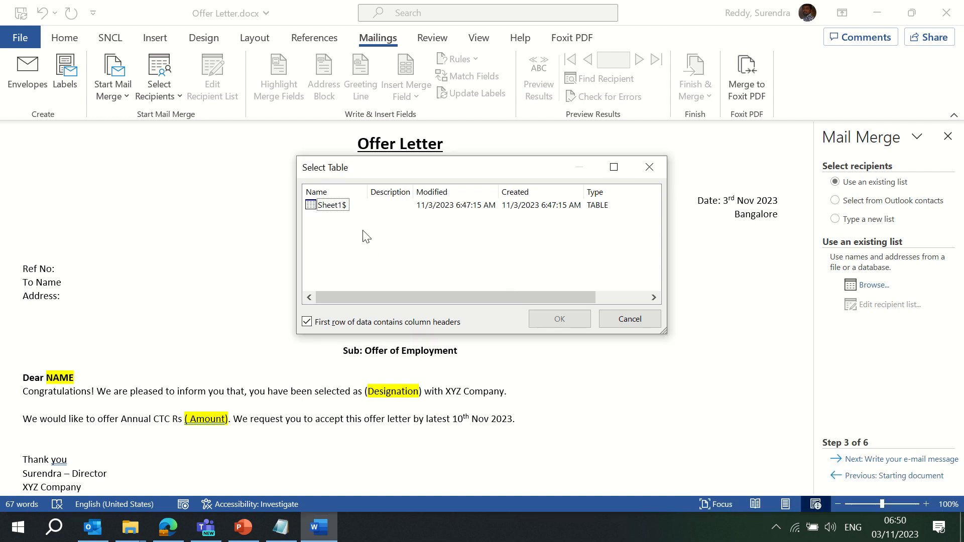
pyautogui.click(327, 206)
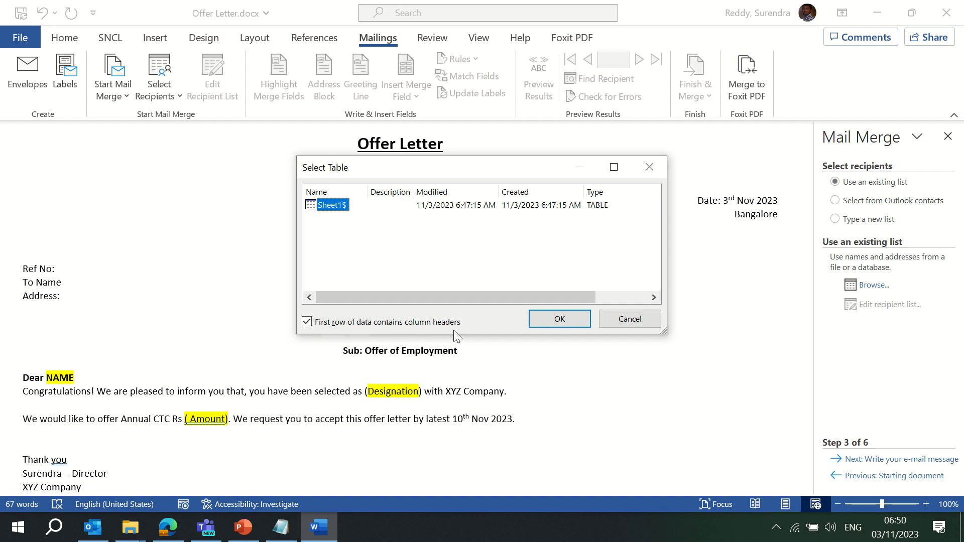
pyautogui.click(550, 319)
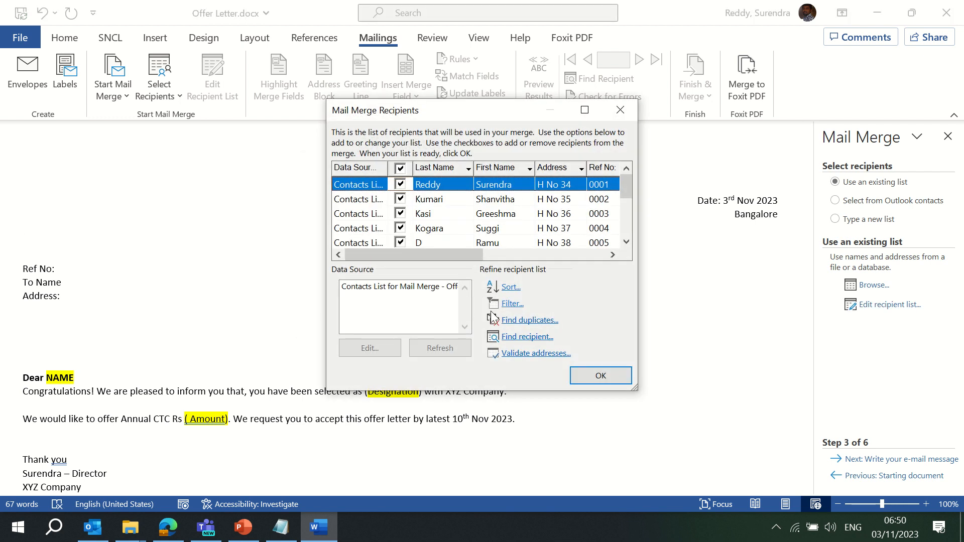
# Toggle the recipient checkboxes off and on, then sort recipients by Last Name descending
pyautogui.moveTo(628, 184)
pyautogui.mouseDown()
pyautogui.moveTo(628, 249)
pyautogui.moveTo(632, 182)
pyautogui.moveTo(621, 226)
pyautogui.moveTo(631, 184)
pyautogui.mouseUp()
pyautogui.click(401, 229)
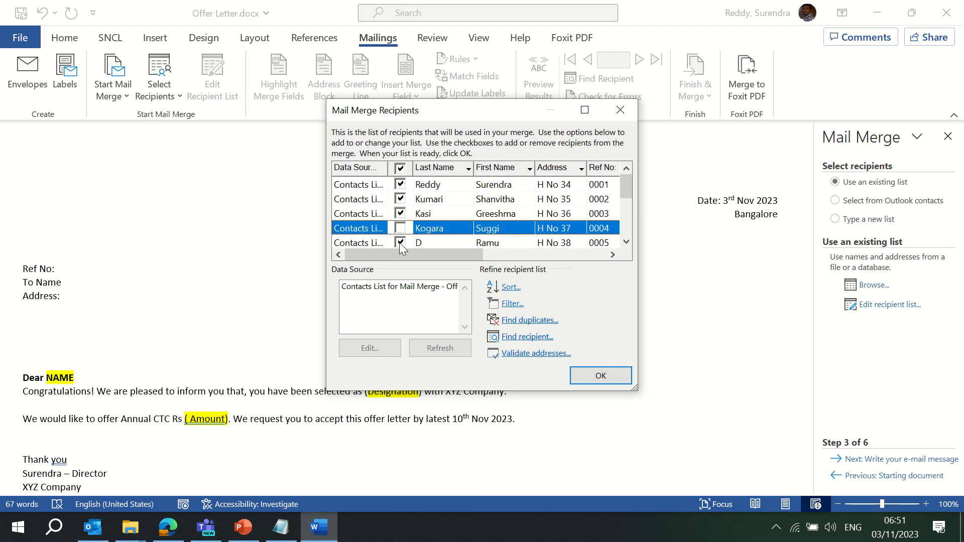
pyautogui.click(400, 243)
pyautogui.click(404, 169)
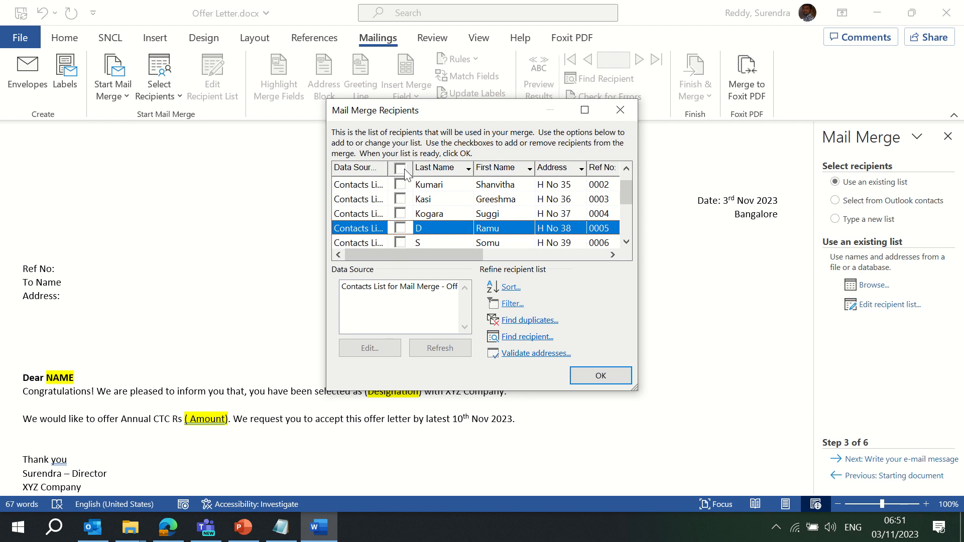
pyautogui.click(401, 169)
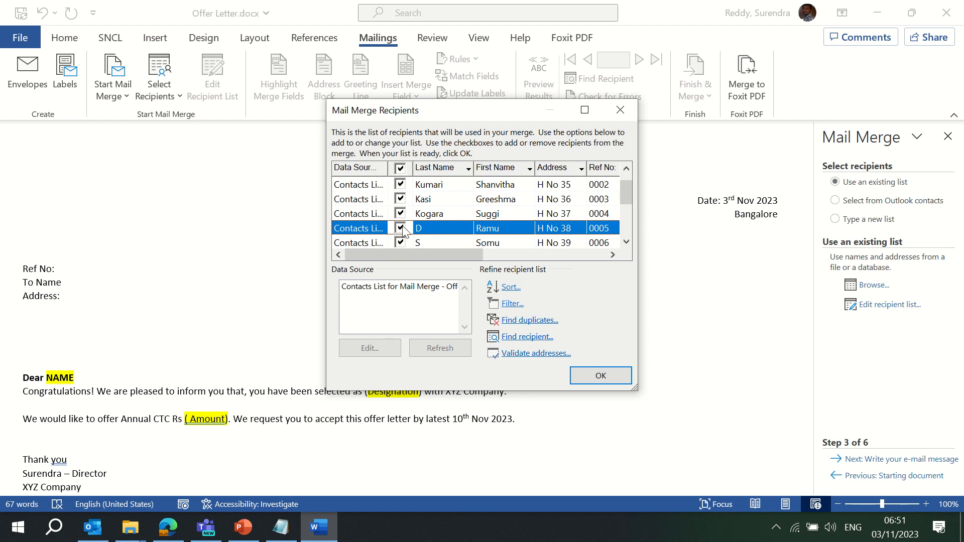
pyautogui.click(408, 286)
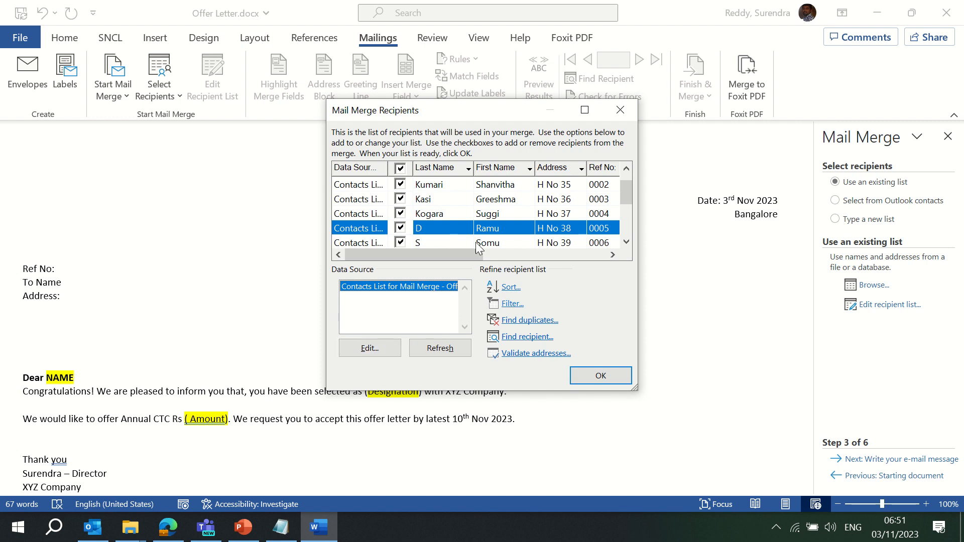
pyautogui.click(444, 168)
pyautogui.click(441, 169)
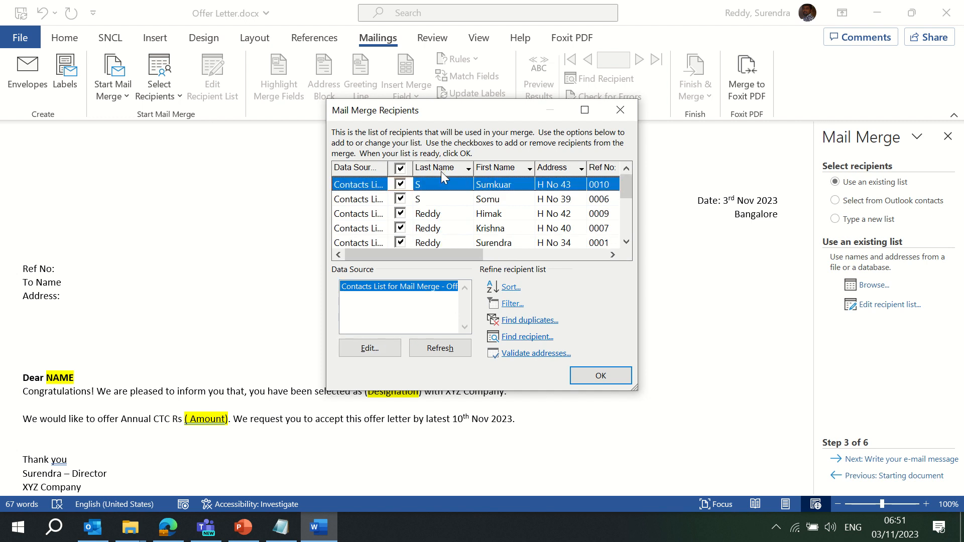
pyautogui.click(510, 287)
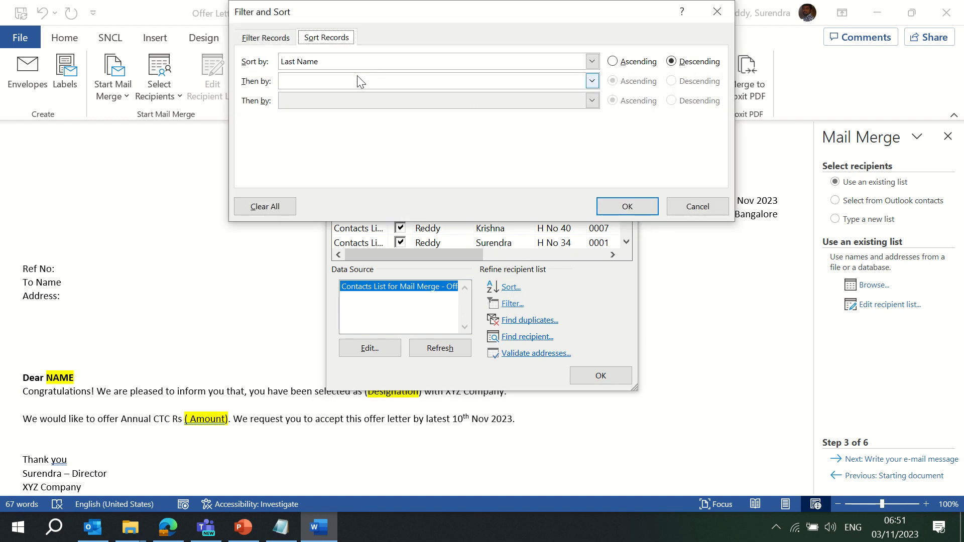
pyautogui.click(631, 212)
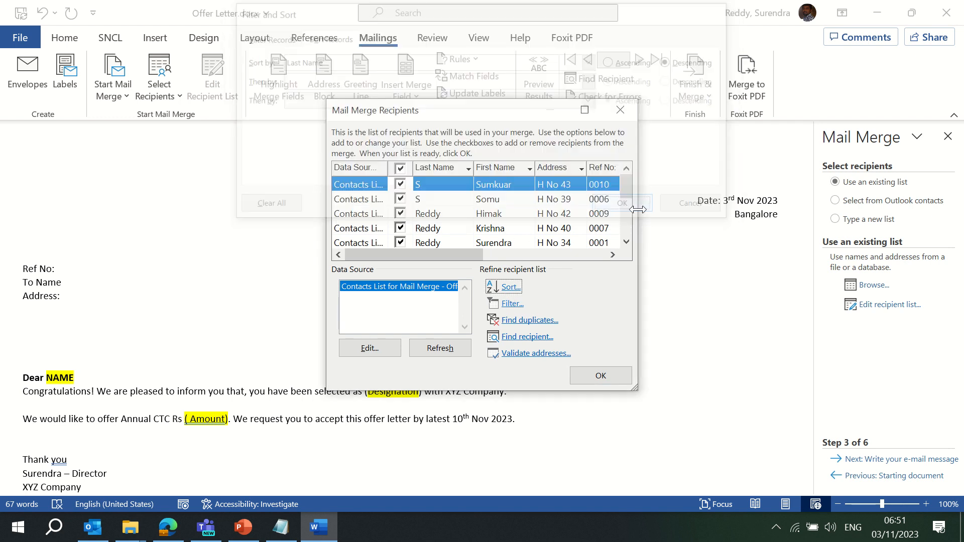
pyautogui.click(511, 305)
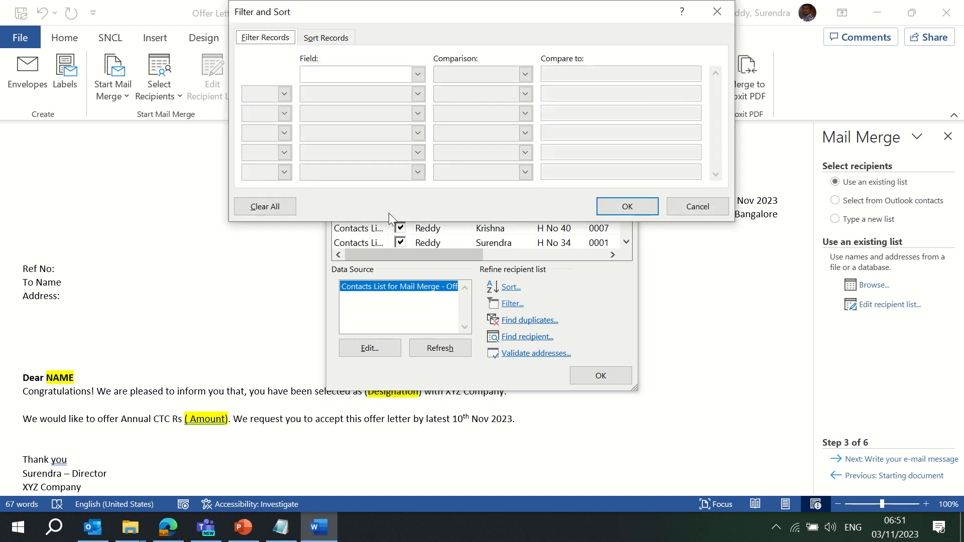
pyautogui.click(417, 75)
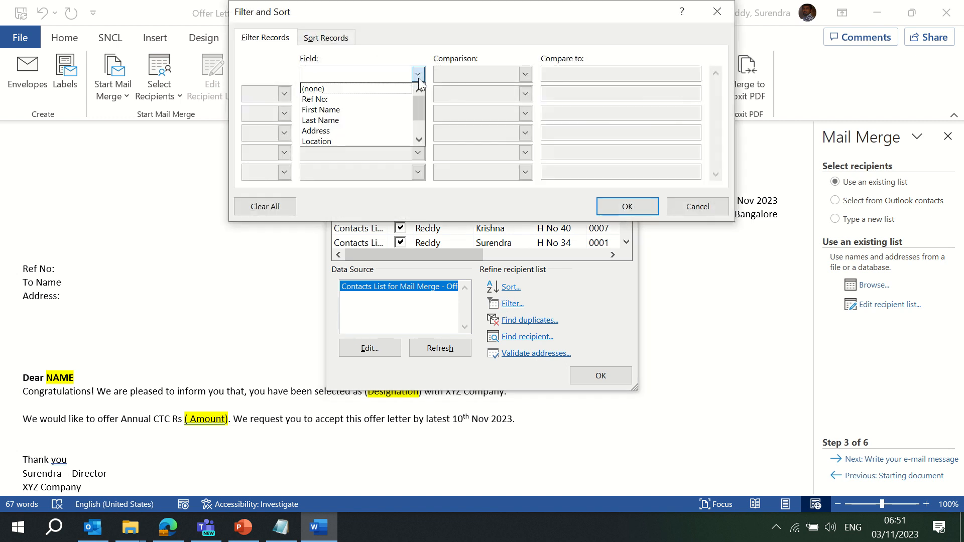
pyautogui.click(418, 75)
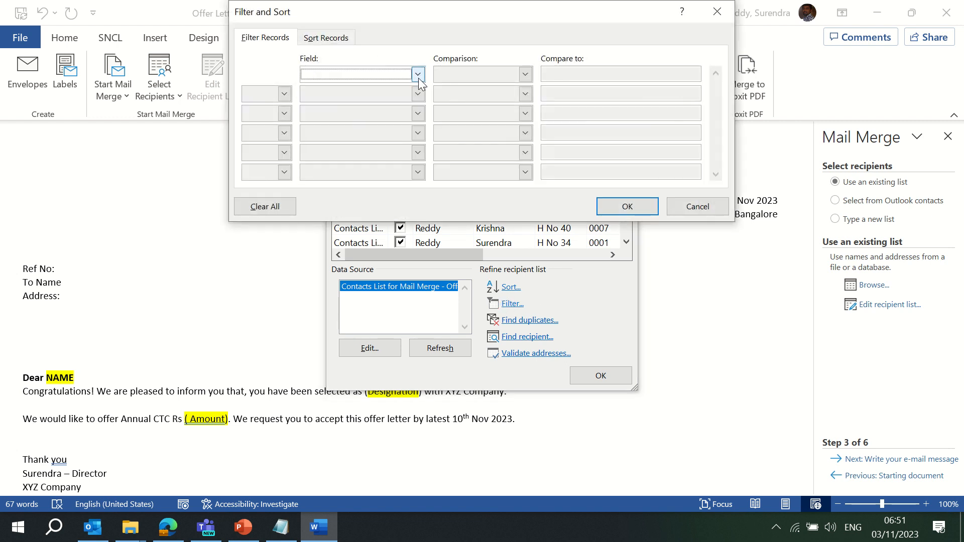
pyautogui.click(689, 207)
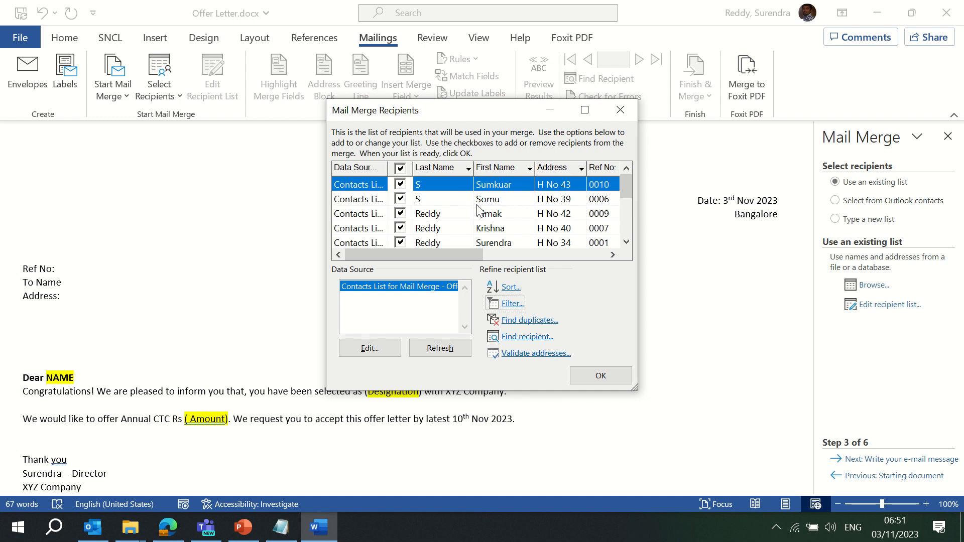
pyautogui.click(533, 338)
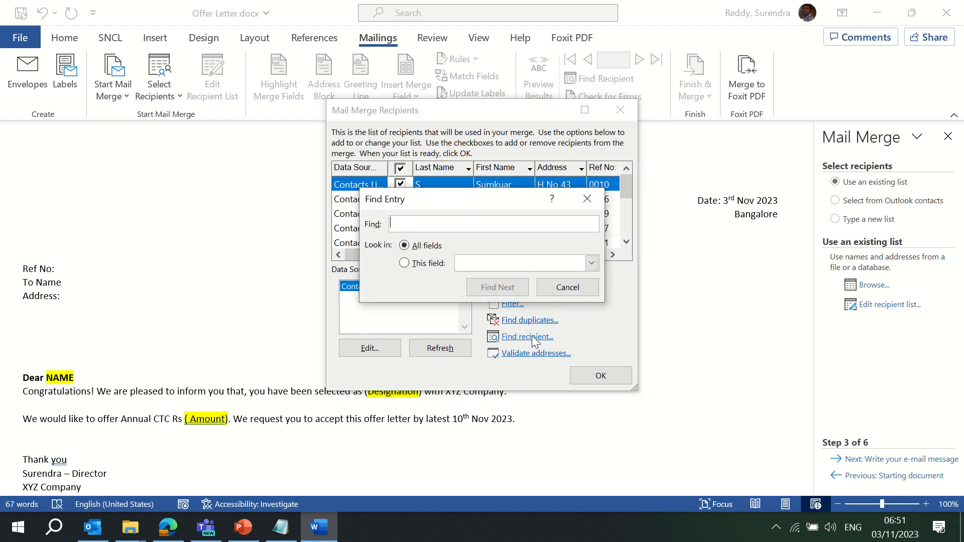
pyautogui.click(566, 287)
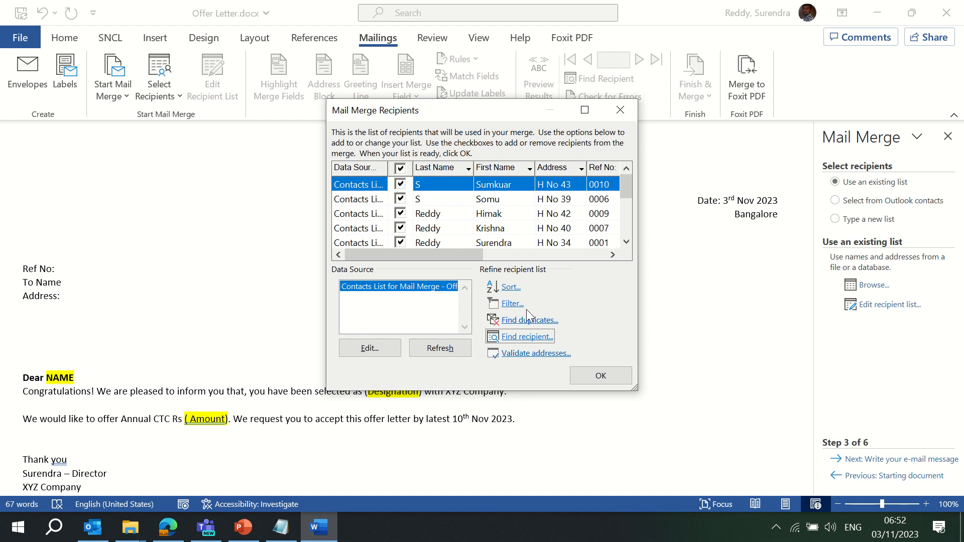
pyautogui.moveTo(512, 114); pyautogui.dragTo(450, 124)
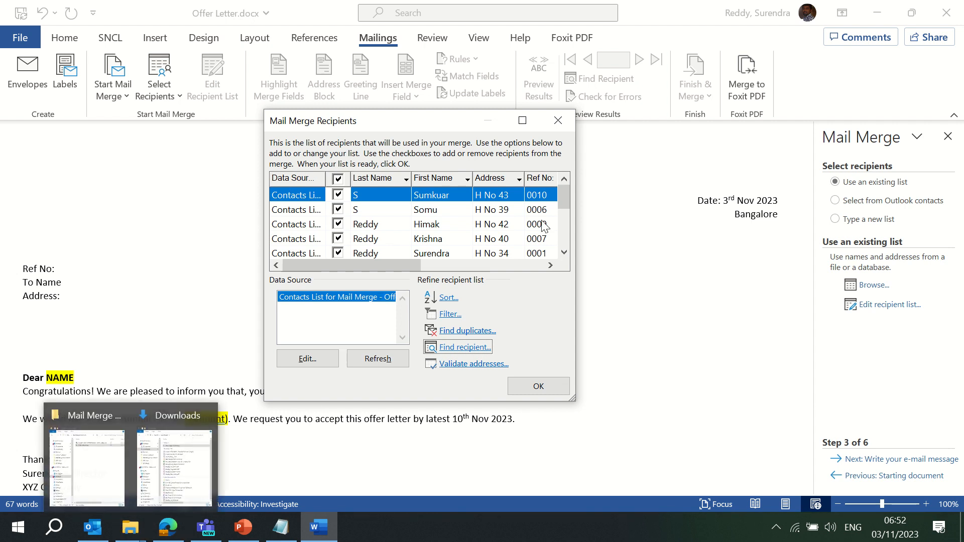
pyautogui.moveTo(559, 198); pyautogui.dragTo(563, 253)
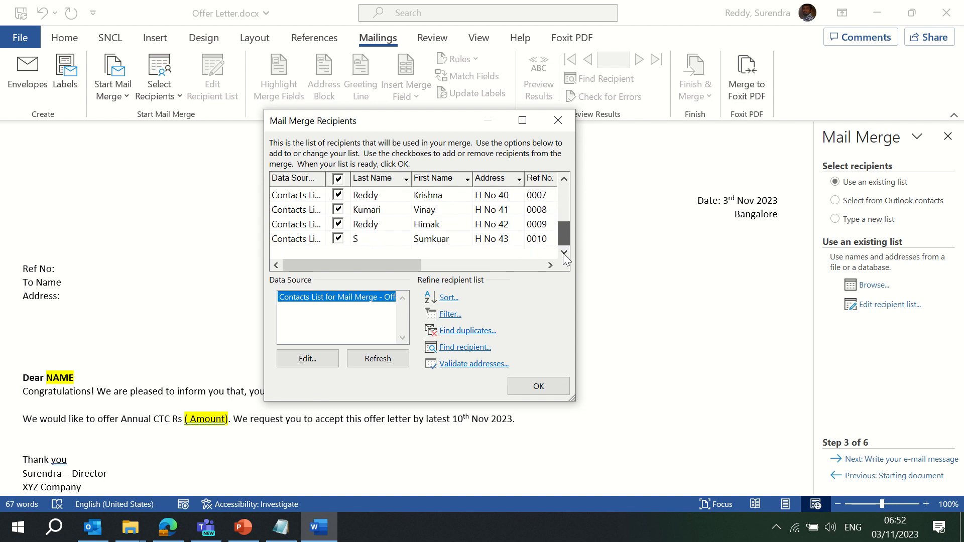
pyautogui.click(130, 527)
pyautogui.click(117, 481)
# Open the Contacts List workbook in Excel, enable editing, and dismiss the connection error
pyautogui.doubleClick(231, 106)
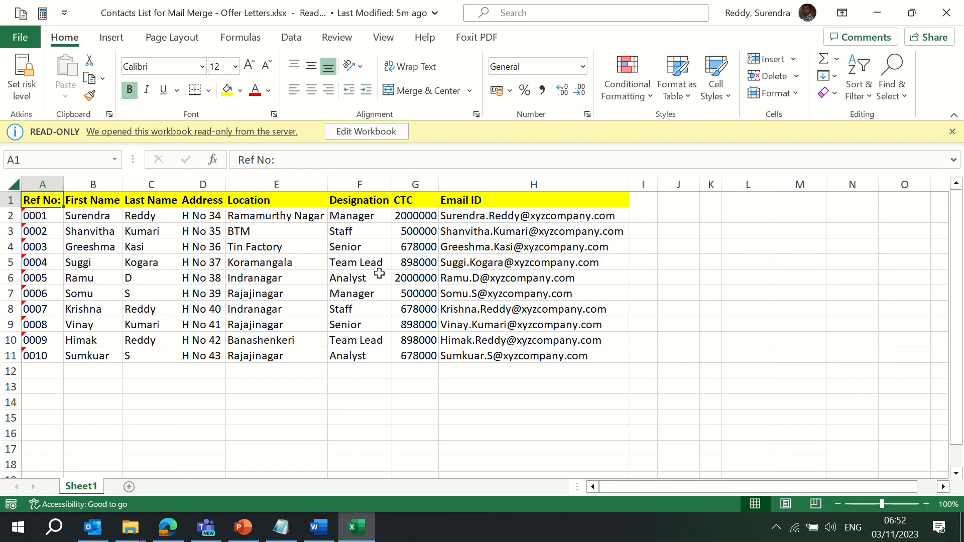
pyautogui.click(373, 134)
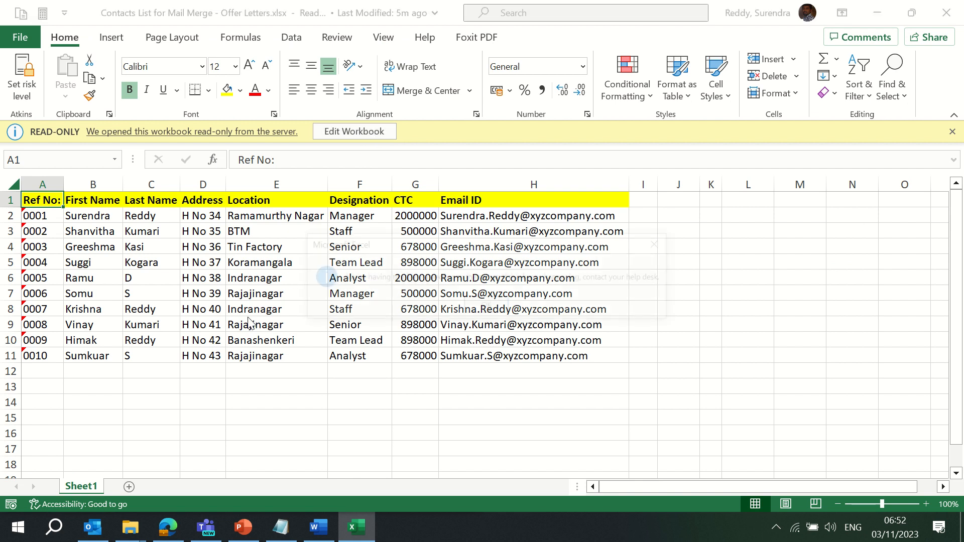
pyautogui.click(487, 309)
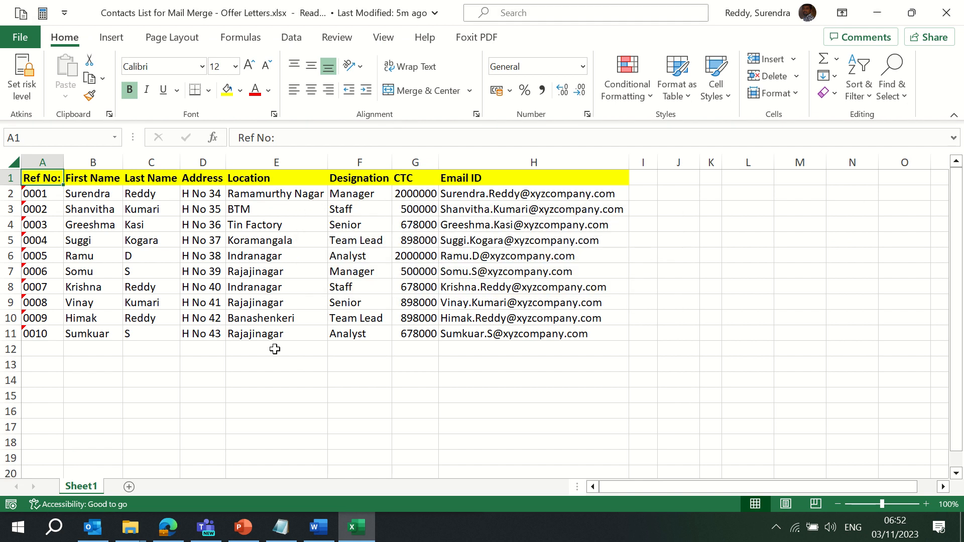
# Enter Ref No '0011 in A12 and the new contact's first name in row 12
pyautogui.click(51, 347)
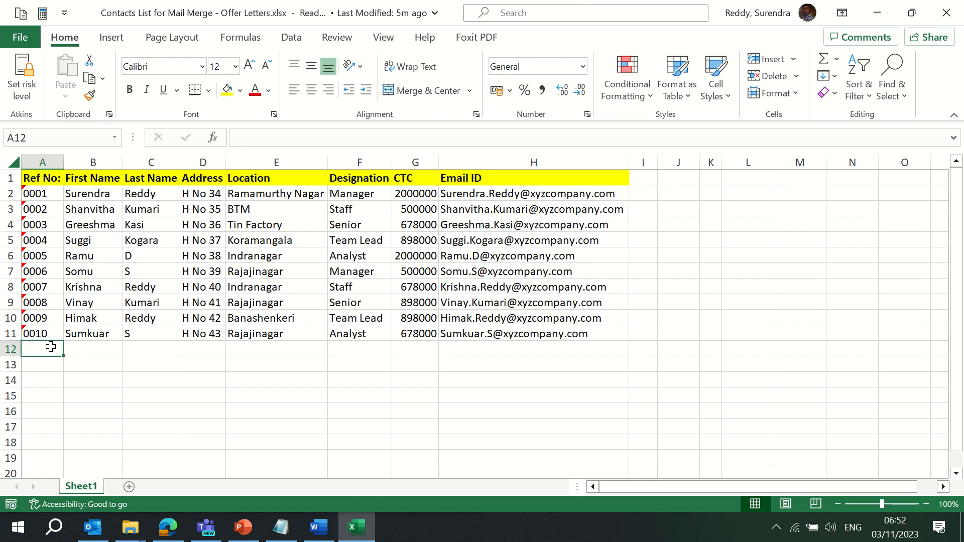
pyautogui.write('0')
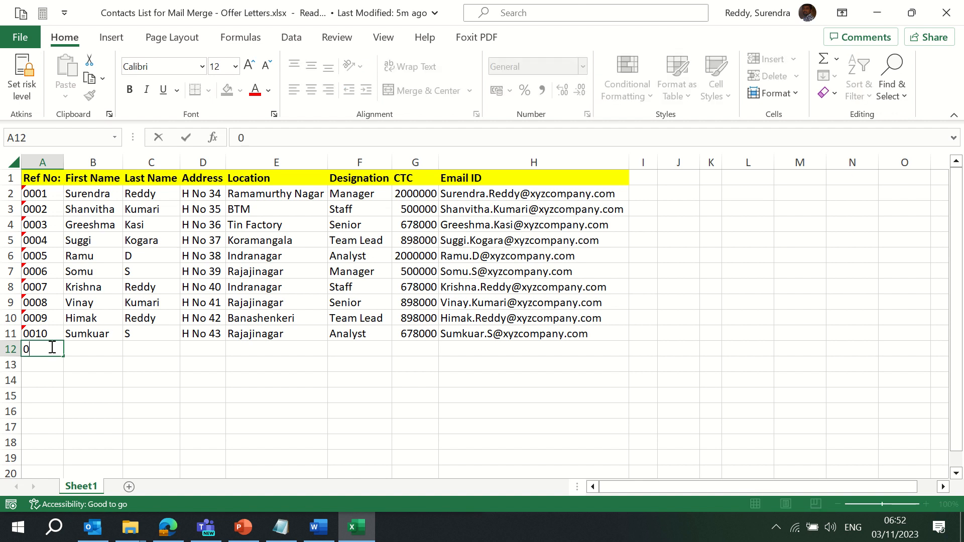
pyautogui.write('011')
pyautogui.press('Return')
pyautogui.click(52, 347)
pyautogui.write("'0011")
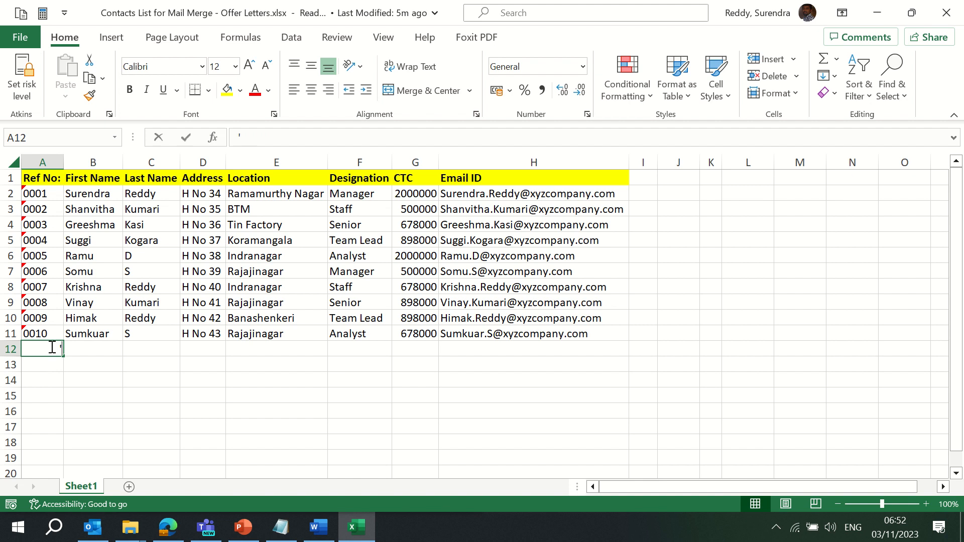
pyautogui.press('Return')
pyautogui.press('Up')
pyautogui.press('Right')
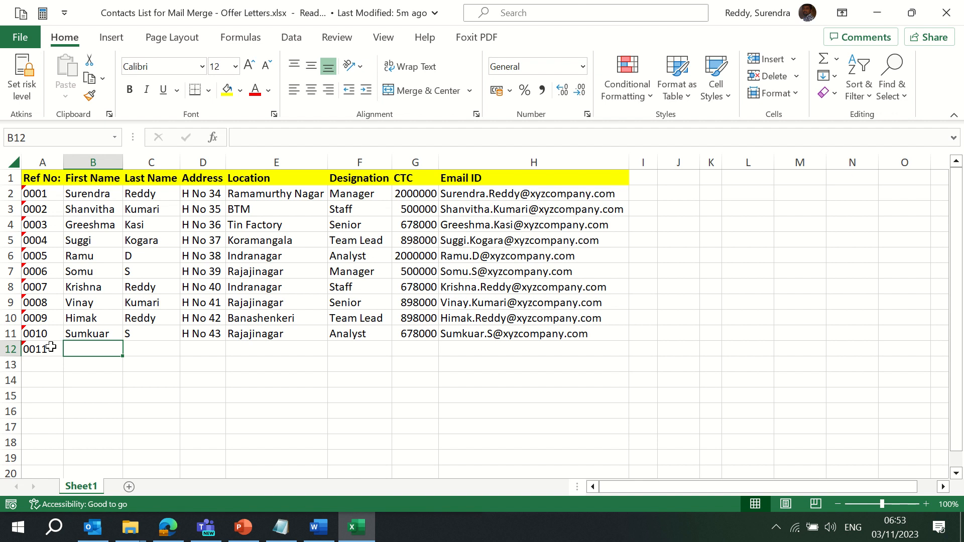
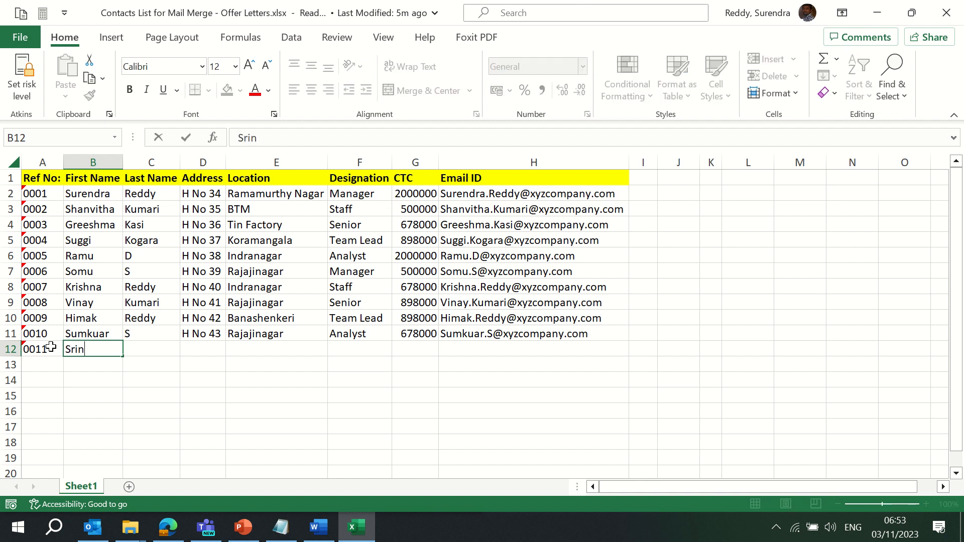
pyautogui.press('Return')
pyautogui.press('Up')
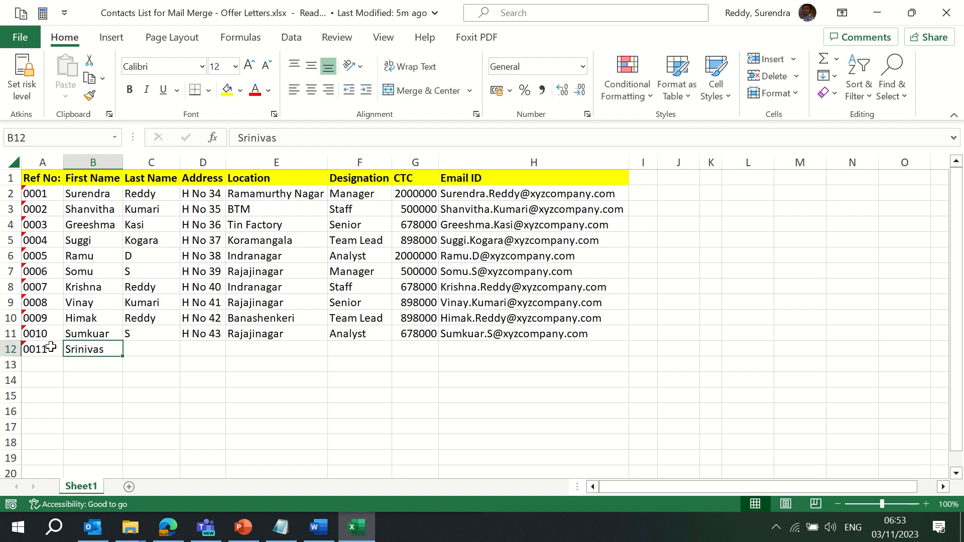
pyautogui.press('Return')
pyautogui.press('Up')
pyautogui.press('Right')
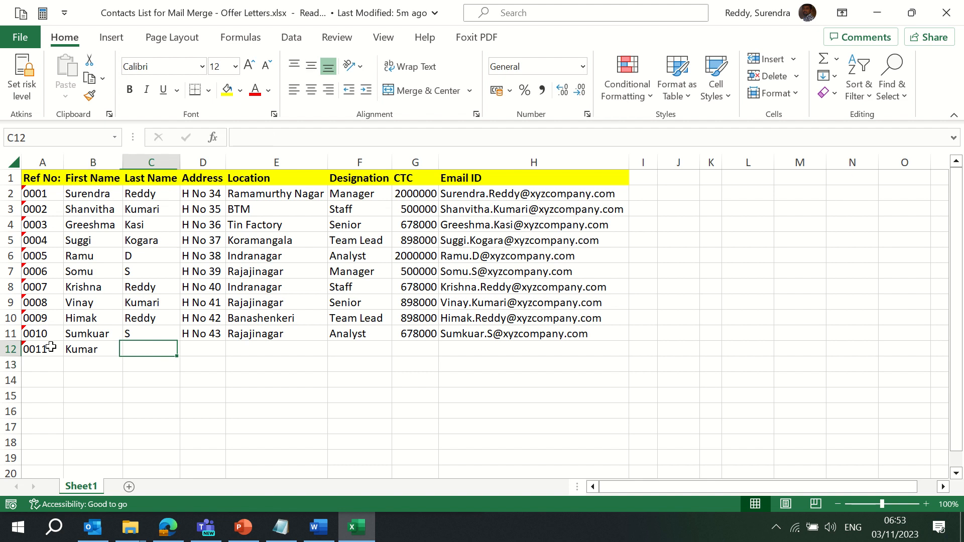
pyautogui.press('Left')
pyautogui.press('Right')
# Fill in the last name, H No 450, BTM, Manager and CTC 450000, then save
pyautogui.write('Srini')
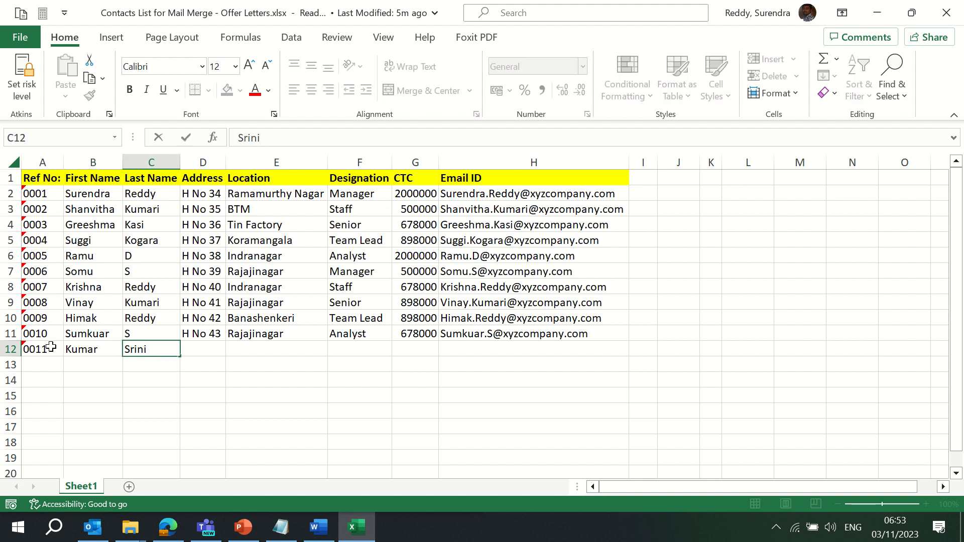
pyautogui.press('Tab')
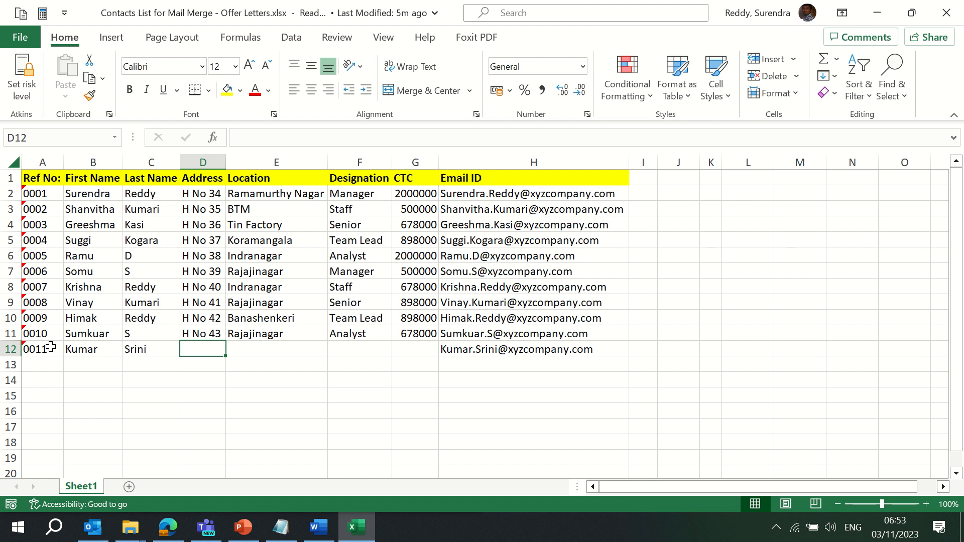
pyautogui.write('H Bo')
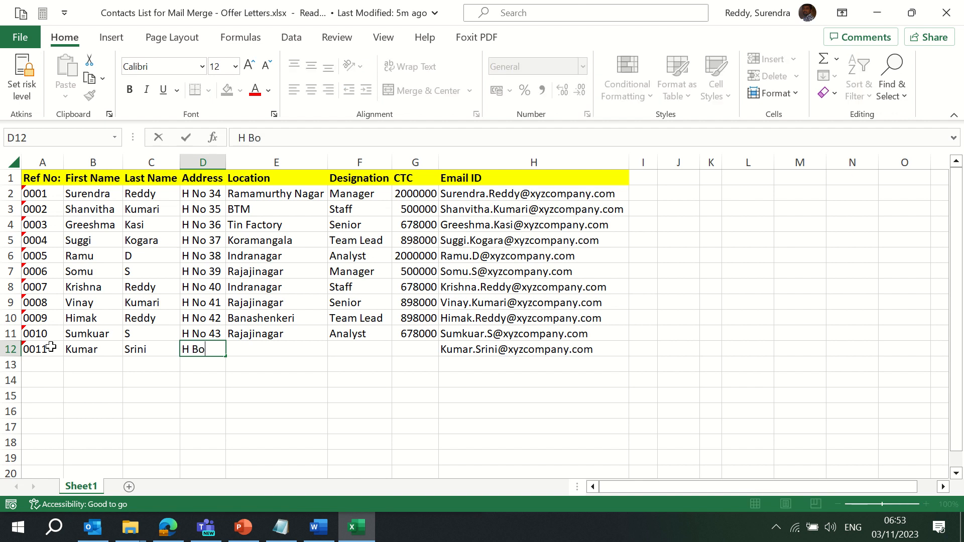
pyautogui.press('BackSpace')
pyautogui.press('BackSpace')
pyautogui.write('No 450')
pyautogui.press('Tab')
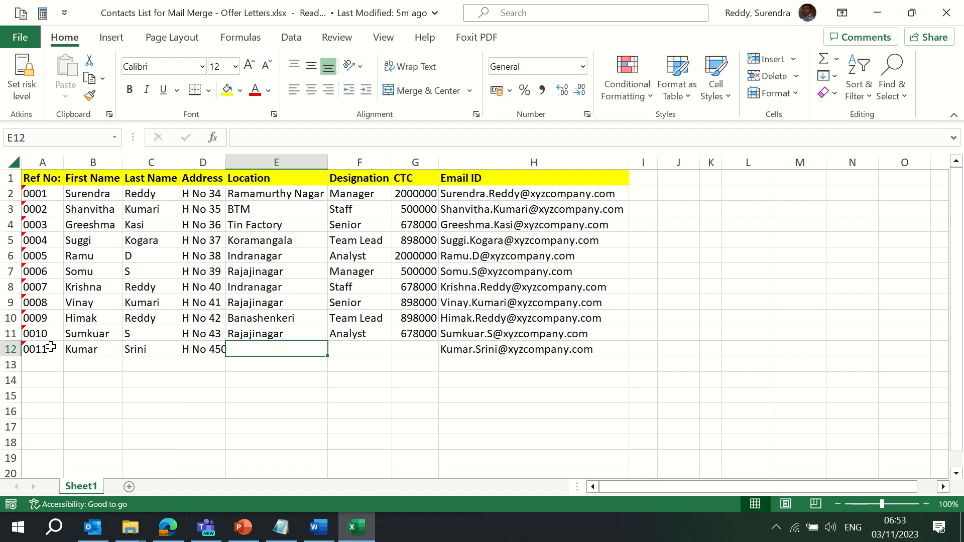
pyautogui.write('BTM')
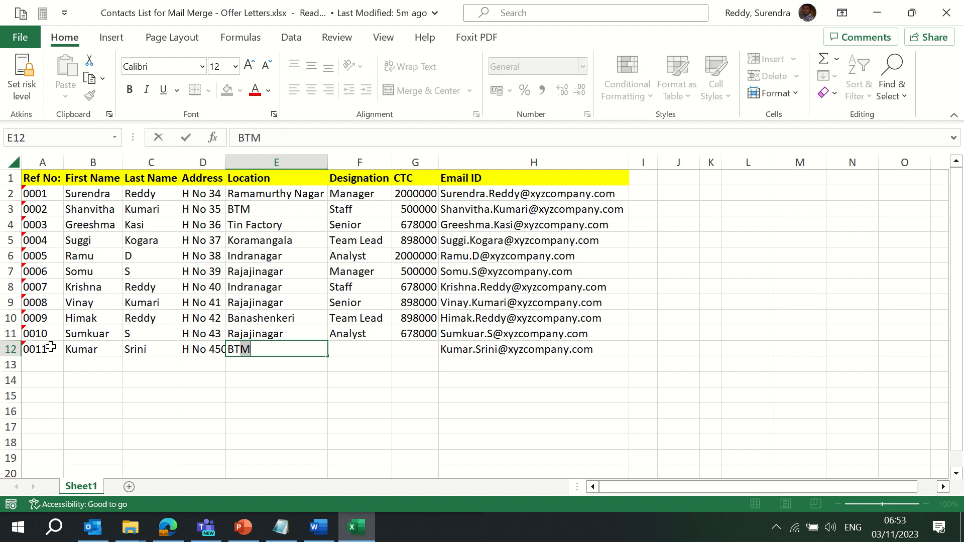
pyautogui.press('Tab')
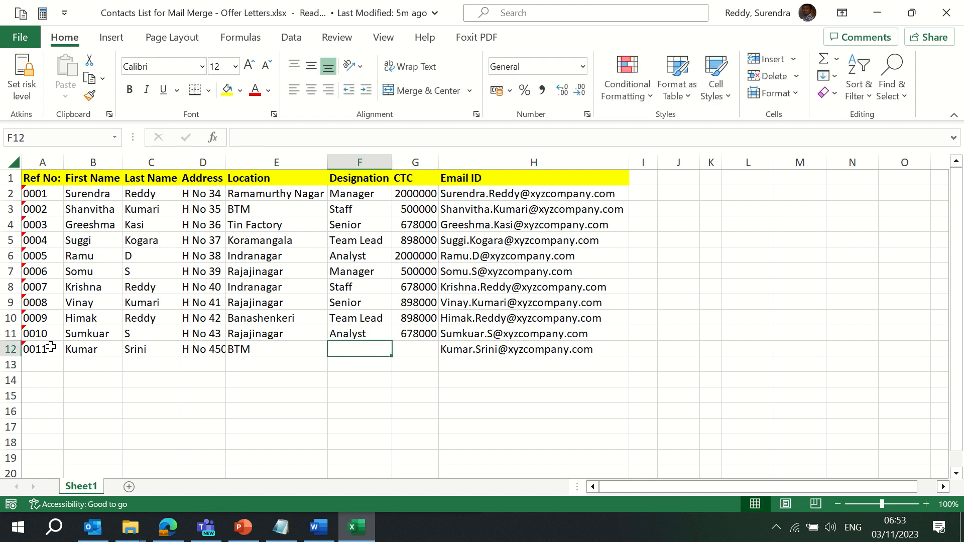
pyautogui.write('Manager')
pyautogui.press('Return')
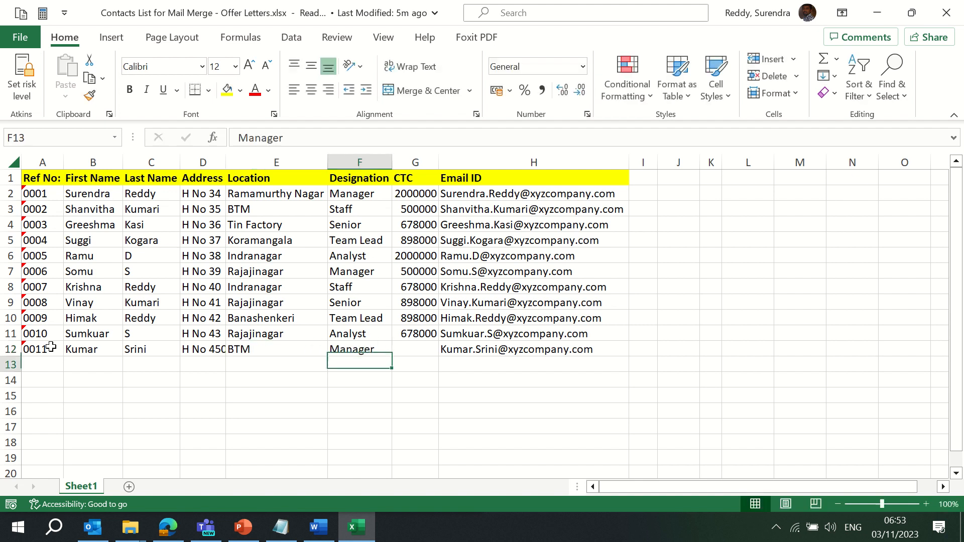
pyautogui.press('Up')
pyautogui.press('Right')
pyautogui.write('45')
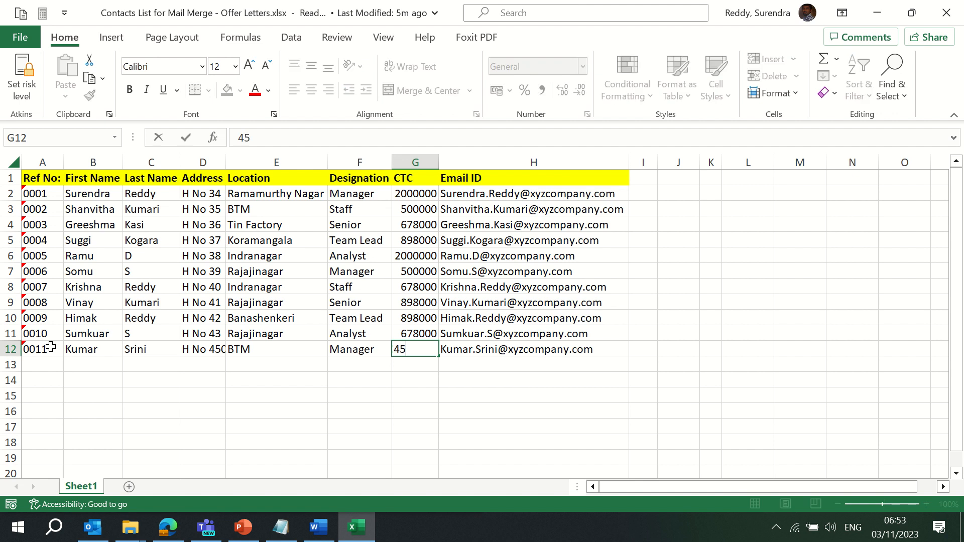
pyautogui.write('0000')
pyautogui.press('Return')
pyautogui.press('Up')
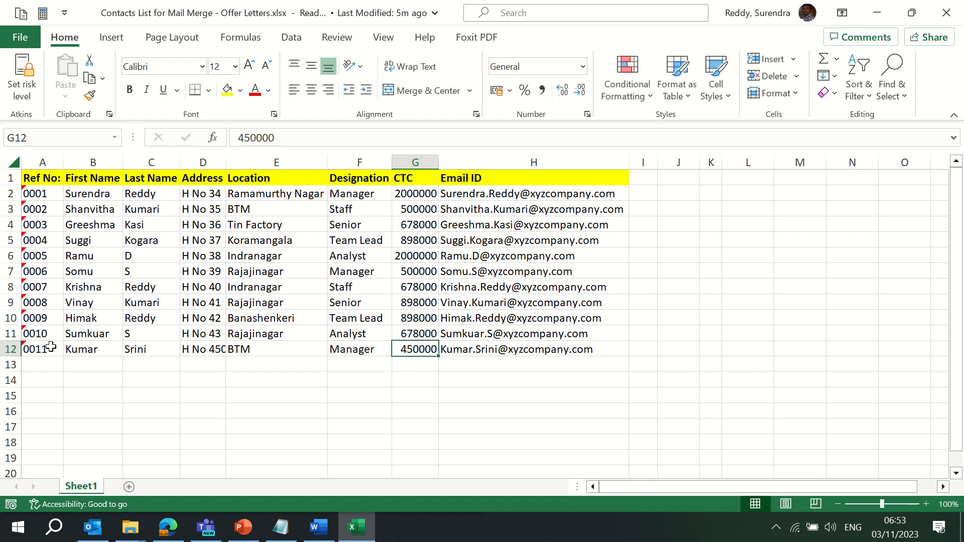
pyautogui.hotkey('ctrl', 'Up')
pyautogui.hotkey('ctrl', 's')
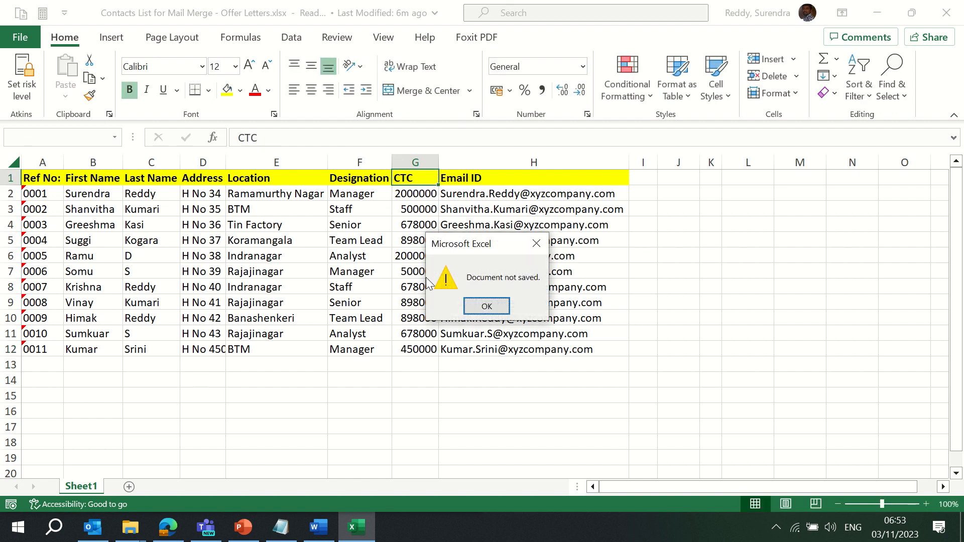
# Save the contacts as 'Copy of Contacts List for Mail Merge - Offer Letters' and return to Word
pyautogui.click(487, 306)
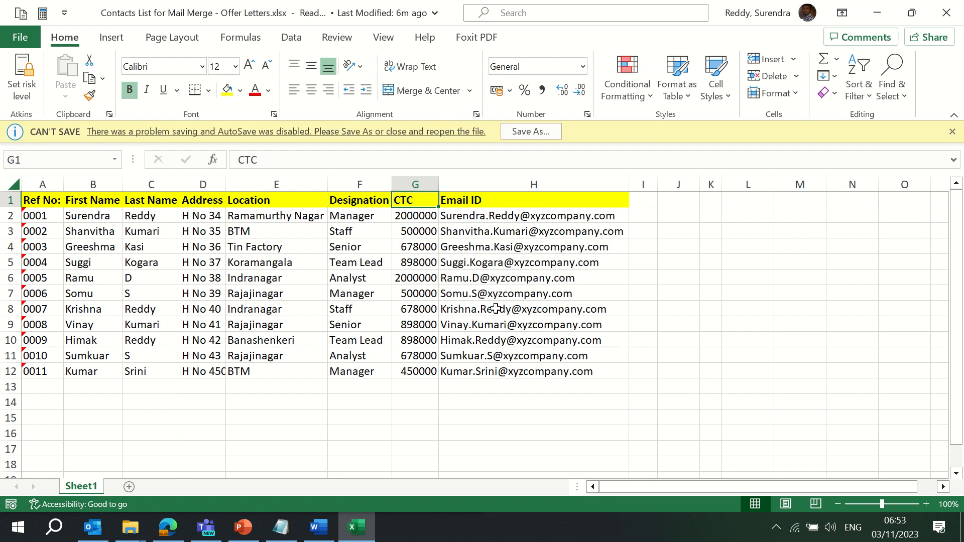
pyautogui.click(535, 131)
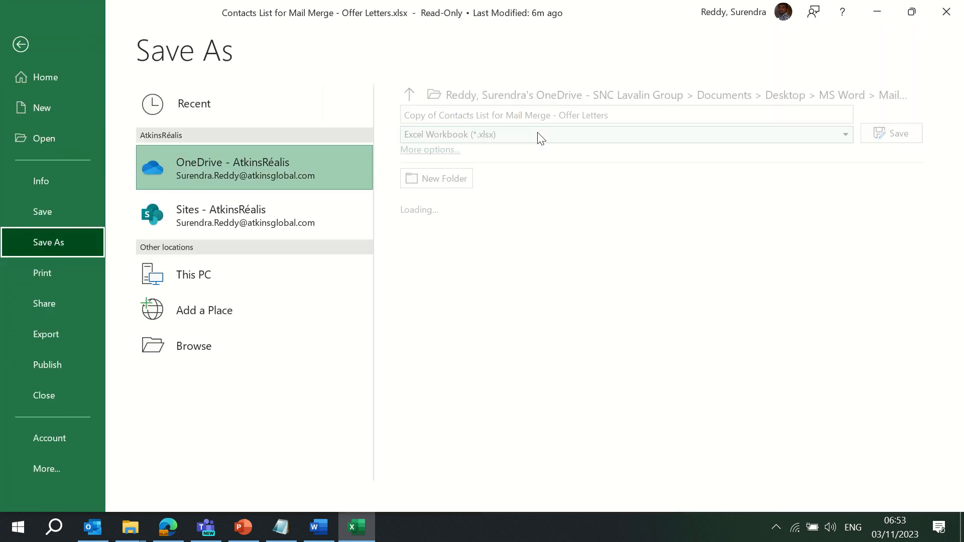
pyautogui.click(441, 115)
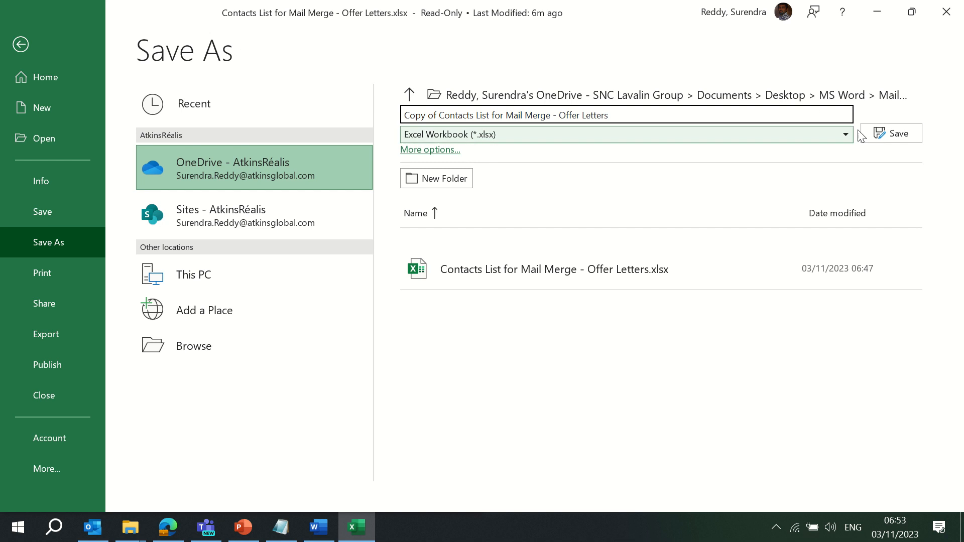
pyautogui.click(885, 132)
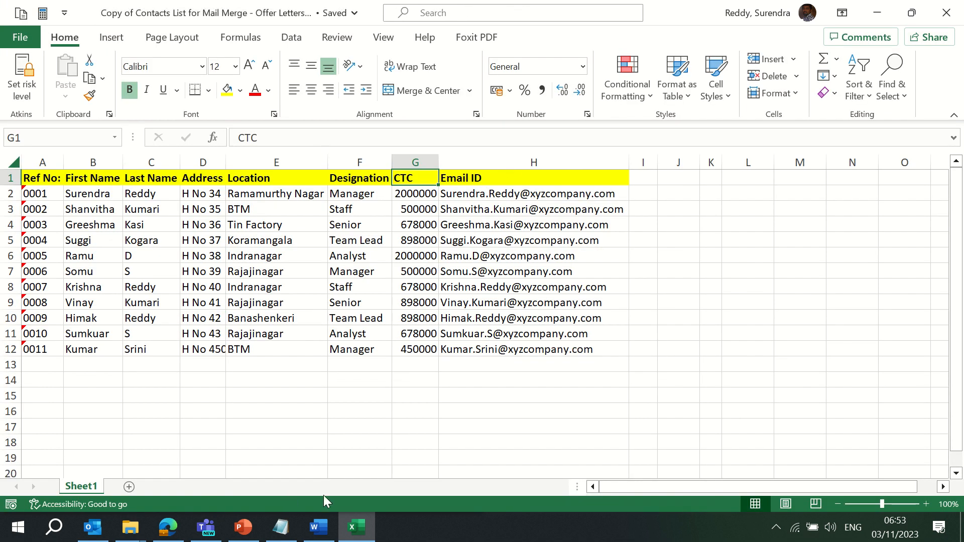
pyautogui.click(315, 527)
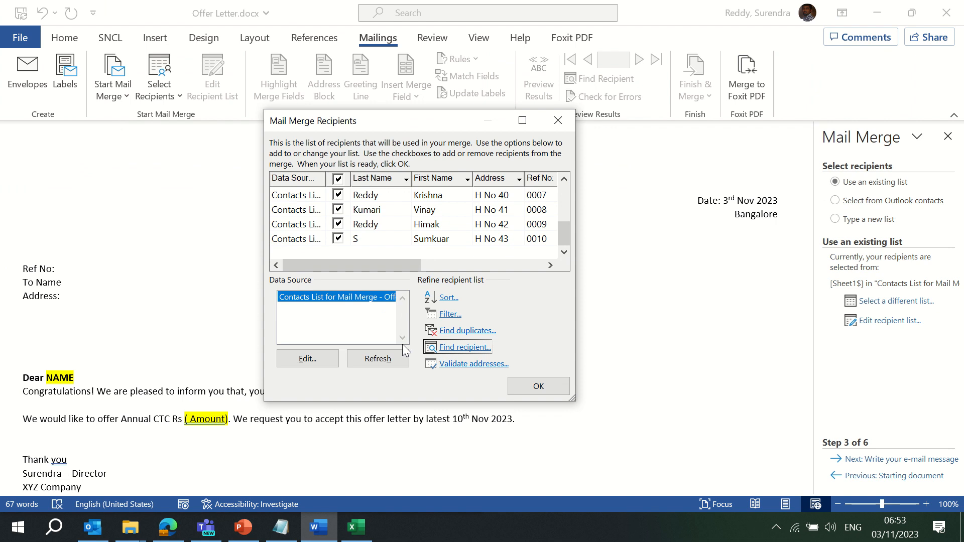
# Open the data source editor and add a new blank entry, dismissing the read-only warning
pyautogui.click(307, 359)
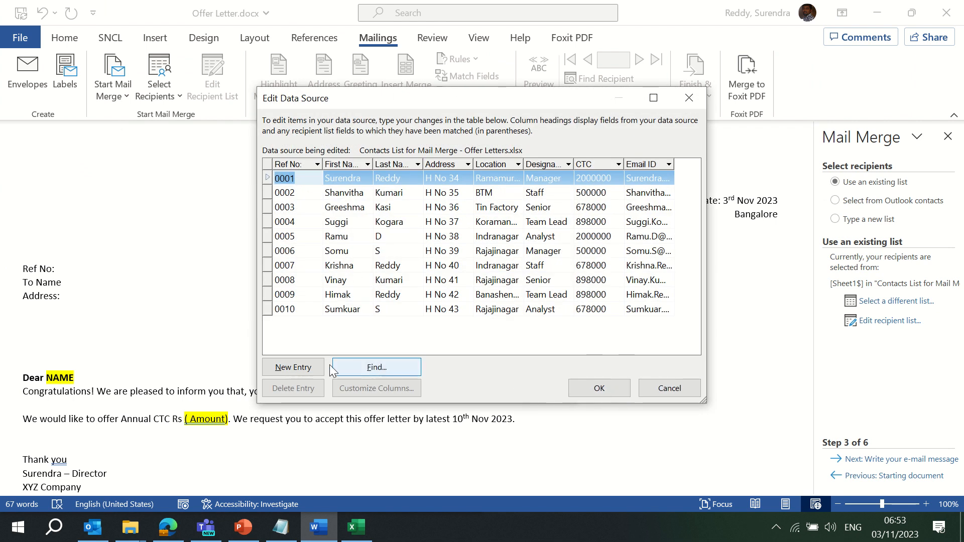
pyautogui.click(298, 371)
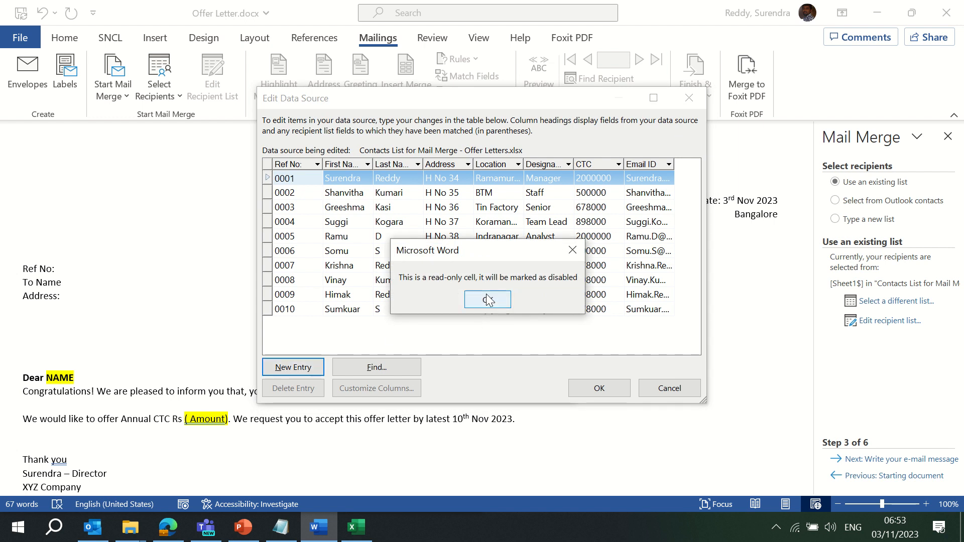
pyautogui.click(485, 300)
pyautogui.click(377, 368)
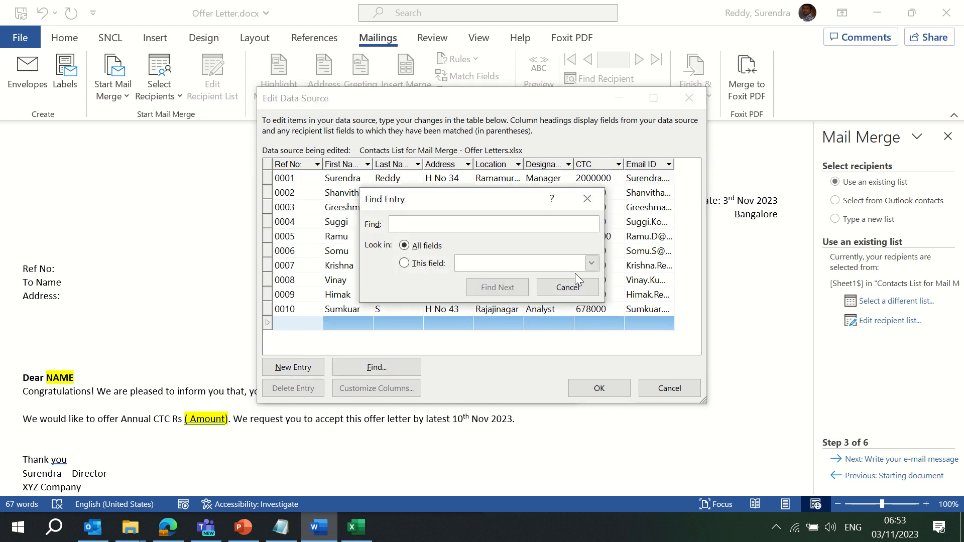
pyautogui.click(567, 287)
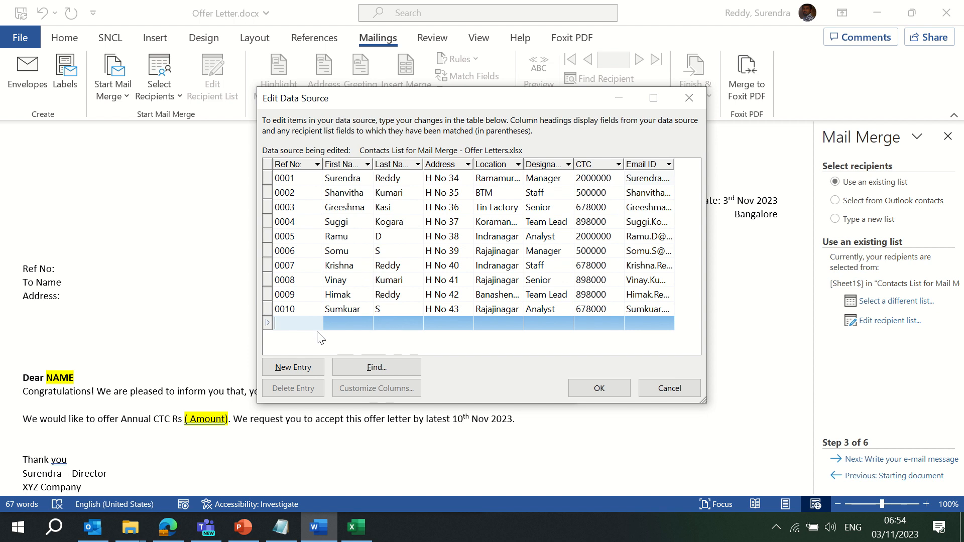
# Enter Ref No 0011 and the new recipient's first and last names
pyautogui.write('000')
pyautogui.press('BackSpace')
pyautogui.write('11')
pyautogui.press('Tab')
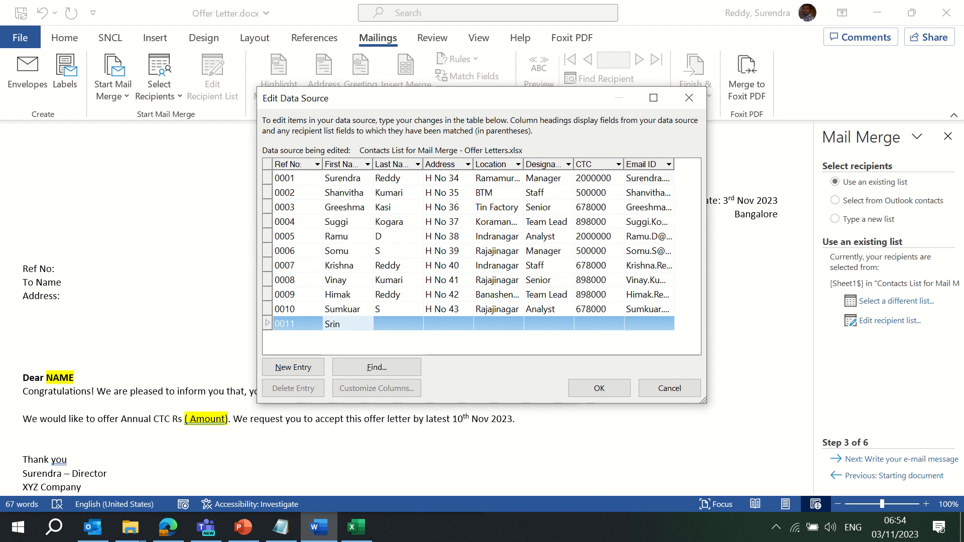
pyautogui.press('Tab')
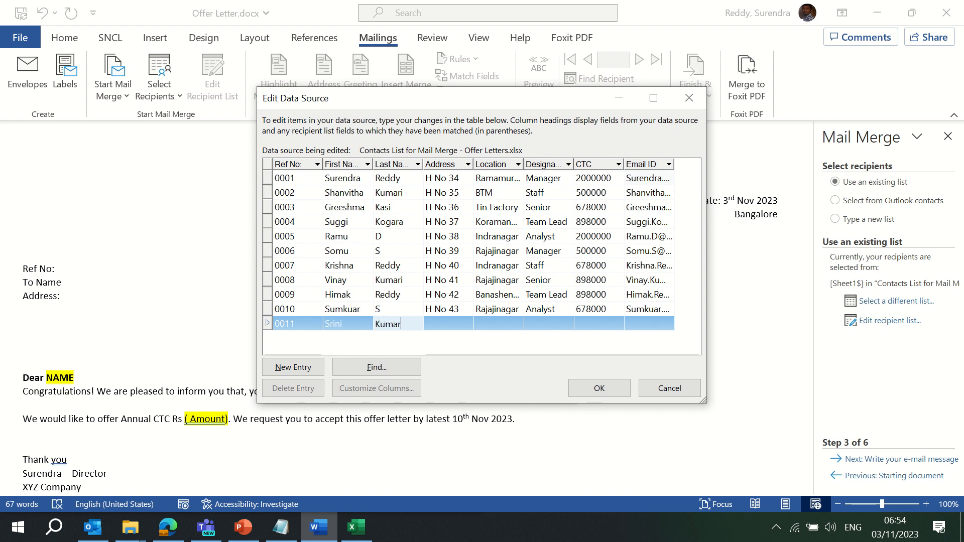
# Fill in H No 456, BTM, Manager, CTC 500000 and the recipient's e-mail, then save
pyautogui.press('Tab')
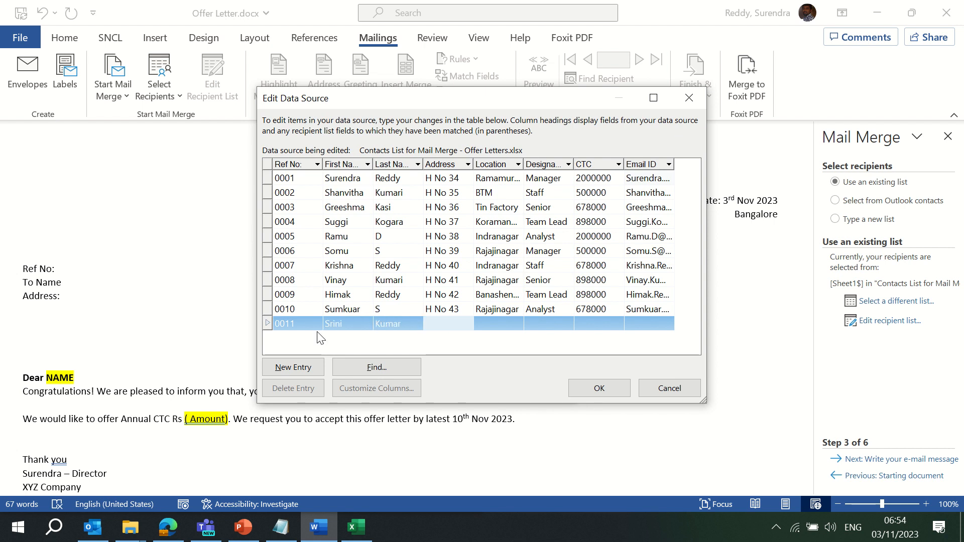
pyautogui.write('H N')
pyautogui.write('456')
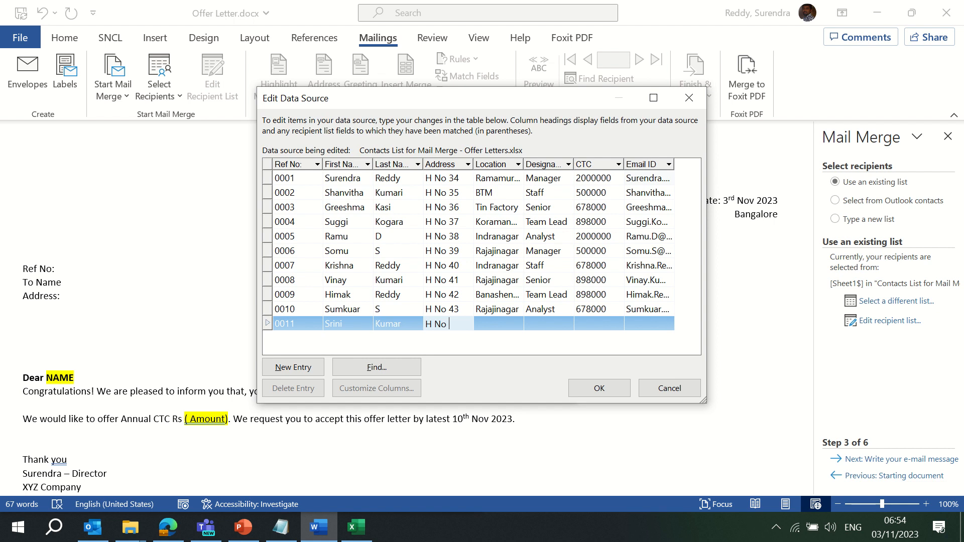
pyautogui.press('Tab')
pyautogui.write('B')
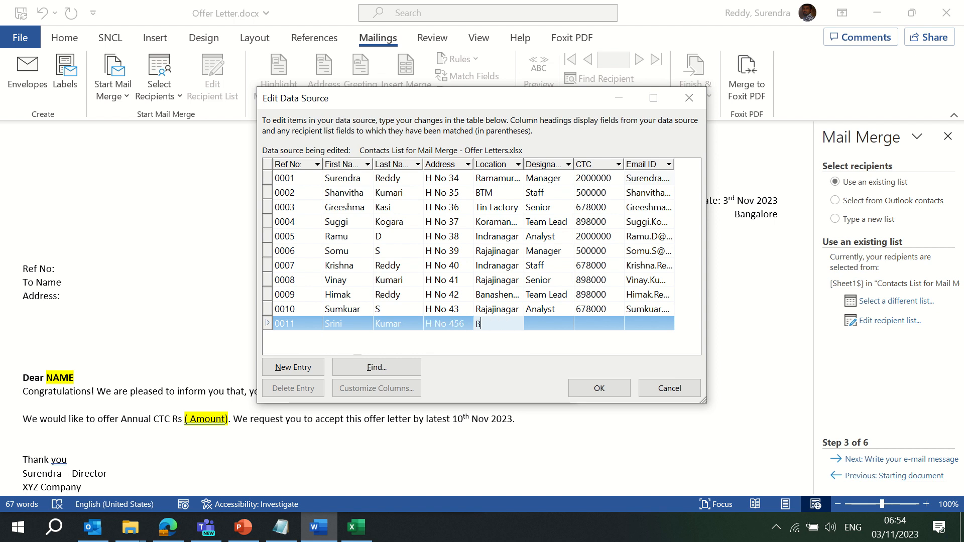
pyautogui.write('TM')
pyautogui.press('Tab')
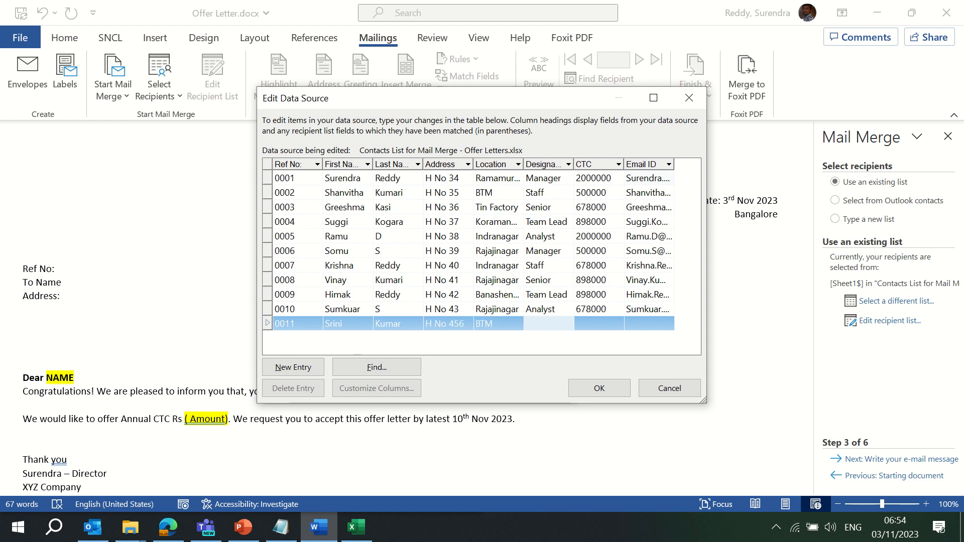
pyautogui.write('Manager')
pyautogui.press('Tab')
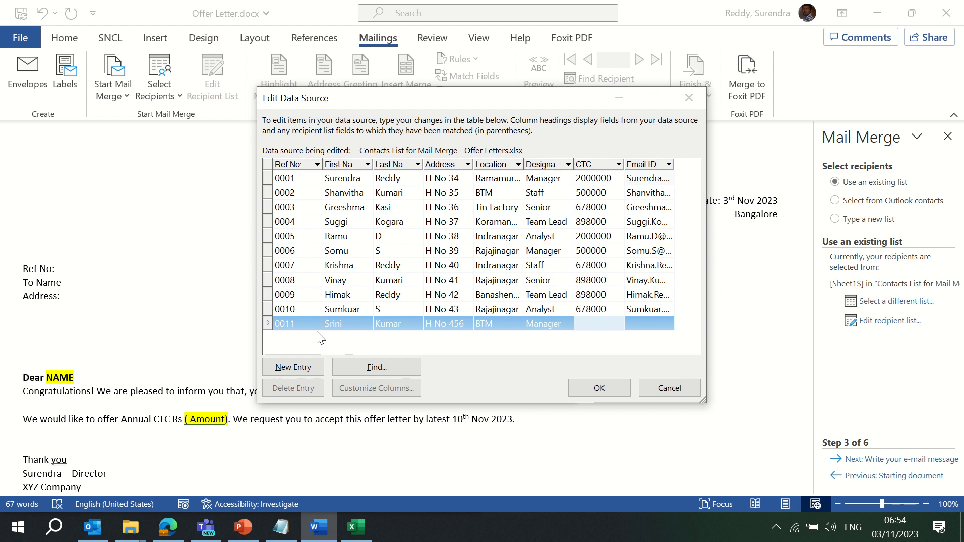
pyautogui.write('500000')
pyautogui.press('Tab')
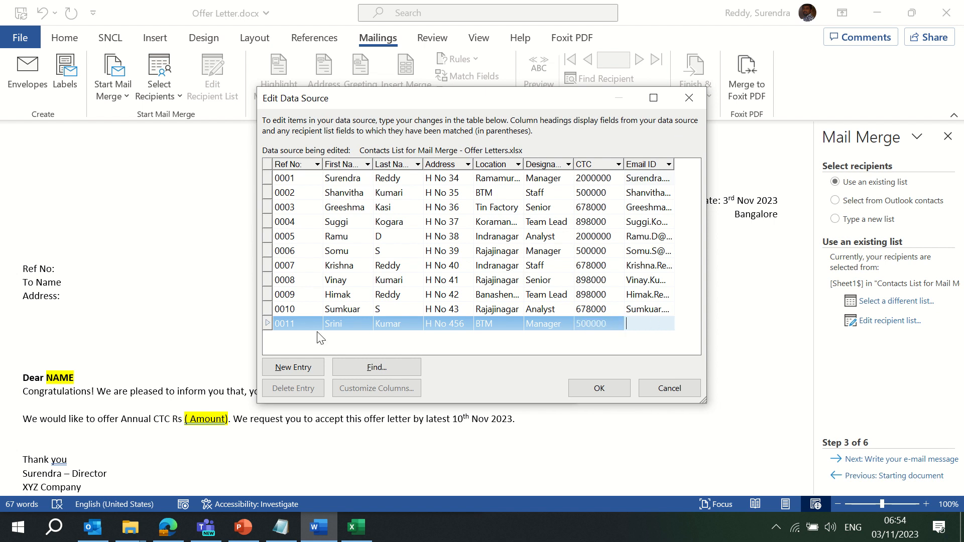
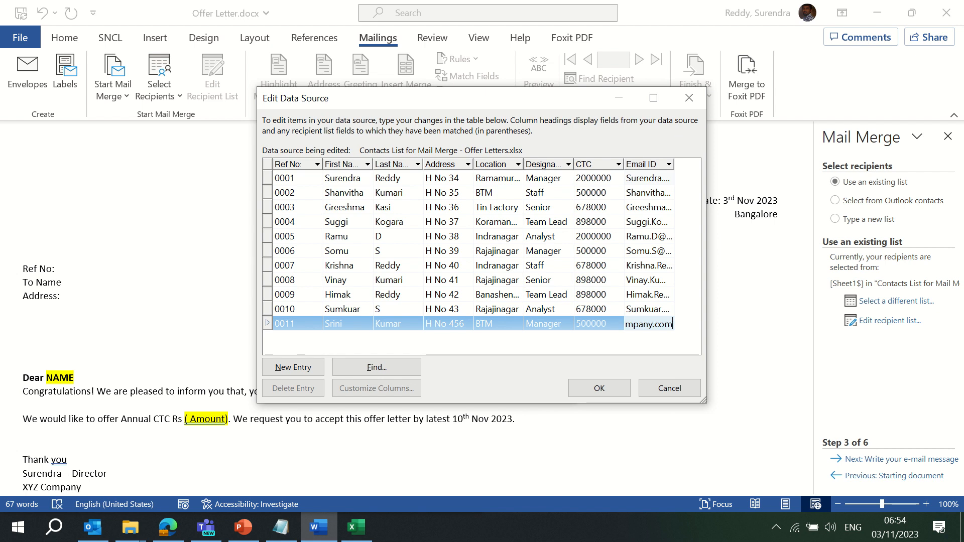
pyautogui.press('Tab')
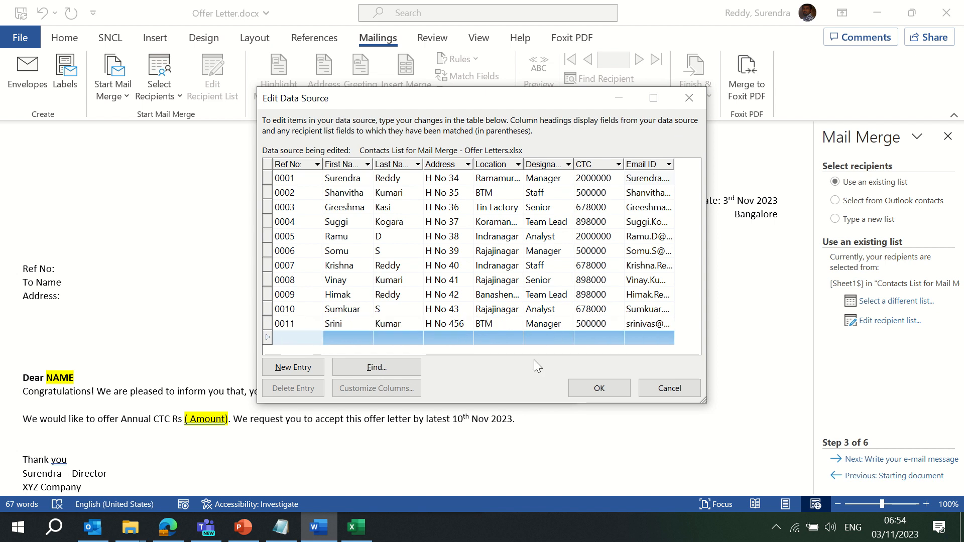
pyautogui.click(598, 387)
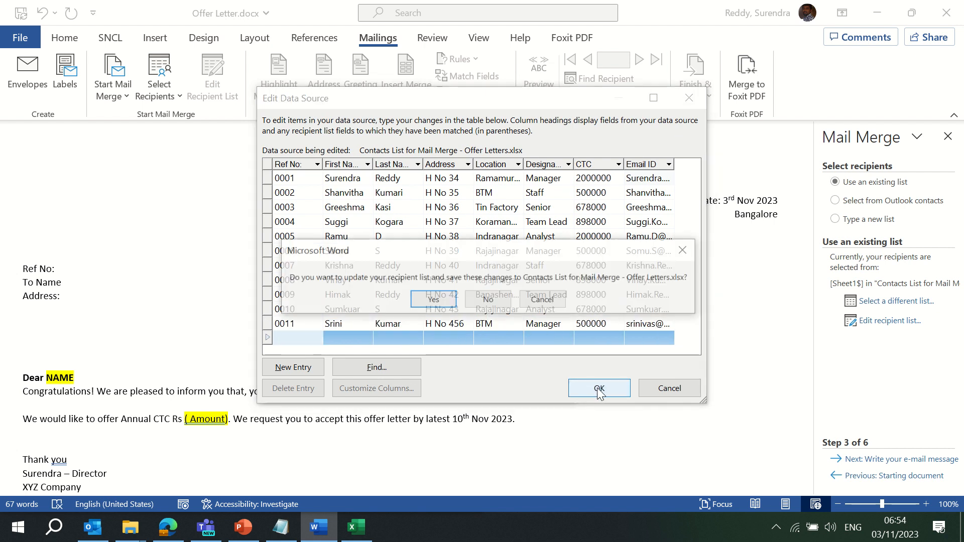
# Save the edited recipients to the contacts workbook, refresh to show recipient 0011, and continue to step 4
pyautogui.click(432, 301)
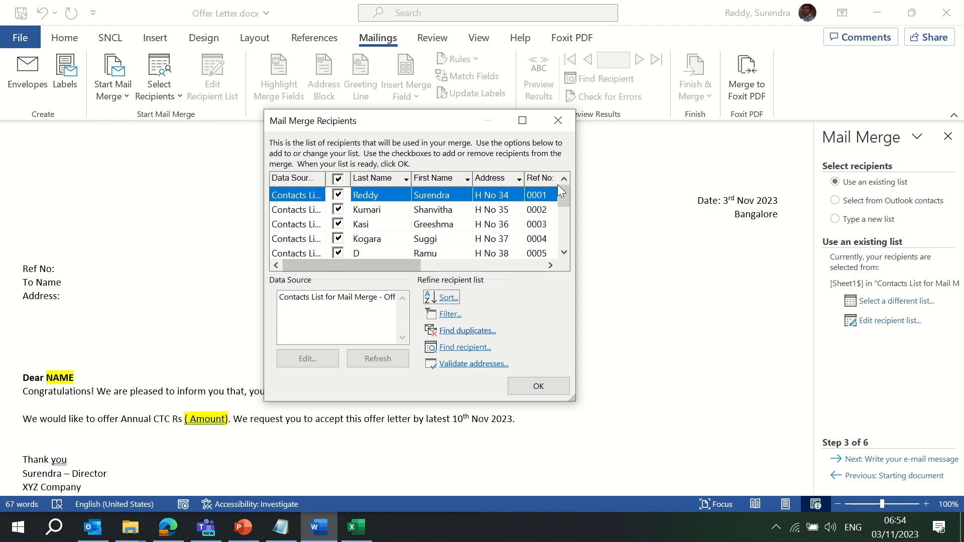
pyautogui.moveTo(562, 192); pyautogui.dragTo(565, 234)
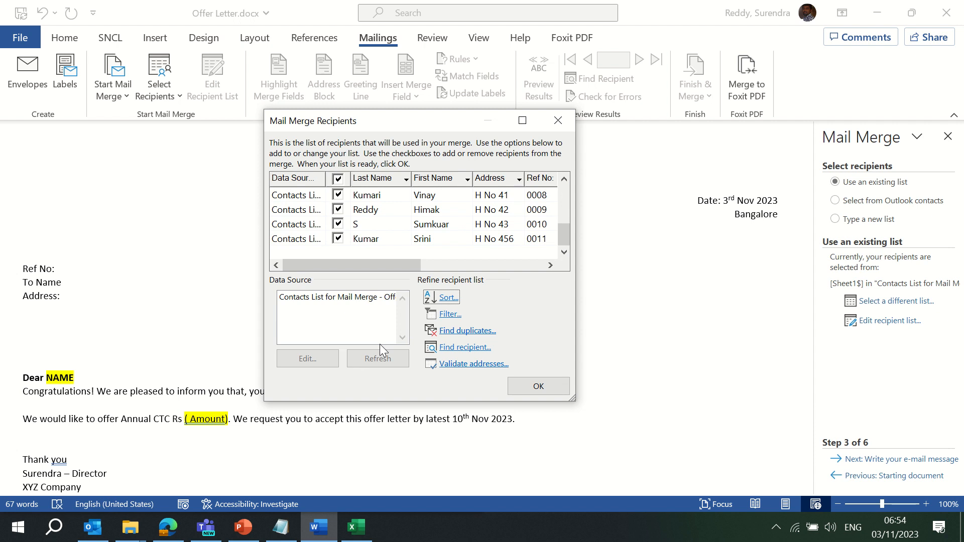
pyautogui.click(362, 297)
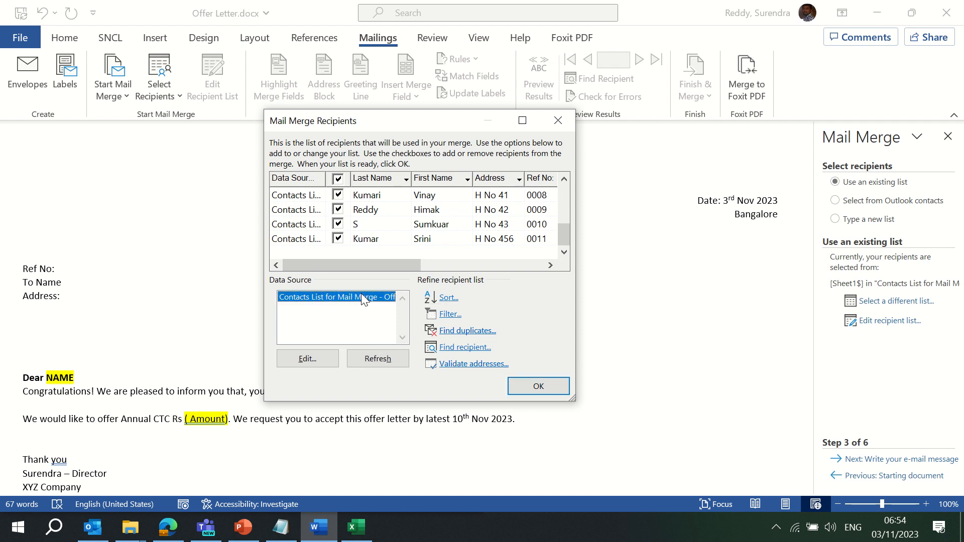
pyautogui.click(381, 362)
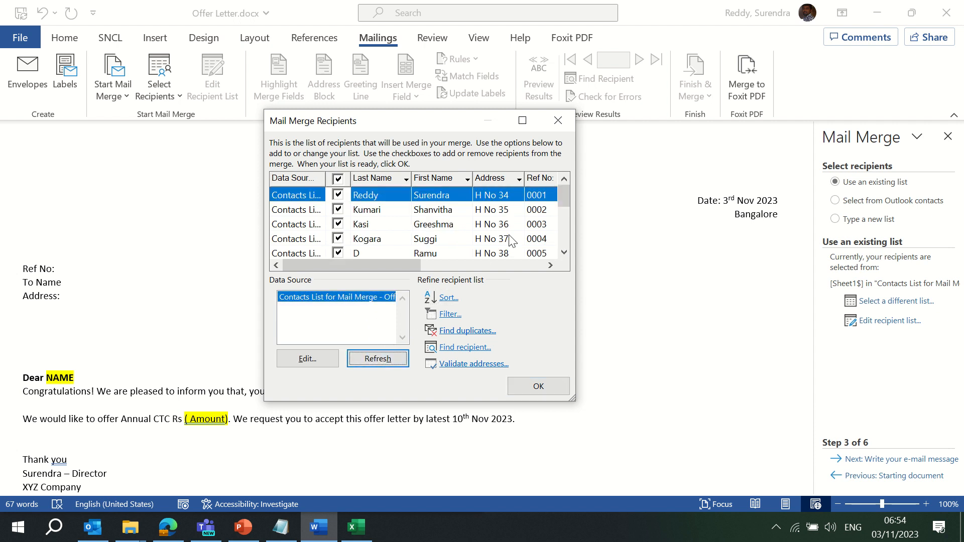
pyautogui.moveTo(565, 195); pyautogui.dragTo(564, 259)
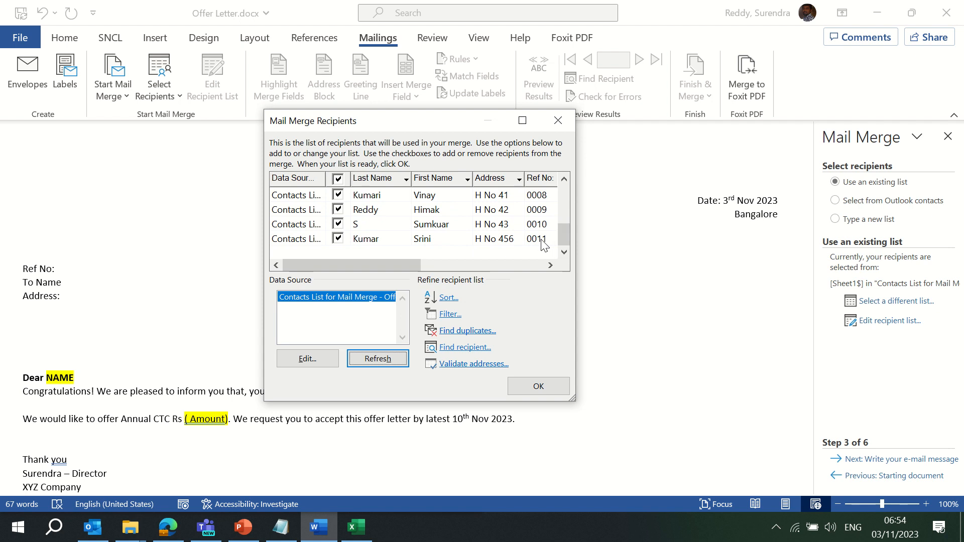
pyautogui.click(538, 386)
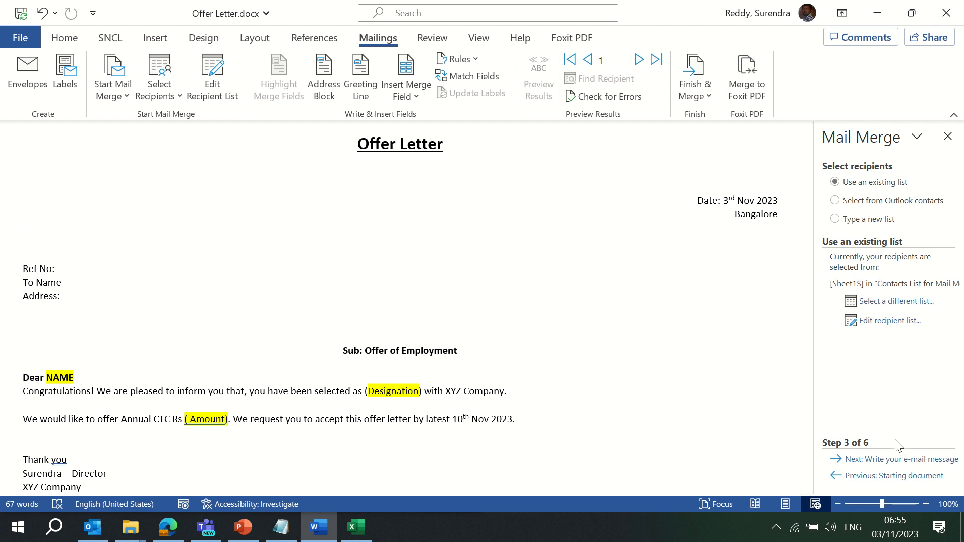
pyautogui.click(896, 460)
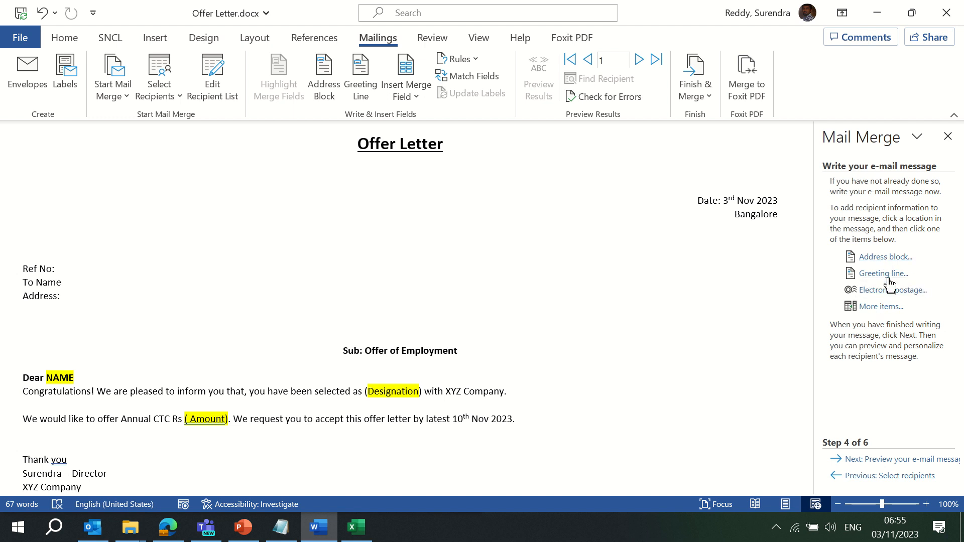
# Look at the Greeting Line options, then cancel without inserting a greeting line
pyautogui.click(889, 275)
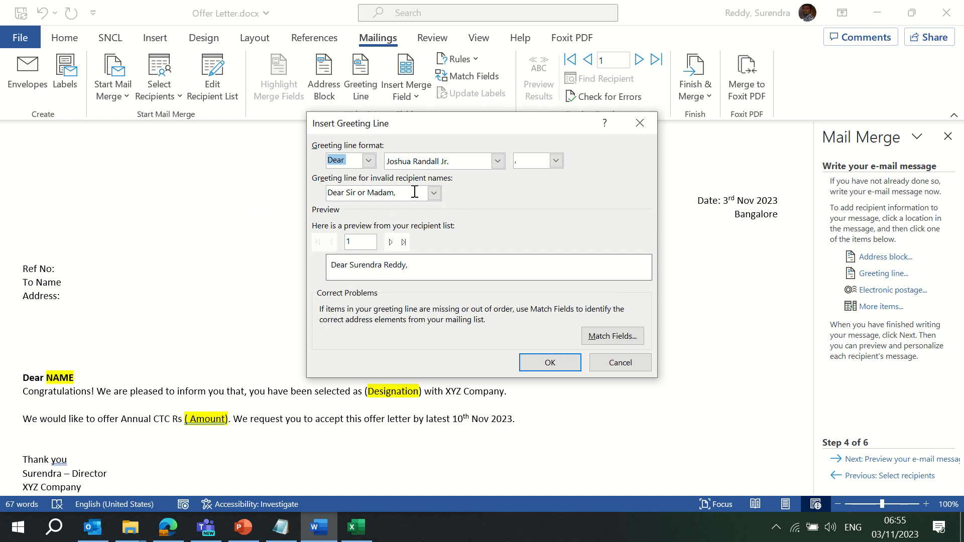
pyautogui.click(369, 162)
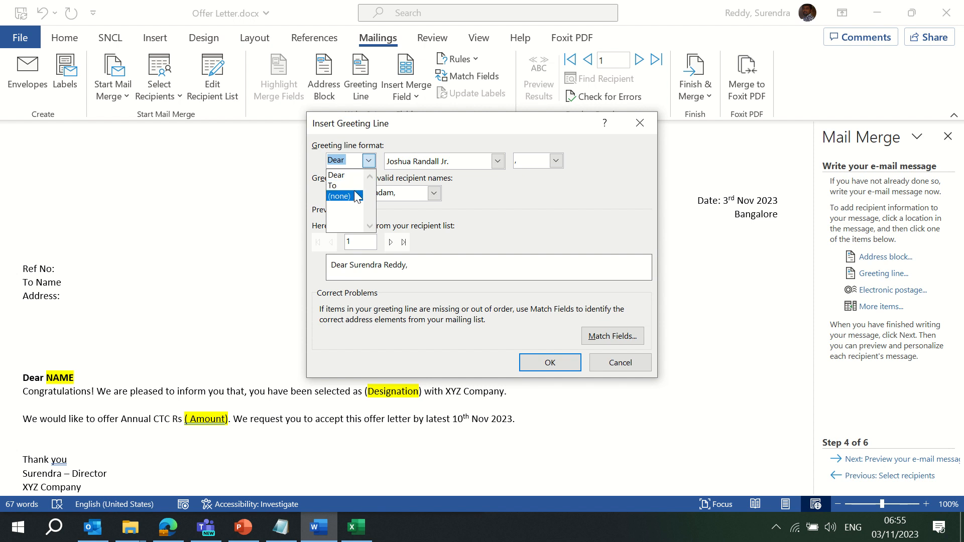
pyautogui.click(618, 367)
pyautogui.click(619, 367)
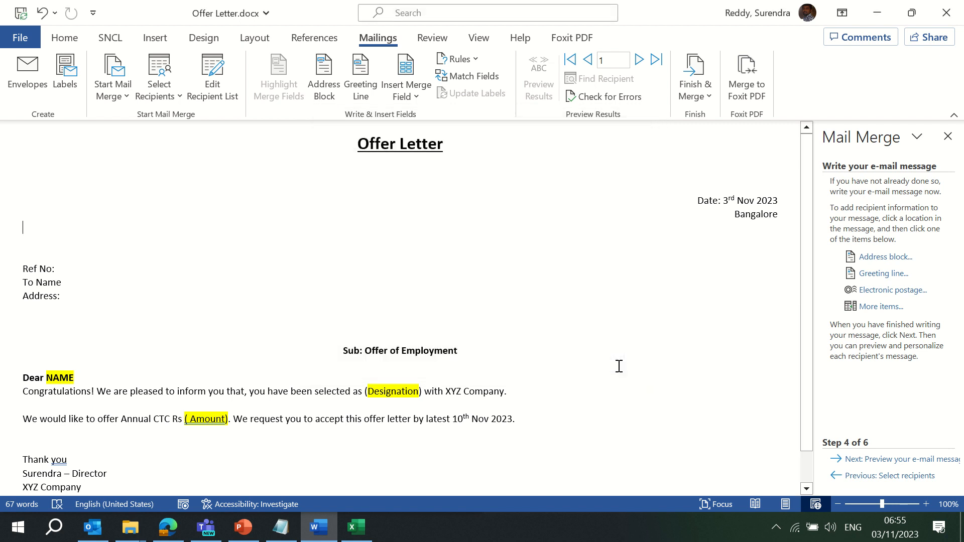
# Insert the «Ref_No» merge field after Ref No:
pyautogui.click(71, 267)
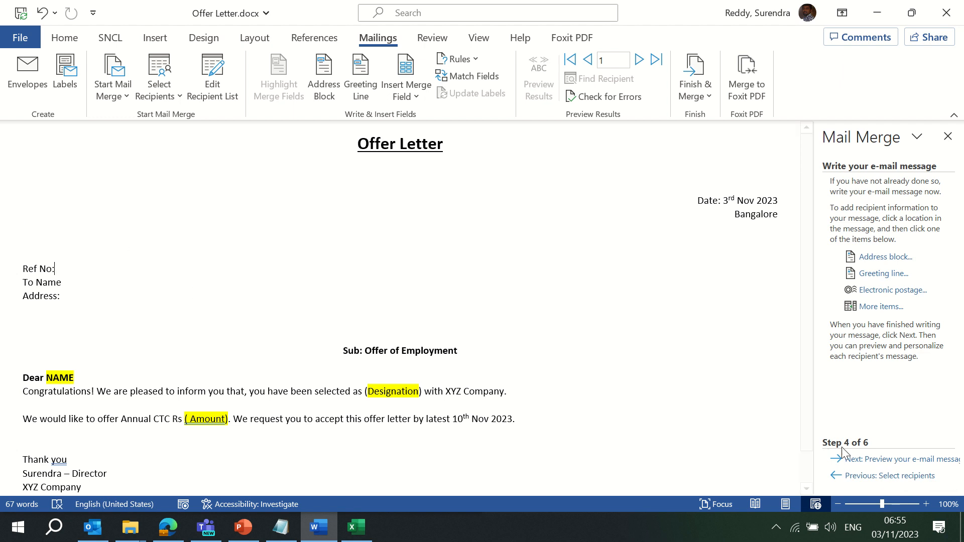
pyautogui.click(897, 460)
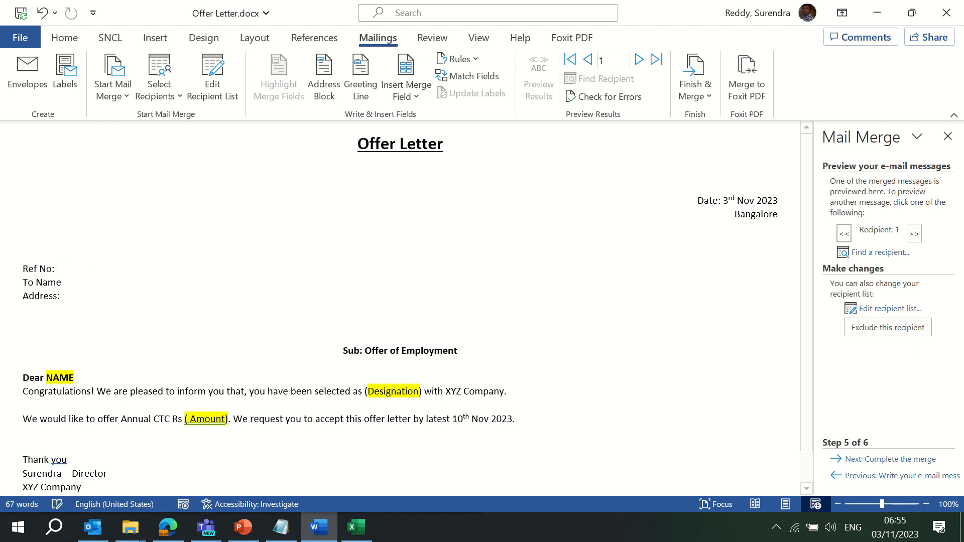
pyautogui.click(415, 97)
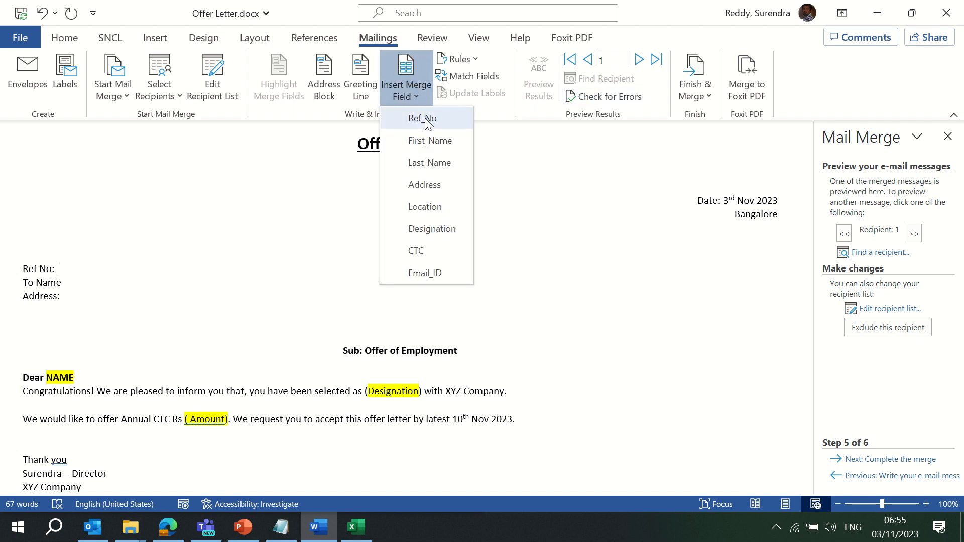
pyautogui.click(424, 120)
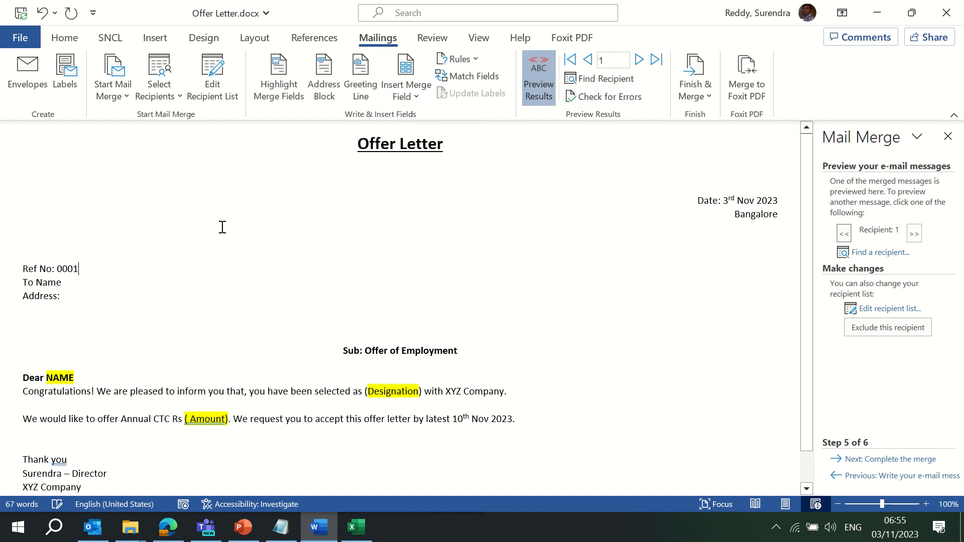
# Replace the placeholder Name after To with the «First_Name» «Last_Name» fields
pyautogui.doubleClick(78, 285)
pyautogui.press('BackSpace')
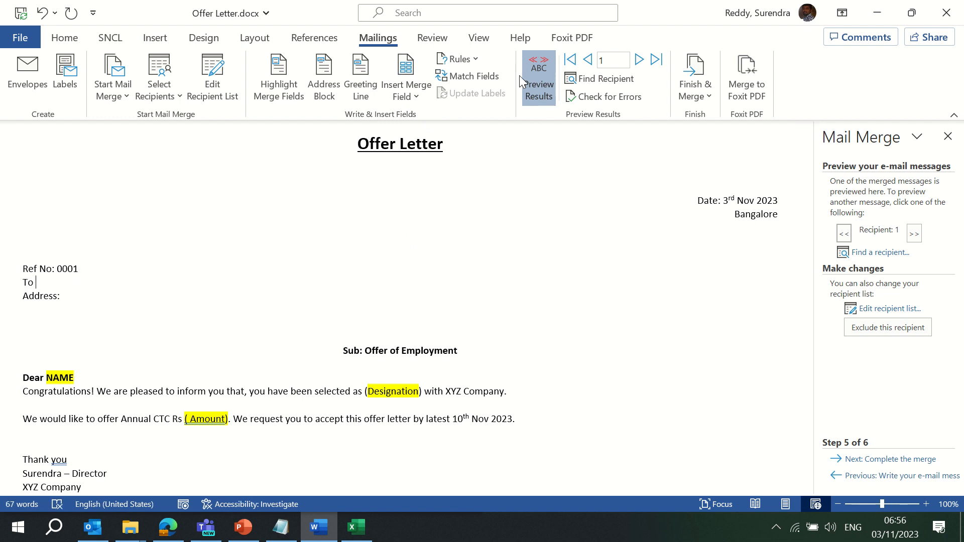
pyautogui.click(413, 93)
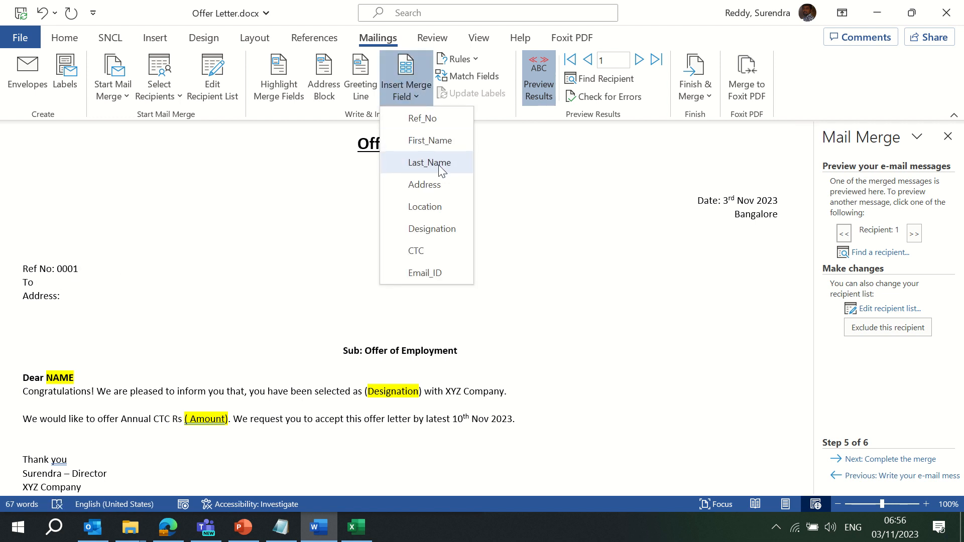
pyautogui.click(445, 142)
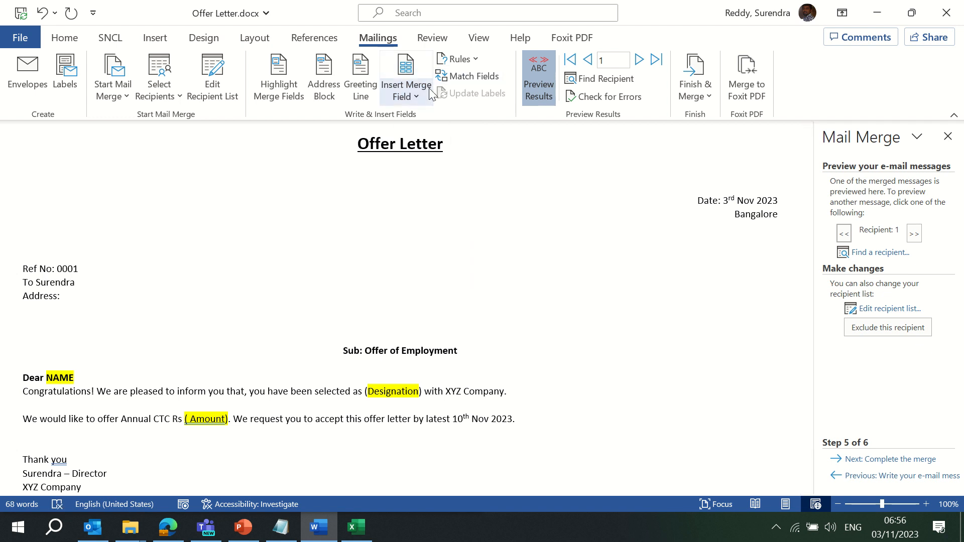
pyautogui.click(417, 97)
pyautogui.click(429, 164)
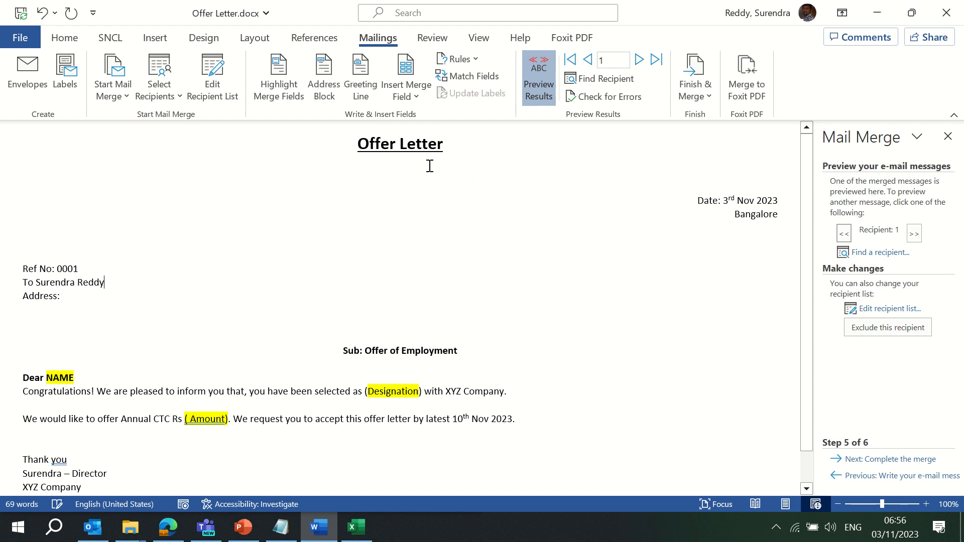
pyautogui.click(881, 477)
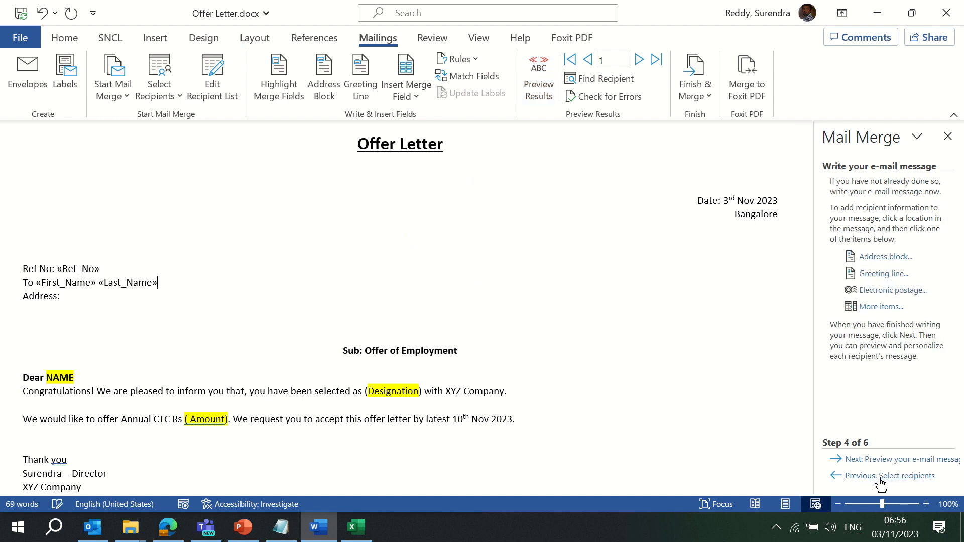
# Insert «Address» after Address: and «Location», on a new line beneath it
pyautogui.click(75, 300)
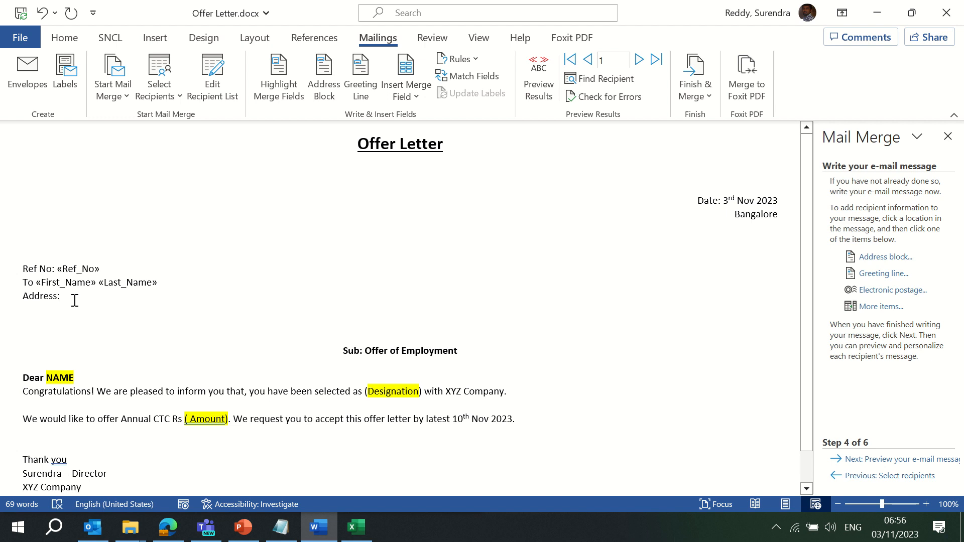
pyautogui.click(420, 94)
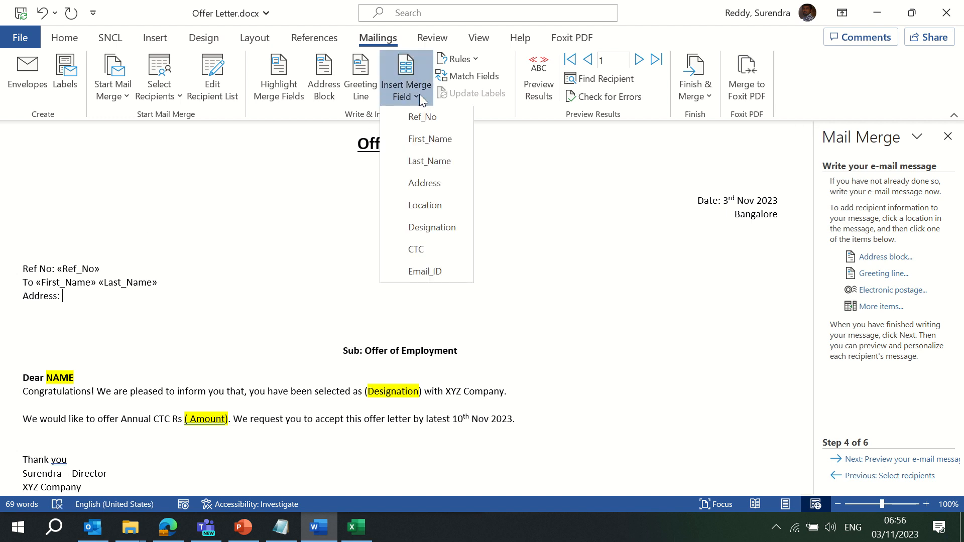
pyautogui.click(422, 187)
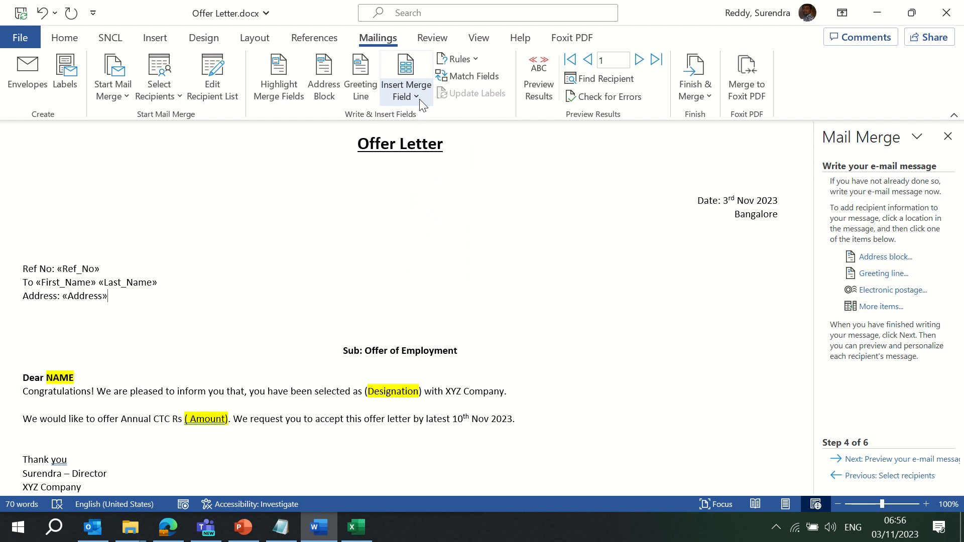
pyautogui.press('Return')
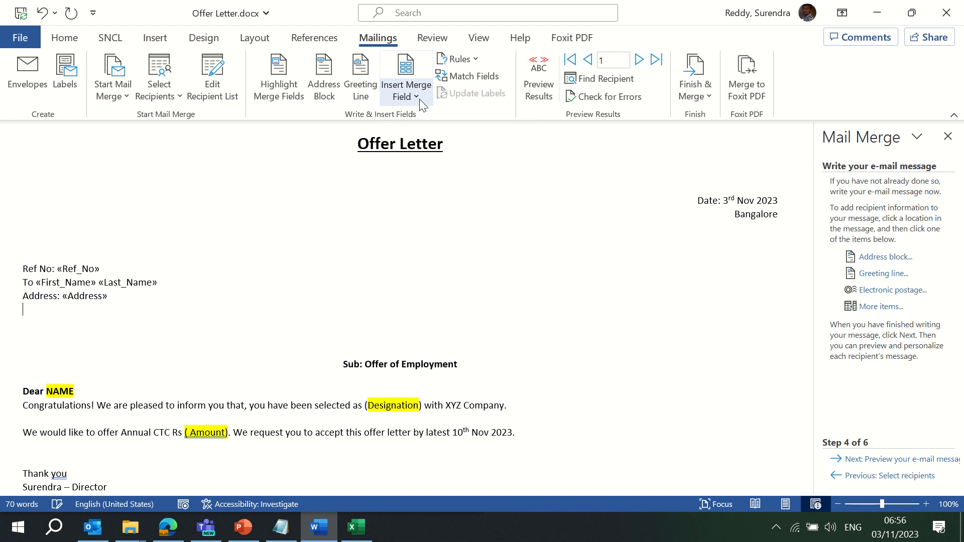
pyautogui.click(418, 94)
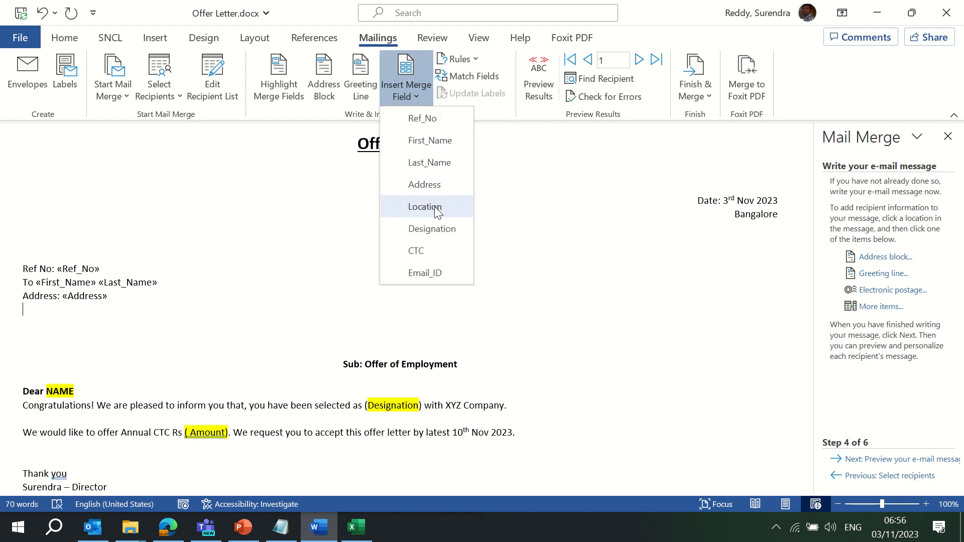
pyautogui.click(436, 208)
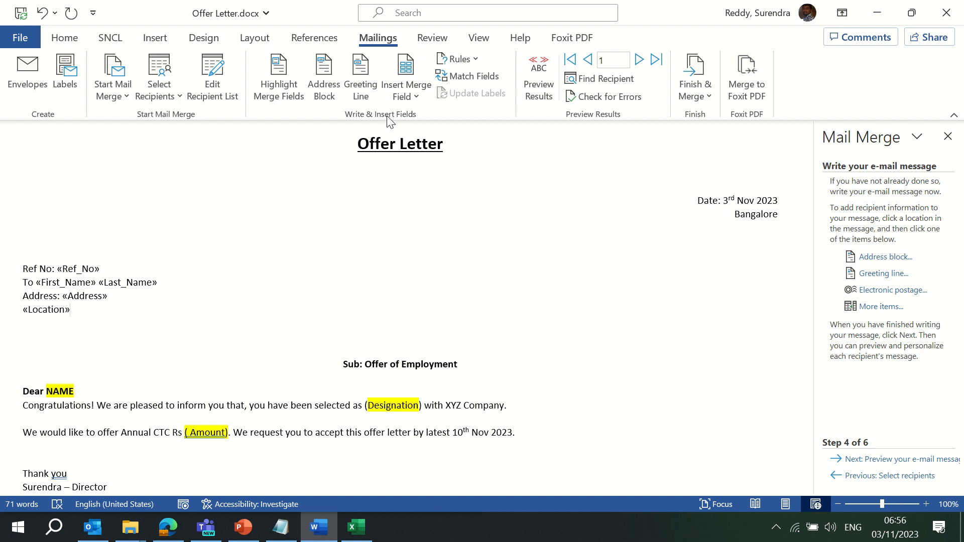
pyautogui.write(',')
# Check the contacts list workbook in Excel, then close it
pyautogui.click(414, 93)
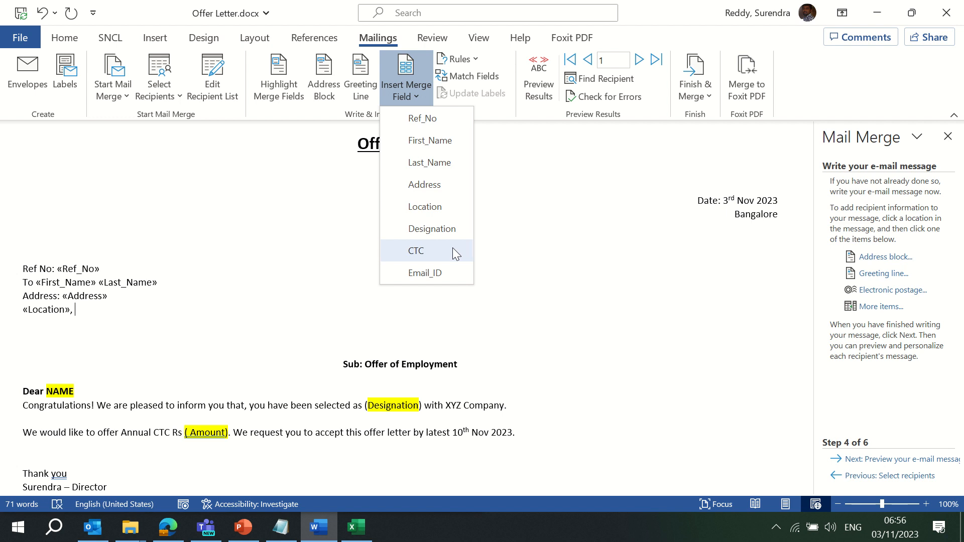
pyautogui.click(353, 536)
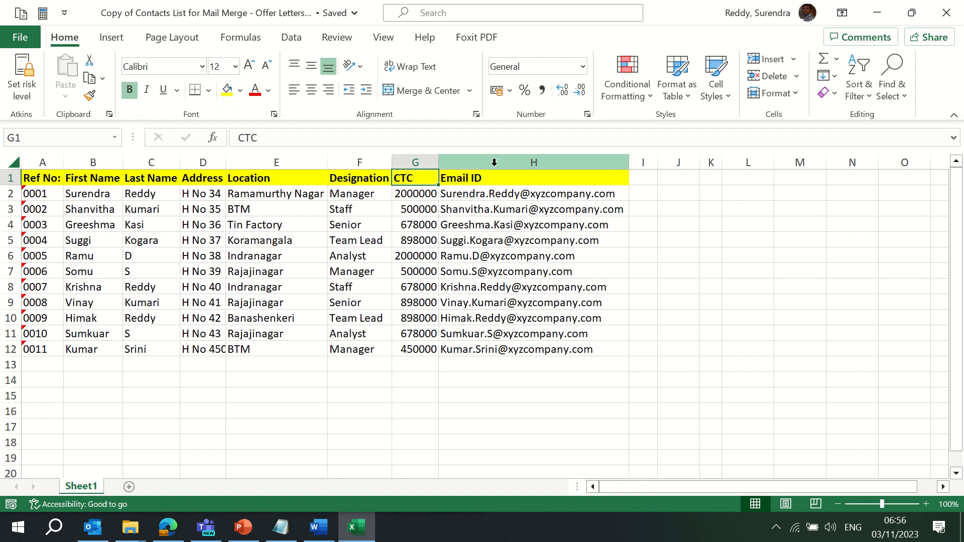
pyautogui.click(950, 6)
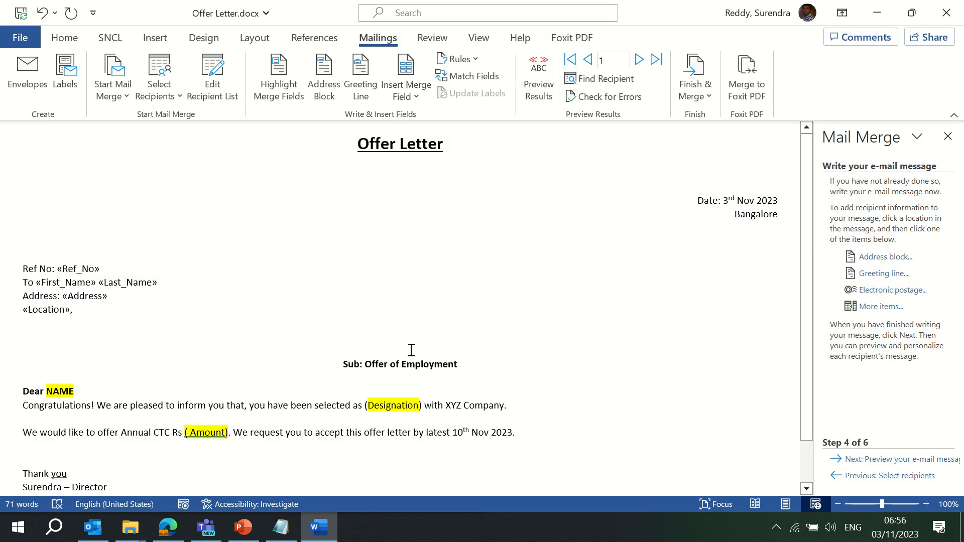
# Delete the comma after «Location» and replace NAME after Dear with «Last_Name»
pyautogui.click(76, 309)
pyautogui.press('BackSpace')
pyautogui.click(415, 97)
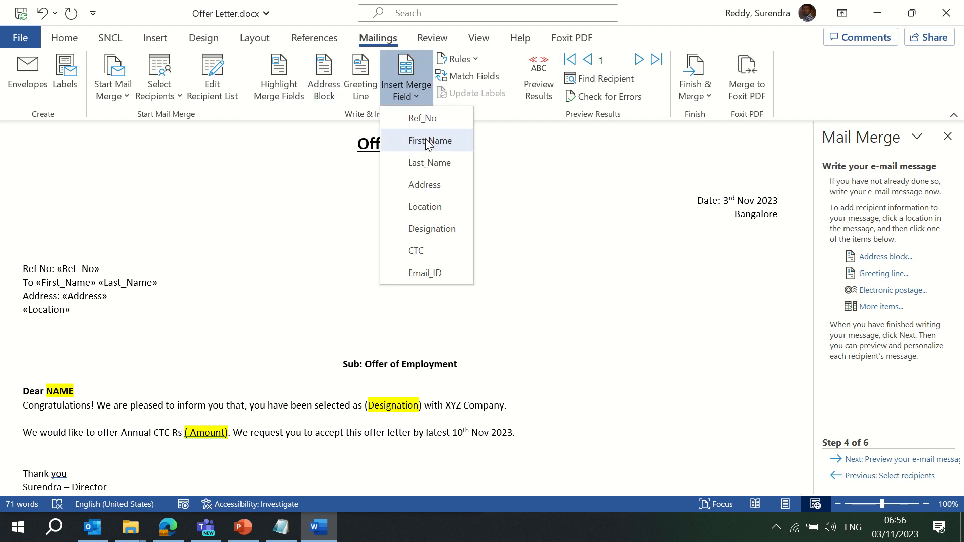
pyautogui.click(164, 321)
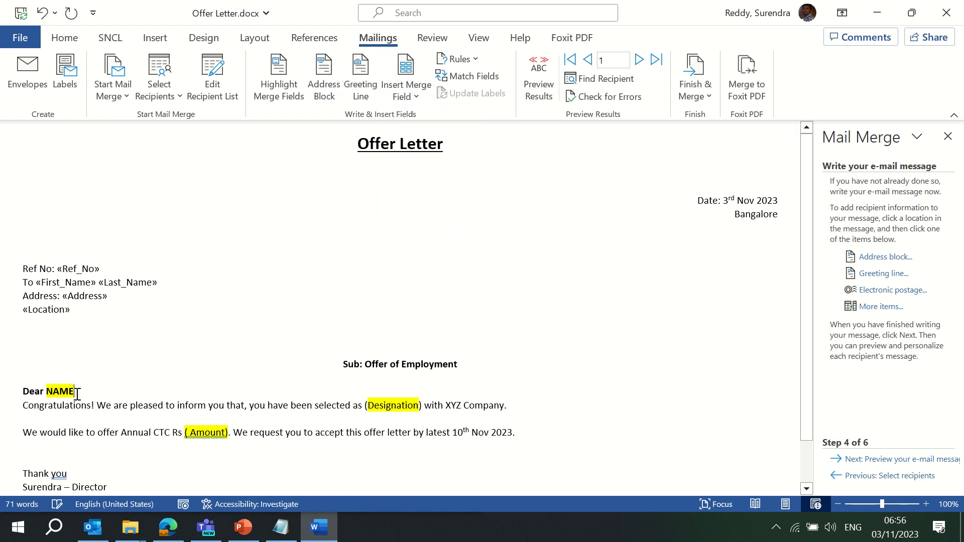
pyautogui.press('BackSpace')
pyautogui.press('BackSpace')
pyautogui.press('BackSpace')
pyautogui.press('BackSpace')
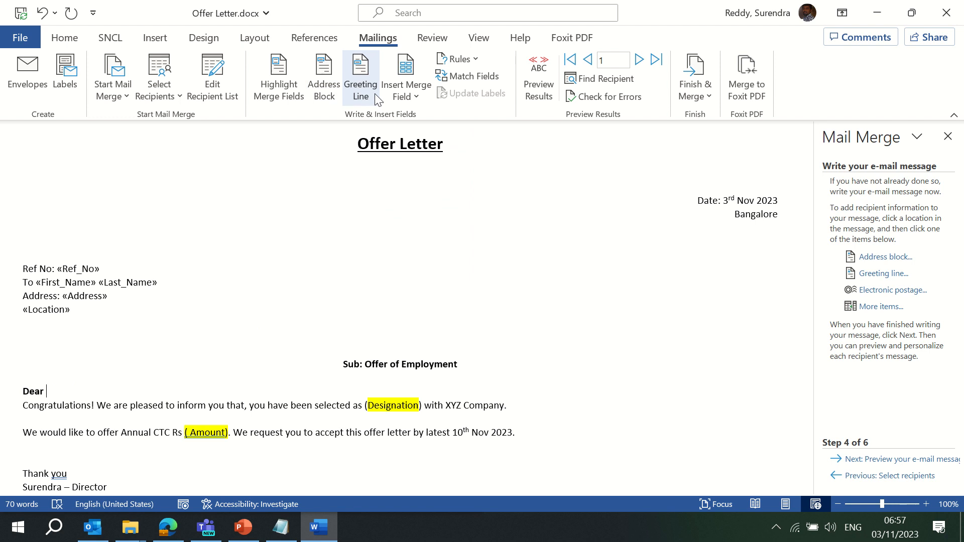
pyautogui.click(410, 96)
pyautogui.click(433, 163)
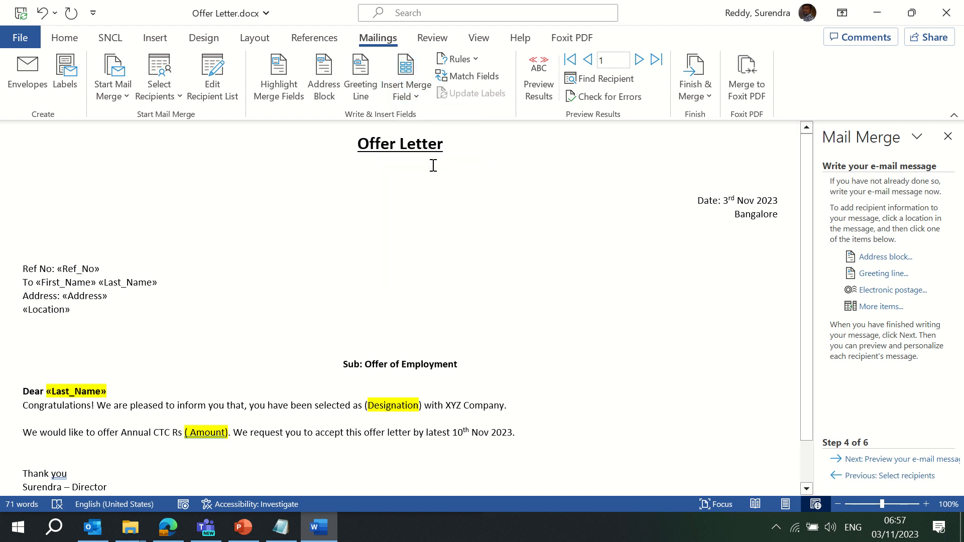
# Remove the highlight from «Last_Name» and add a comma and blank line after the greeting
pyautogui.hotkey('shift', 'Left')
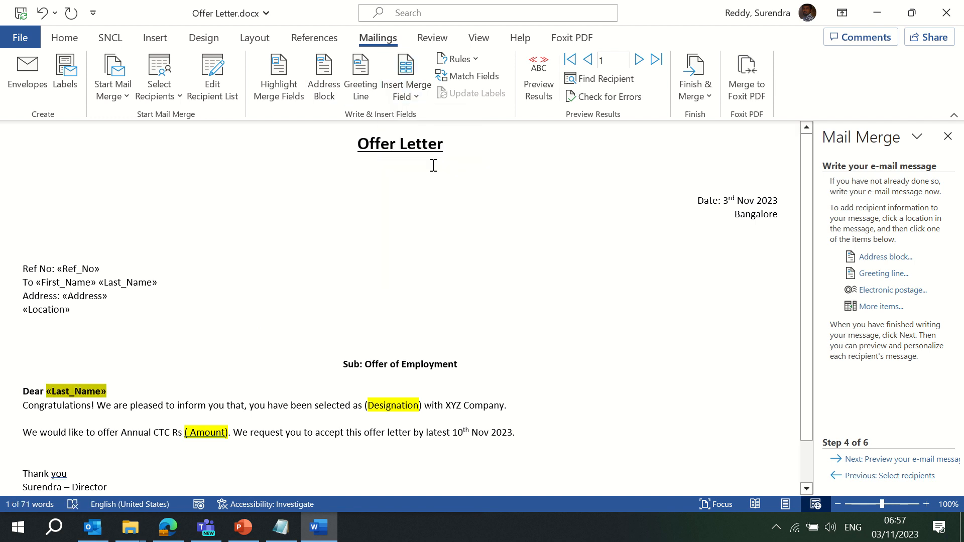
pyautogui.click(64, 39)
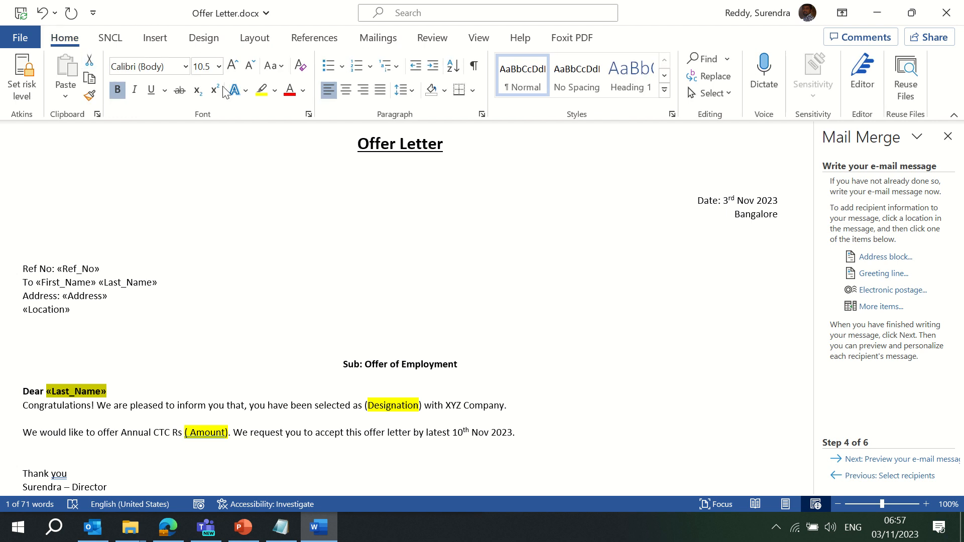
pyautogui.click(275, 96)
pyautogui.click(283, 182)
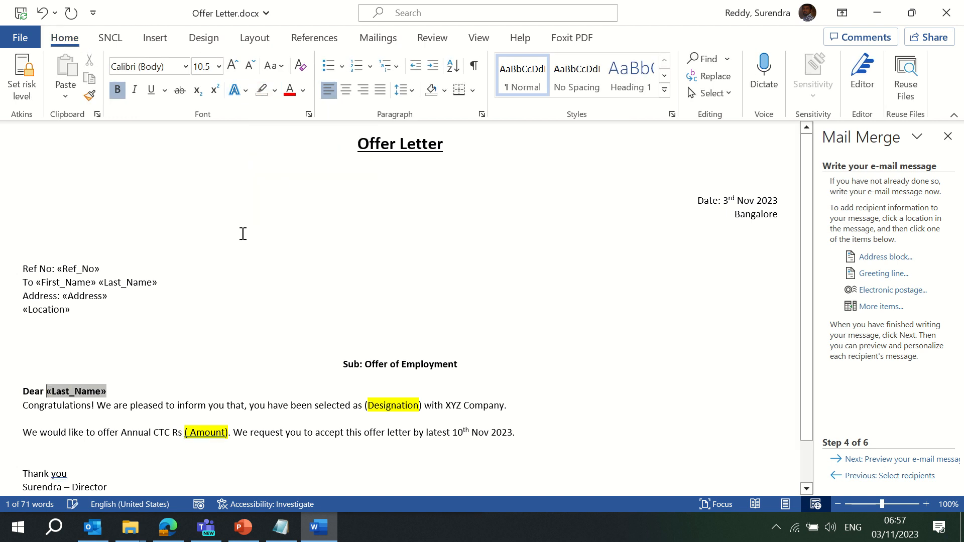
pyautogui.click(127, 391)
pyautogui.write(',')
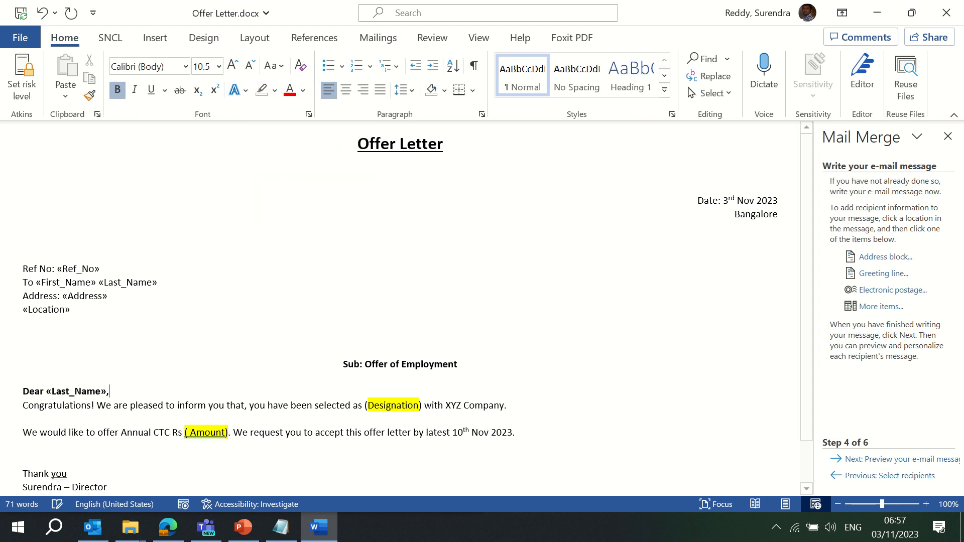
pyautogui.press('Return')
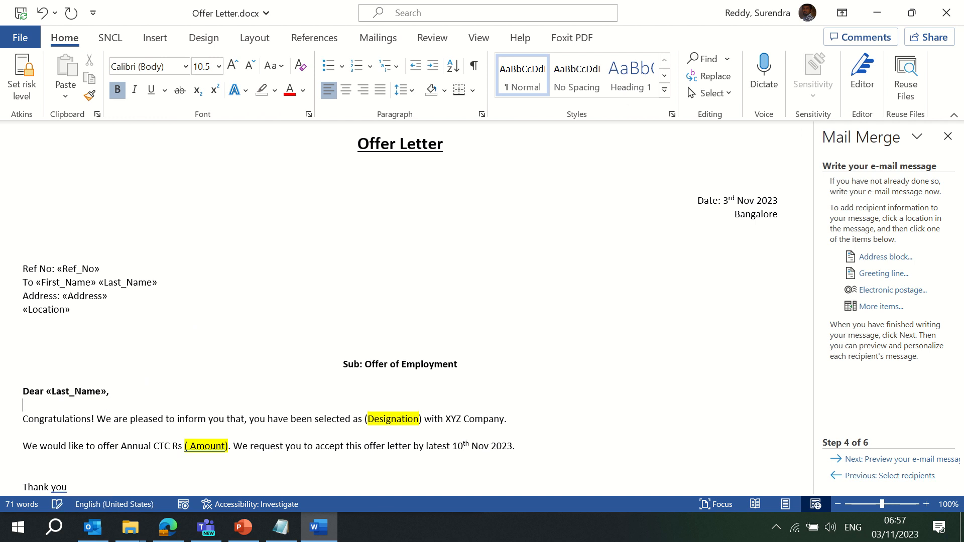
pyautogui.press('Down')
pyautogui.press('Down')
pyautogui.press('Down')
pyautogui.press('Down')
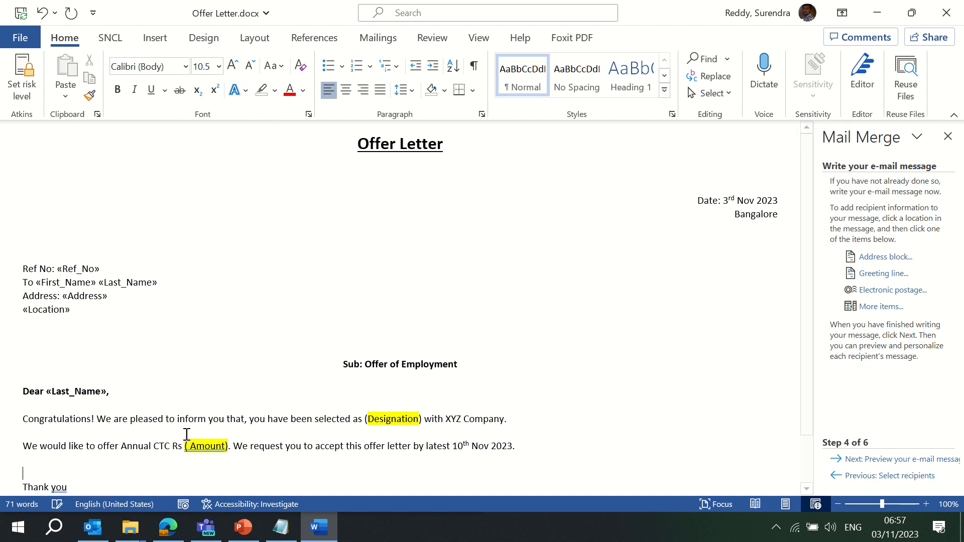
# Replace the (Designation) placeholder with a bold «Designation» merge field
pyautogui.doubleClick(420, 420)
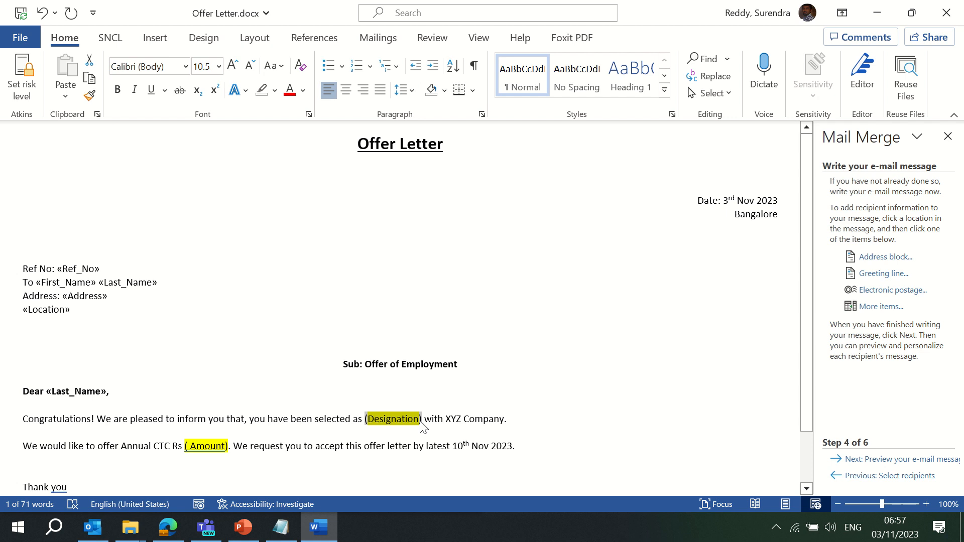
pyautogui.press('Delete')
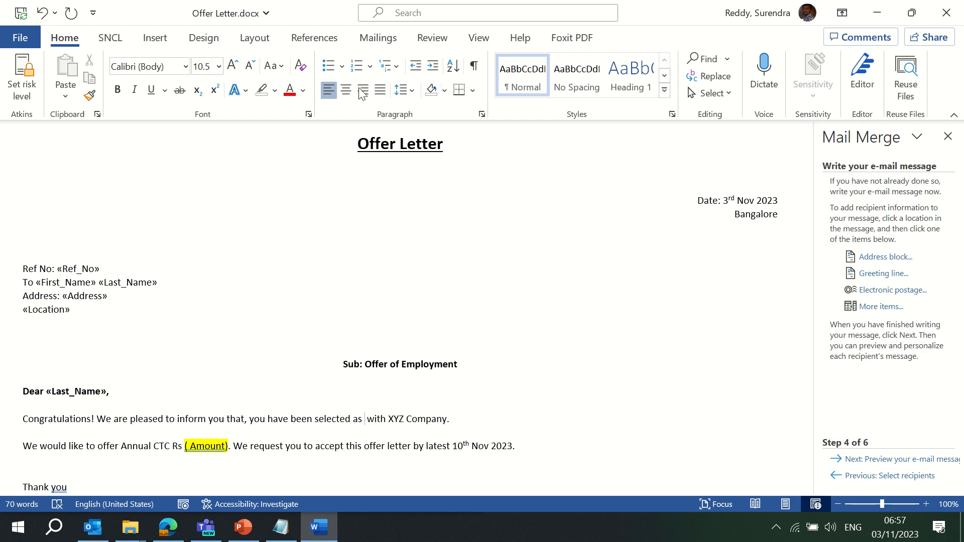
pyautogui.click(379, 39)
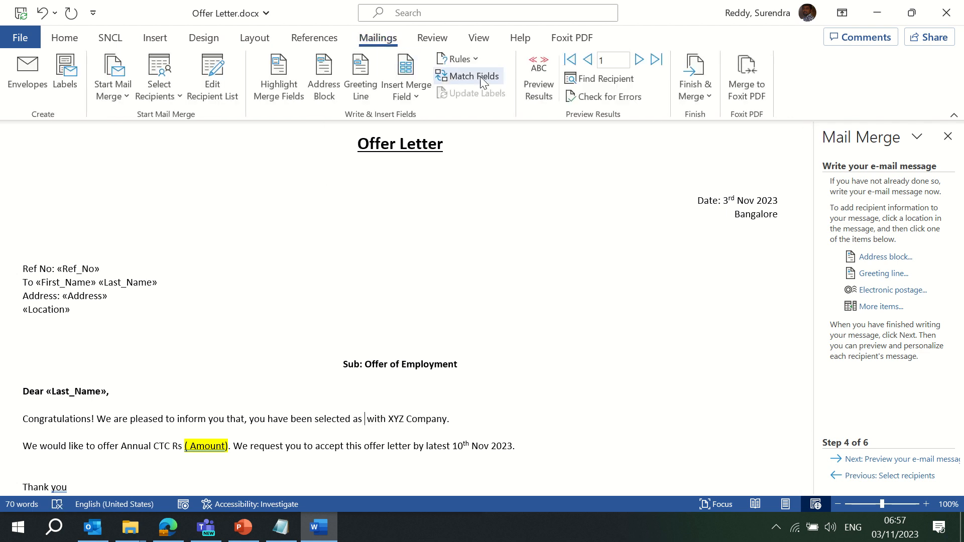
pyautogui.click(417, 98)
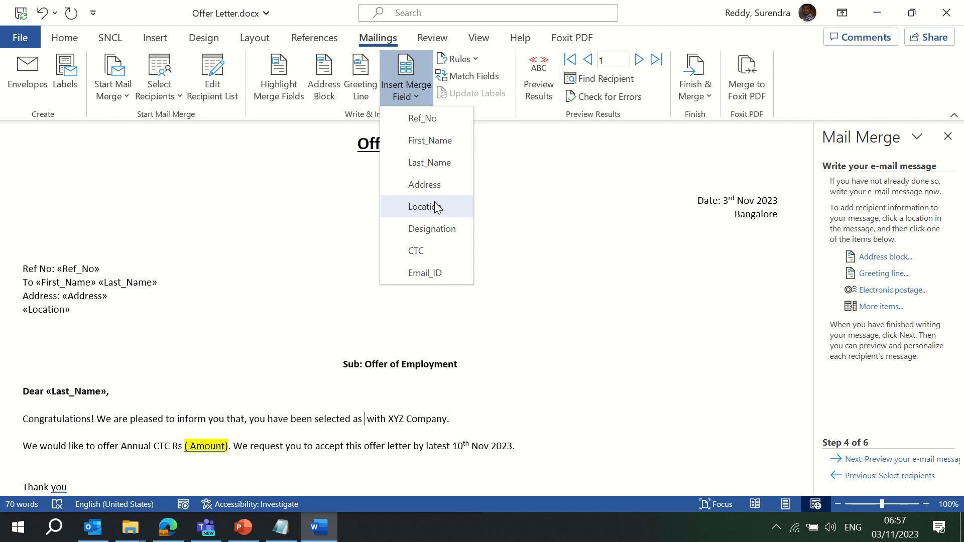
pyautogui.click(437, 229)
pyautogui.hotkey('shift', 'Left')
pyautogui.hotkey('shift', 'Left')
pyautogui.hotkey('shift', 'Left')
pyautogui.hotkey('shift', 'Left')
pyautogui.hotkey('shift', 'Left')
pyautogui.hotkey('shift', 'Left')
pyautogui.hotkey('shift', 'Left')
pyautogui.hotkey('shift', 'Left')
pyautogui.hotkey('shift', 'Left')
pyautogui.hotkey('shift', 'Left')
pyautogui.hotkey('shift', 'Left')
pyautogui.hotkey('shift', 'Left')
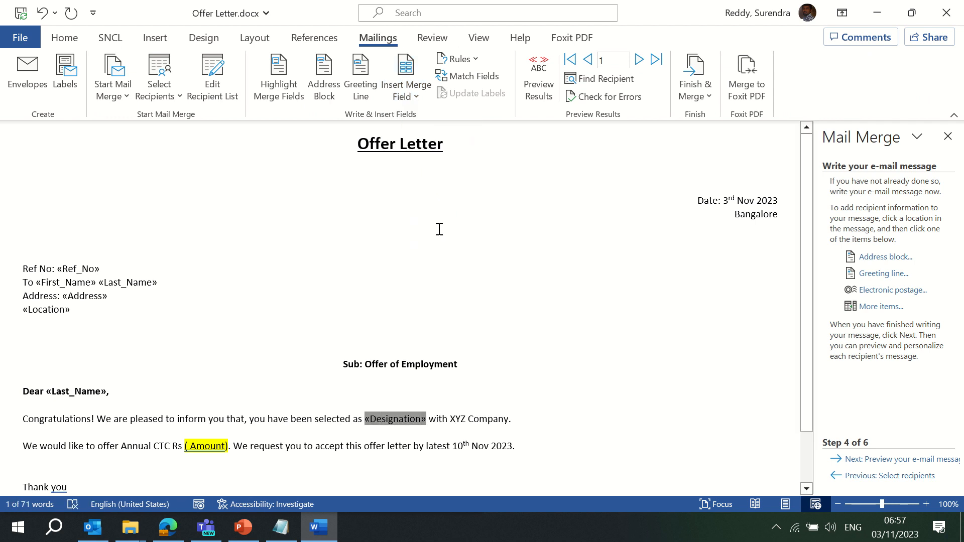
pyautogui.hotkey('ctrl', 'b')
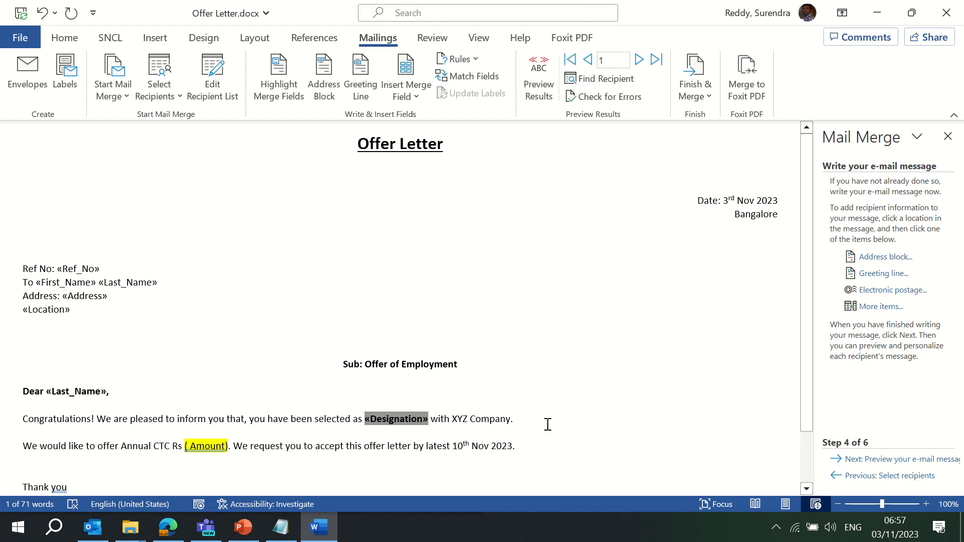
# Replace the ( Amount) placeholder with a period and a bold «CTC» field after Rs
pyautogui.click(231, 450)
pyautogui.hotkey('ctrl', 'shift', 'Left')
pyautogui.hotkey('ctrl', 'shift', 'Left')
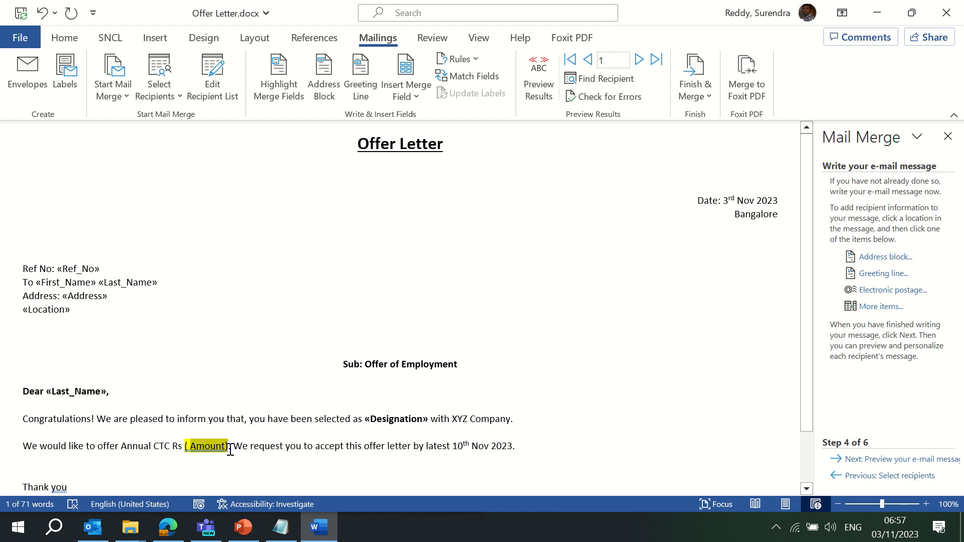
pyautogui.hotkey('shift', 'Left')
pyautogui.hotkey('shift', 'Left')
pyautogui.write('.')
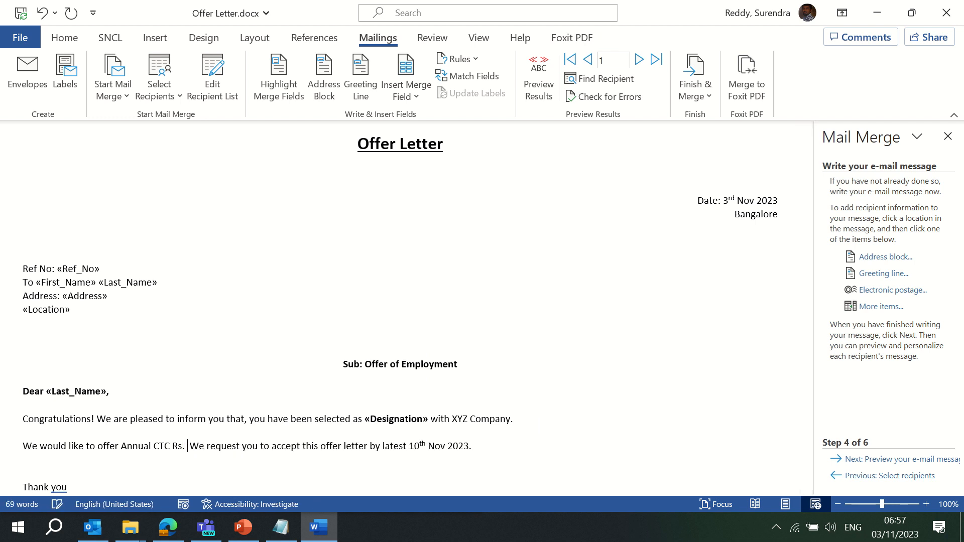
pyautogui.click(419, 97)
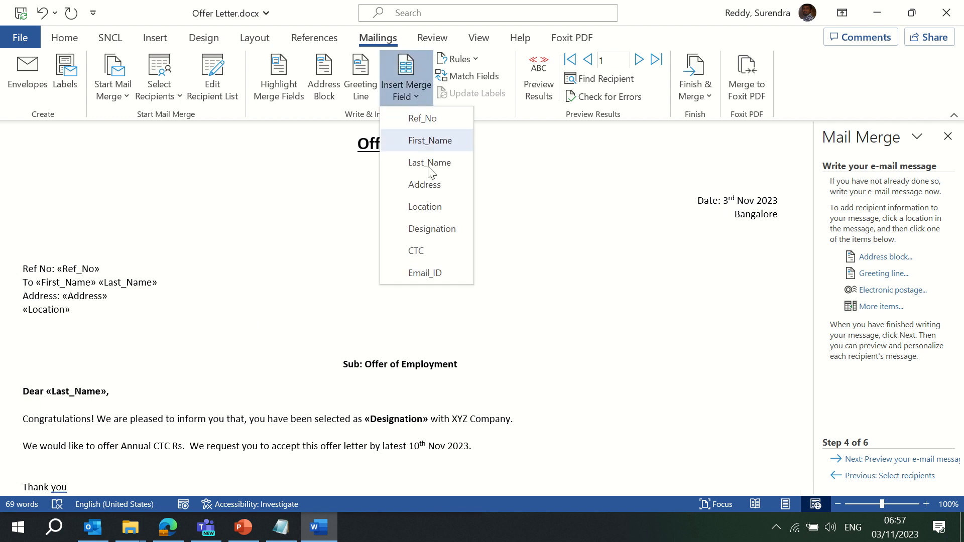
pyautogui.click(436, 246)
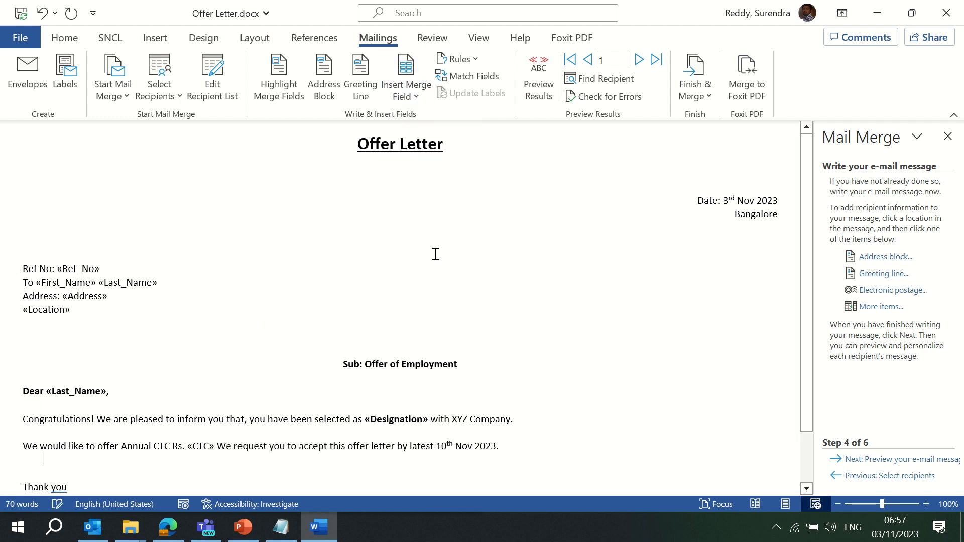
pyautogui.hotkey('shift', 'Left')
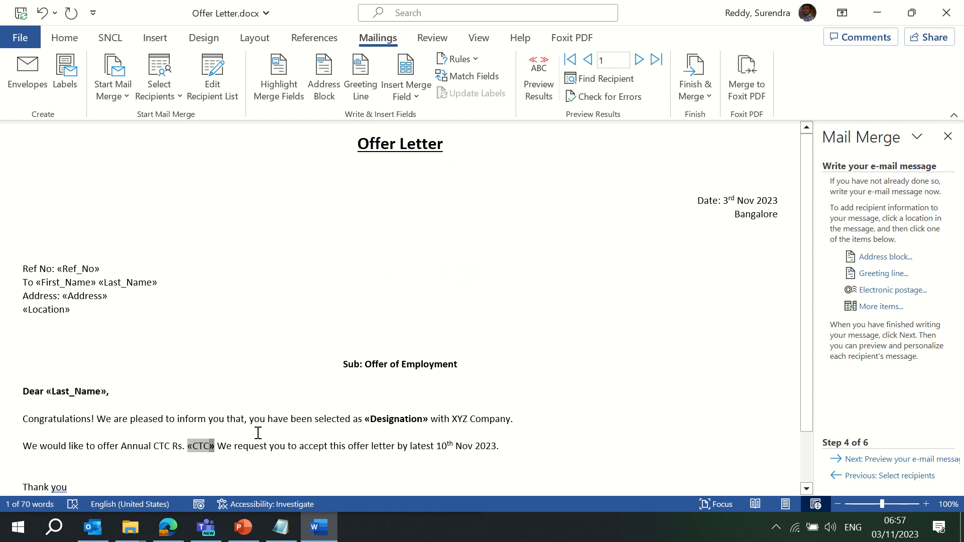
pyautogui.hotkey('shift', 'Left')
pyautogui.hotkey('shift', 'Left')
pyautogui.hotkey('shift', 'Left')
pyautogui.hotkey('shift', 'Left')
pyautogui.press('Down')
pyautogui.press('Down')
pyautogui.press('Down')
pyautogui.press('Down')
pyautogui.press('Down')
pyautogui.press('Down')
pyautogui.press('Down')
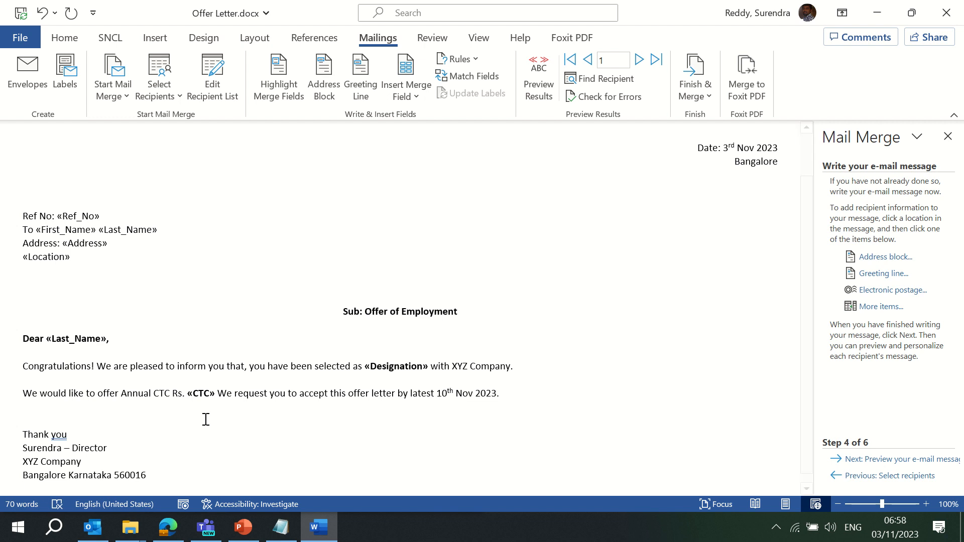
pyautogui.press('Up')
pyautogui.press('Up')
pyautogui.press('Up')
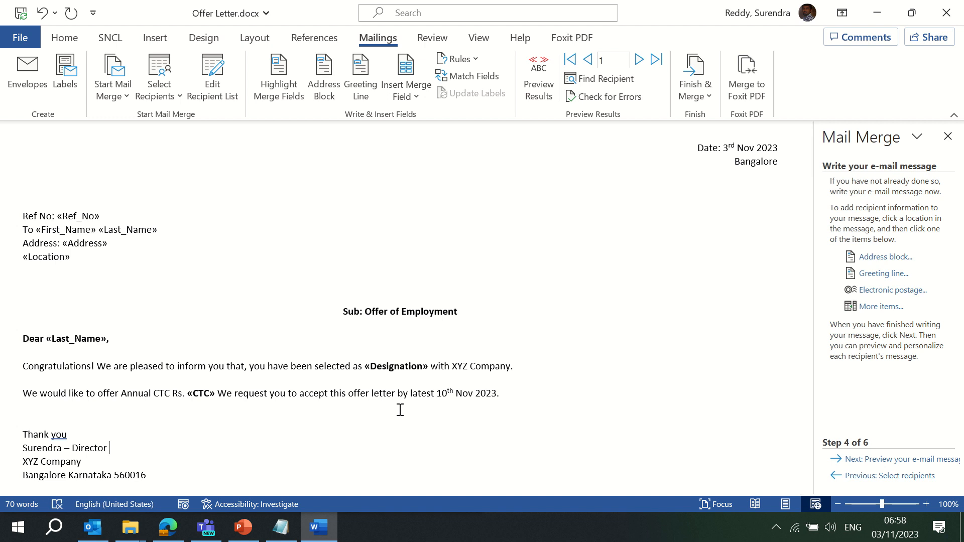
# Merge to e-mail addressed to Email_ID, subject 'Offer of Employment', in HTML format, and send
pyautogui.click(878, 461)
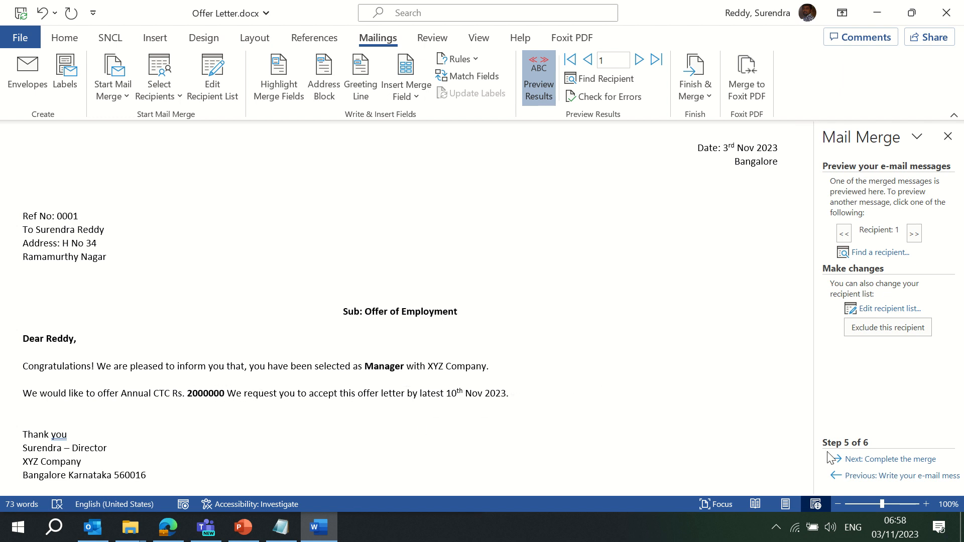
pyautogui.click(892, 460)
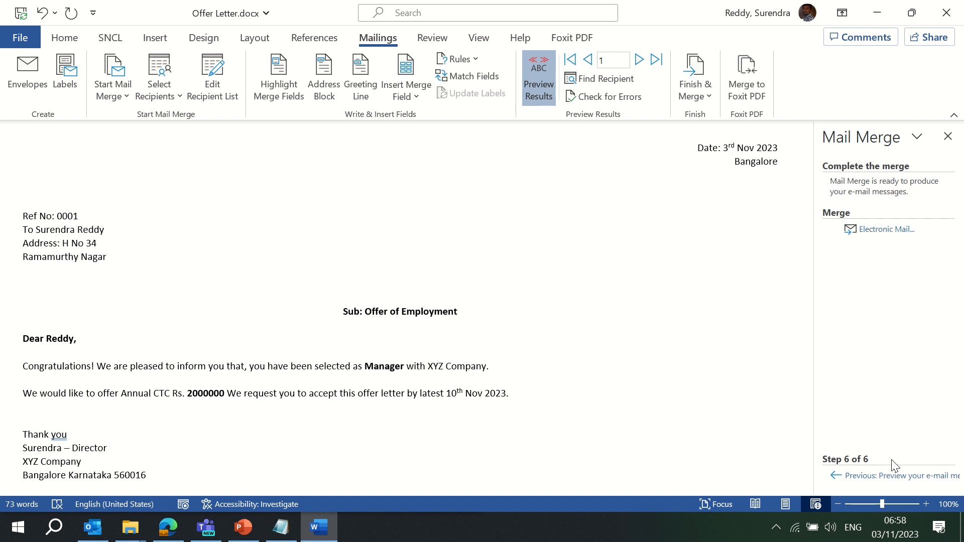
pyautogui.click(893, 232)
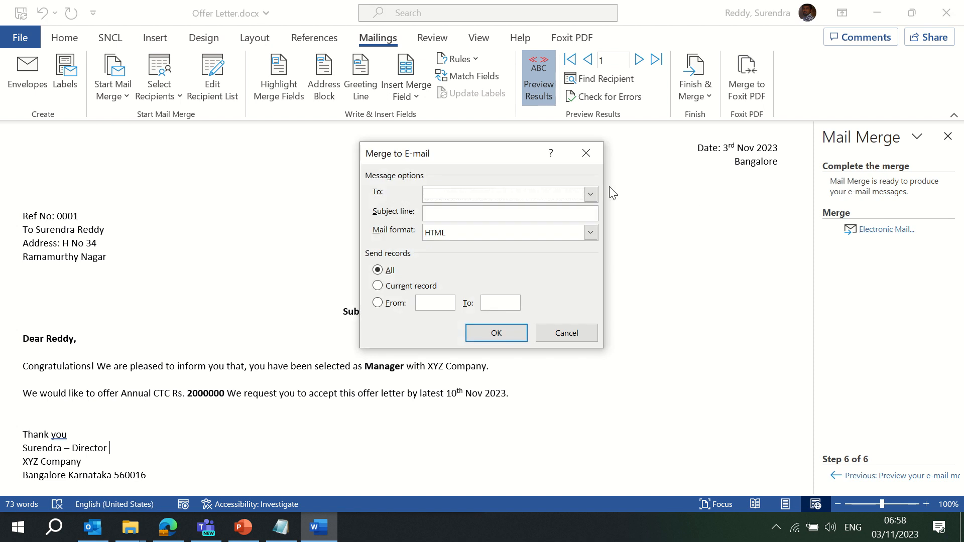
pyautogui.click(590, 194)
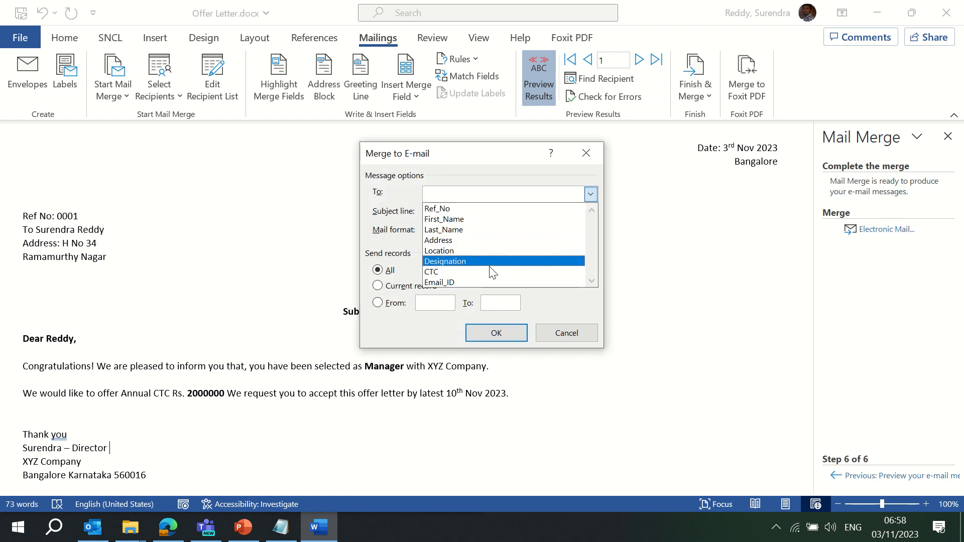
pyautogui.click(495, 282)
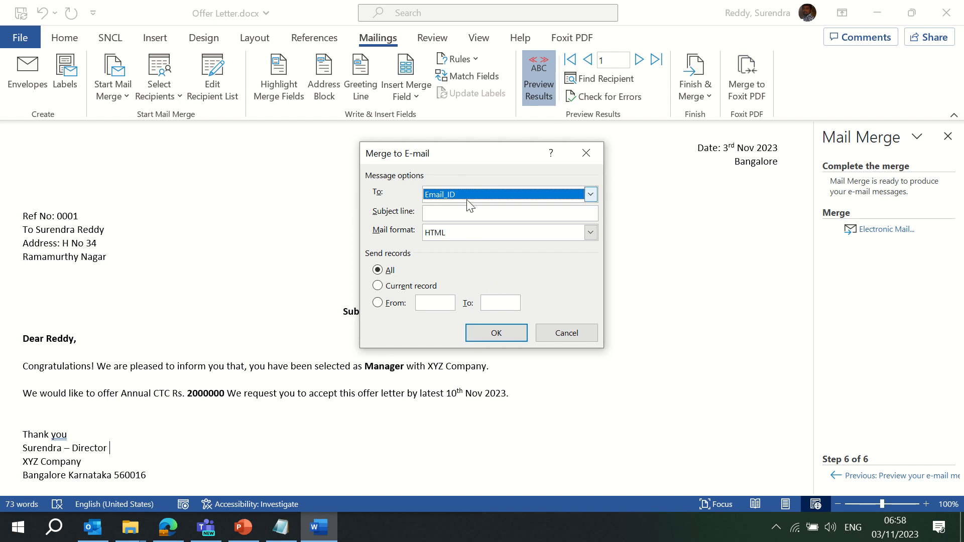
pyautogui.click(467, 215)
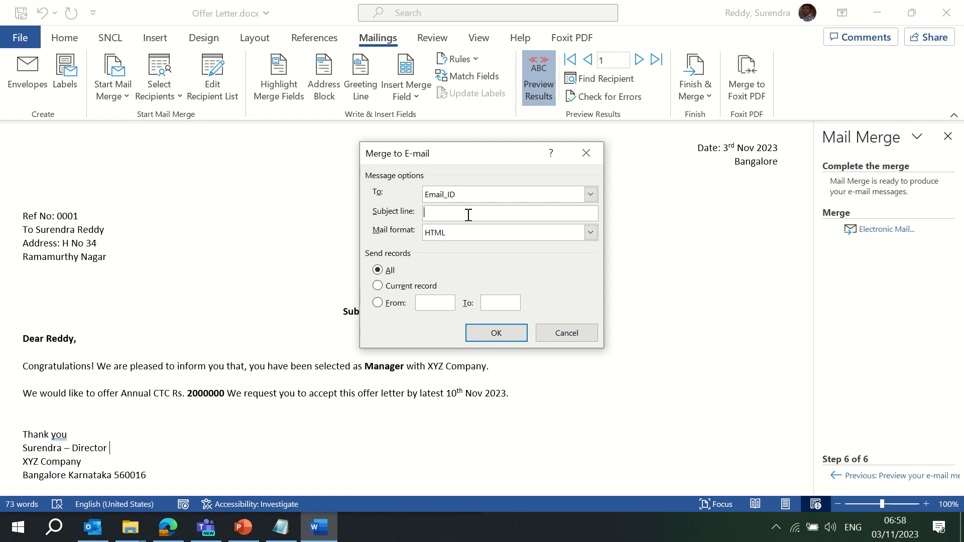
pyautogui.write('Offer of Employment')
pyautogui.click(482, 234)
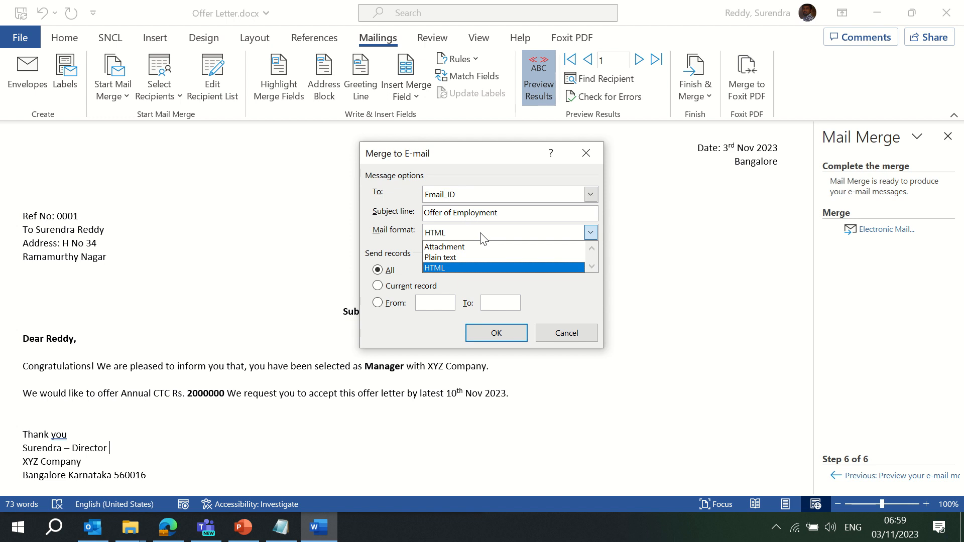
pyautogui.click(454, 267)
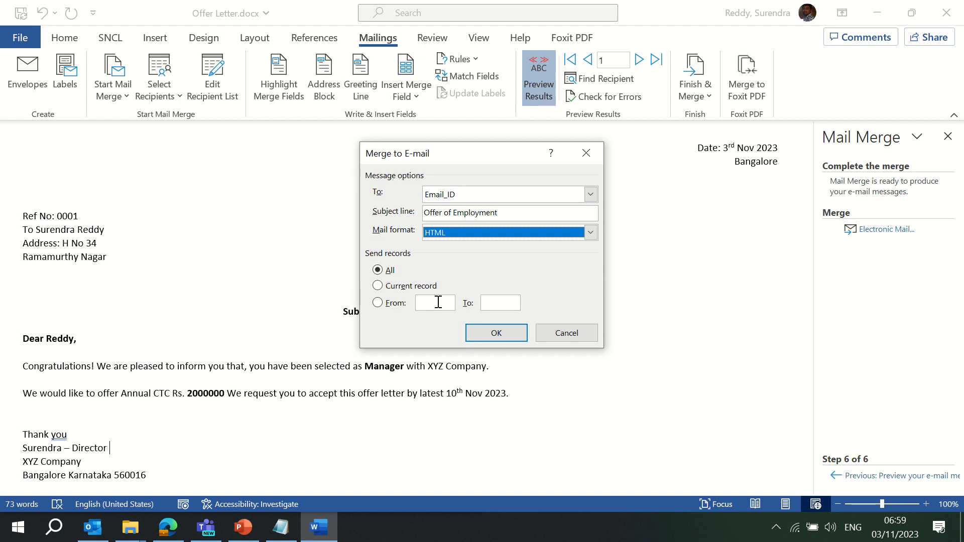
pyautogui.click(496, 333)
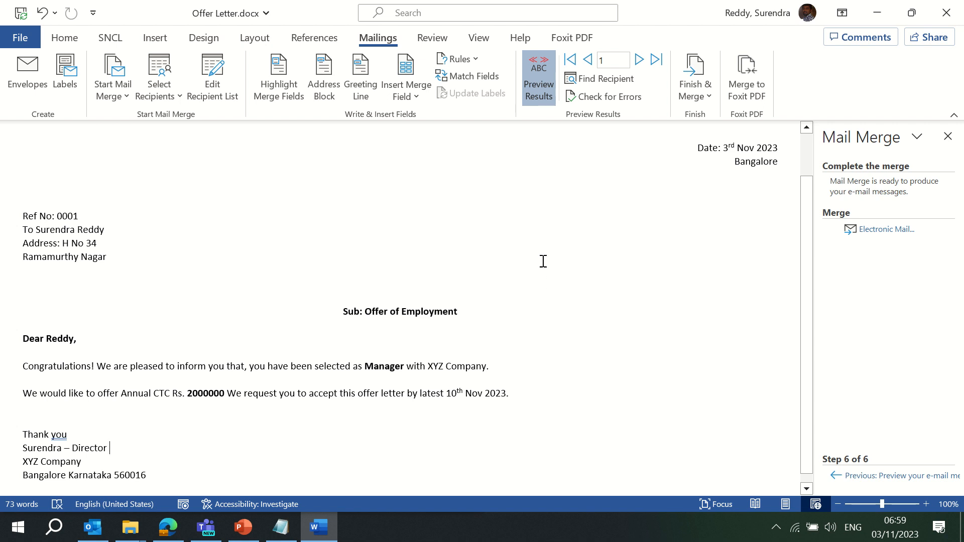
pyautogui.click(90, 536)
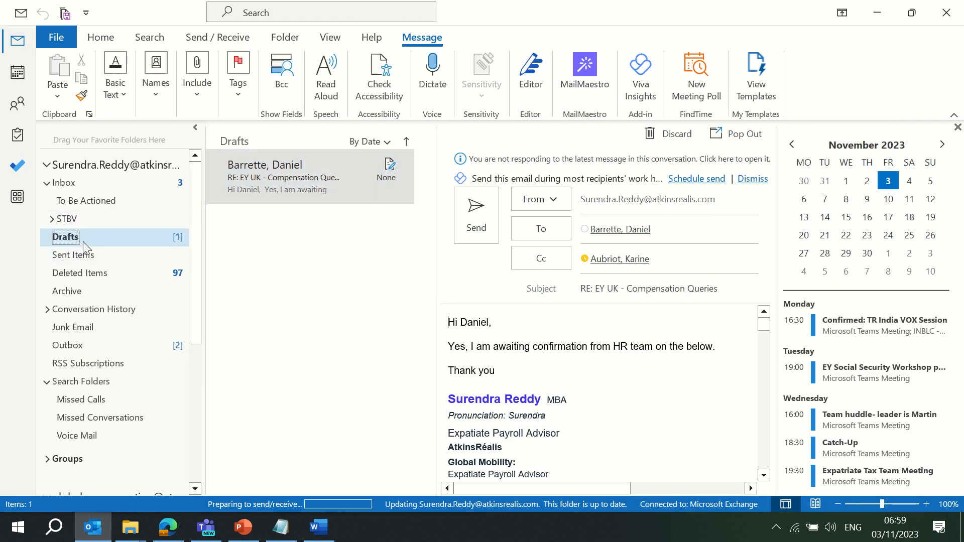
pyautogui.click(87, 255)
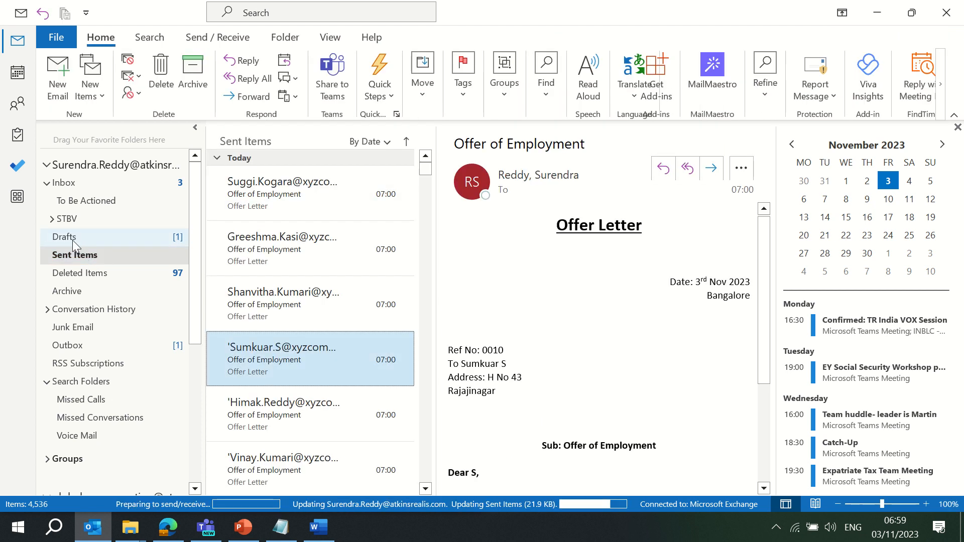
pyautogui.click(72, 238)
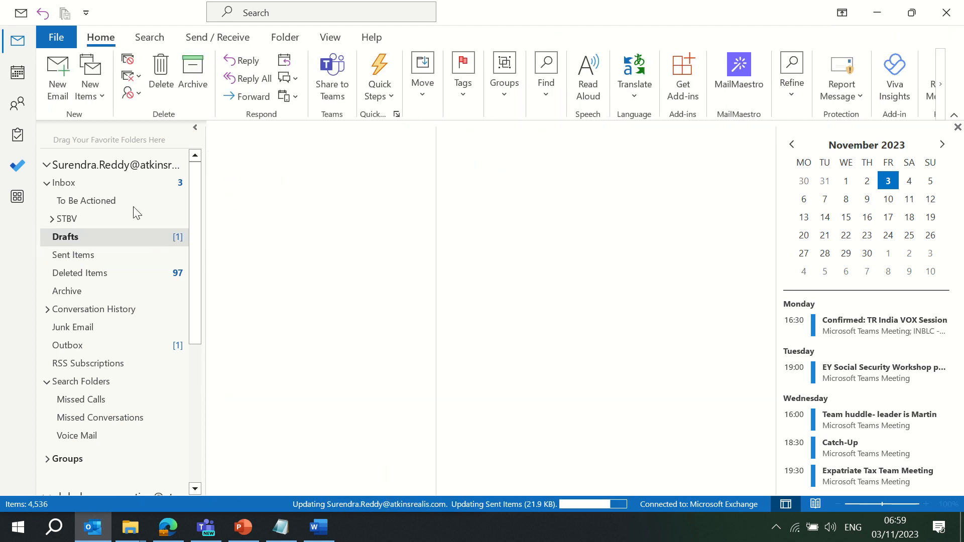
pyautogui.click(878, 11)
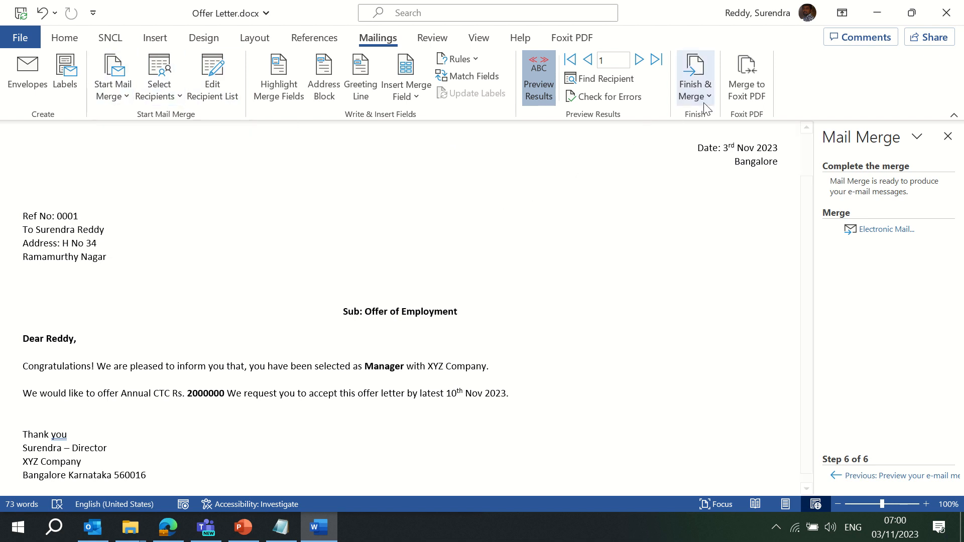
# Send the merged e-mail messages again with the same Email_ID, subject and HTML settings
pyautogui.click(692, 95)
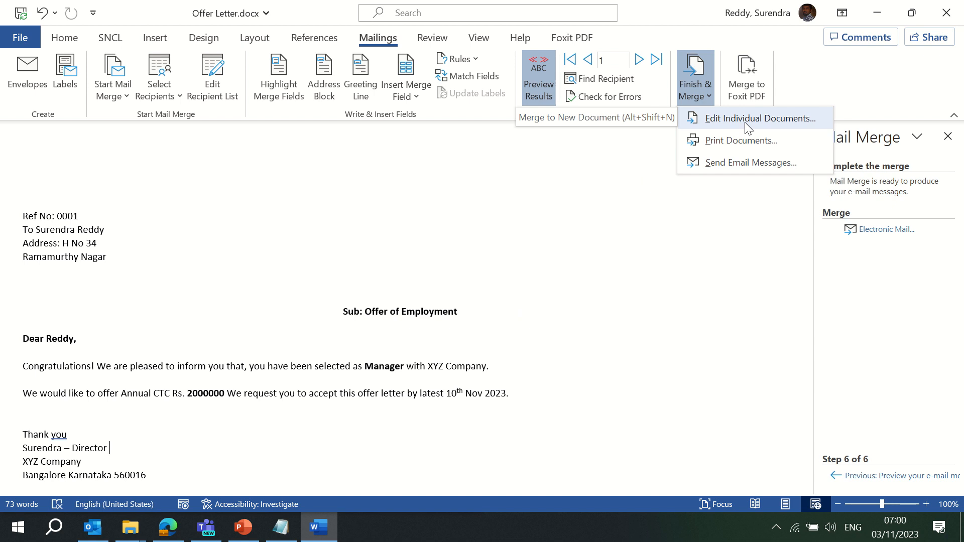
pyautogui.click(734, 165)
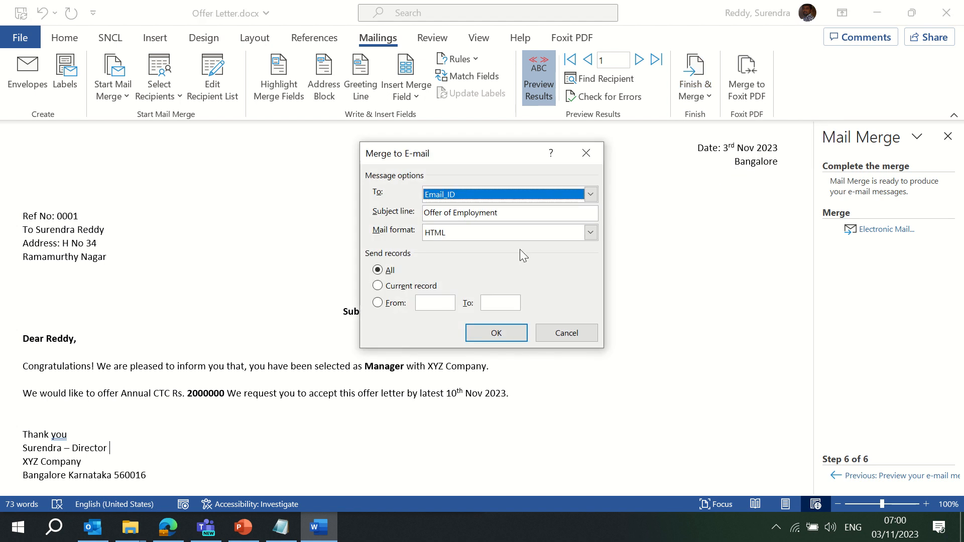
pyautogui.click(501, 333)
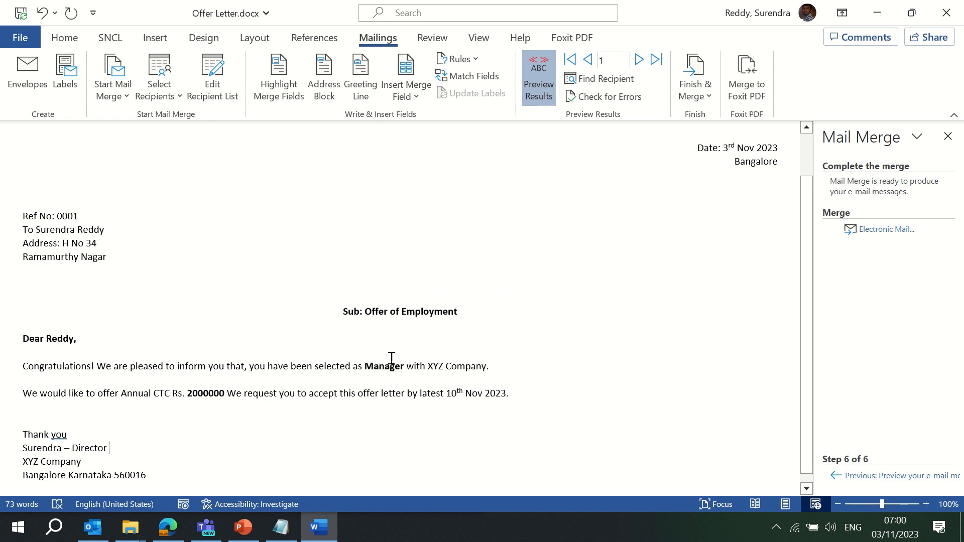
# In Outlook, send/receive all folders, check Drafts, then minimize Outlook back to Word
pyautogui.moveTo(93, 538)
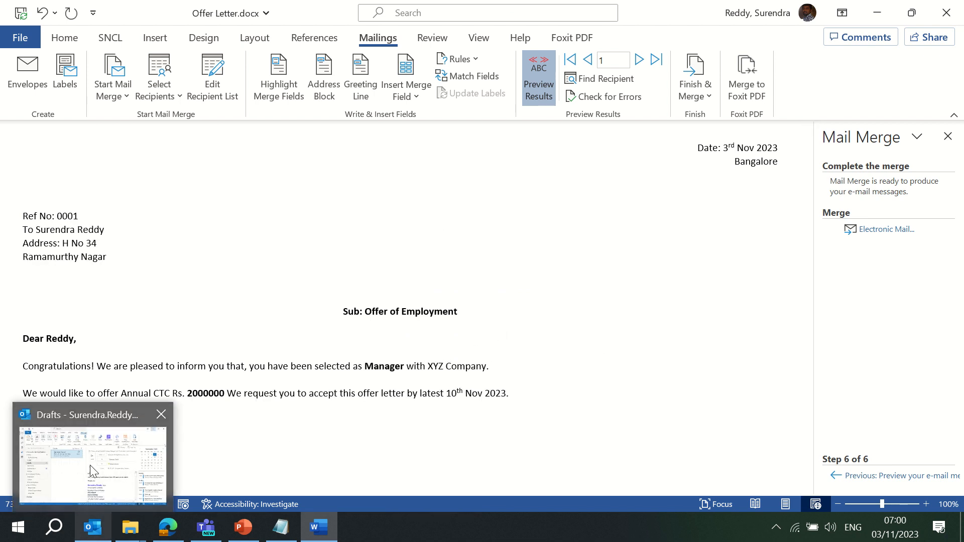
pyautogui.click(89, 464)
pyautogui.click(84, 186)
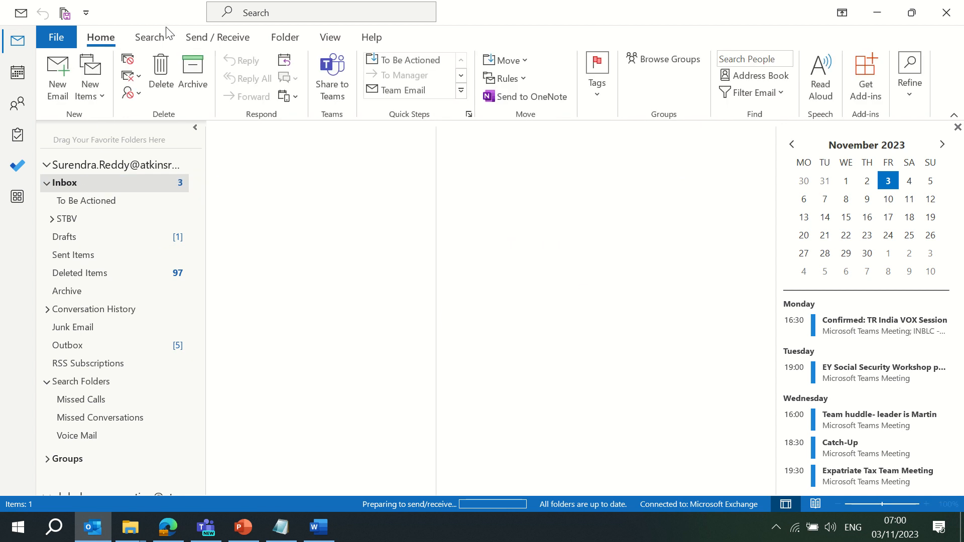
pyautogui.click(218, 37)
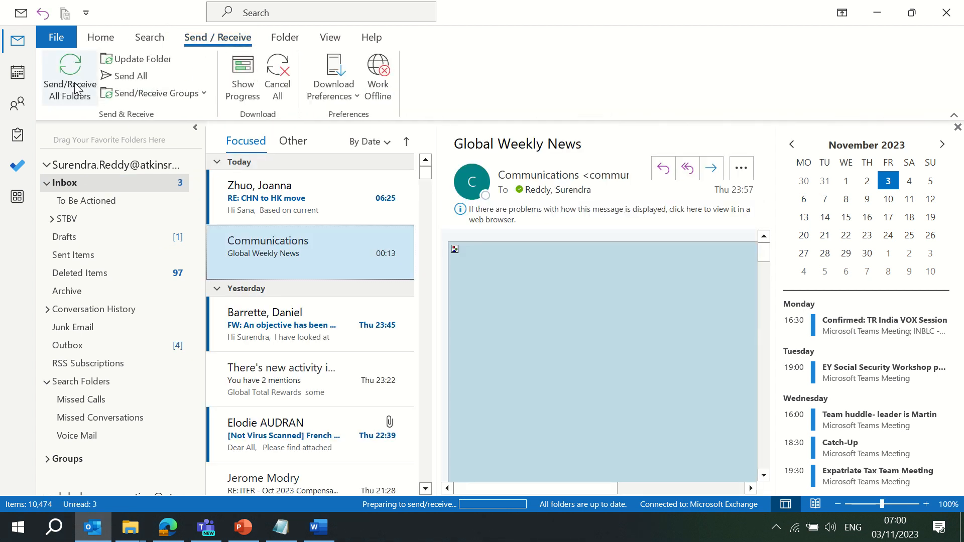
pyautogui.click(76, 89)
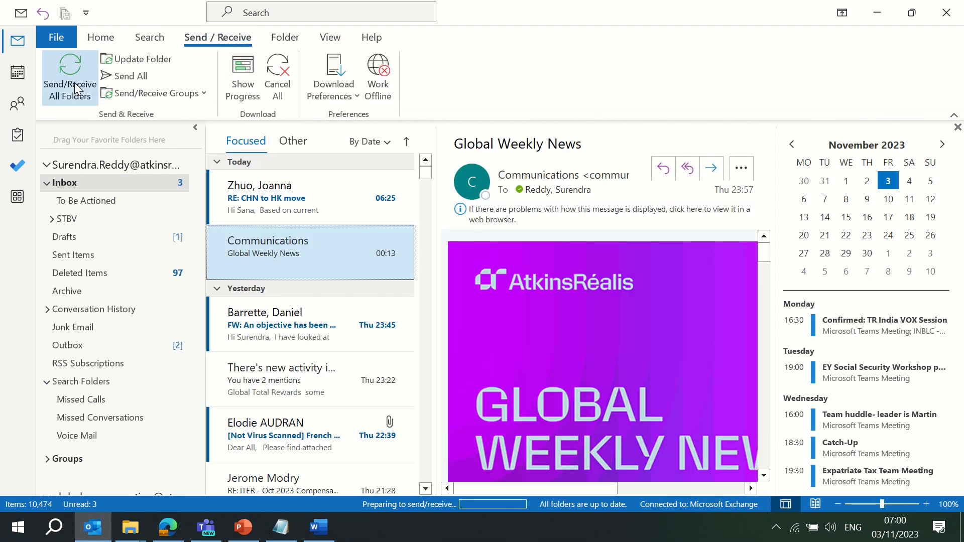
pyautogui.click(75, 236)
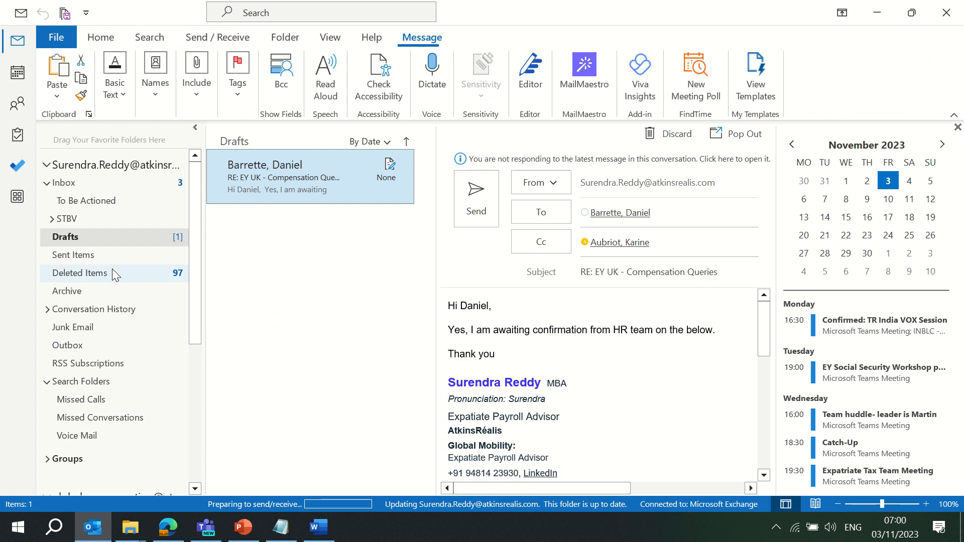
pyautogui.click(877, 10)
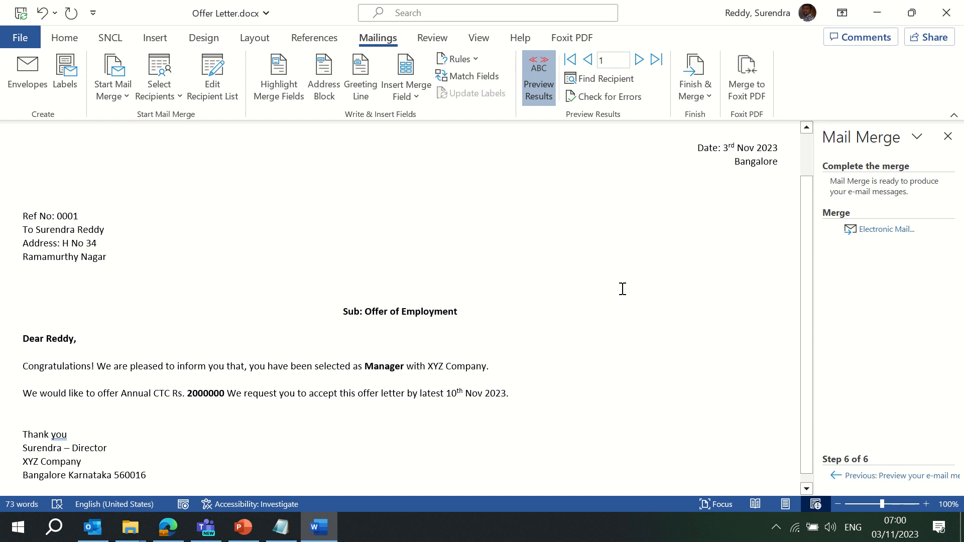
# Merge all records to Microsoft Print to PDF and save the file as 'Offer Letters'
pyautogui.click(706, 96)
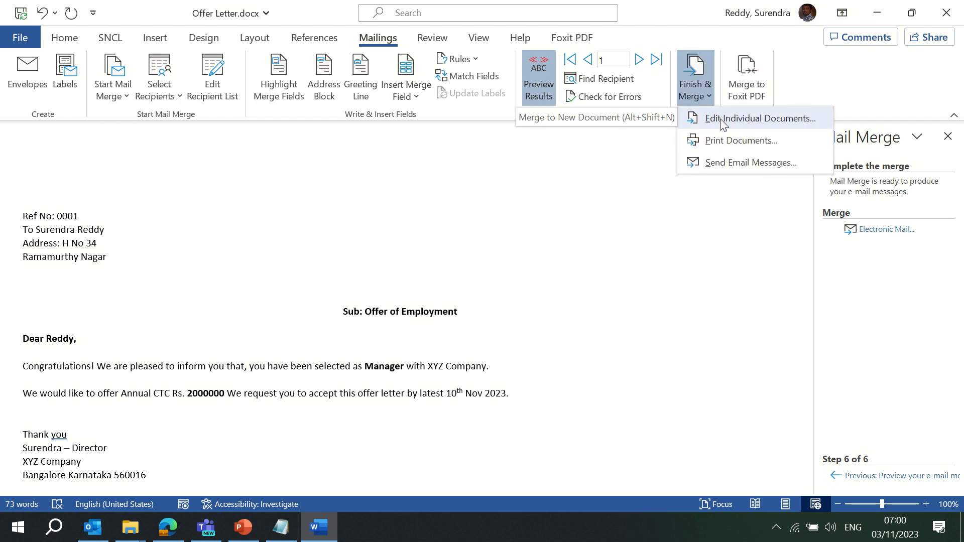
pyautogui.click(733, 146)
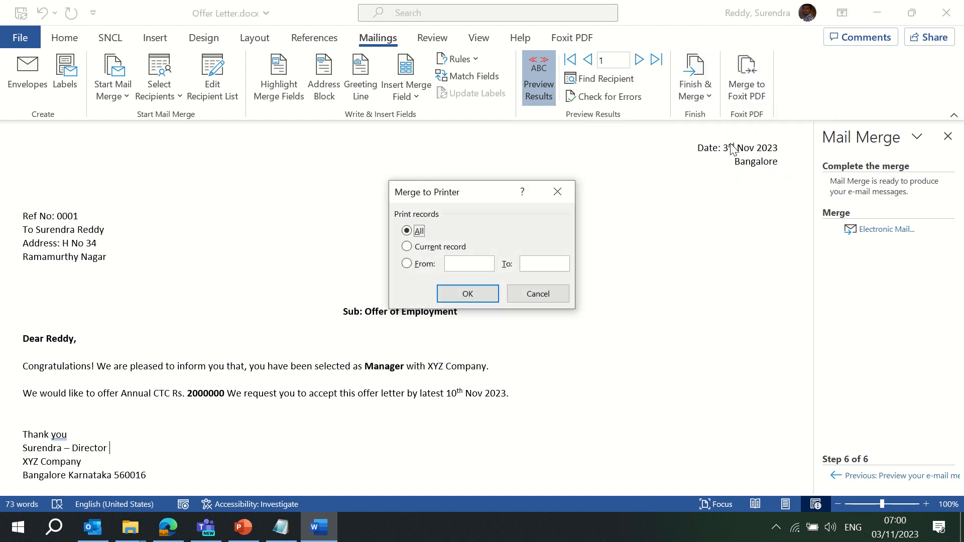
pyautogui.click(466, 294)
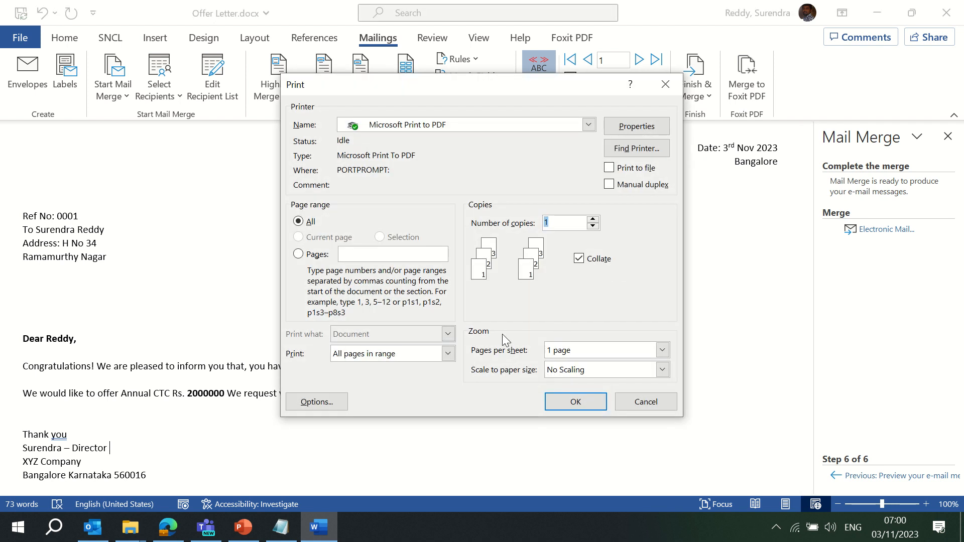
pyautogui.click(575, 402)
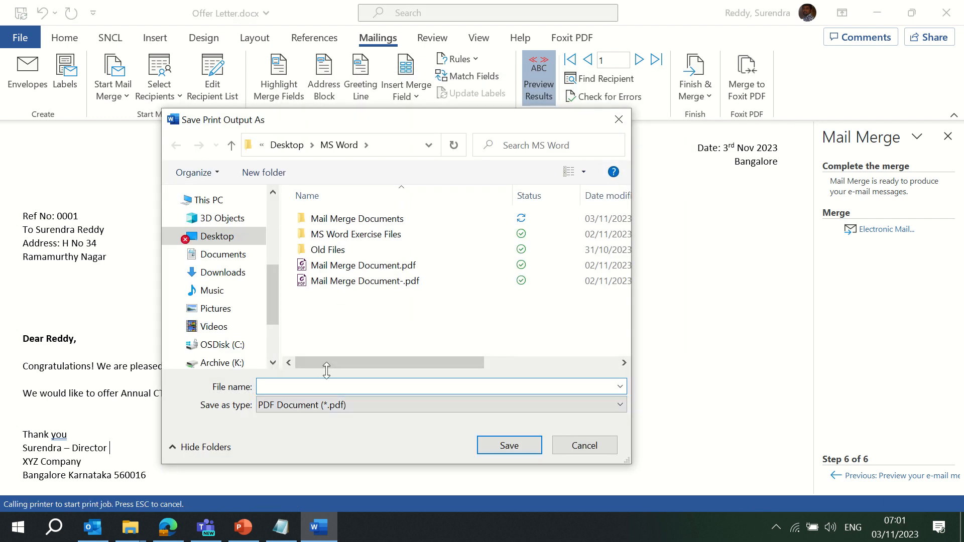
pyautogui.write('Offer Letters')
pyautogui.click(509, 444)
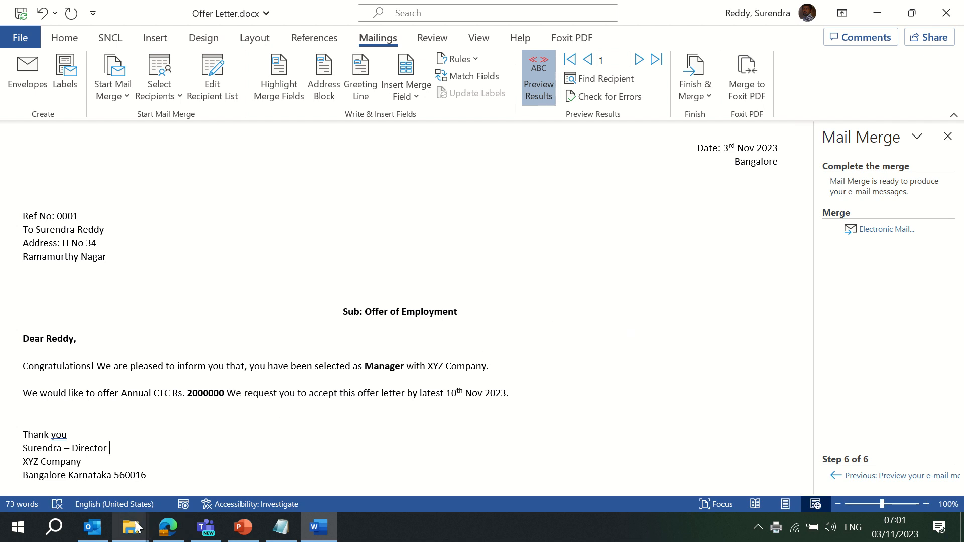
# Open Offer Letters.pdf from the MS Word folder in File Explorer
pyautogui.moveTo(130, 527)
pyautogui.click(89, 457)
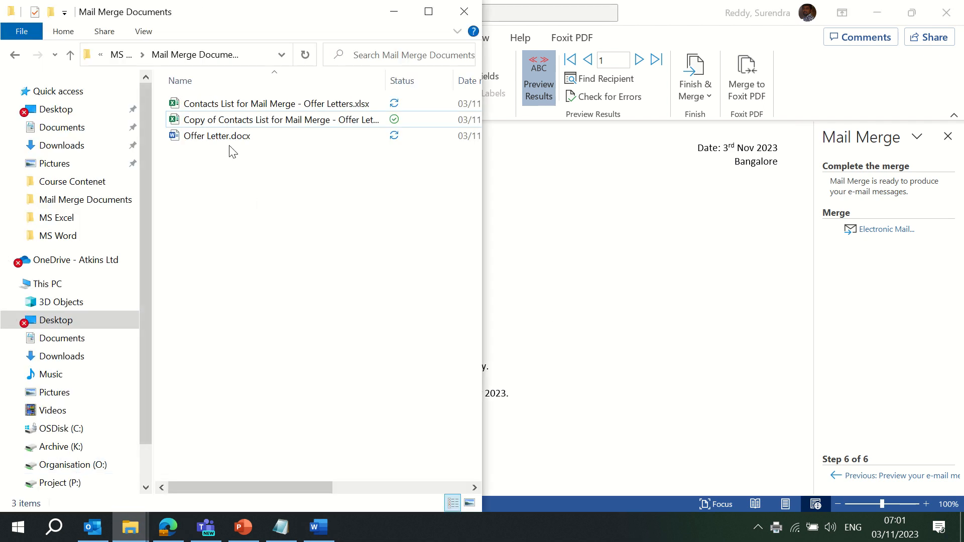
pyautogui.click(121, 55)
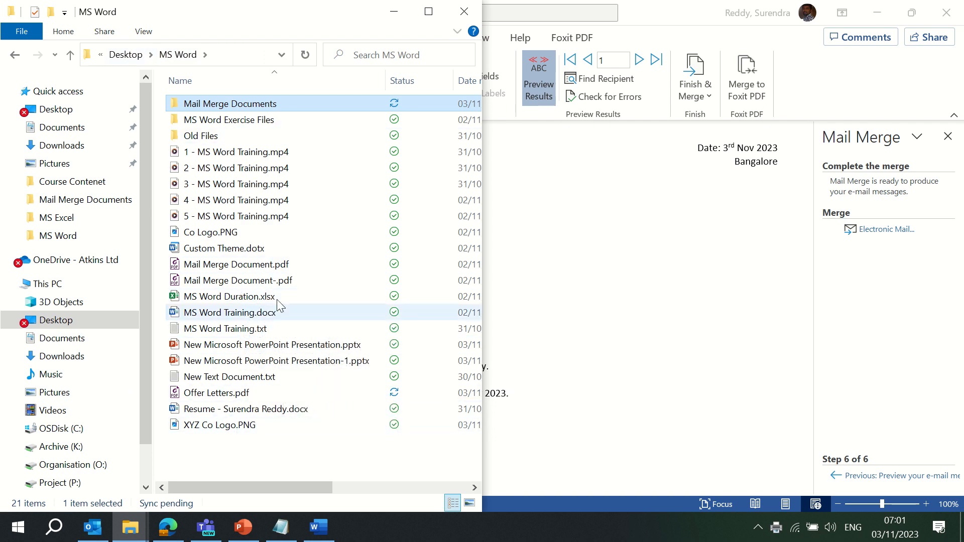
pyautogui.click(229, 397)
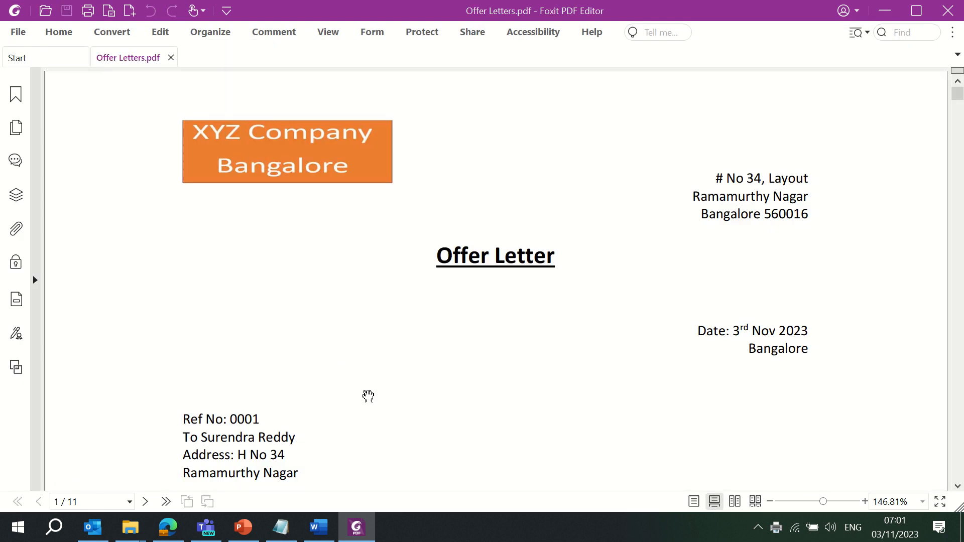
# Set the Foxit PDF Editor zoom to 90%
pyautogui.click(57, 37)
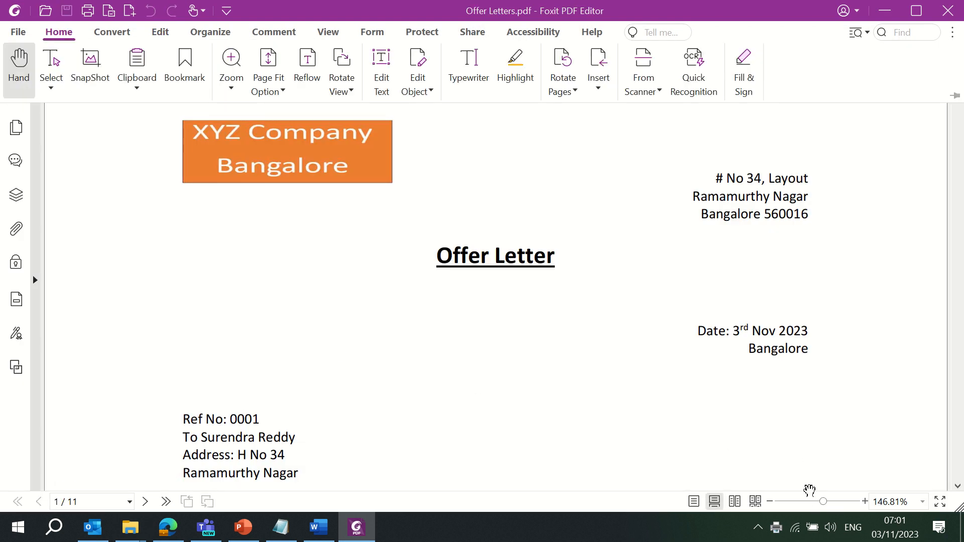
pyautogui.click(892, 501)
pyautogui.write('90')
pyautogui.press('Return')
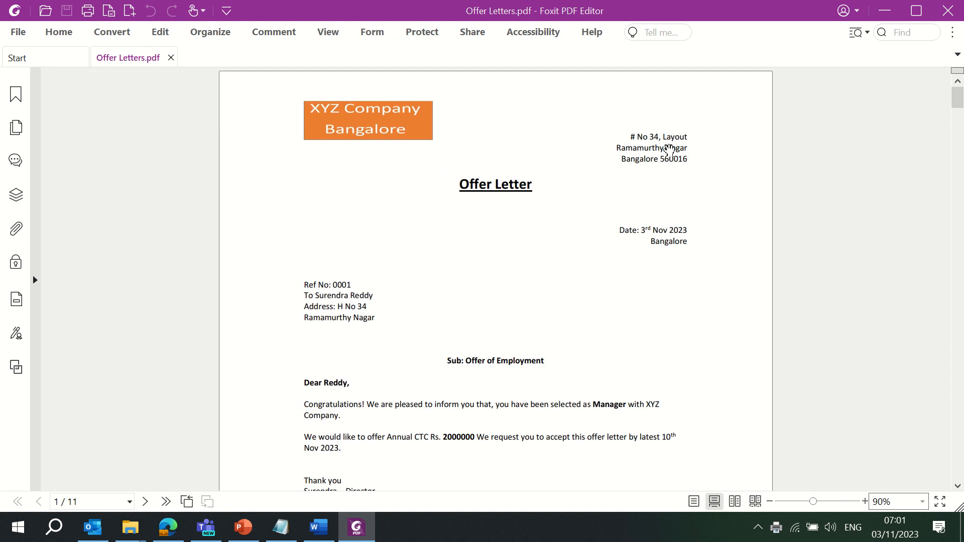
# Pan through pages 1–7, checking each merged letter's recipient, role and salary
pyautogui.moveTo(531, 321); pyautogui.dragTo(538, 241)
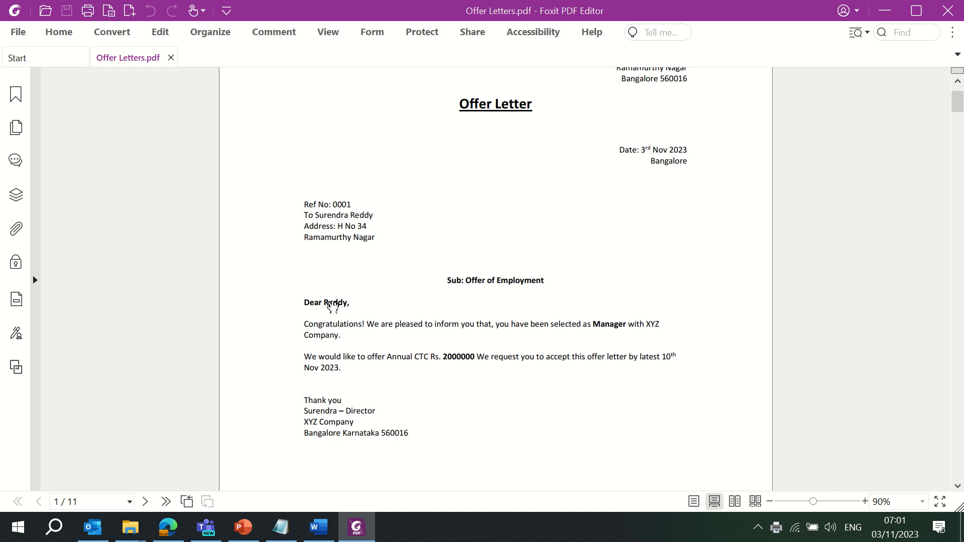
pyautogui.scroll(-6, 404, 370)
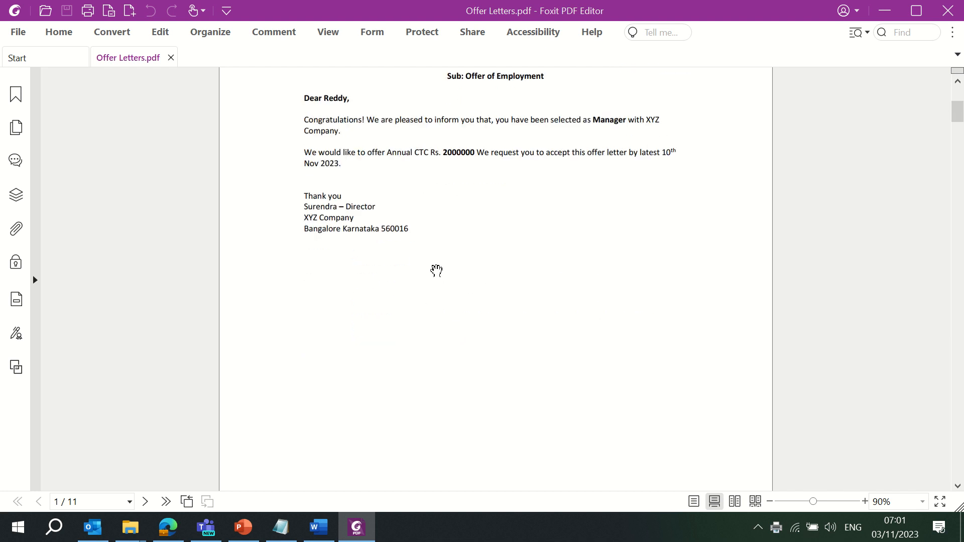
pyautogui.scroll(-5, 506, 358)
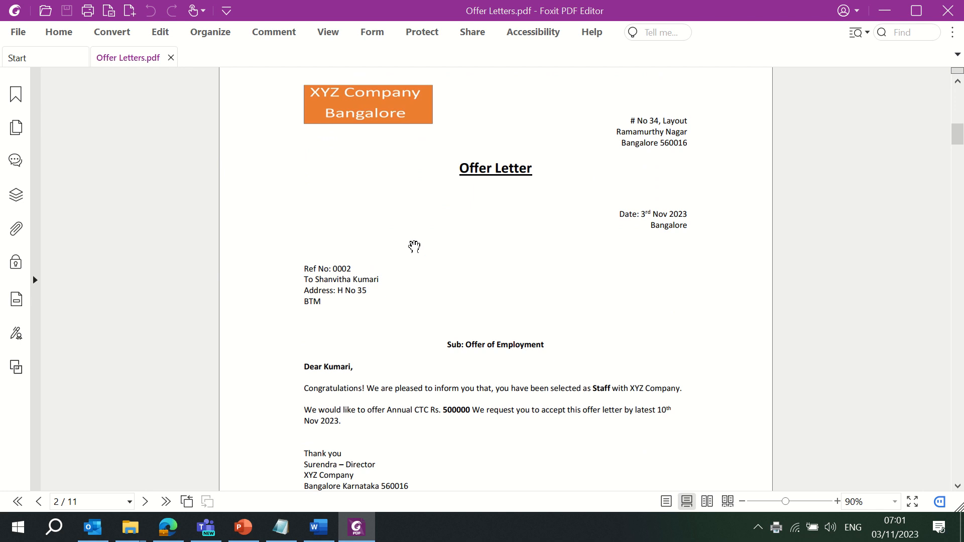
pyautogui.scroll(-6, 522, 268)
pyautogui.scroll(-20, 528, 352)
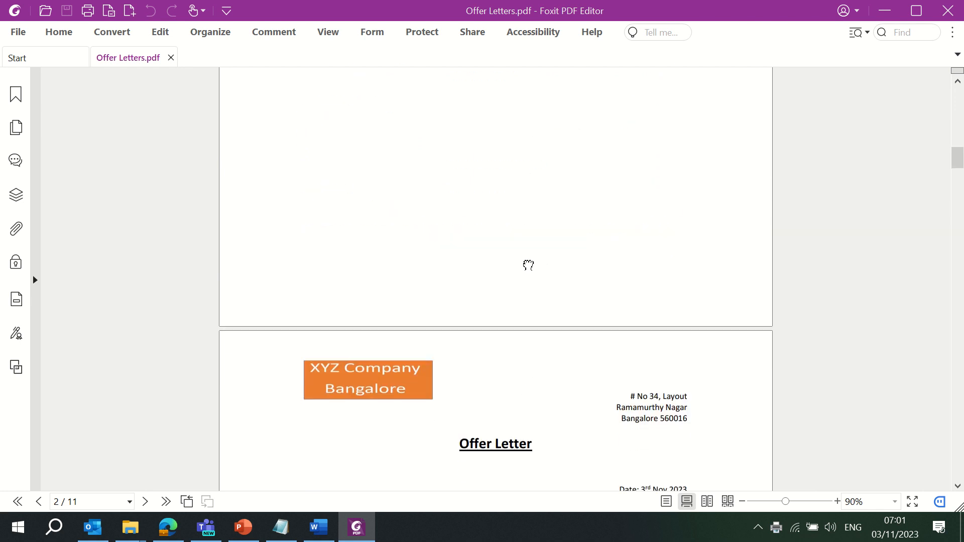
pyautogui.moveTo(531, 420); pyautogui.dragTo(551, 159)
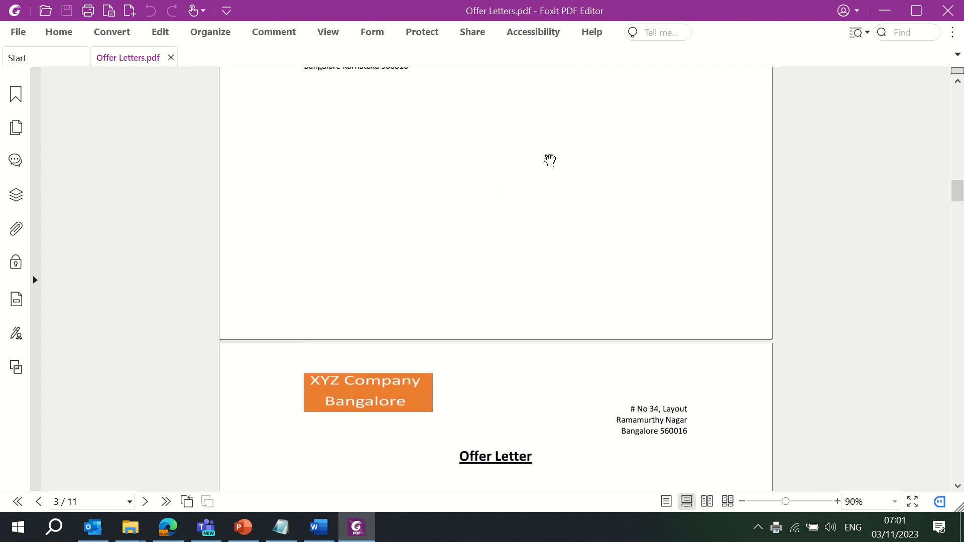
pyautogui.moveTo(527, 398); pyautogui.dragTo(544, 155)
pyautogui.scroll(-9, 522, 151)
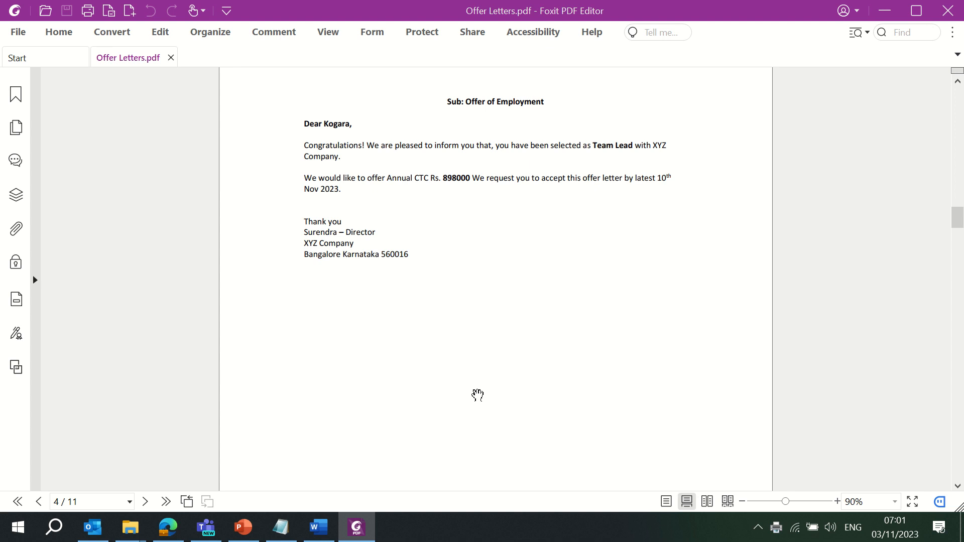
pyautogui.scroll(-2, 463, 270)
pyautogui.moveTo(464, 270); pyautogui.dragTo(482, 136)
pyautogui.moveTo(469, 340); pyautogui.dragTo(505, 157)
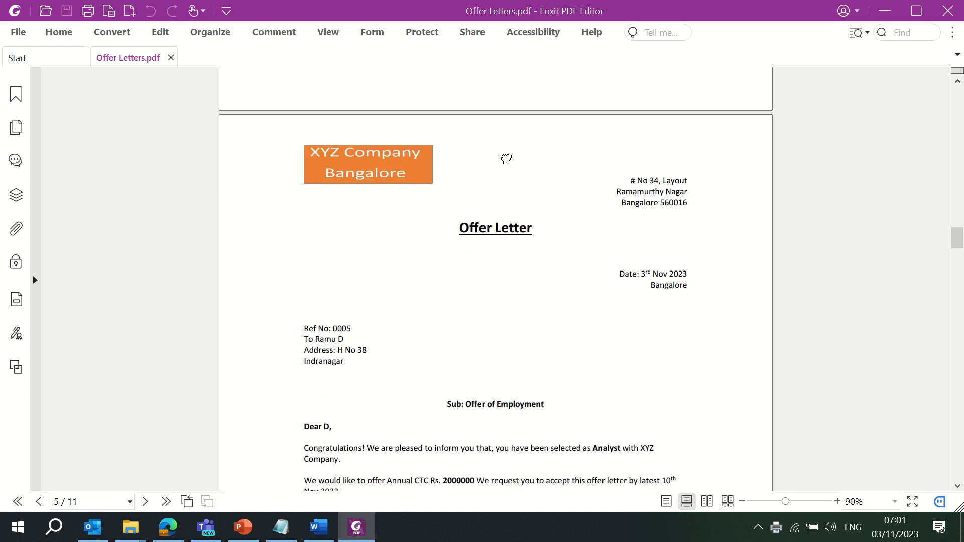
pyautogui.moveTo(520, 205); pyautogui.dragTo(537, 146)
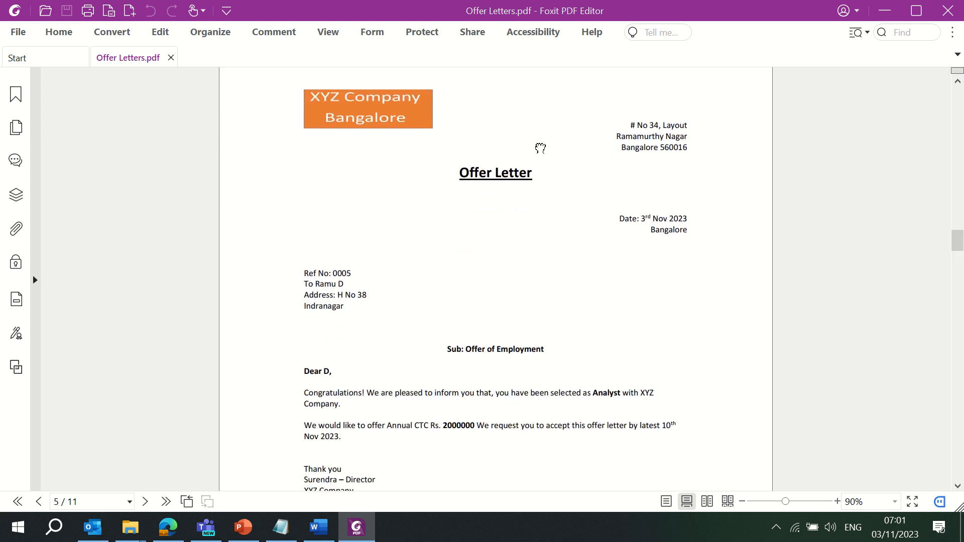
pyautogui.moveTo(518, 310); pyautogui.dragTo(563, 131)
pyautogui.moveTo(519, 377)
pyautogui.mouseDown()
pyautogui.moveTo(573, 163)
pyautogui.moveTo(551, 135)
pyautogui.mouseUp()
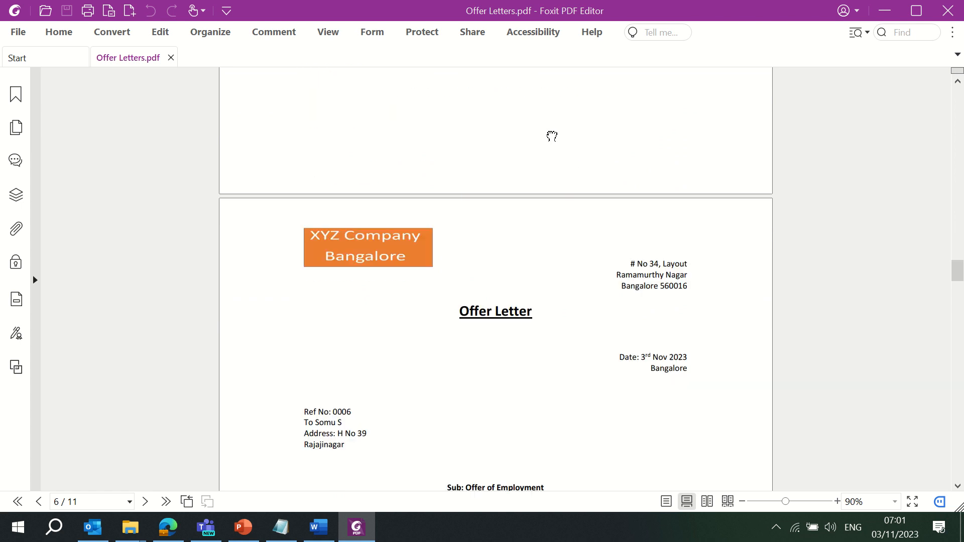
pyautogui.moveTo(475, 359)
pyautogui.mouseDown()
pyautogui.moveTo(521, 189)
pyautogui.moveTo(524, 98)
pyautogui.mouseUp()
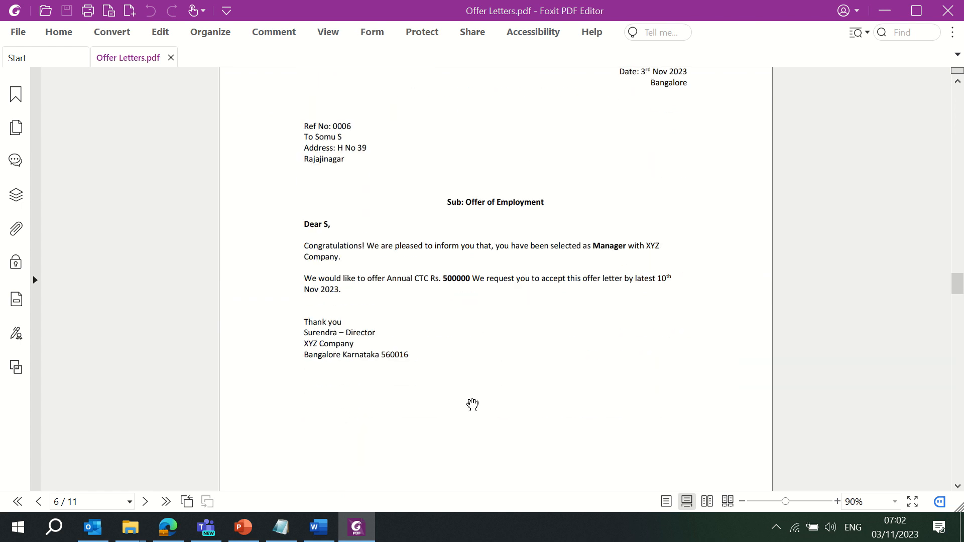
pyautogui.moveTo(471, 402)
pyautogui.mouseDown()
pyautogui.moveTo(512, 91)
pyautogui.moveTo(527, 213)
pyautogui.mouseUp()
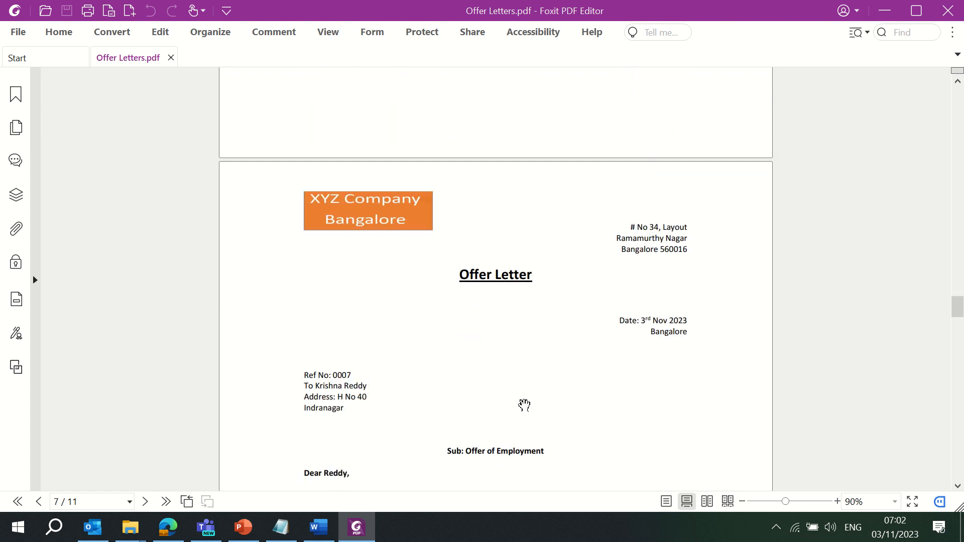
pyautogui.moveTo(523, 405); pyautogui.dragTo(542, 190)
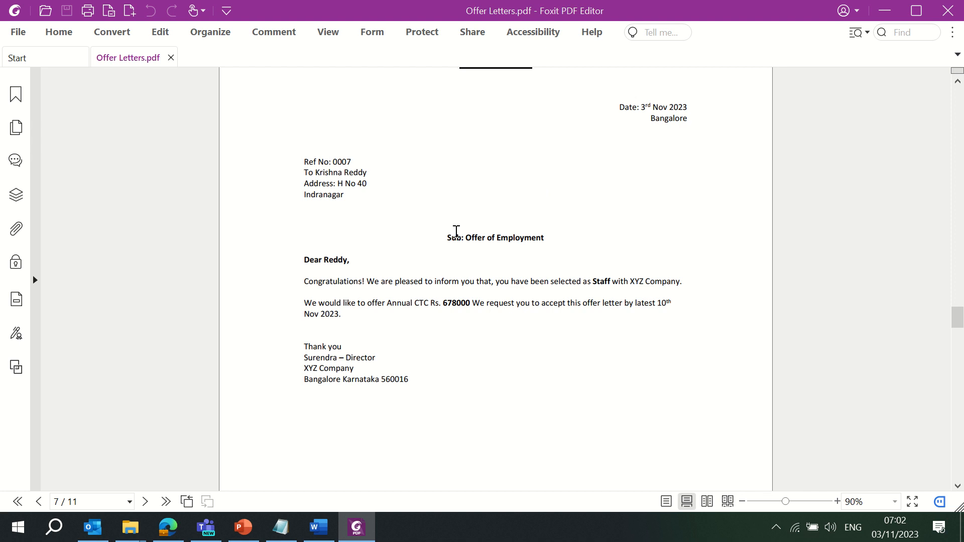
pyautogui.click(383, 43)
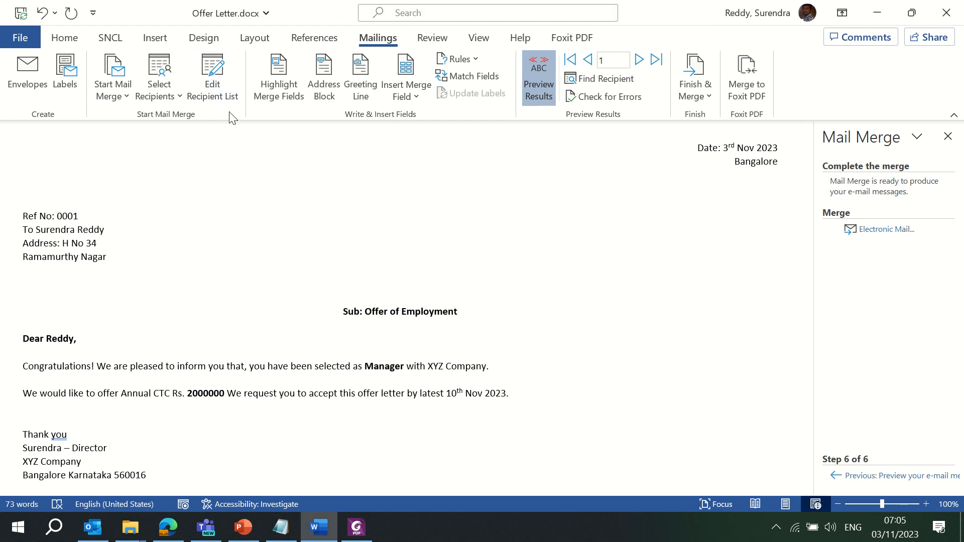
# Merge all offer letters as HTML e-mails to Email_ID with subject 'Offer of Employment'
pyautogui.click(213, 76)
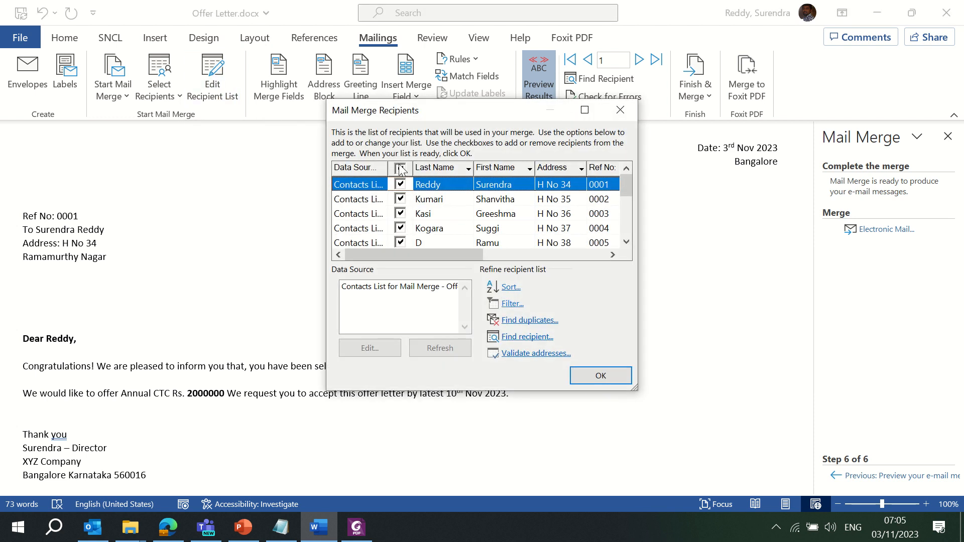
pyautogui.click(599, 377)
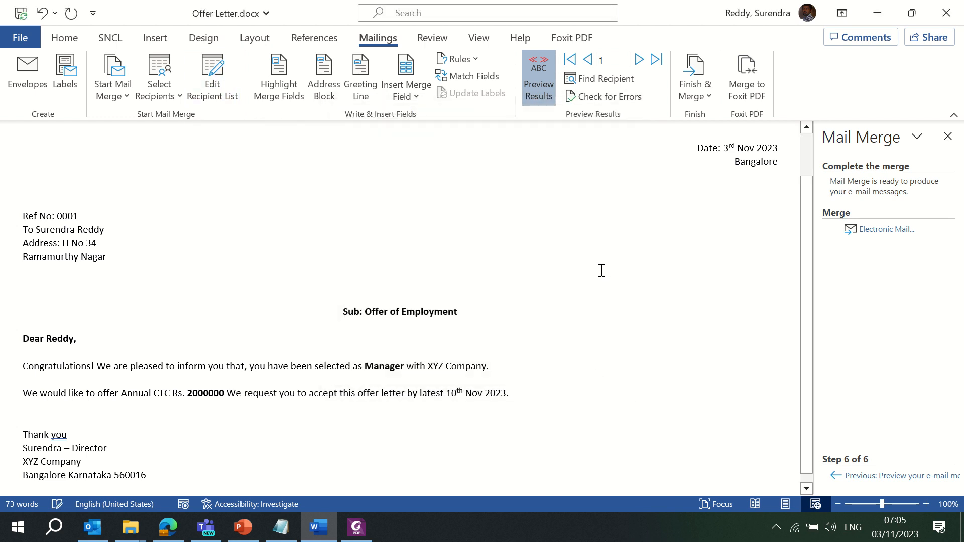
pyautogui.click(703, 99)
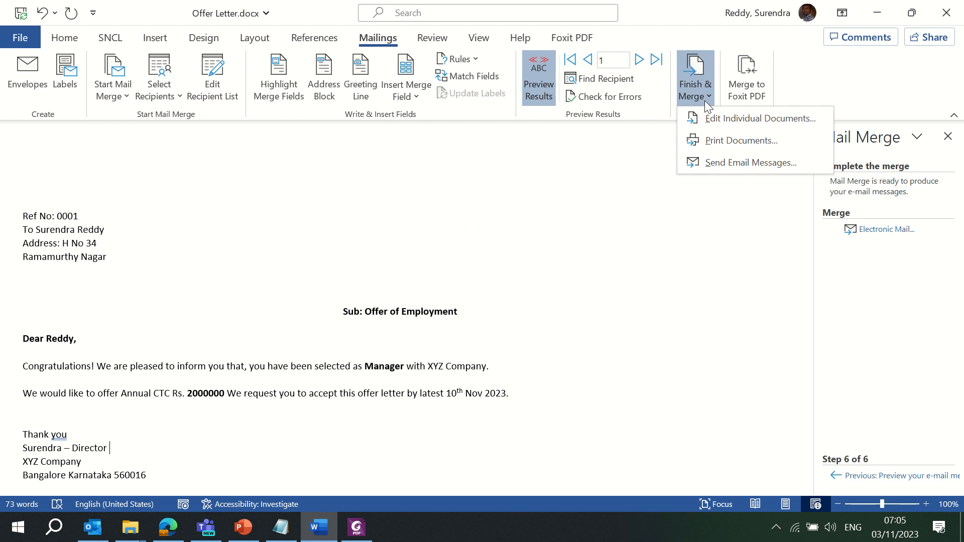
pyautogui.click(724, 163)
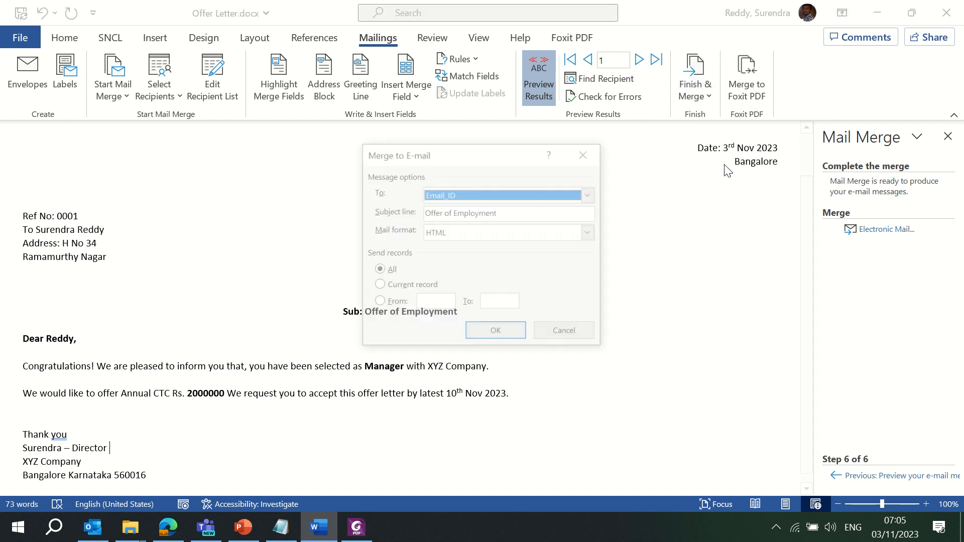
pyautogui.click(495, 332)
pyautogui.click(92, 527)
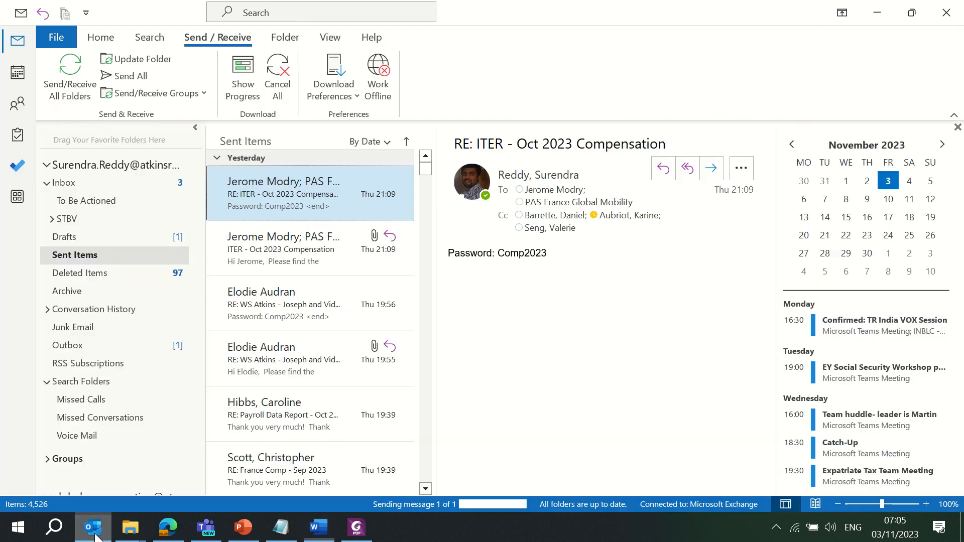
# Check the Outbox, then open and review the sent Offer of Employment e-mail
pyautogui.click(84, 349)
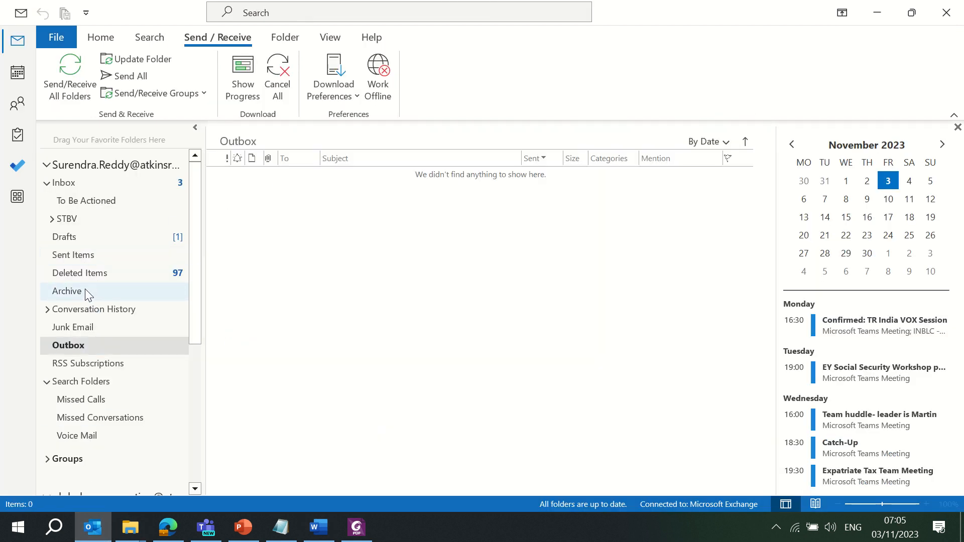
pyautogui.click(64, 256)
pyautogui.click(320, 197)
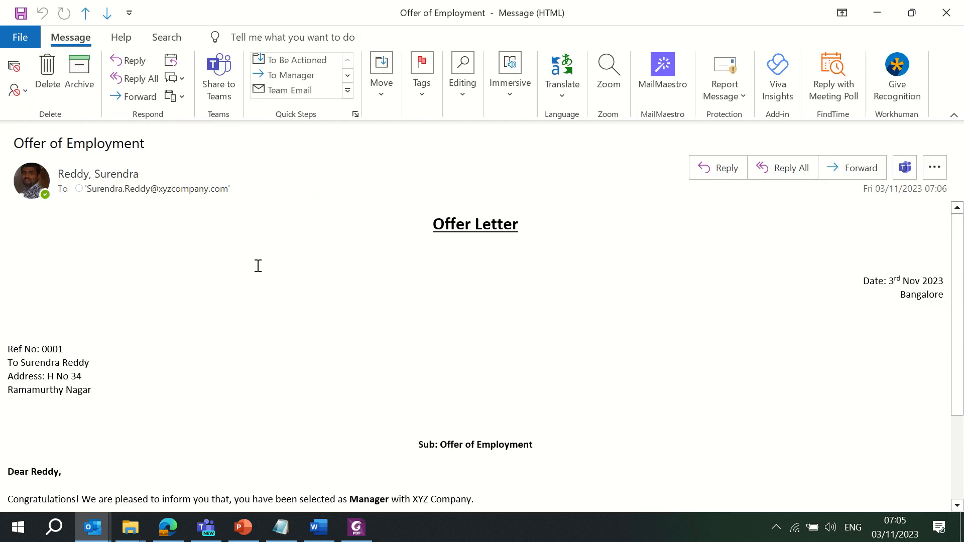
pyautogui.scroll(-3, 227, 321)
pyautogui.scroll(3, 227, 322)
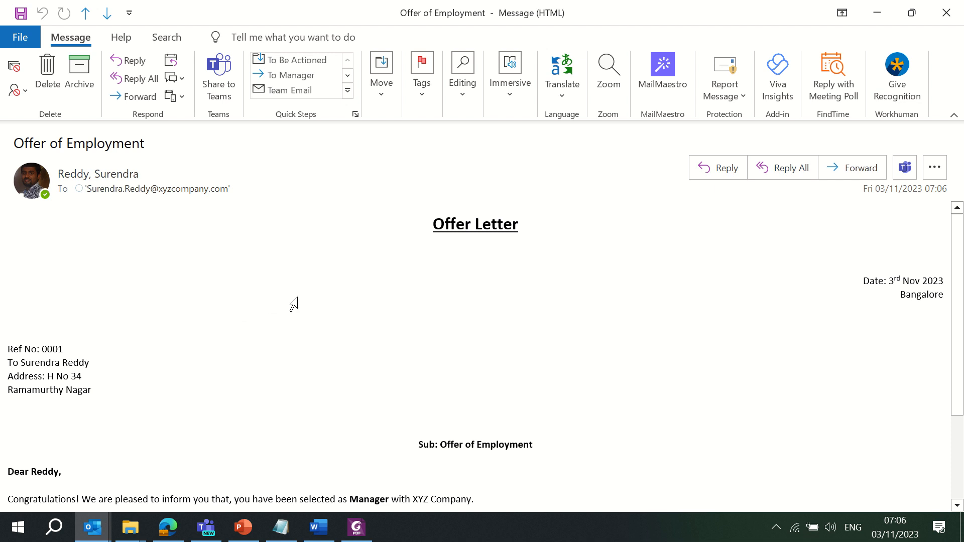
pyautogui.press('Escape')
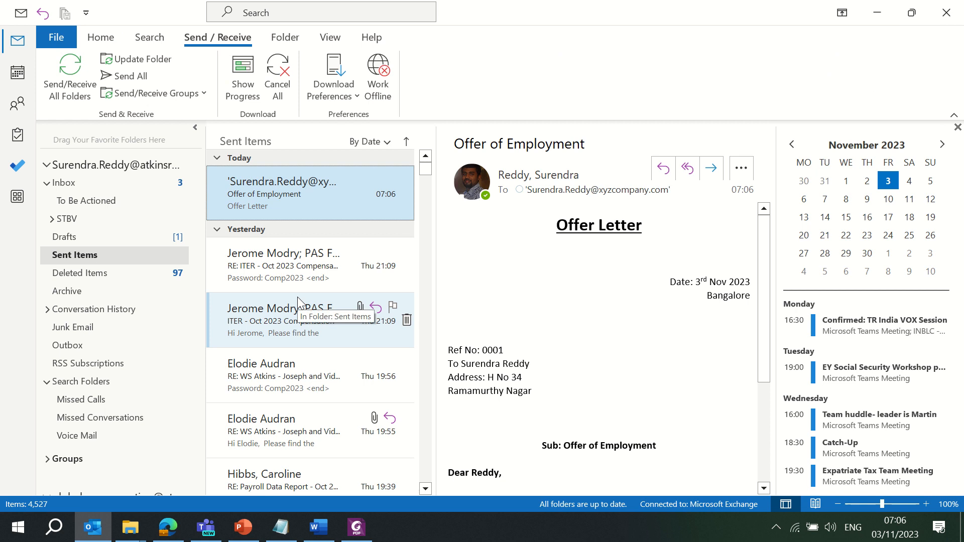
# Permanently delete the sent Offer of Employment message and minimise Outlook
pyautogui.hotkey('shift', 'Delete')
pyautogui.click(462, 311)
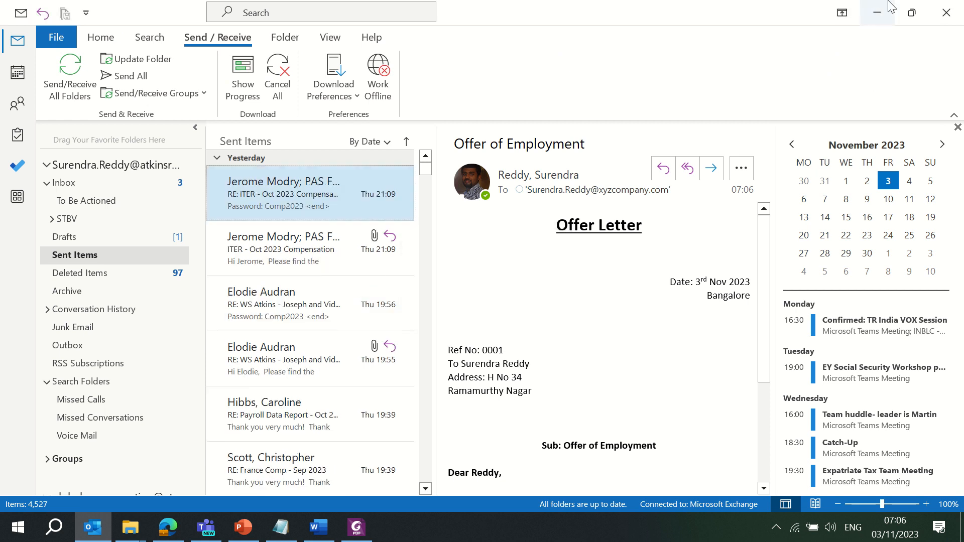
pyautogui.click(878, 13)
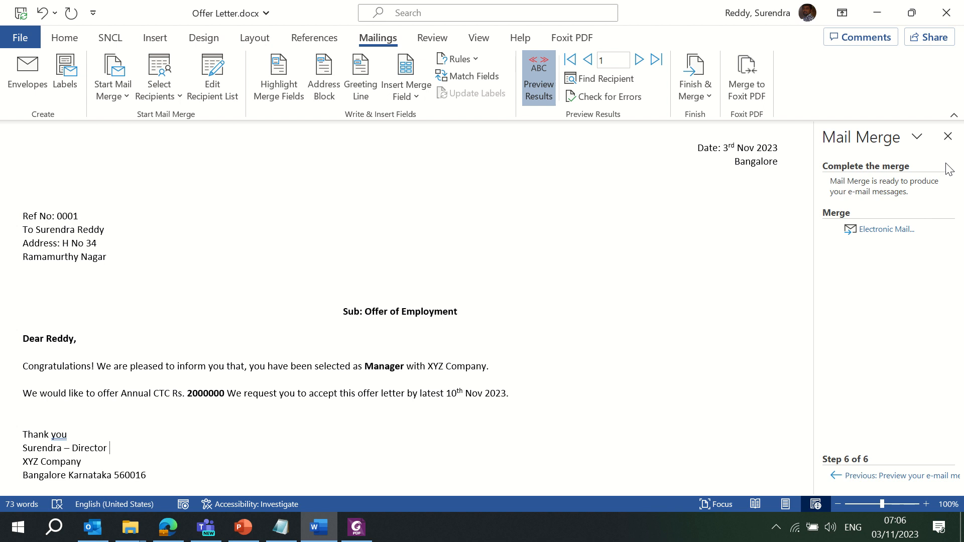
# Close the Mail Merge pane and shade merge fields grey, skipping the address block
pyautogui.click(948, 136)
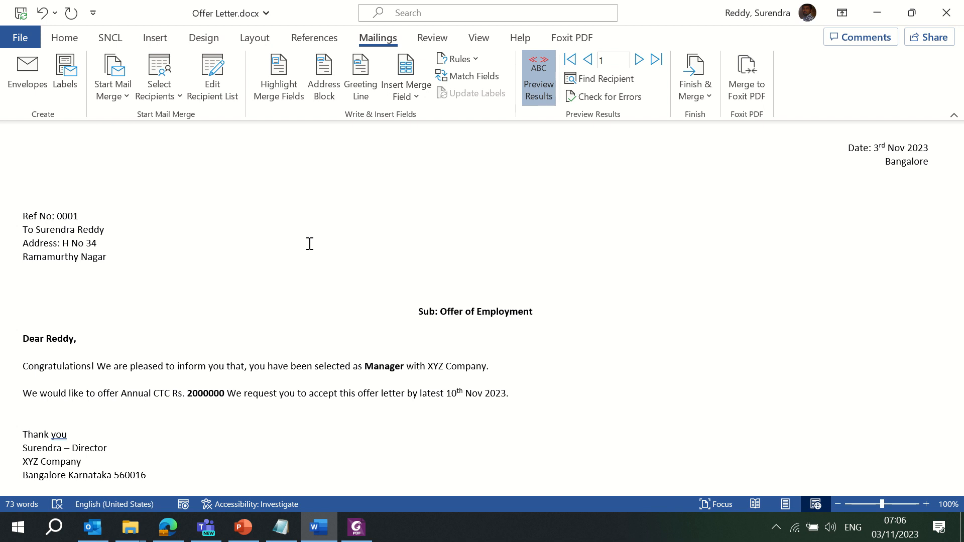
pyautogui.click(274, 86)
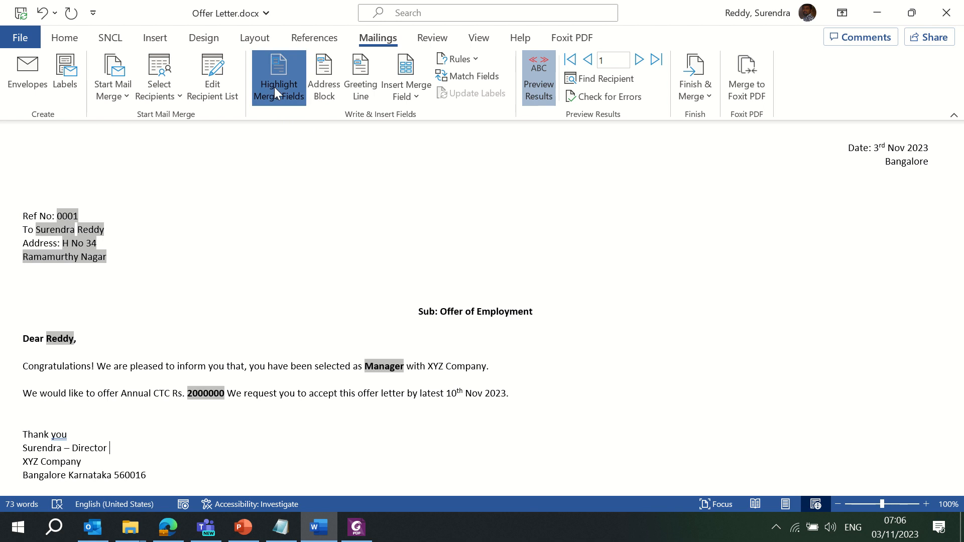
pyautogui.click(328, 90)
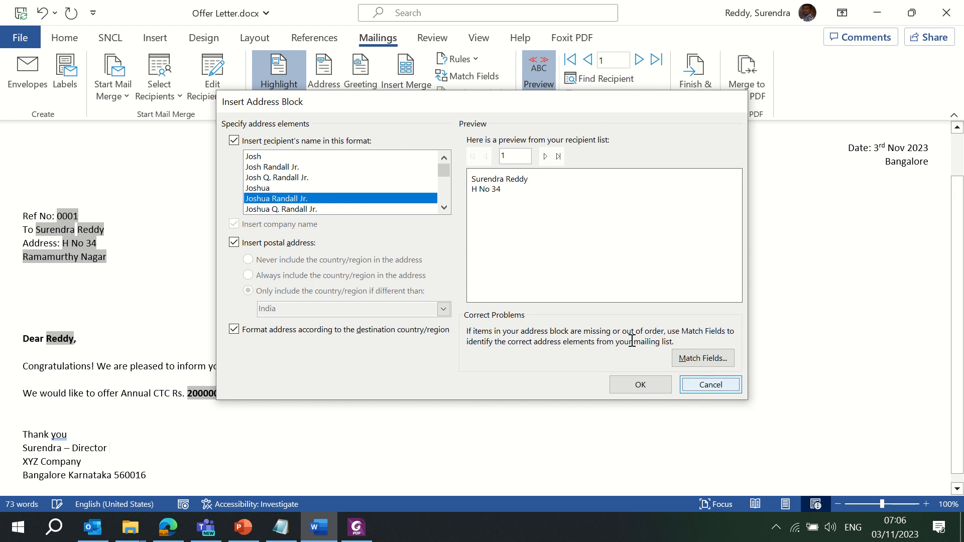
pyautogui.click(712, 386)
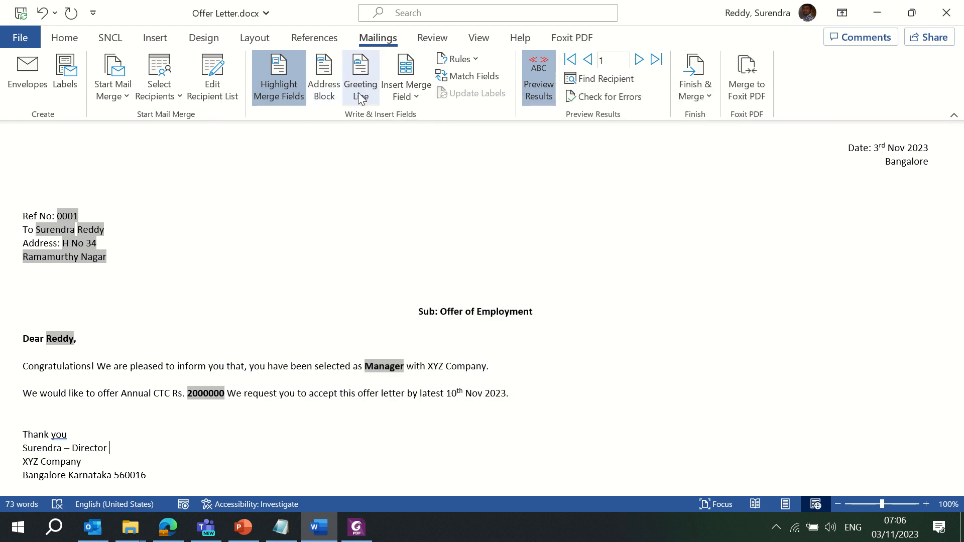
# Insert a 'Dear' greeting line with the recipient's full name after the Director signature
pyautogui.click(361, 97)
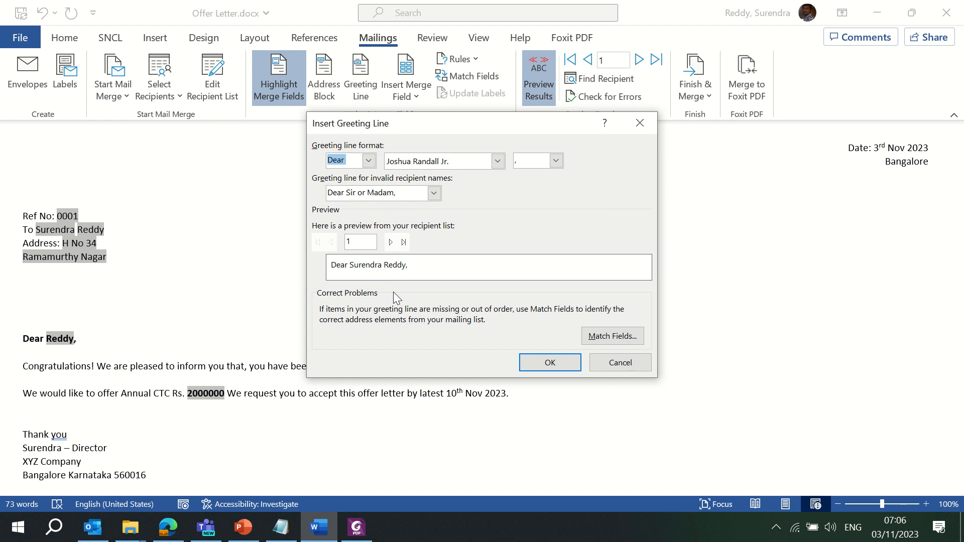
pyautogui.click(550, 364)
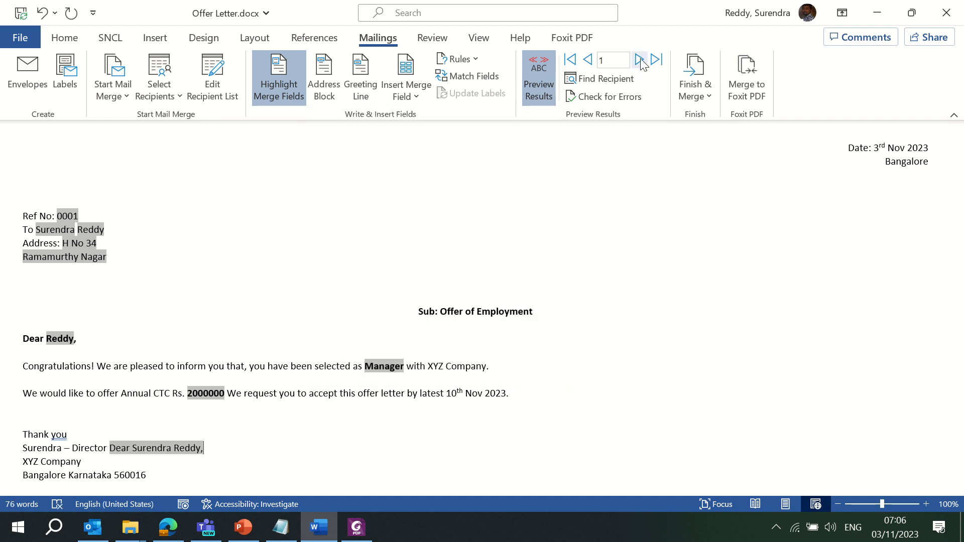
pyautogui.click(525, 205)
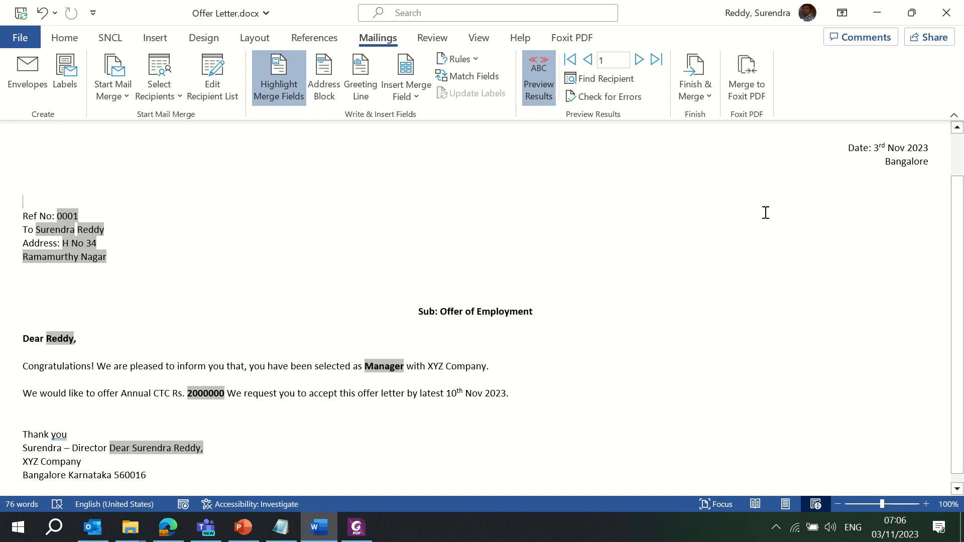
pyautogui.click(707, 97)
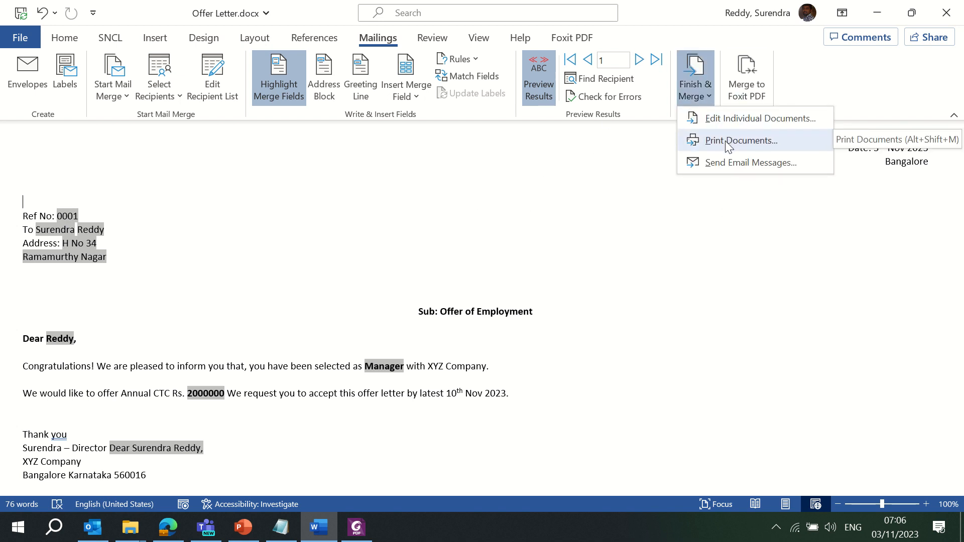
# Merge all records into Electronic Messages1, then close it without saving
pyautogui.click(757, 116)
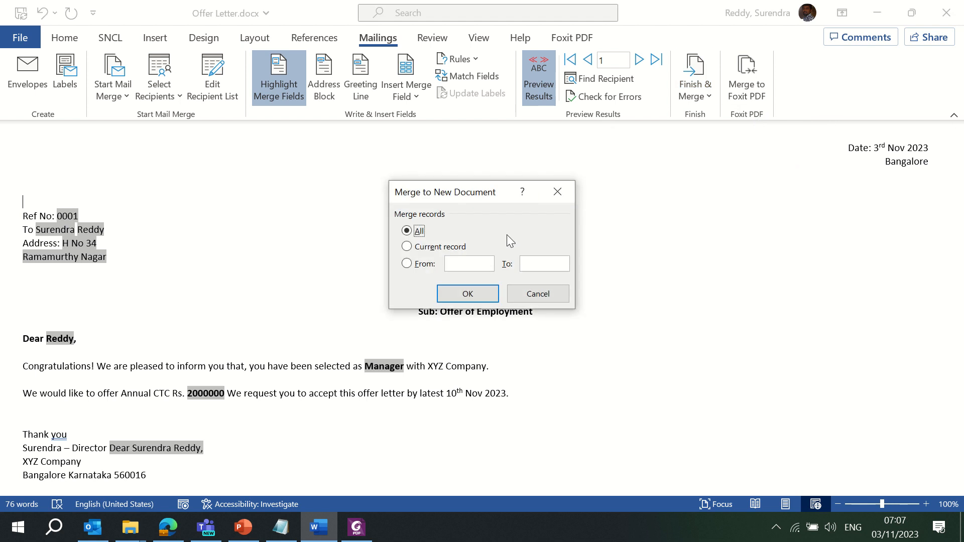
pyautogui.click(467, 295)
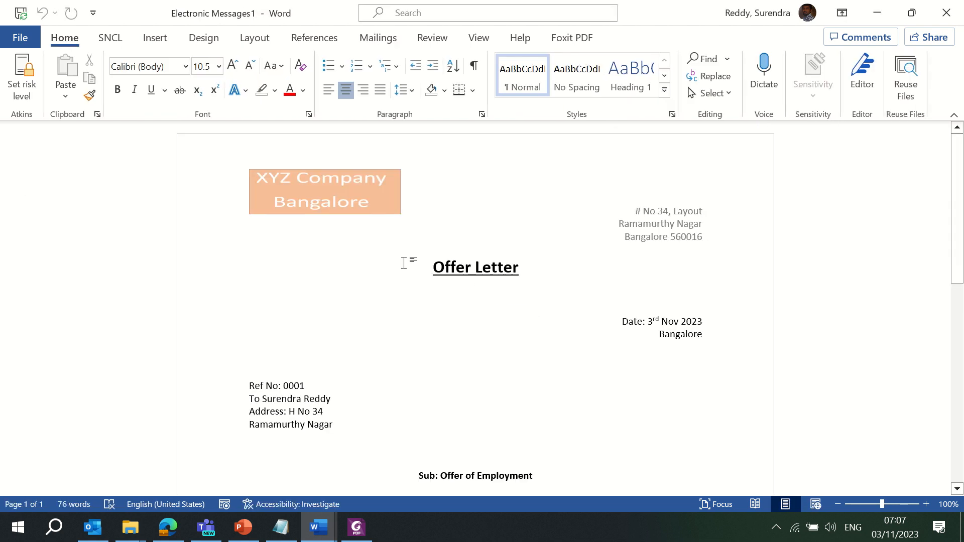
pyautogui.click(318, 527)
pyautogui.click(409, 431)
pyautogui.click(945, 15)
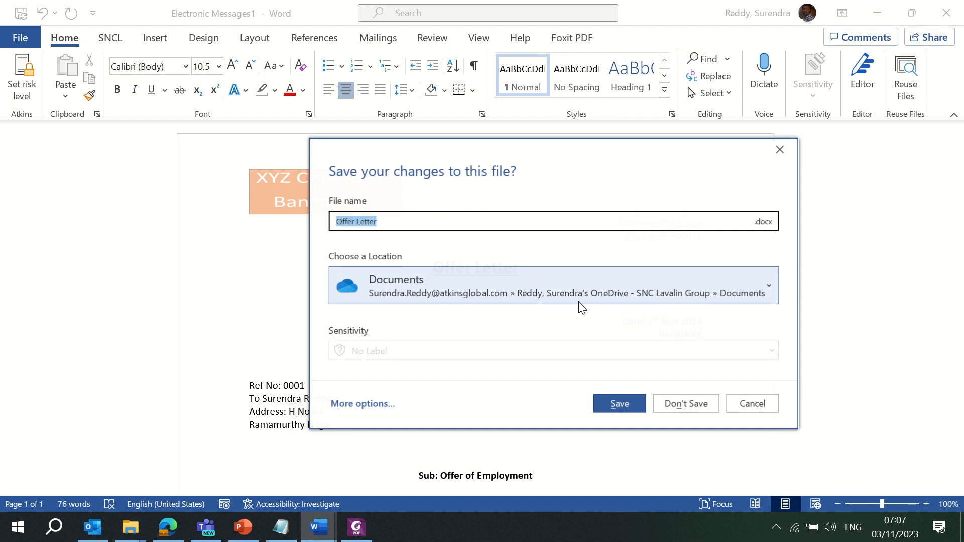
pyautogui.click(676, 403)
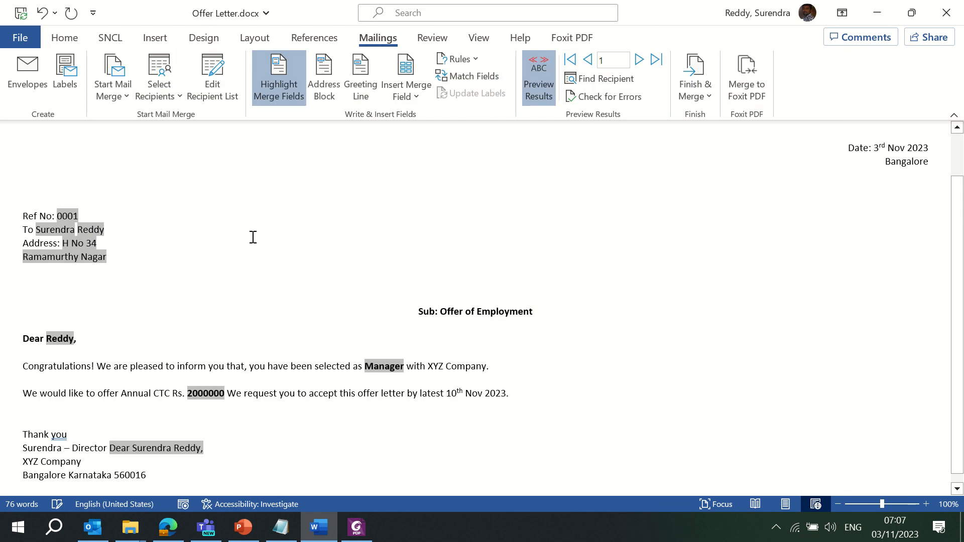
# Turn off merge field shading and include every contact in the recipient list
pyautogui.click(279, 73)
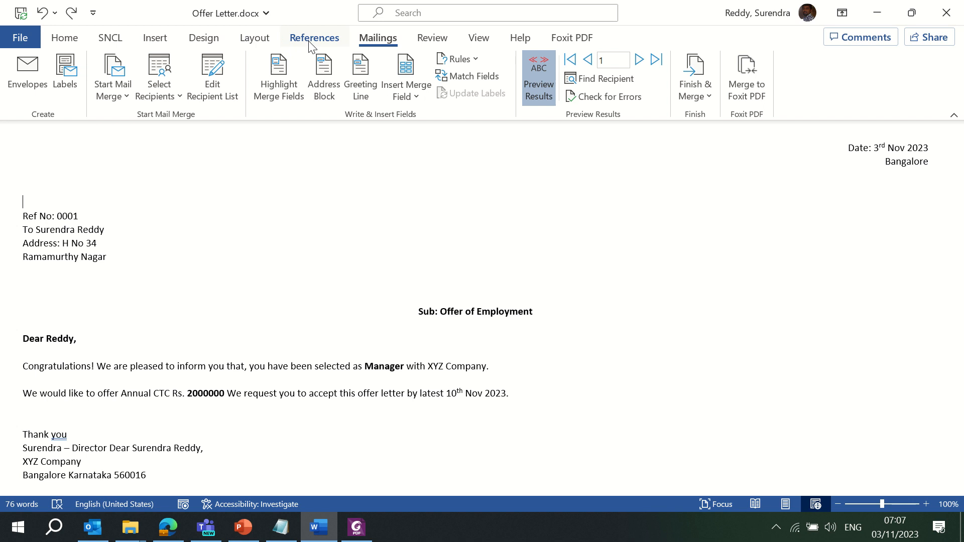
pyautogui.click(211, 90)
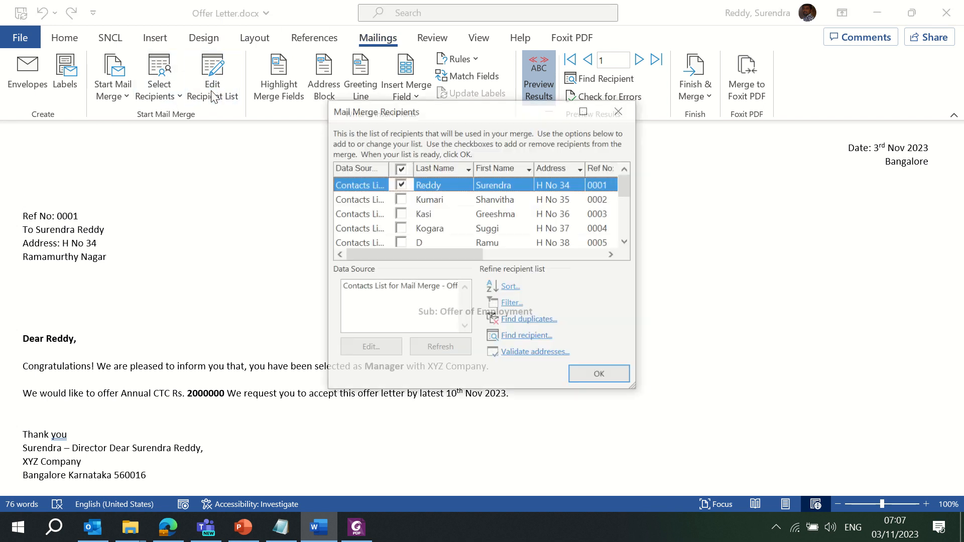
pyautogui.click(402, 171)
pyautogui.click(600, 376)
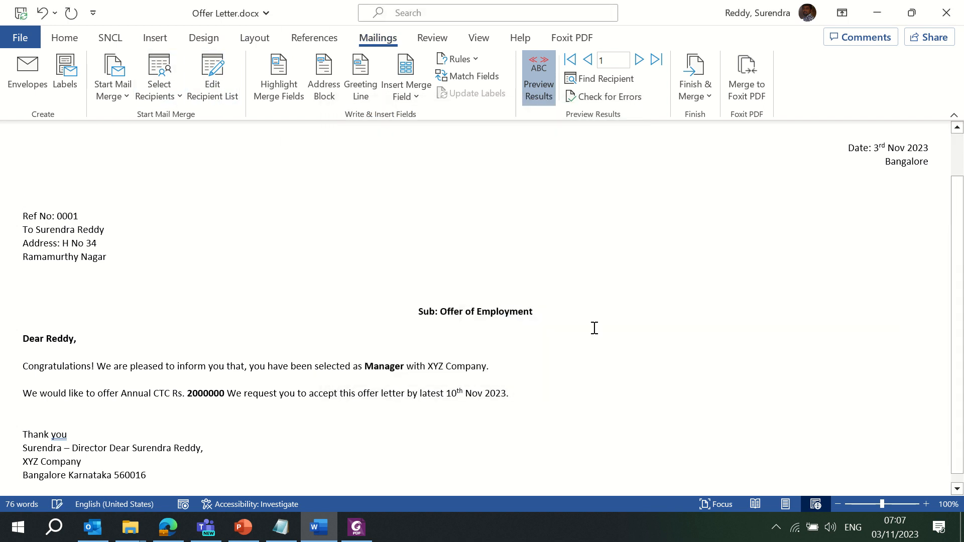
pyautogui.click(704, 99)
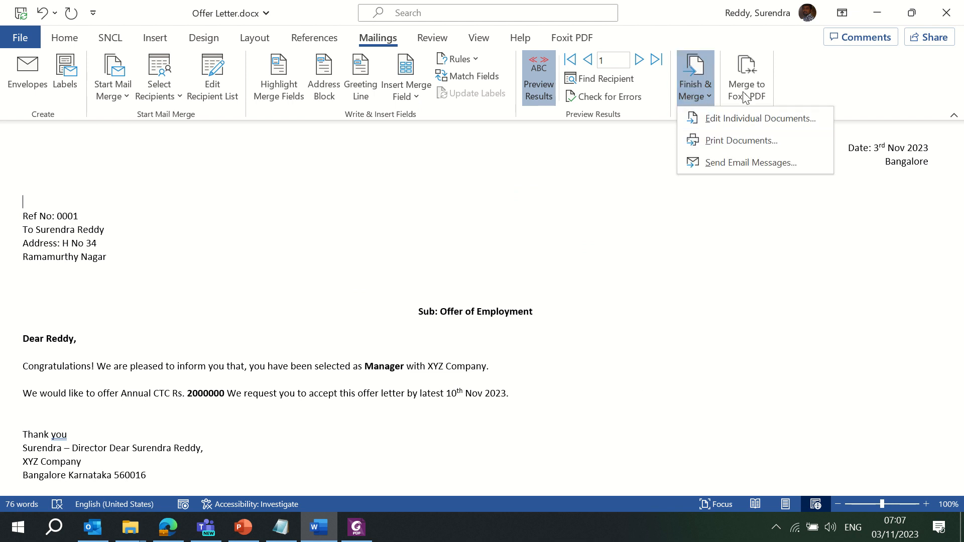
# Merge all records into a new document and page through the merged letters
pyautogui.click(720, 124)
pyautogui.click(477, 293)
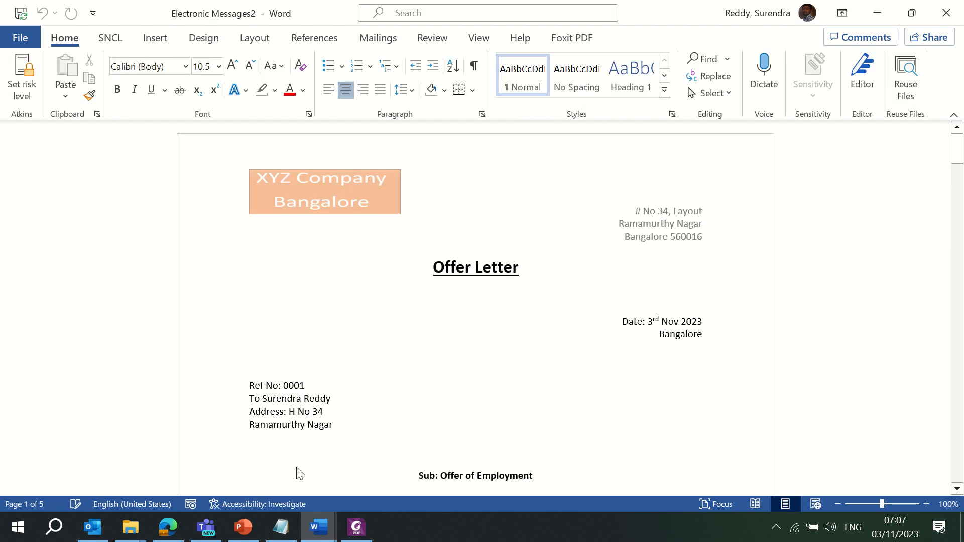
pyautogui.click(315, 529)
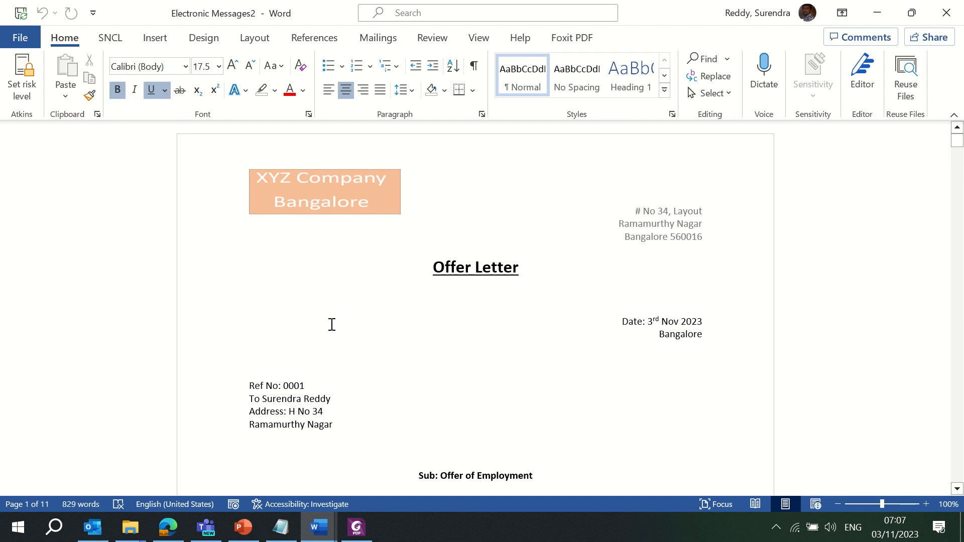
pyautogui.press('pagedown')
pyautogui.press('pagedown')
pyautogui.press('pagedown')
pyautogui.press('pagedown')
pyautogui.press('pagedown')
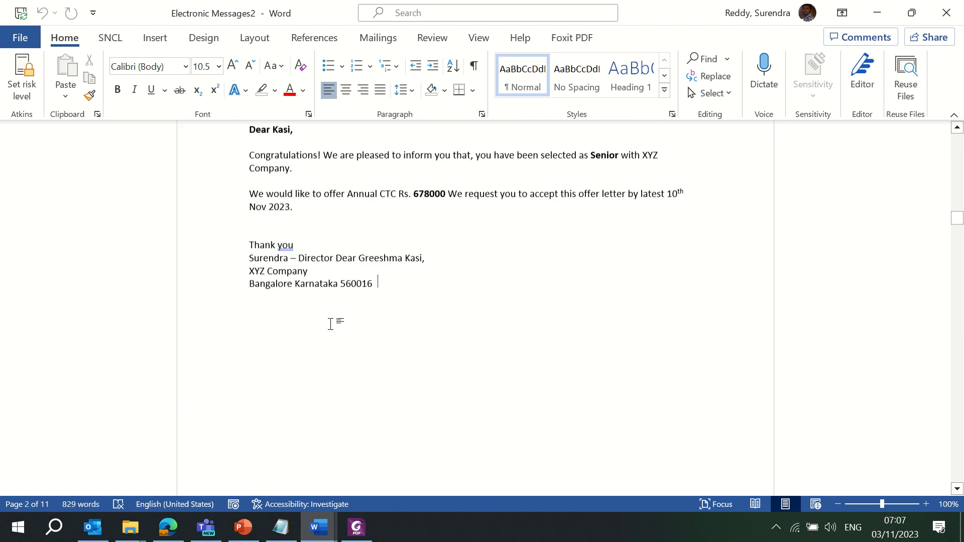
pyautogui.press('pagedown')
pyautogui.press('pagedown')
pyautogui.press('pagedown')
pyautogui.press('pagedown')
pyautogui.press('pagedown')
pyautogui.press('pagedown')
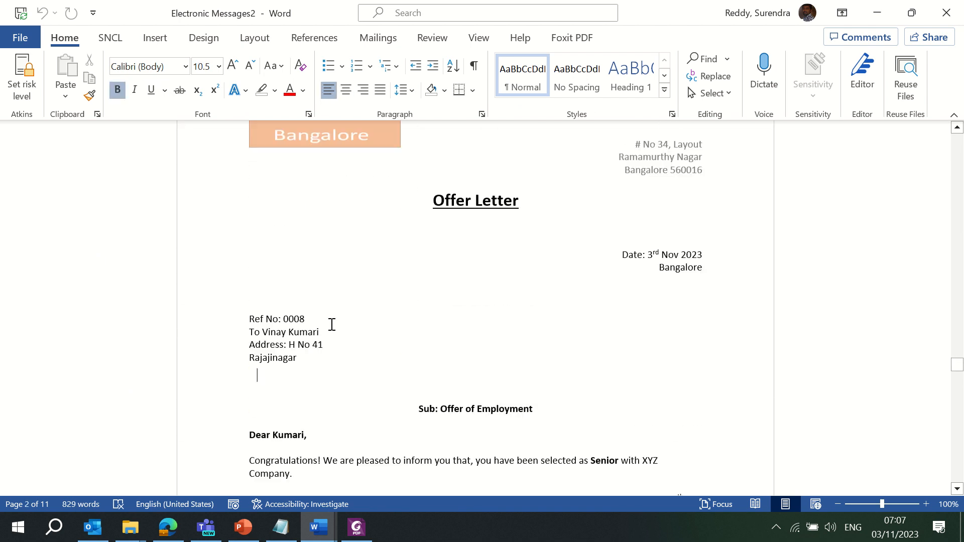
pyautogui.press('pagedown')
pyautogui.press('pagedown')
pyautogui.press('pagedown')
pyautogui.press('pagedown')
pyautogui.press('pagedown')
pyautogui.press('pagedown')
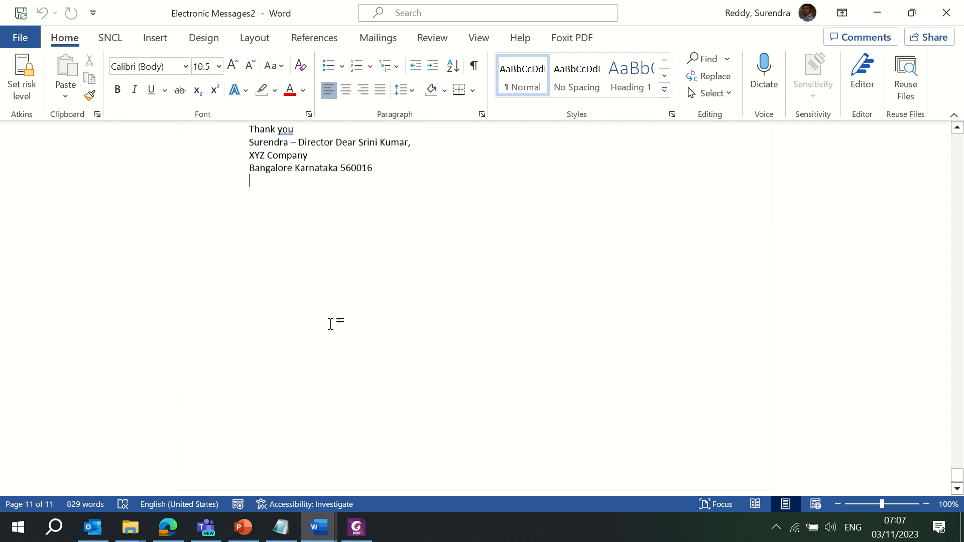
pyautogui.press('pageup')
pyautogui.scroll(-13, 332, 324)
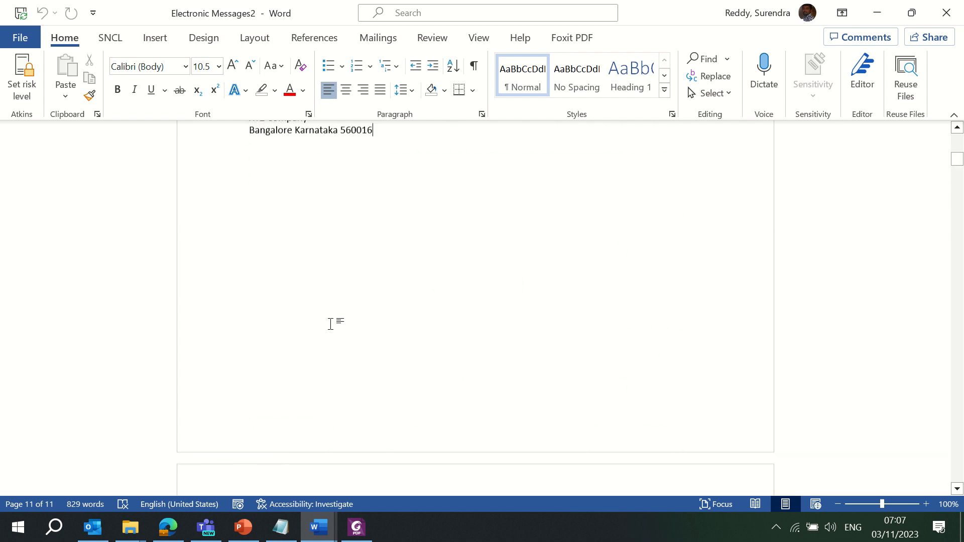
pyautogui.scroll(1, 330, 323)
pyautogui.click(330, 324)
pyautogui.hotkey('ctrl', 'Home')
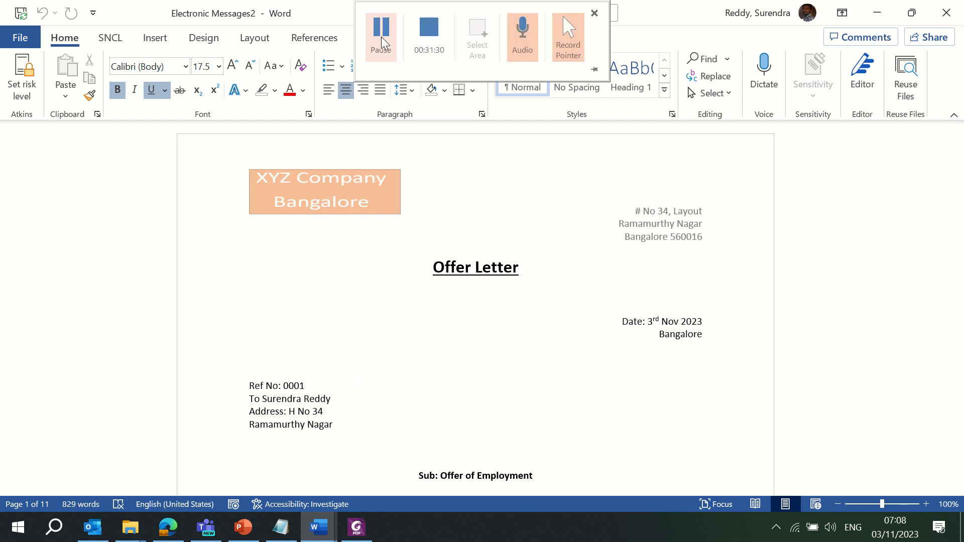
# Close the merged Electronic Messages2 document without saving
pyautogui.click(378, 37)
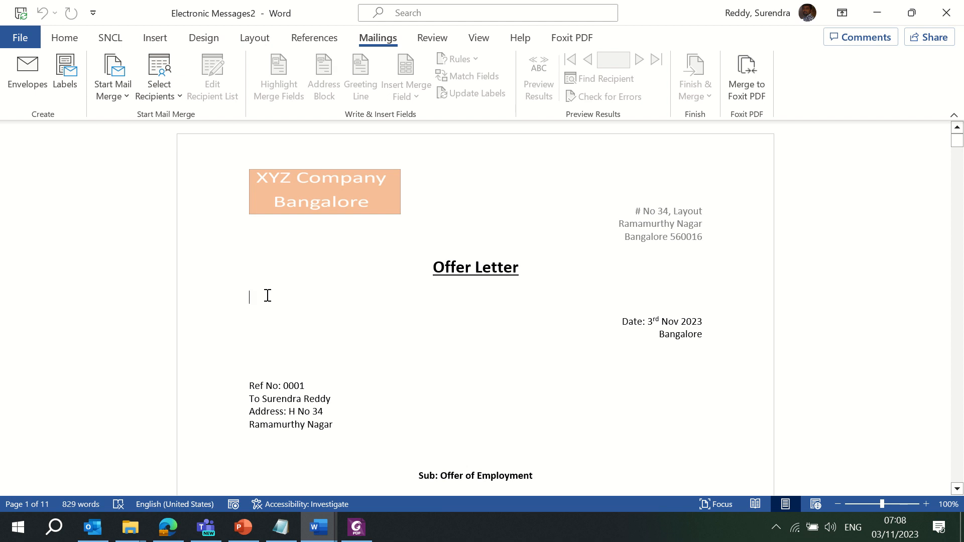
pyautogui.click(945, 12)
pyautogui.click(675, 403)
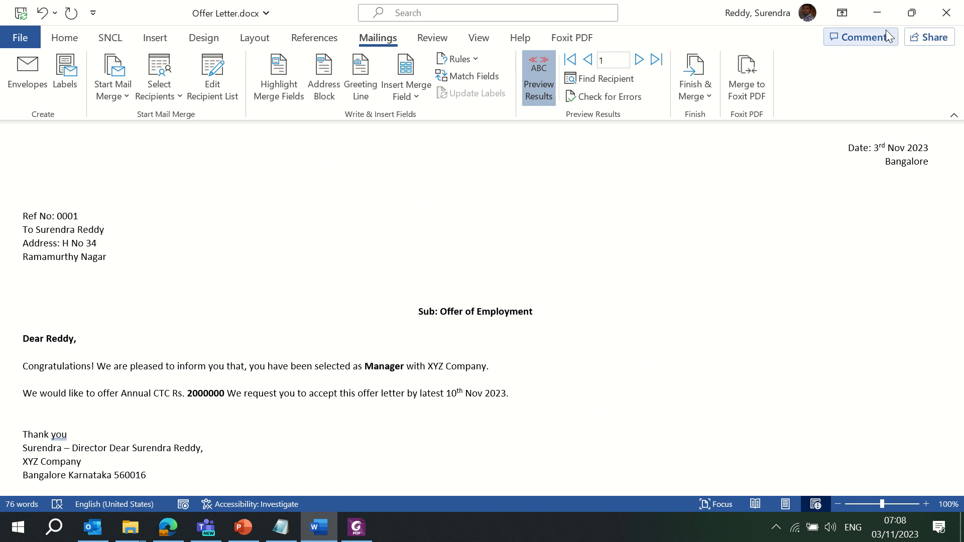
# Save and close Offer Letter.docx, then close the Offer Letters PDF
pyautogui.click(946, 13)
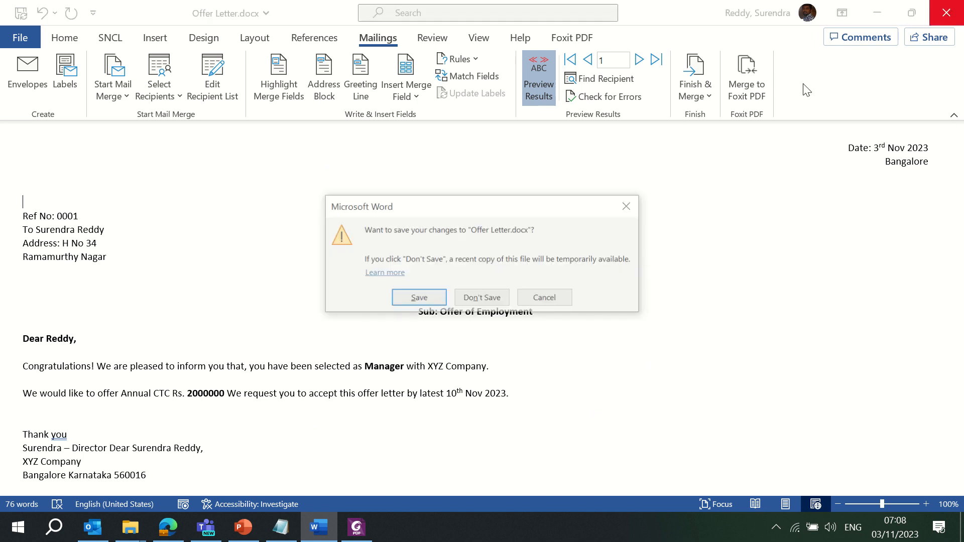
pyautogui.click(417, 297)
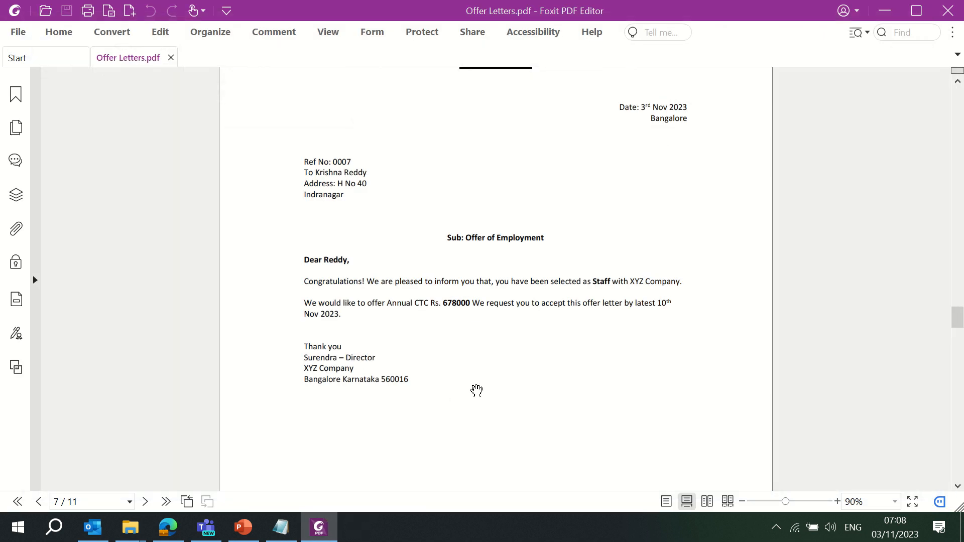
pyautogui.click(953, 7)
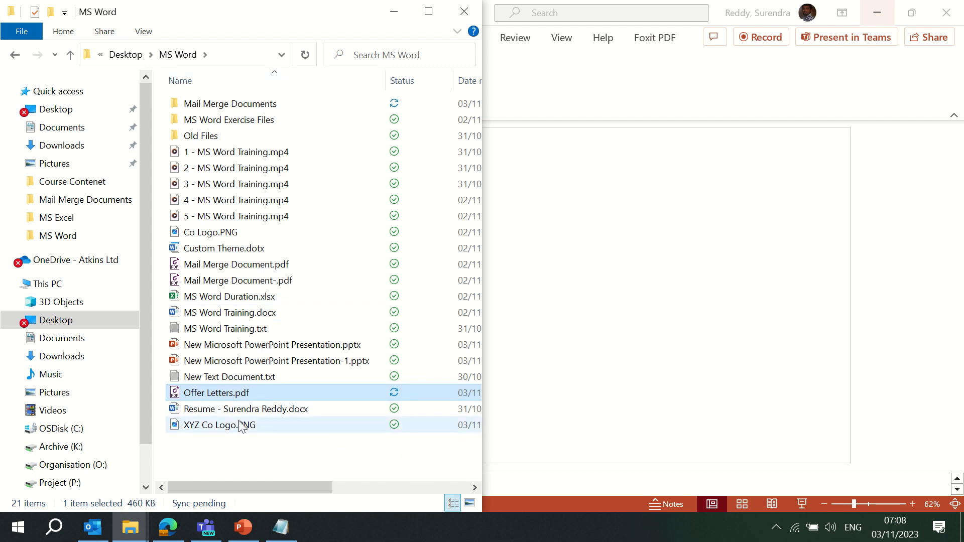
# Relaunch Word by searching 'winword', after closing Windows Security opened by mistake
pyautogui.rightClick(282, 448)
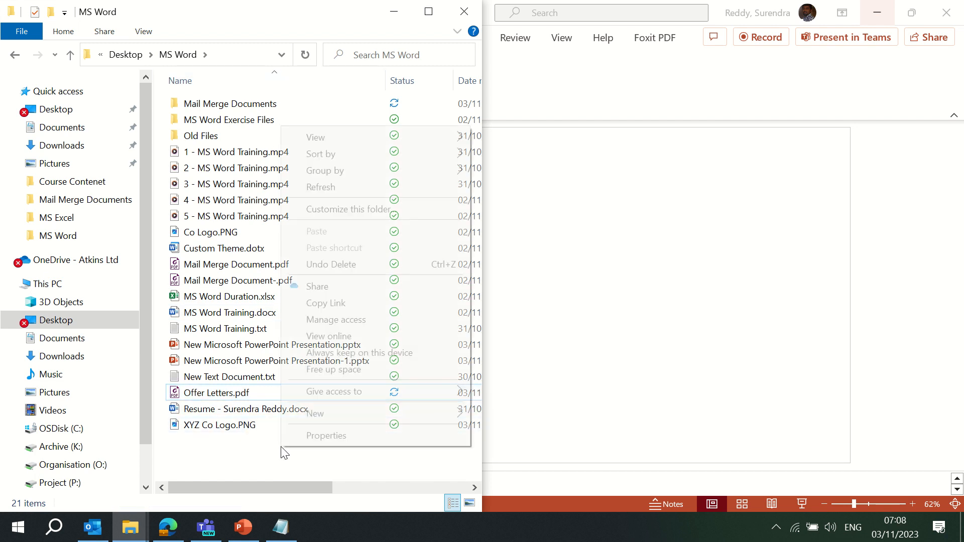
pyautogui.click(53, 527)
pyautogui.write('win')
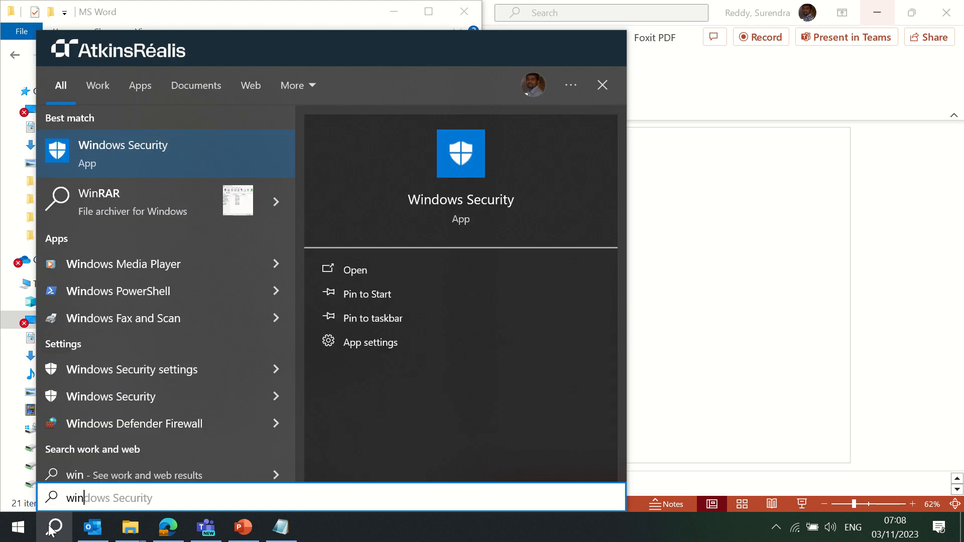
pyautogui.press('Return')
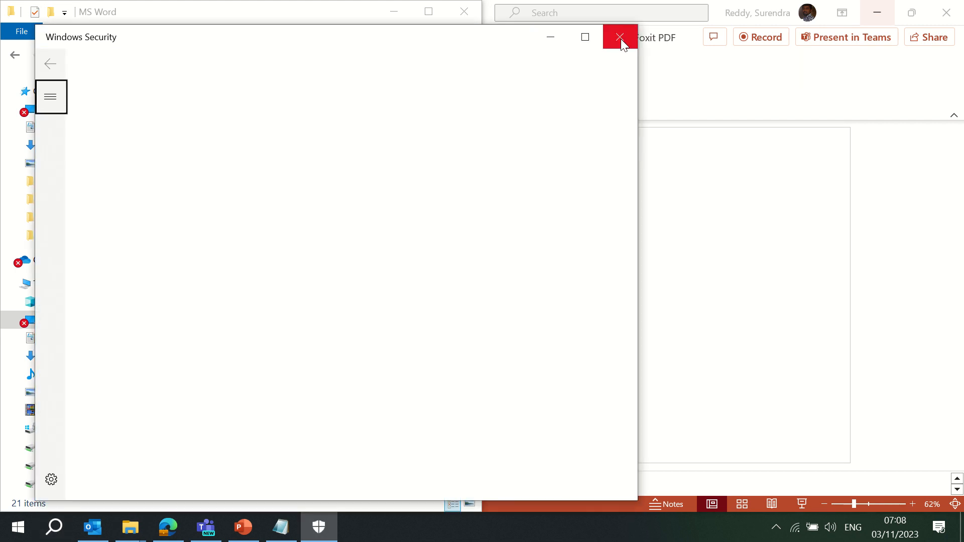
pyautogui.click(621, 37)
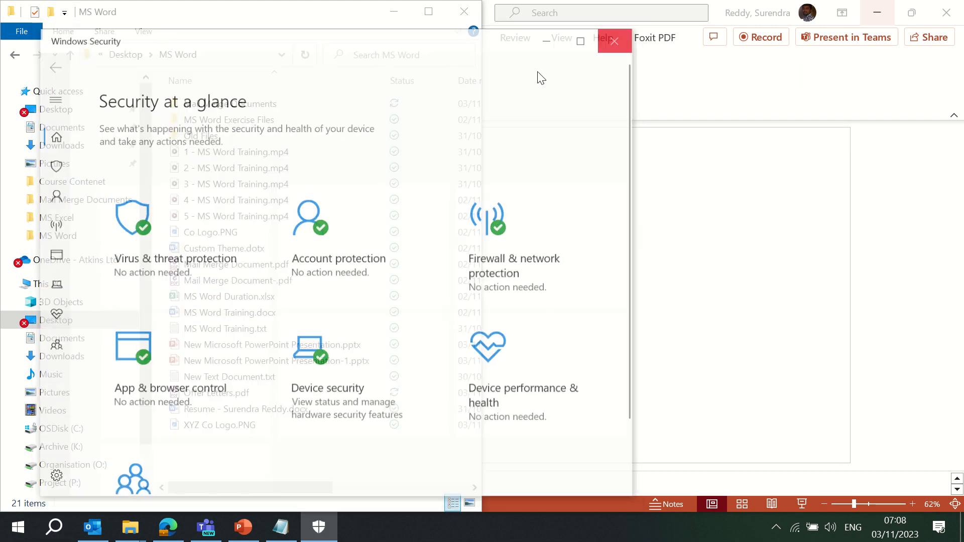
pyautogui.click(55, 527)
pyautogui.write('winword')
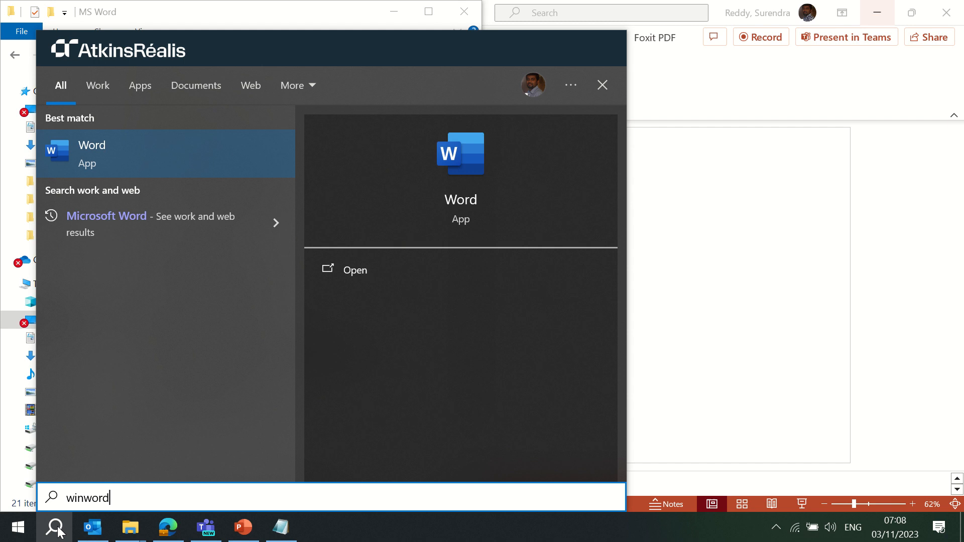
pyautogui.press('Return')
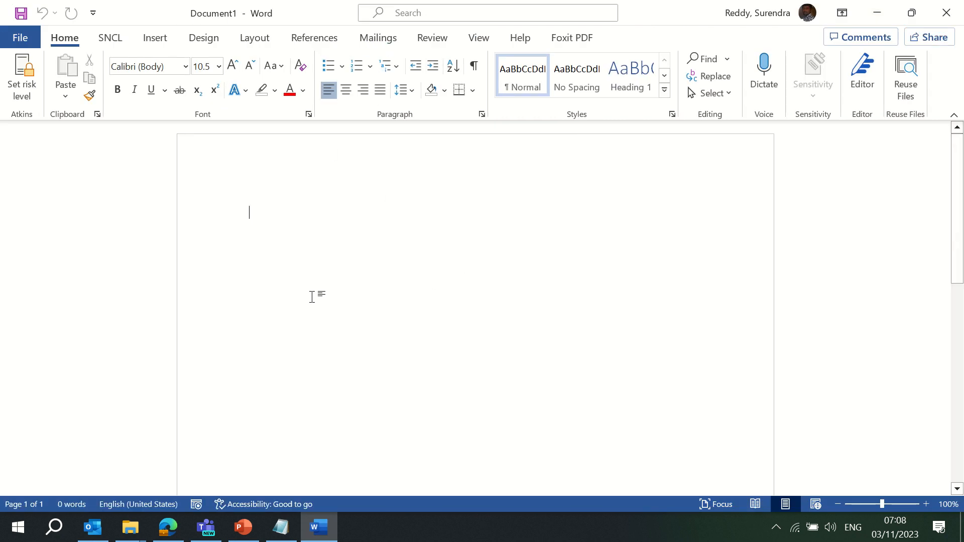
# Create an envelope with the recipient's name, postal address and mobile number, and add it
pyautogui.click(379, 38)
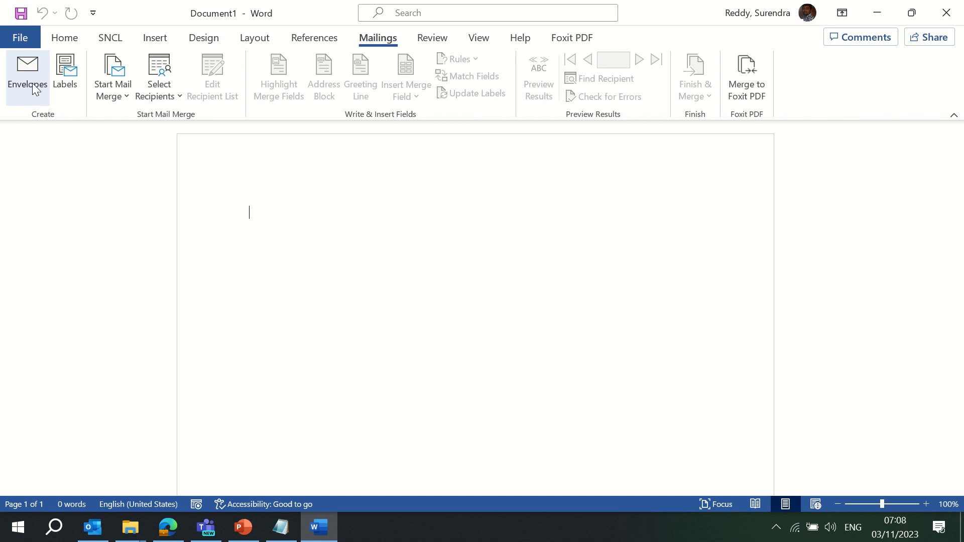
pyautogui.click(32, 83)
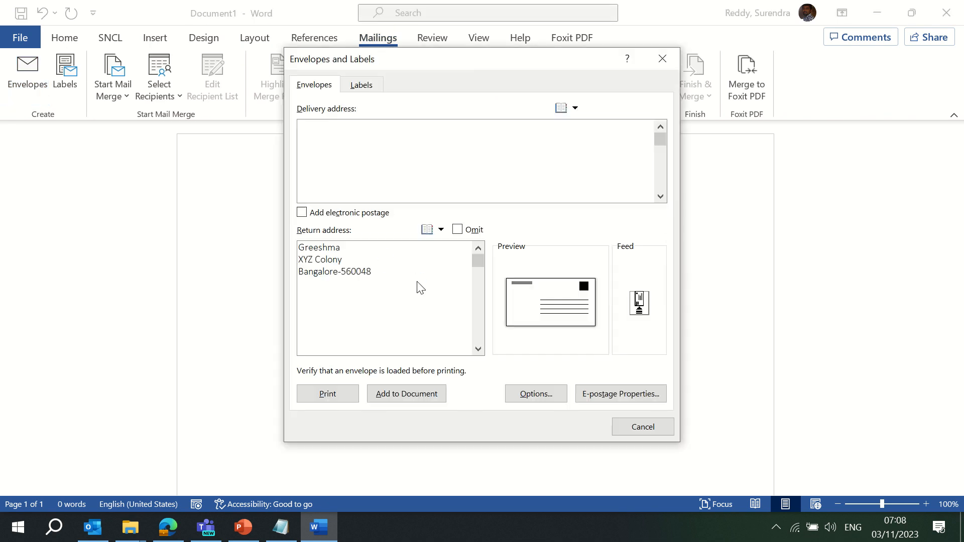
pyautogui.write('To,')
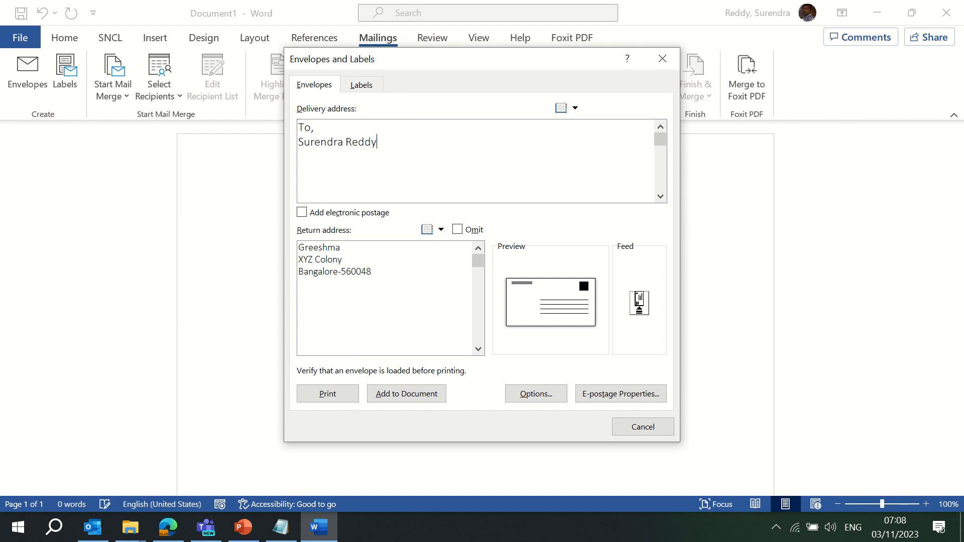
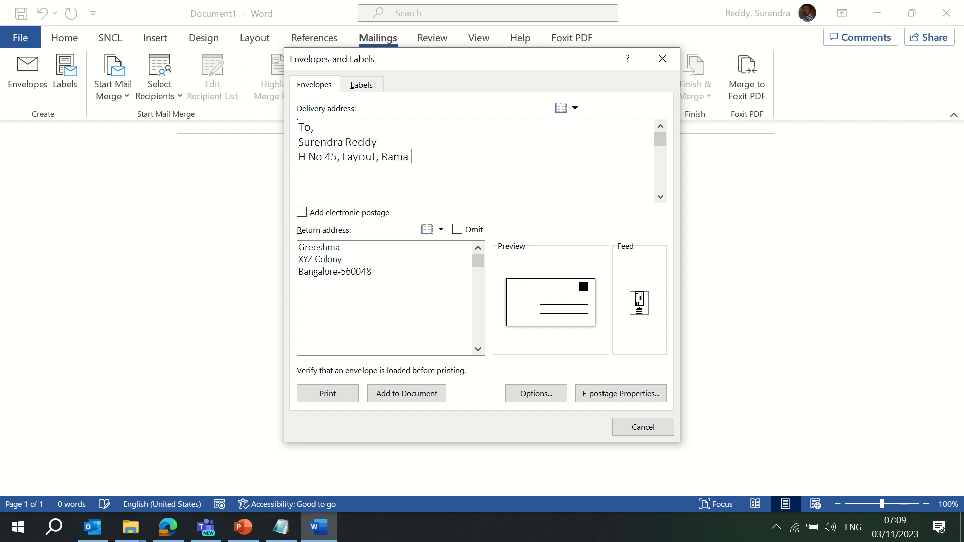
pyautogui.press('Return')
pyautogui.write('Bangalore ')
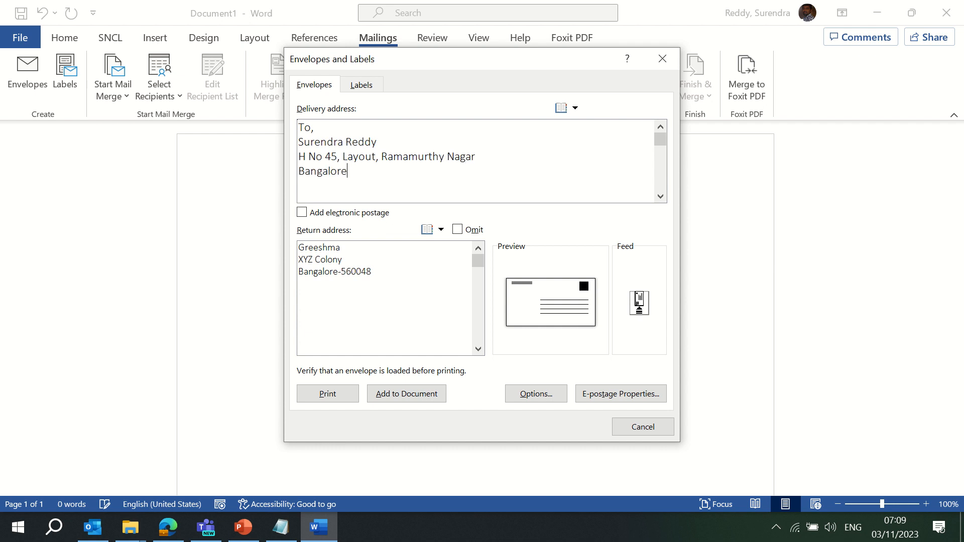
pyautogui.write('560016 ')
pyautogui.write('Mob: ')
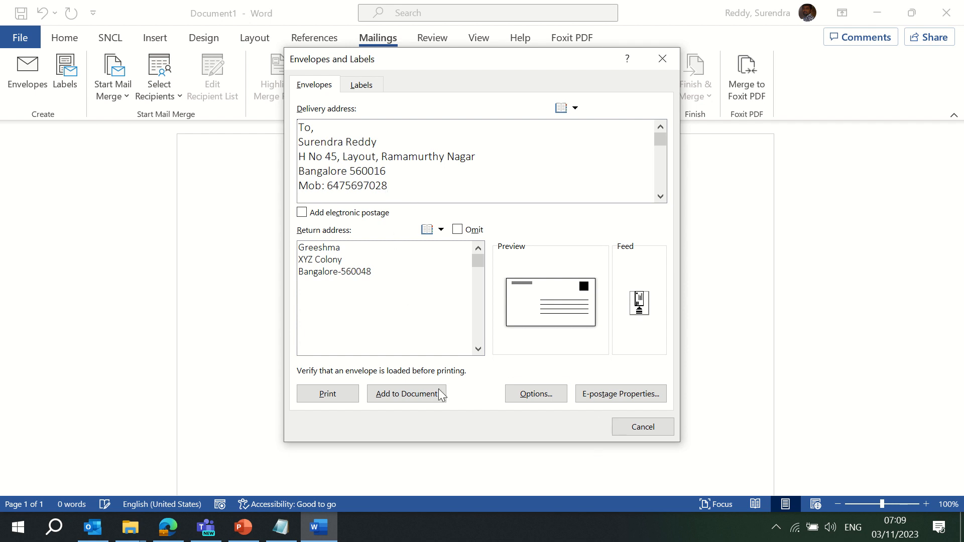
pyautogui.click(406, 394)
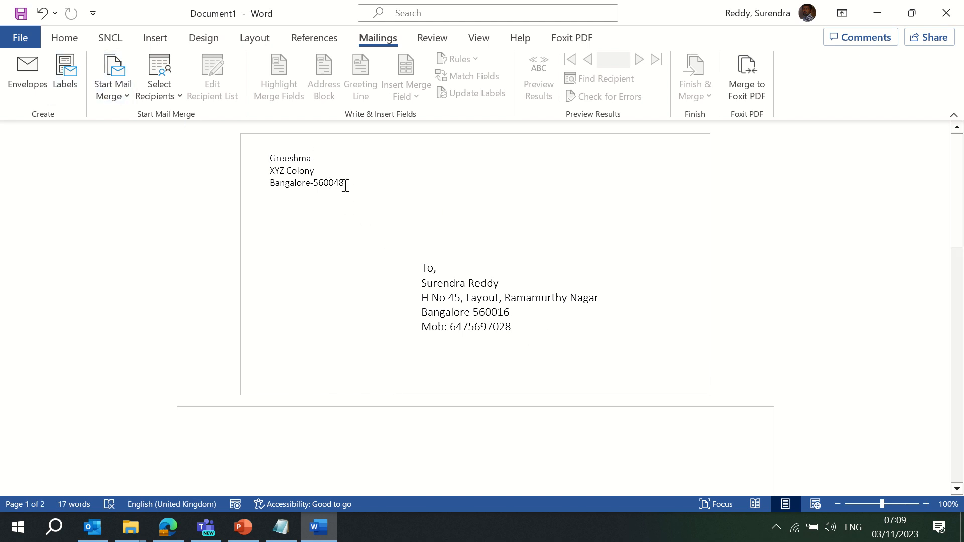
# Select and inspect the return and delivery address text on the envelope page
pyautogui.moveTo(346, 189); pyautogui.dragTo(261, 151)
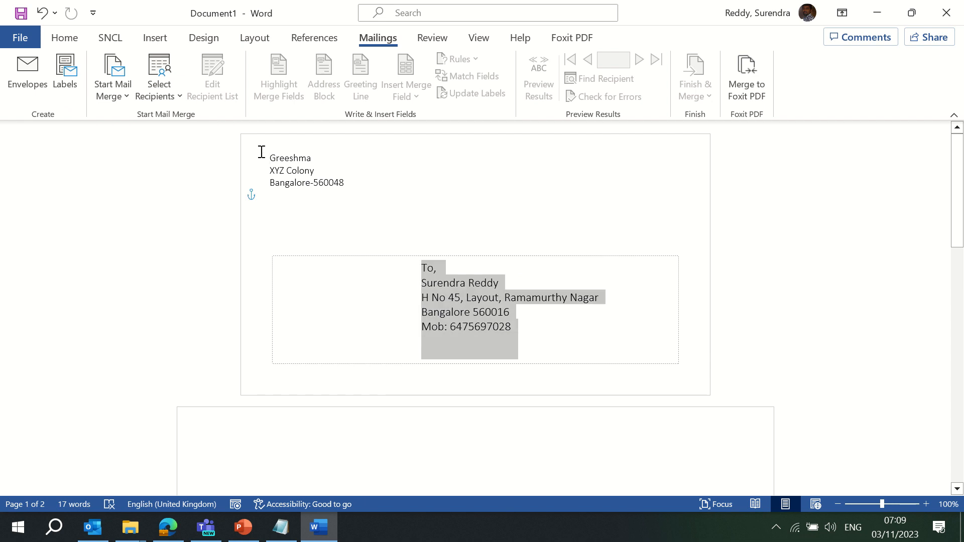
pyautogui.click(311, 187)
pyautogui.click(295, 173)
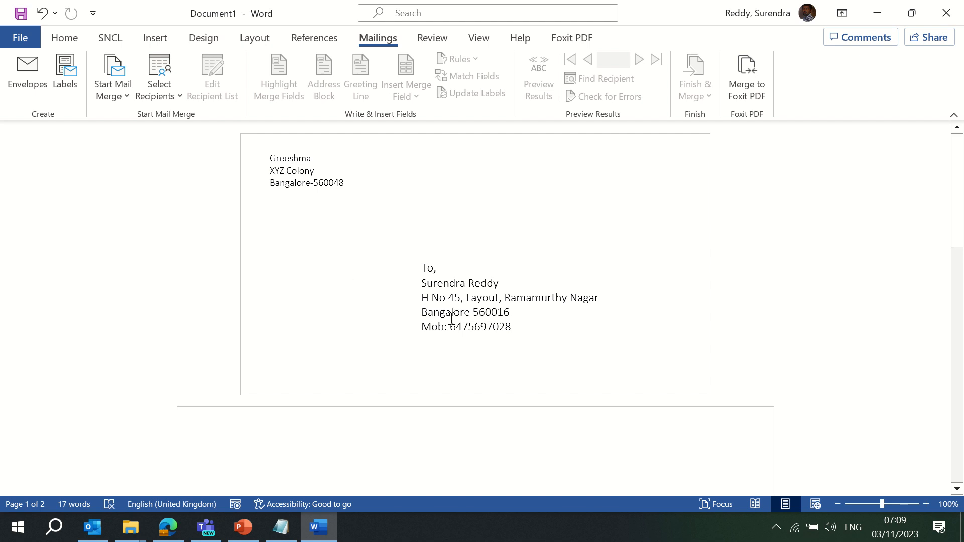
pyautogui.moveTo(528, 340); pyautogui.dragTo(224, 157)
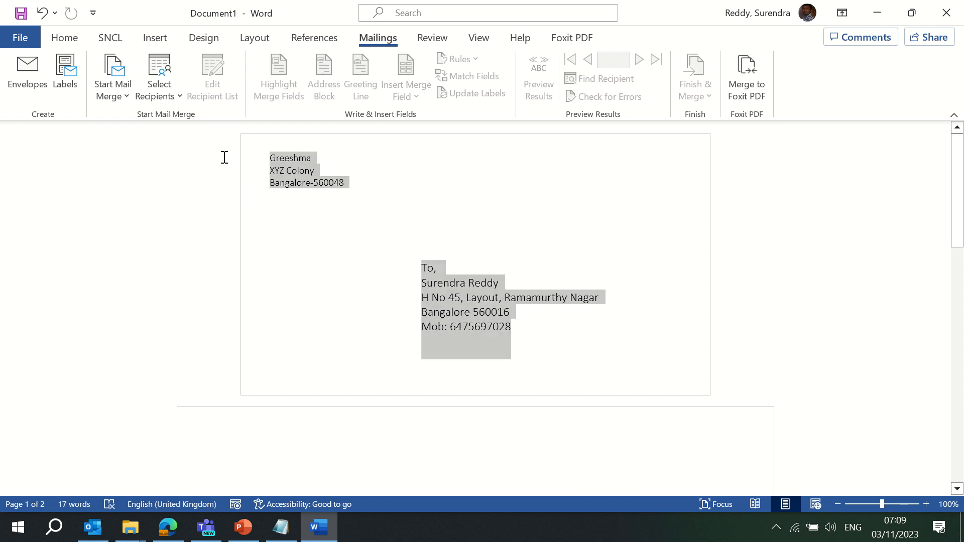
pyautogui.click(504, 258)
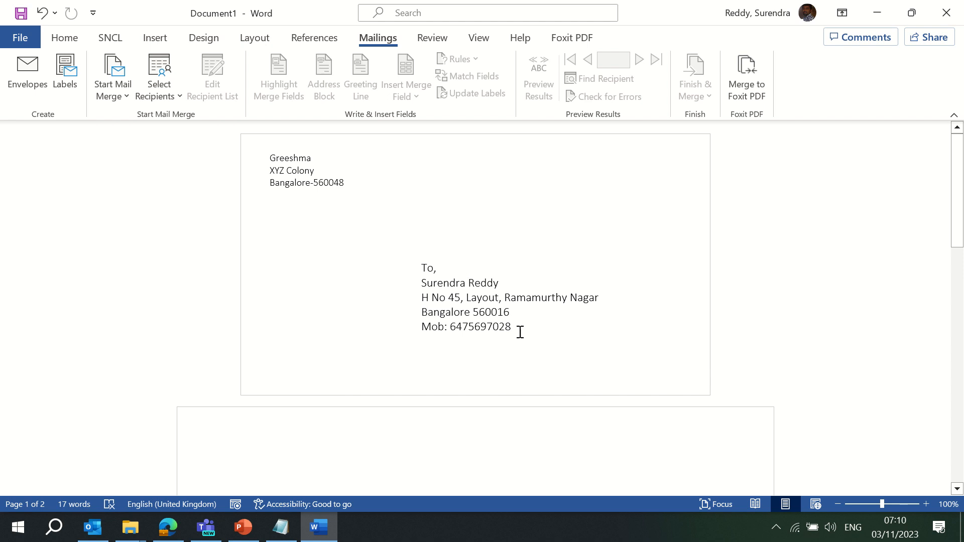
pyautogui.moveTo(409, 23)
pyautogui.click(427, 268)
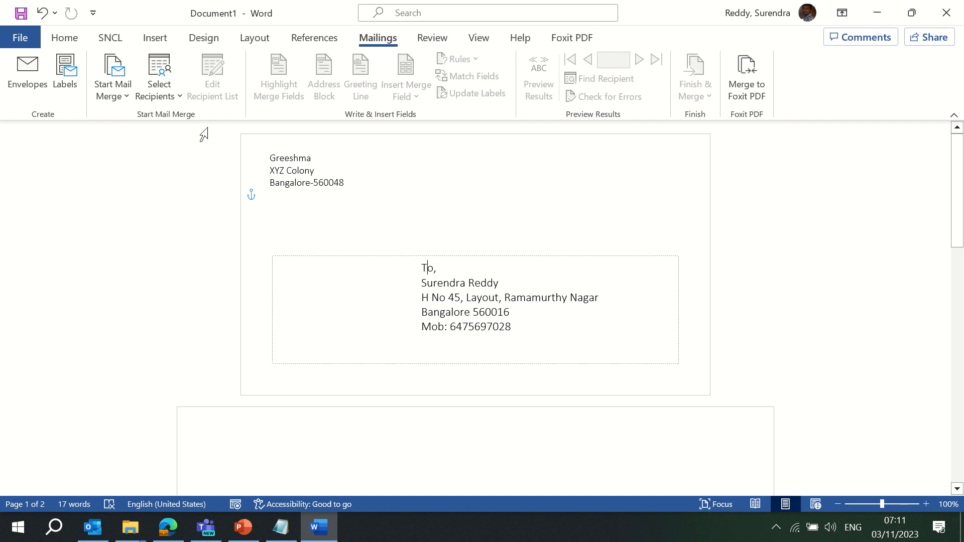
pyautogui.click(177, 95)
pyautogui.click(119, 96)
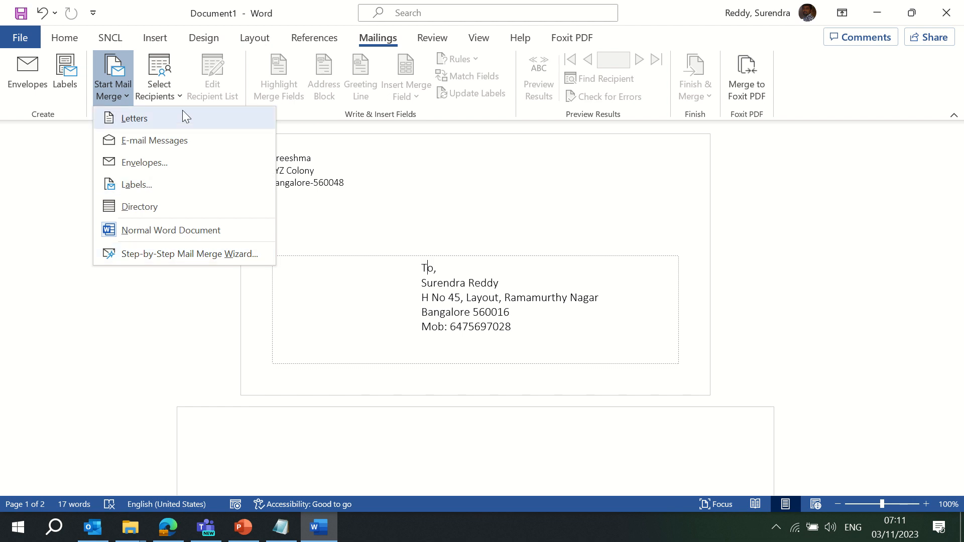
# Use Sheet1$ of Contacts List for Mail Merge - Offer Letters.xlsx in Mail Merge Documents as recipients
pyautogui.click(176, 93)
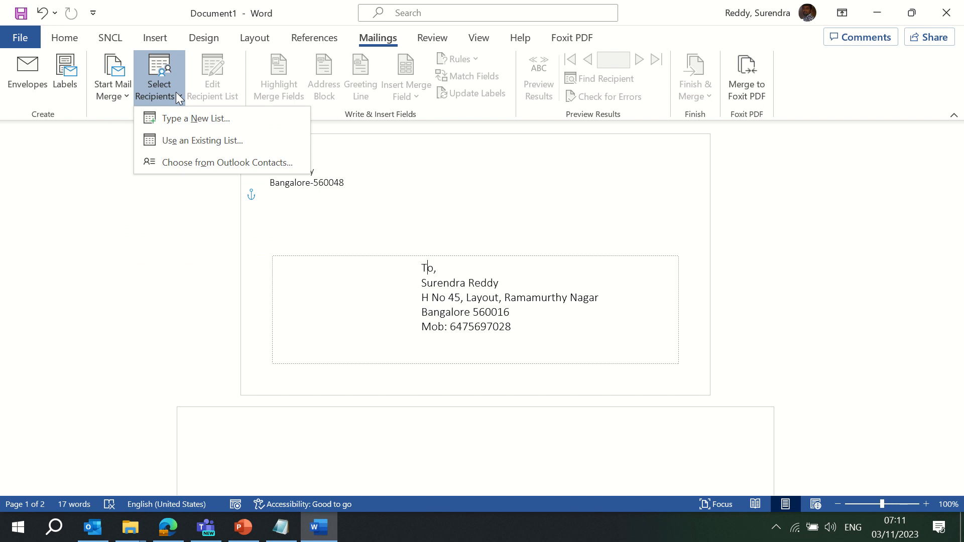
pyautogui.click(186, 140)
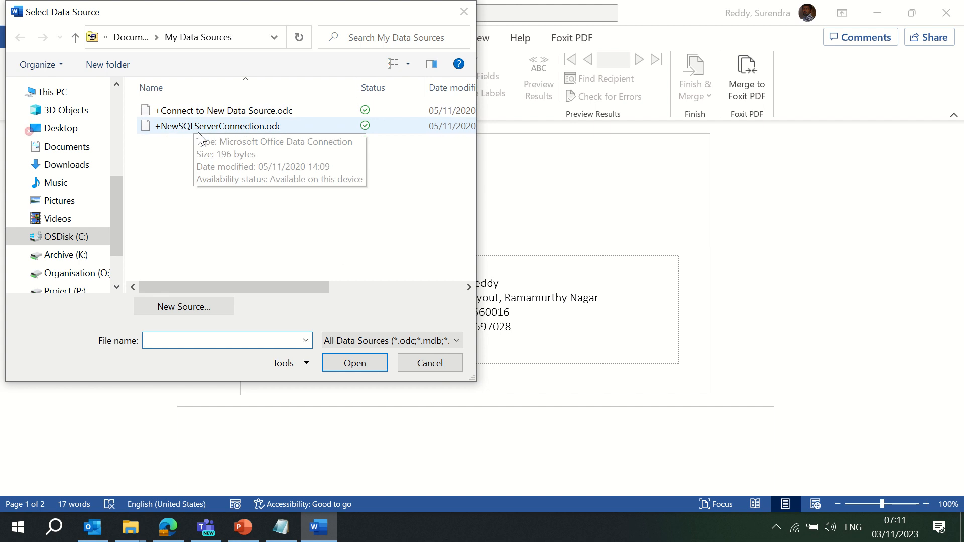
pyautogui.scroll(5, 114, 182)
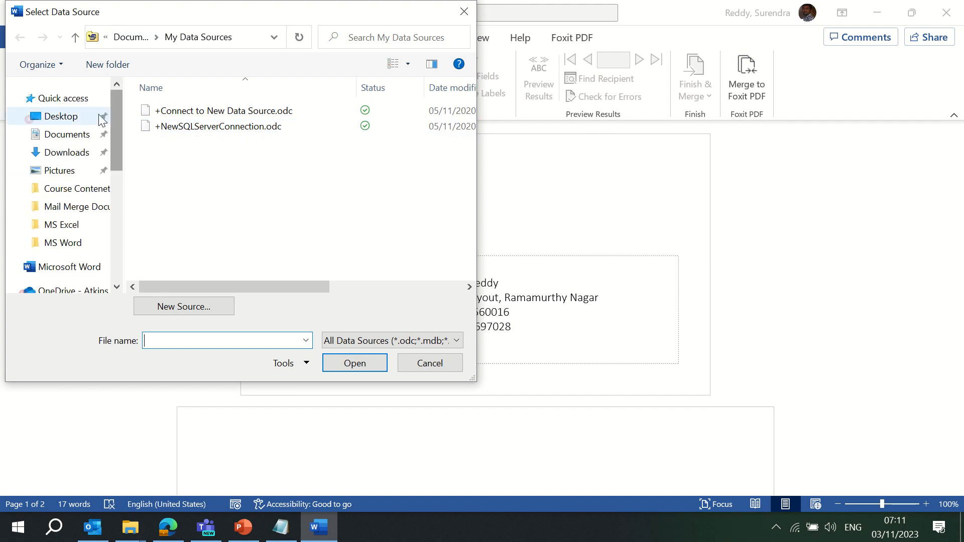
pyautogui.click(76, 118)
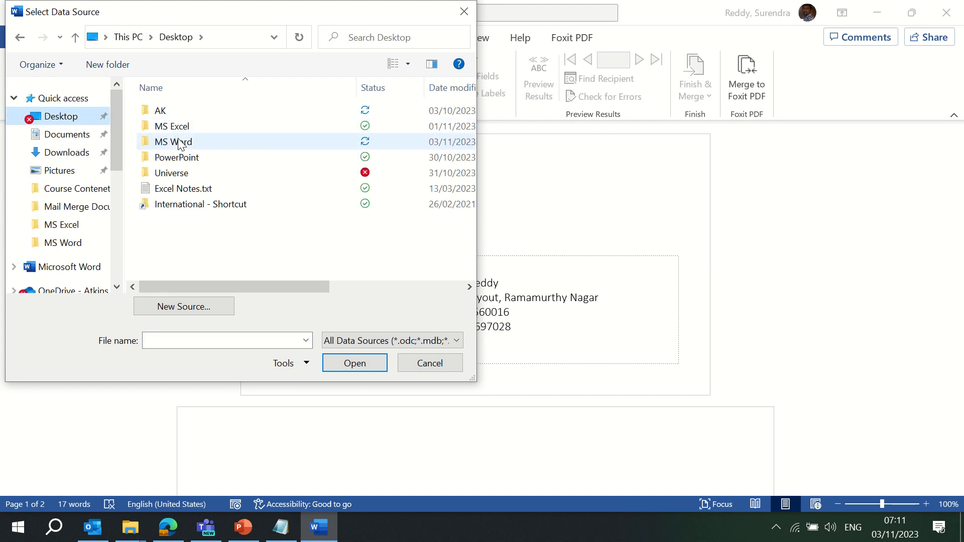
pyautogui.doubleClick(189, 141)
pyautogui.doubleClick(216, 117)
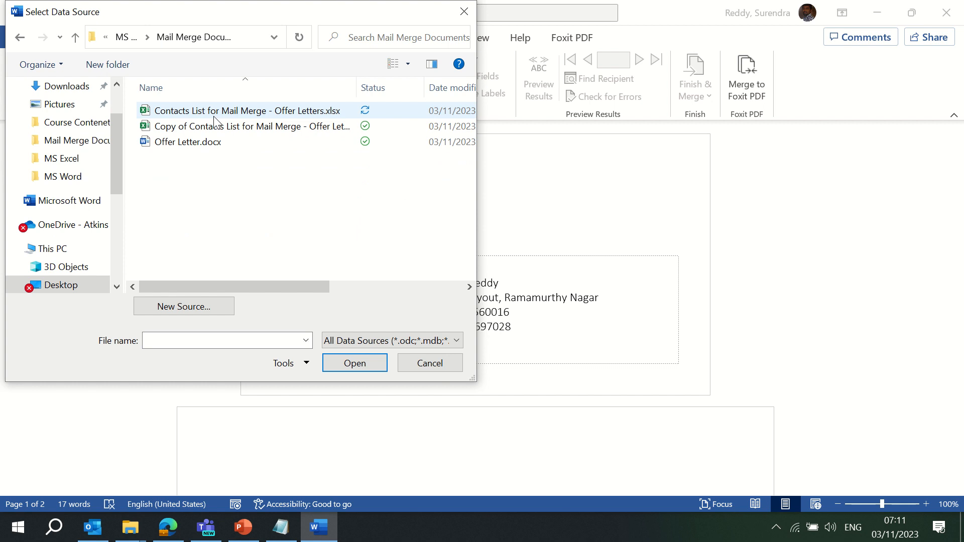
pyautogui.click(258, 113)
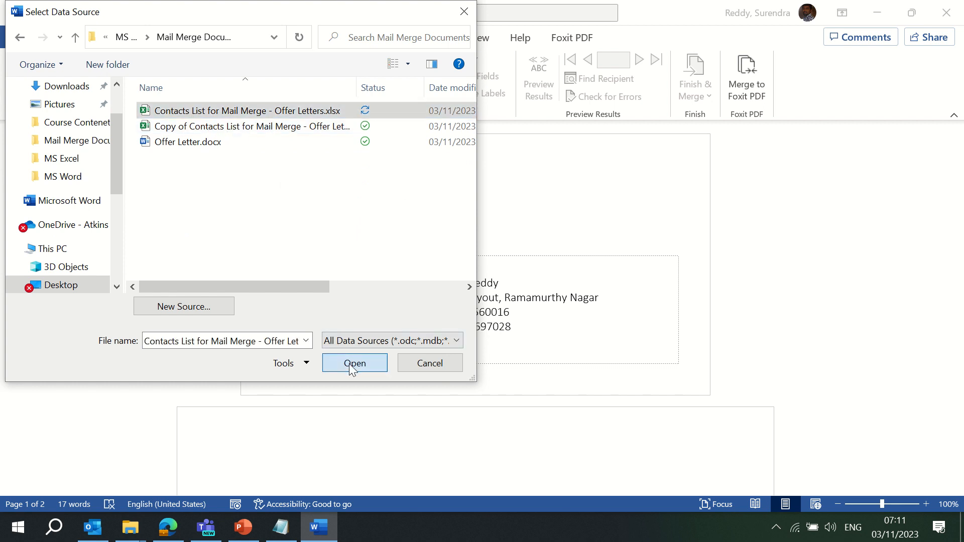
pyautogui.click(352, 364)
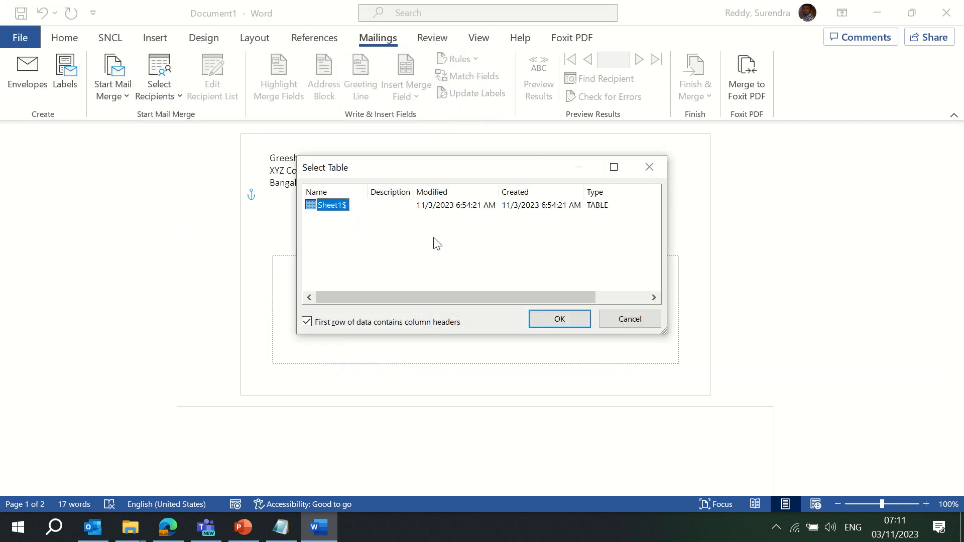
pyautogui.click(556, 319)
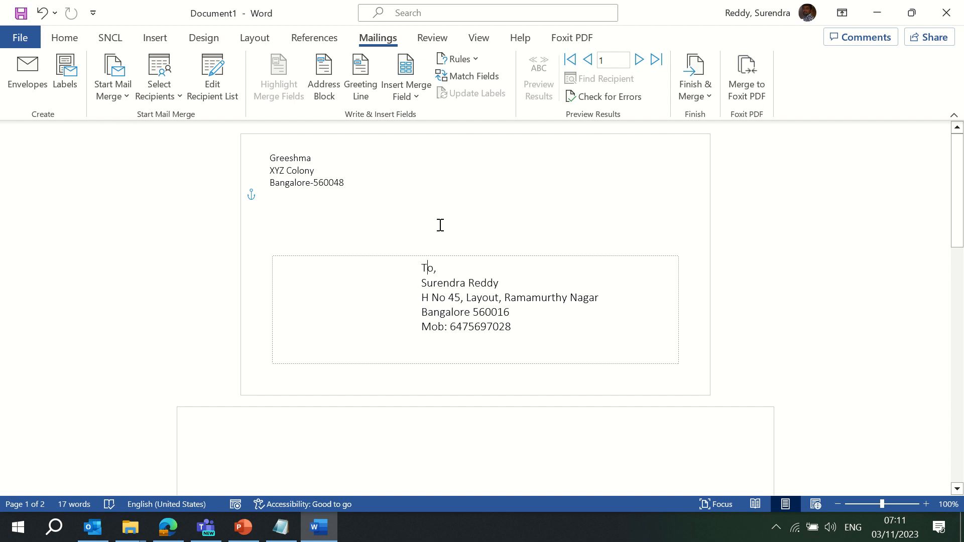
pyautogui.click(389, 203)
# Delete the typed delivery address and start a 'To,' line below the sender address
pyautogui.click(493, 424)
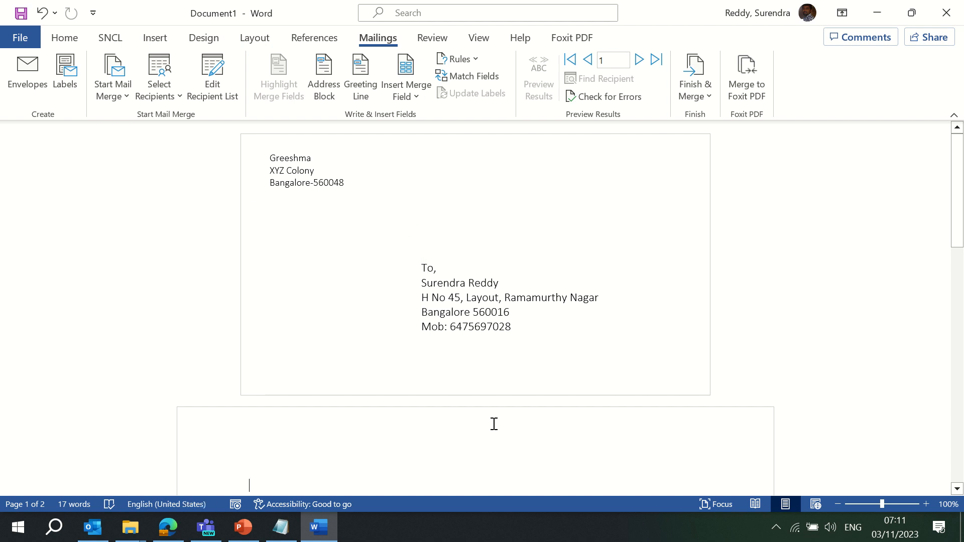
pyautogui.click(478, 286)
pyautogui.moveTo(522, 333); pyautogui.dragTo(398, 260)
pyautogui.press('Delete')
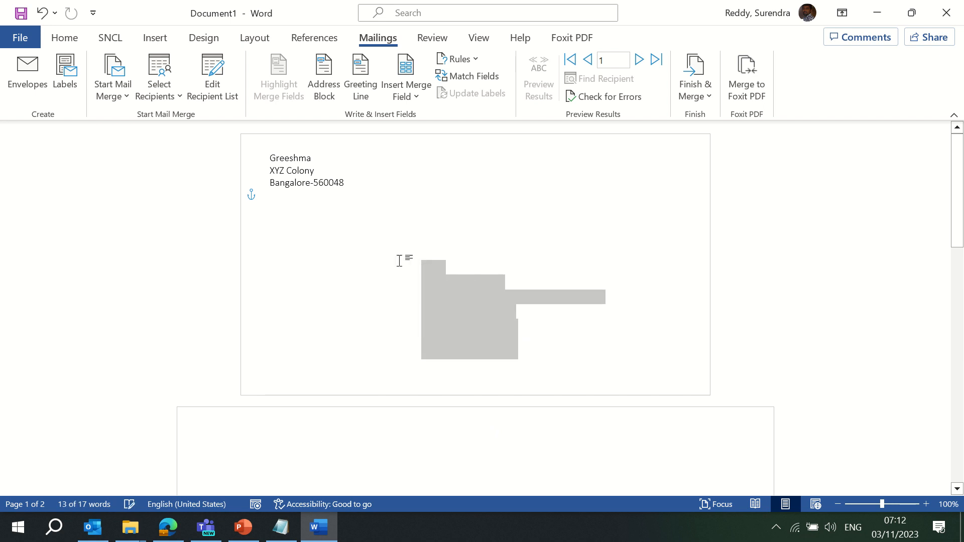
pyautogui.click(412, 98)
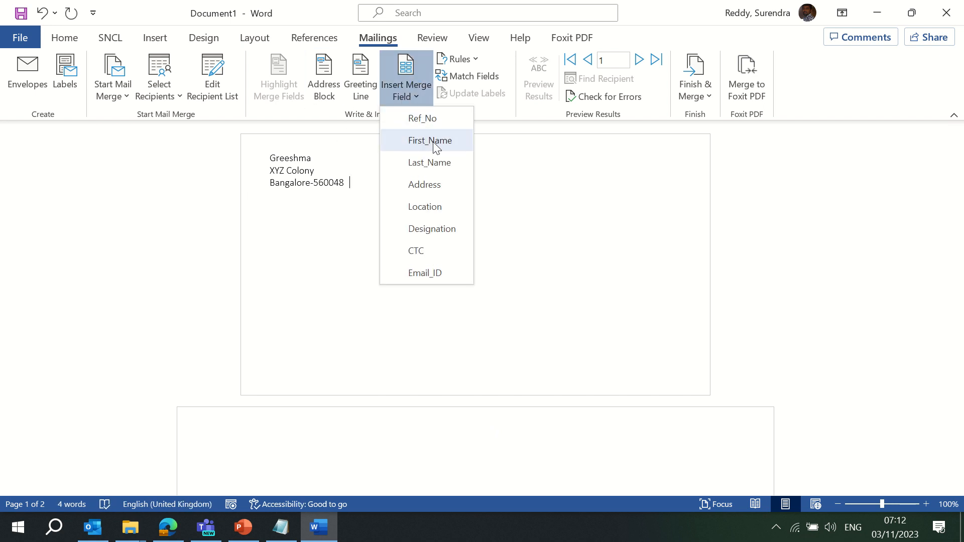
pyautogui.click(434, 146)
pyautogui.hotkey('ctrl', 'z')
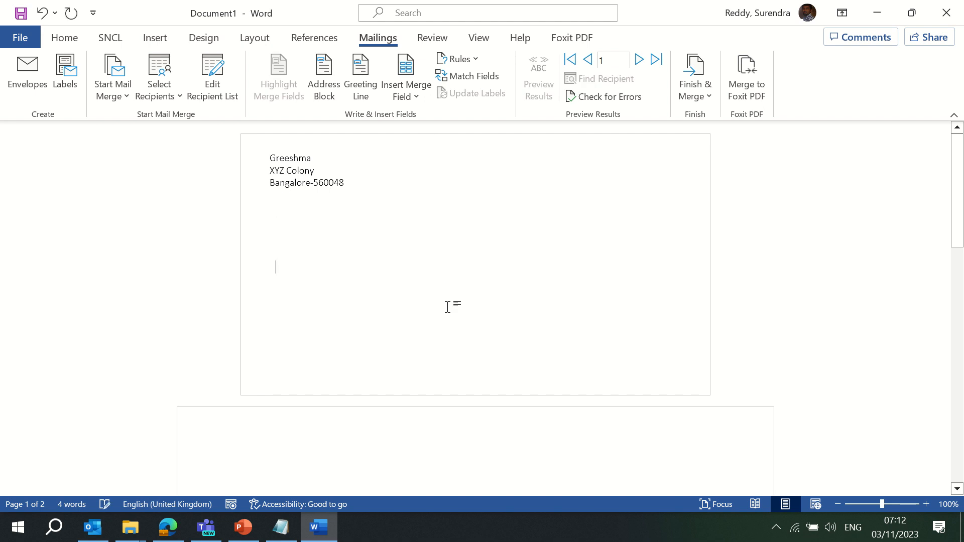
pyautogui.press('Return')
pyautogui.press('Return')
pyautogui.write('To,')
# Insert First_Name and Last_Name fields after 'To,' and an Address field below
pyautogui.click(417, 97)
pyautogui.click(435, 141)
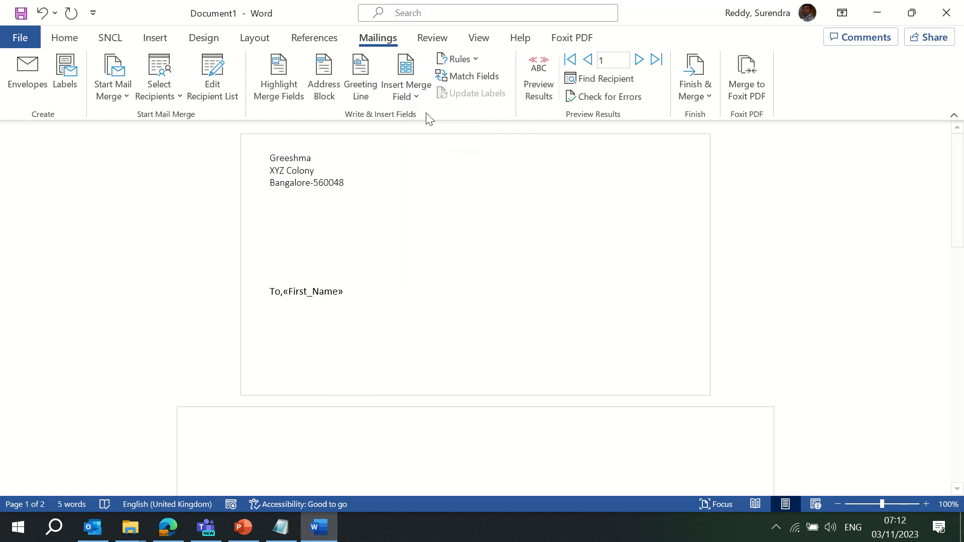
pyautogui.click(414, 98)
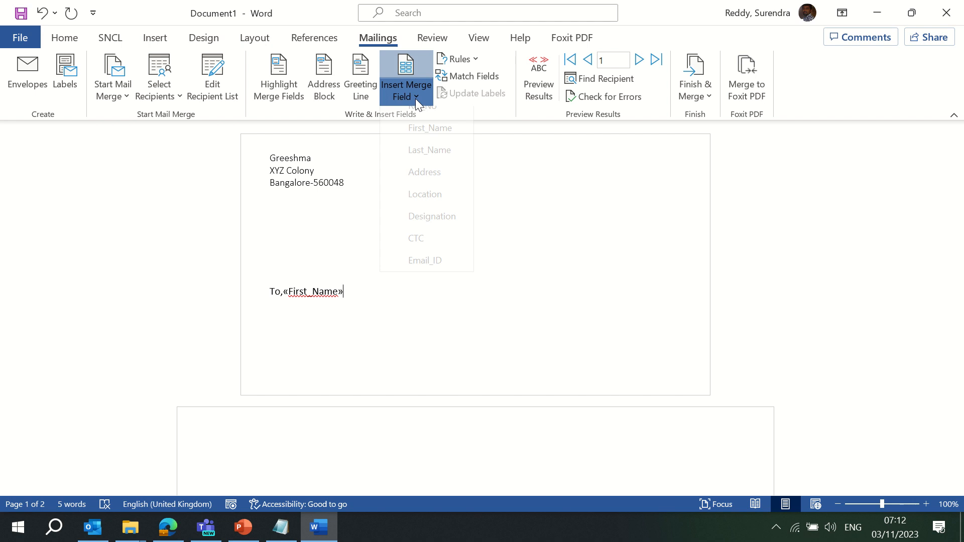
pyautogui.click(430, 166)
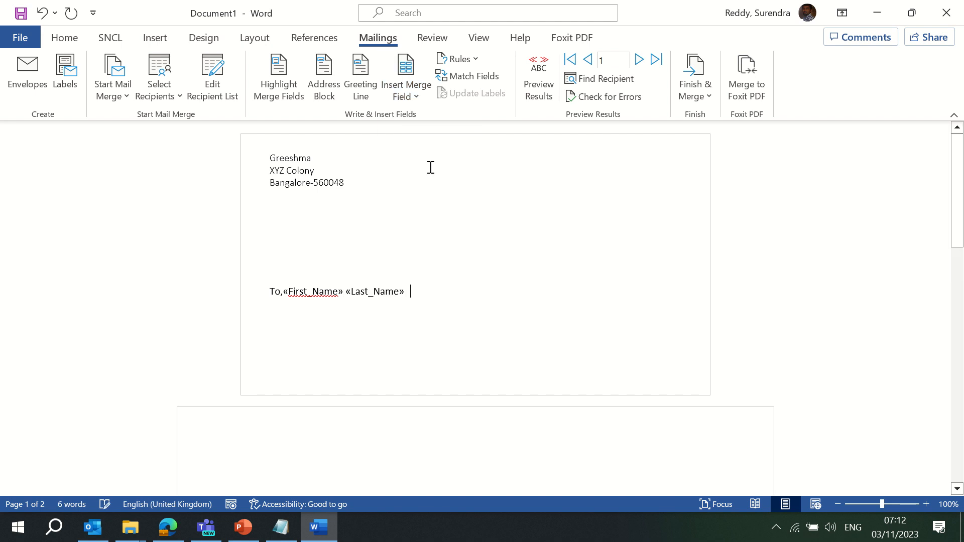
pyautogui.click(415, 92)
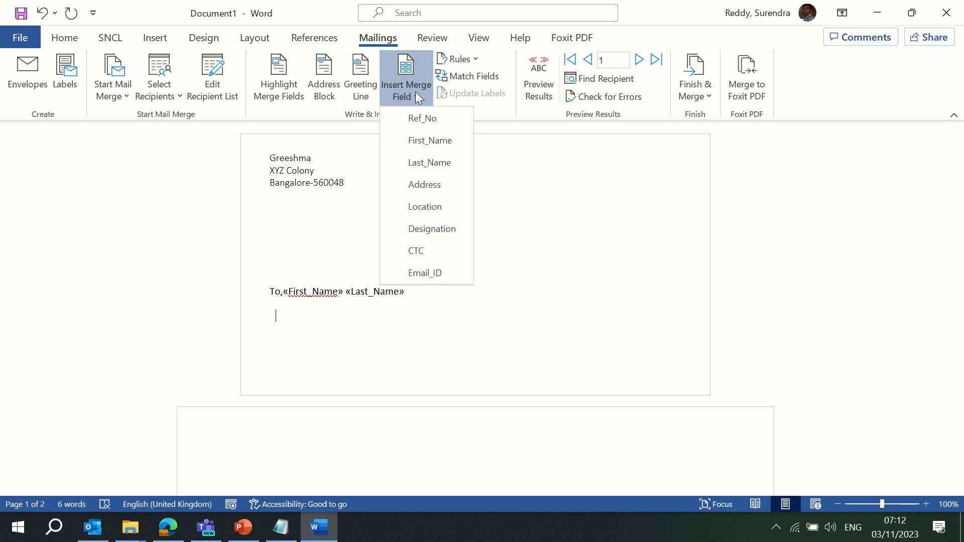
pyautogui.click(435, 190)
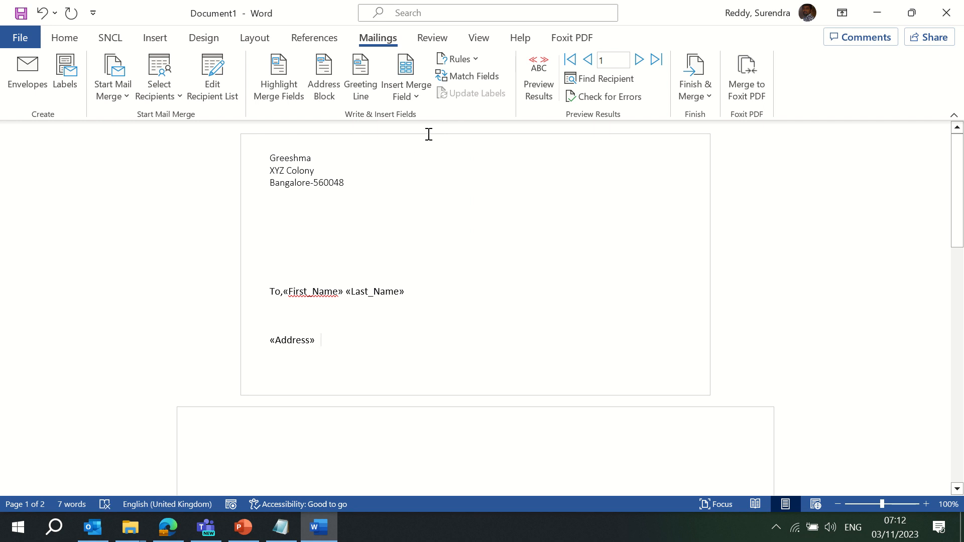
pyautogui.press('BackSpace')
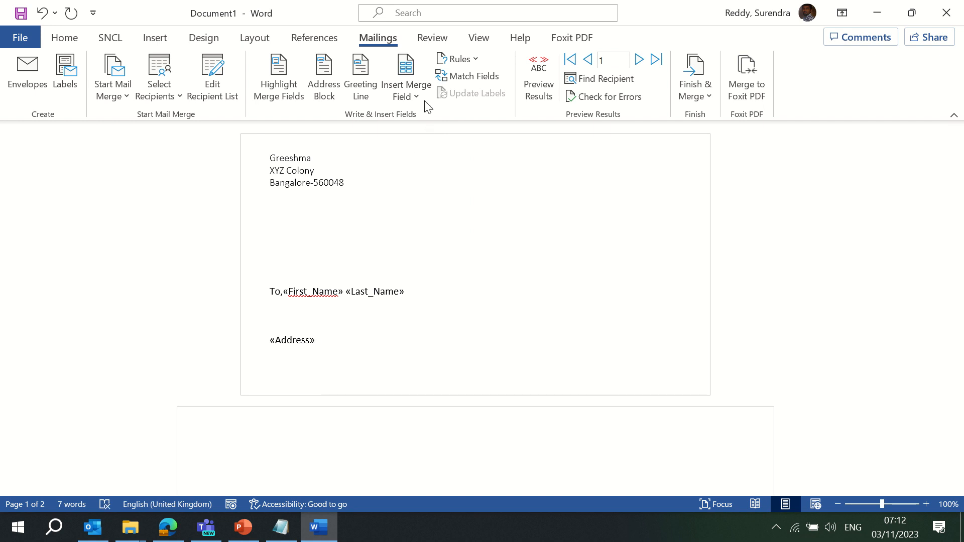
# Add the Location field on its own line and remove the extra blank lines
pyautogui.click(420, 95)
pyautogui.click(435, 206)
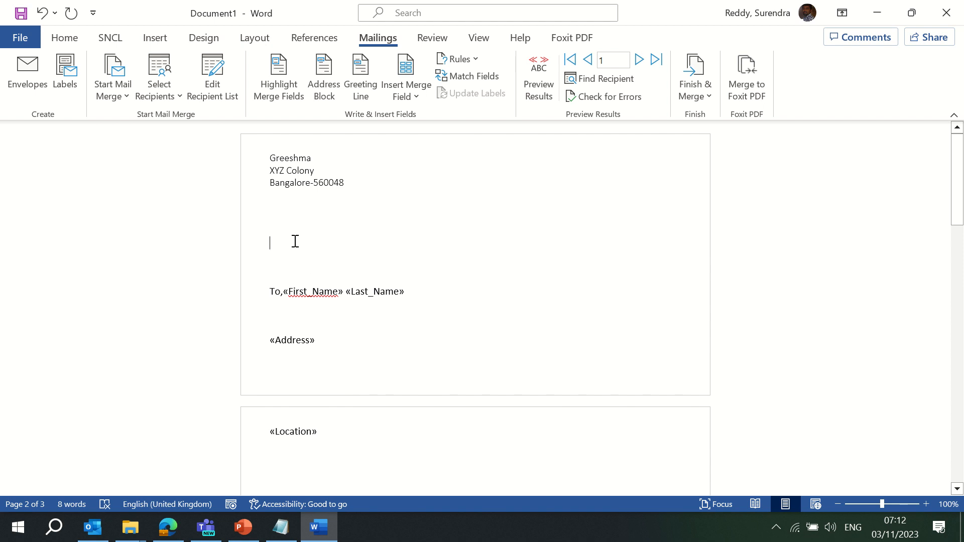
pyautogui.press('Delete')
pyautogui.press('Delete')
pyautogui.press('Delete')
pyautogui.press('Delete')
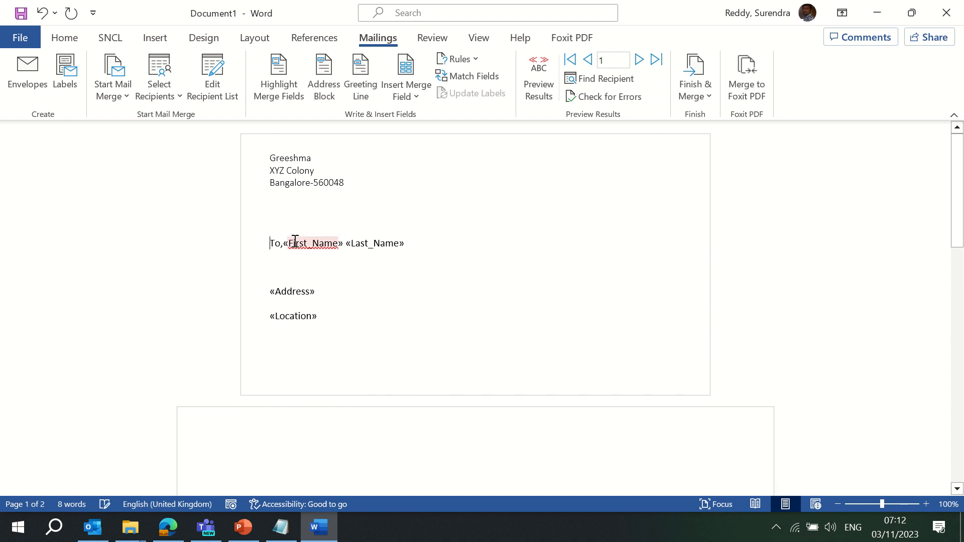
pyautogui.press('Delete')
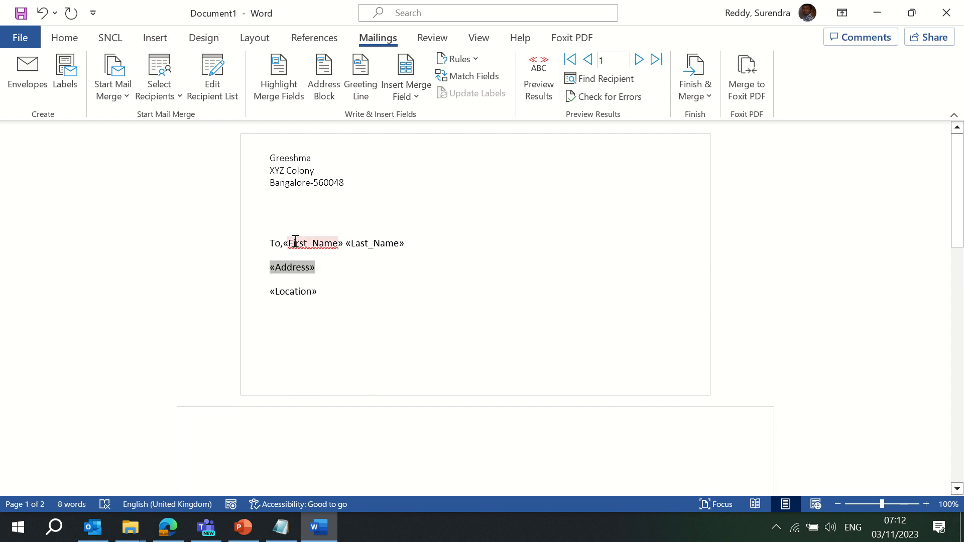
pyautogui.click(332, 292)
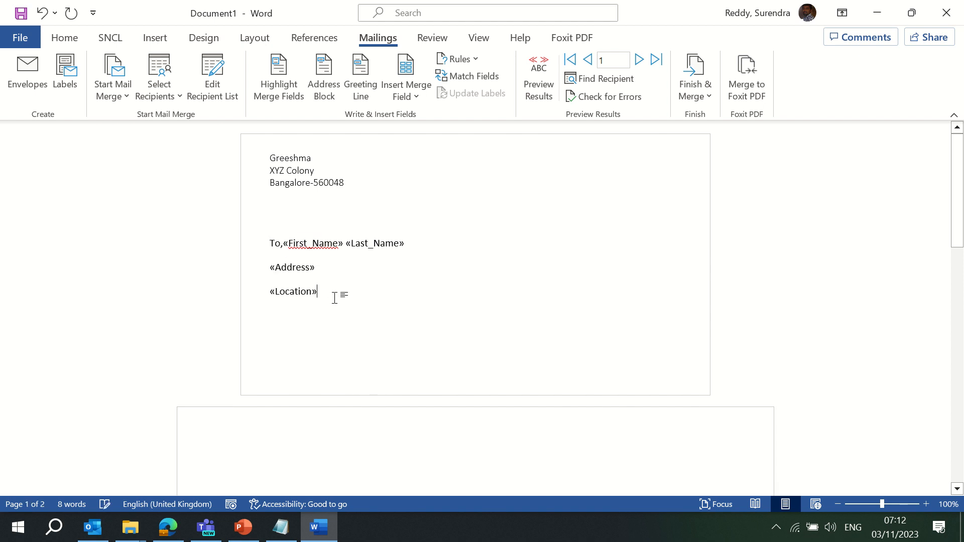
pyautogui.click(414, 99)
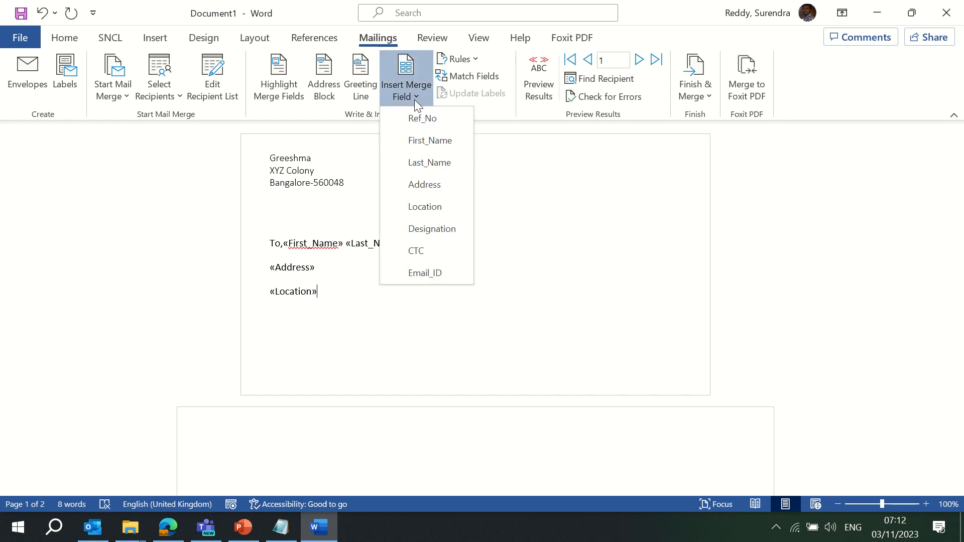
pyautogui.click(490, 211)
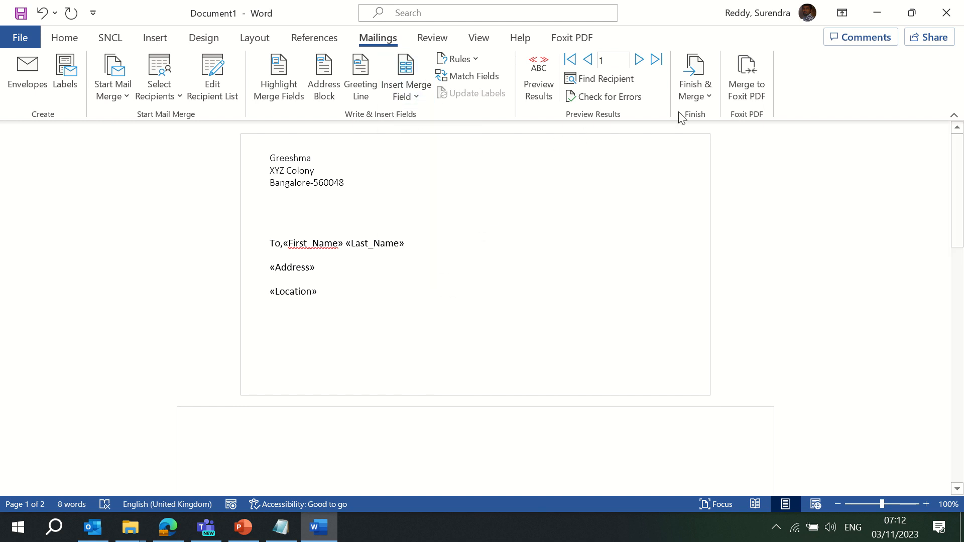
# Merge all records into the 22-page Letters1 document and page through the envelopes
pyautogui.click(700, 98)
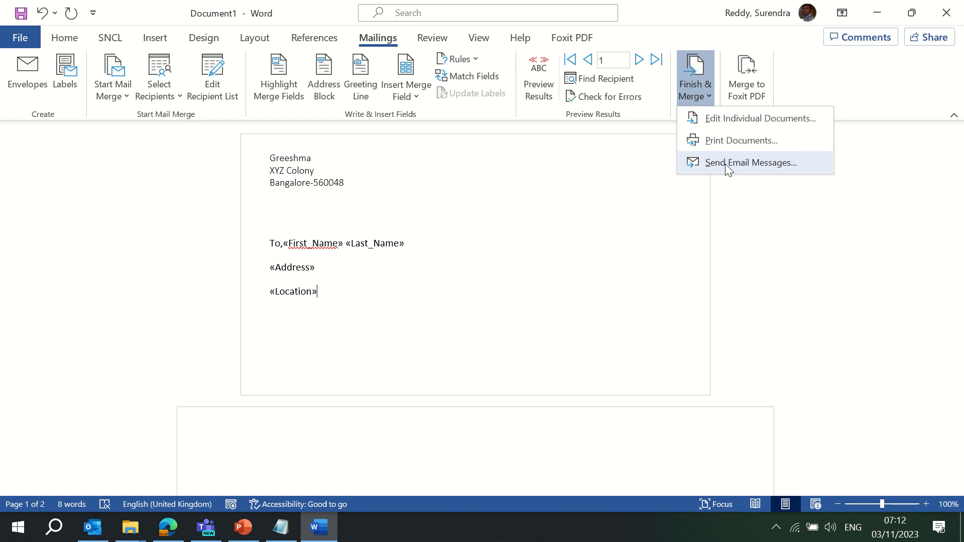
pyautogui.click(712, 116)
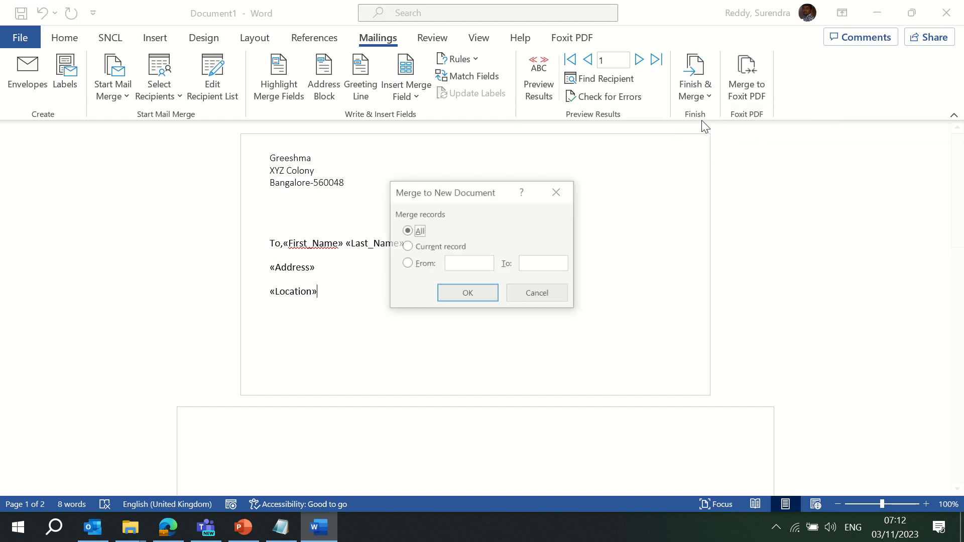
pyautogui.click(468, 294)
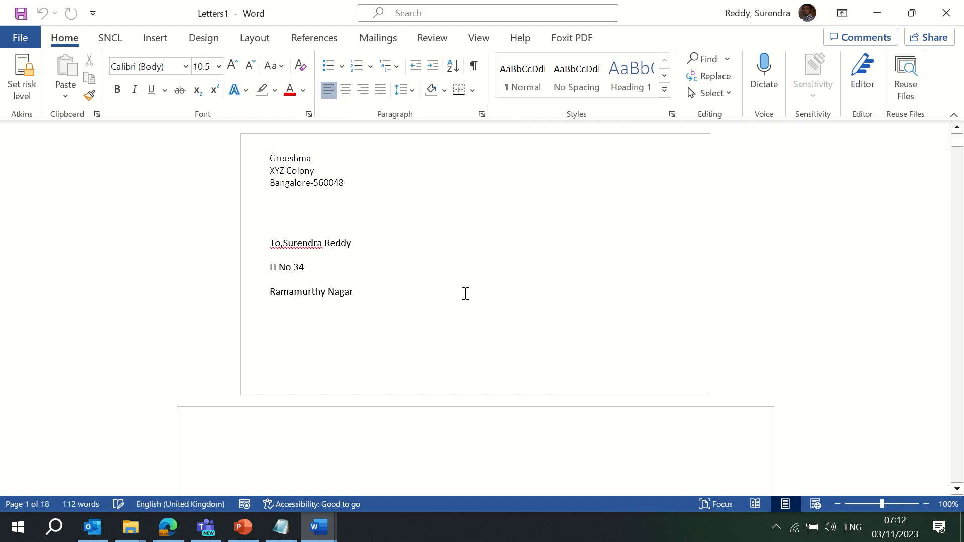
pyautogui.press('pagedown')
pyautogui.press('pagedown')
pyautogui.press('pagedown')
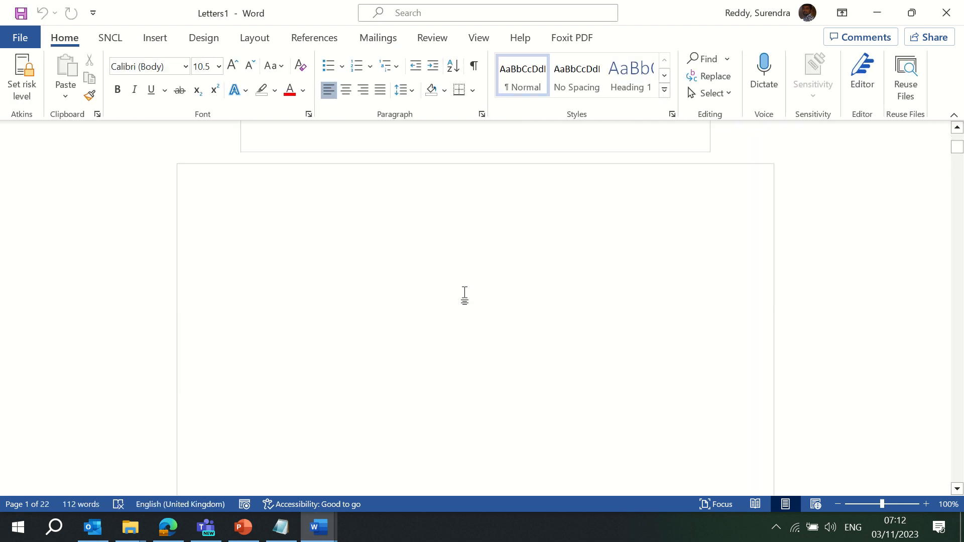
pyautogui.press('pagedown')
pyautogui.press('pagedown')
pyautogui.press('pagedown')
pyautogui.press('pagedown')
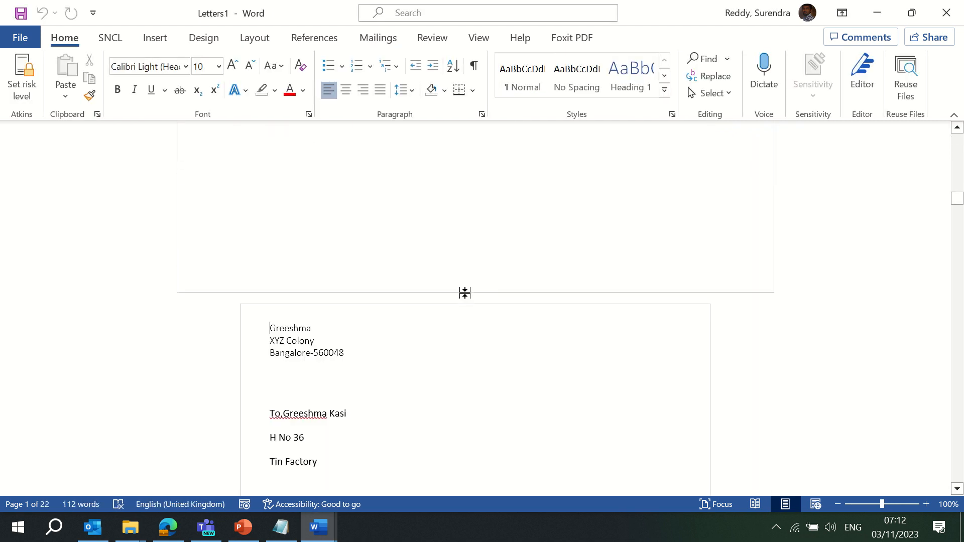
pyautogui.press('pagedown')
pyautogui.press('pagedown')
pyautogui.press('pagedown')
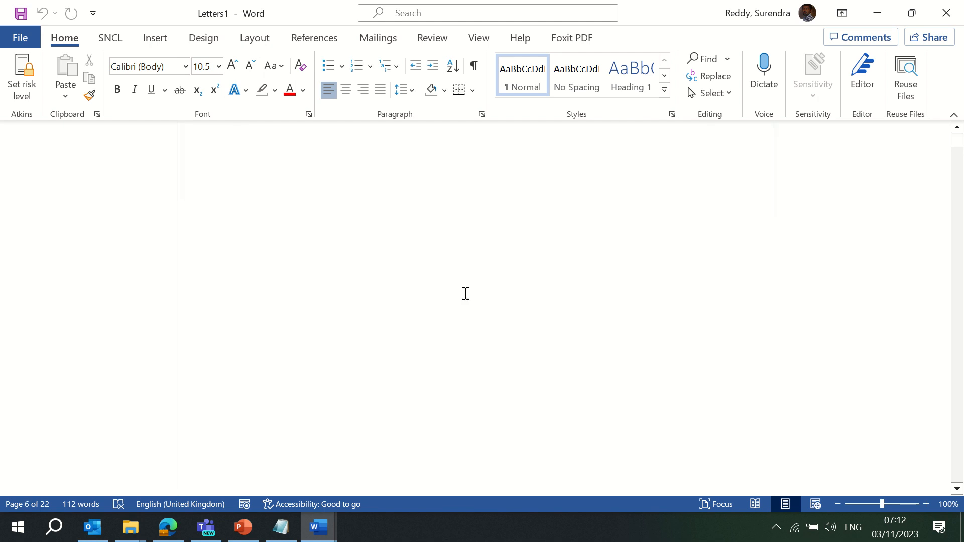
pyautogui.click(367, 428)
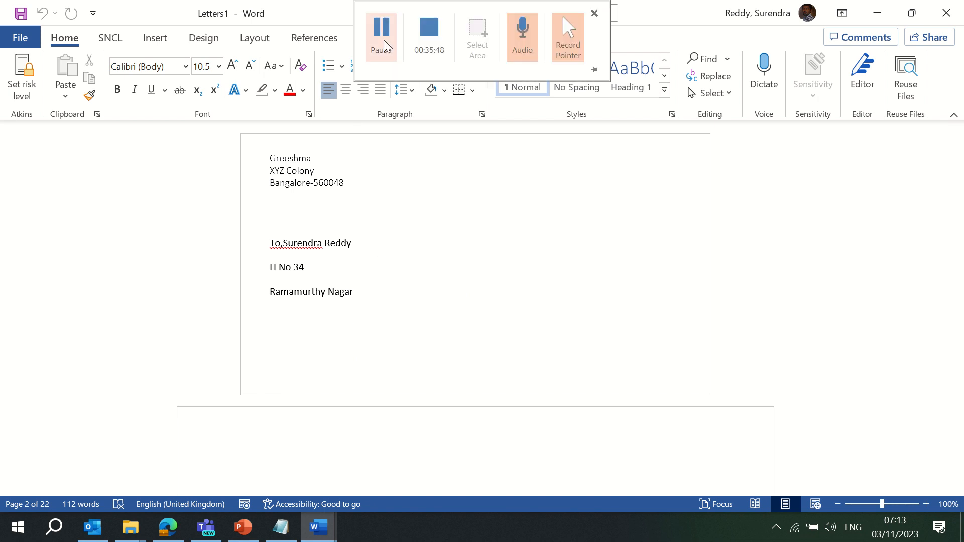
# Try the Mailings Labels setup and Merge to Foxit PDF, cancelling both dialogs
pyautogui.click(378, 39)
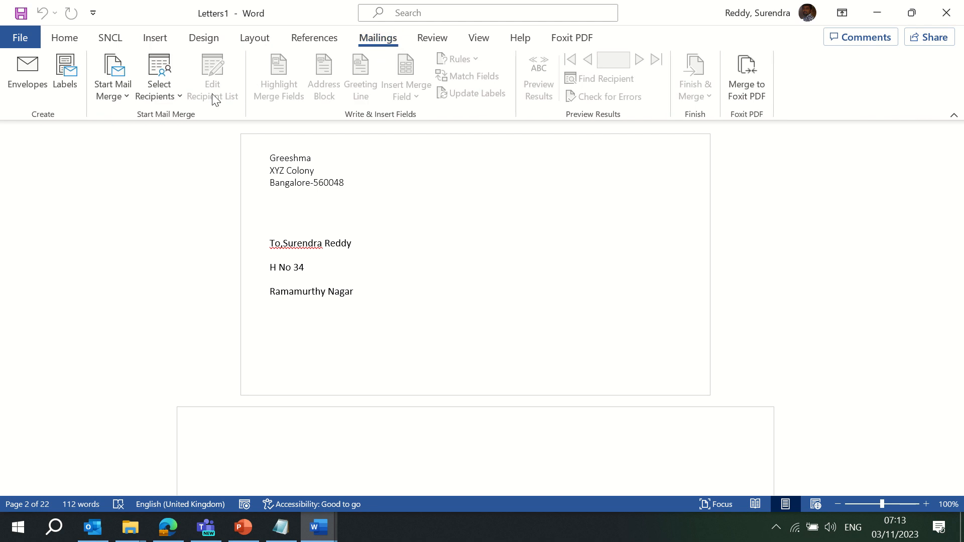
pyautogui.click(68, 84)
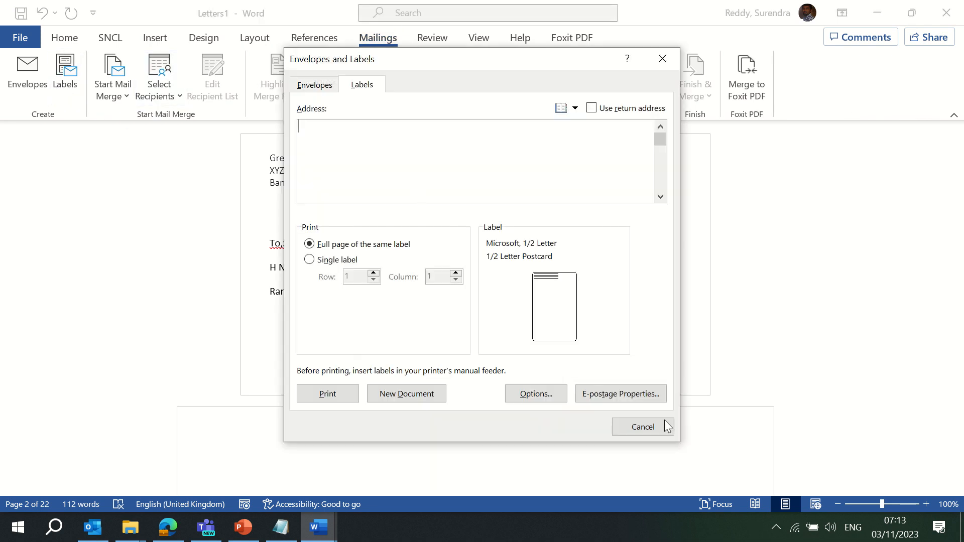
pyautogui.click(640, 428)
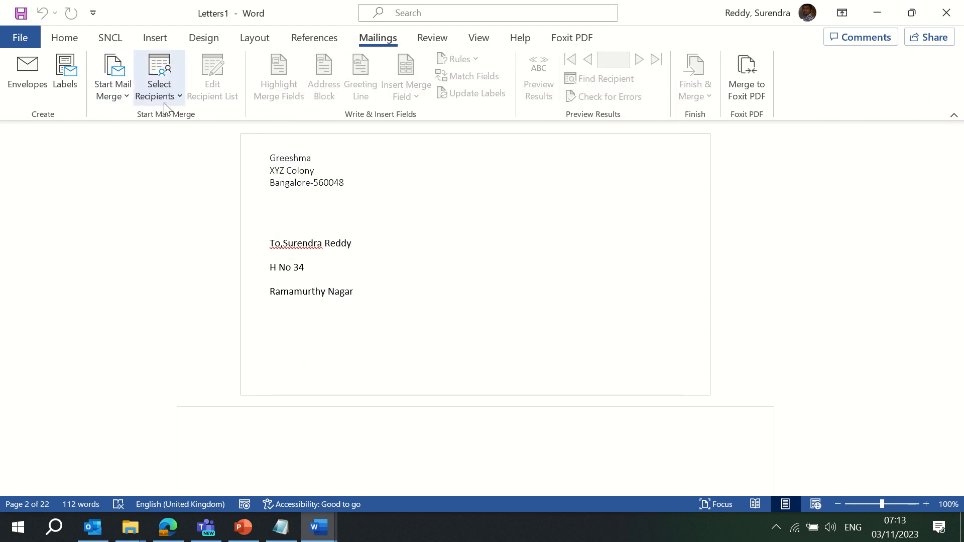
pyautogui.click(559, 221)
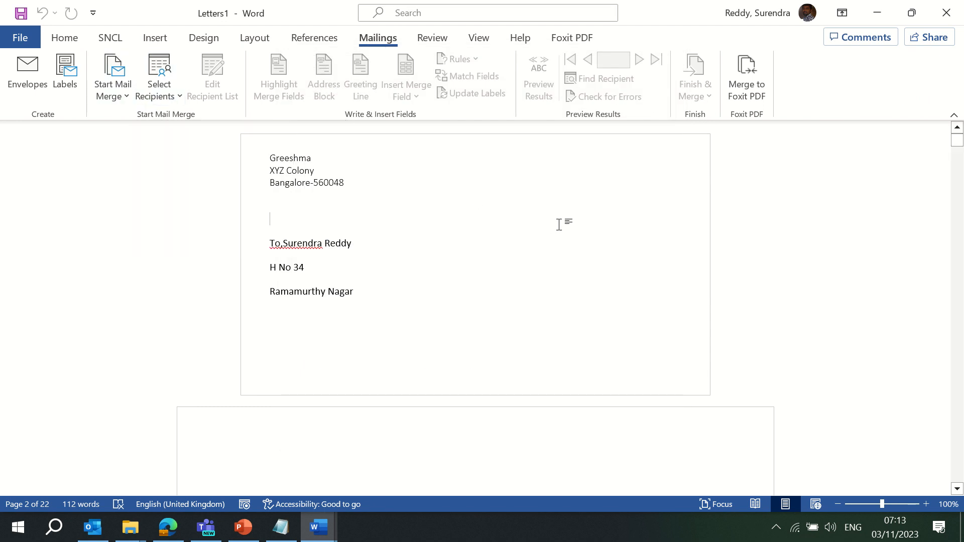
pyautogui.click(746, 75)
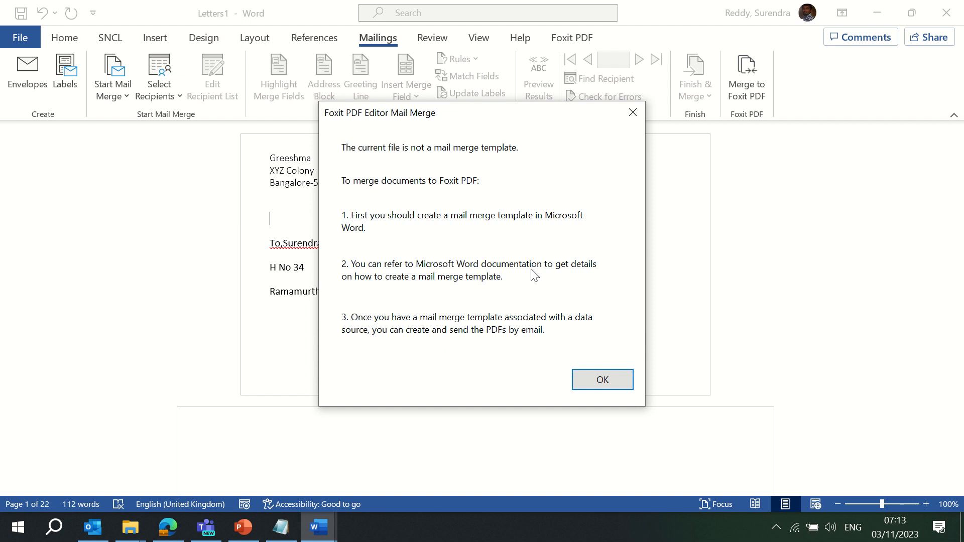
pyautogui.click(613, 382)
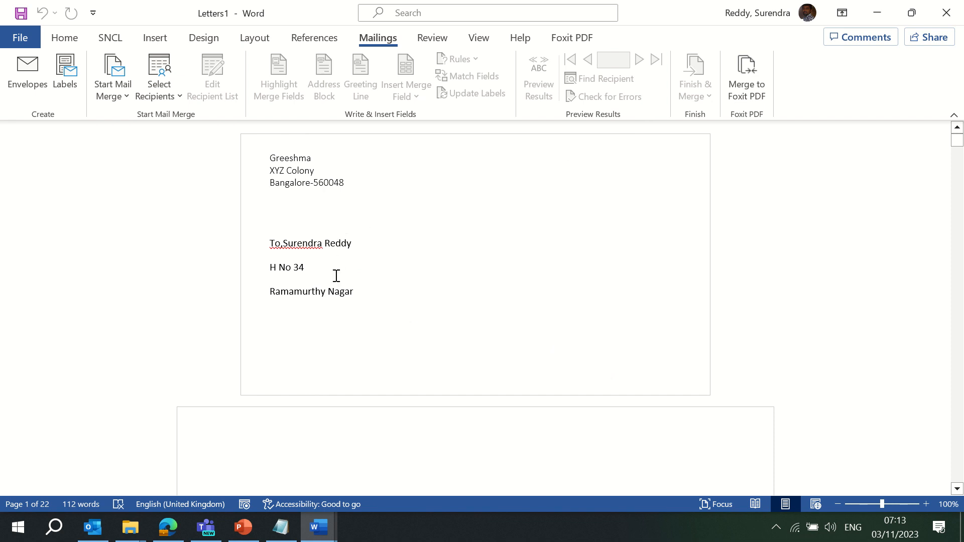
# Close Letters1 without saving and place the cursor after the Address field in Document1
pyautogui.click(947, 12)
pyautogui.click(684, 401)
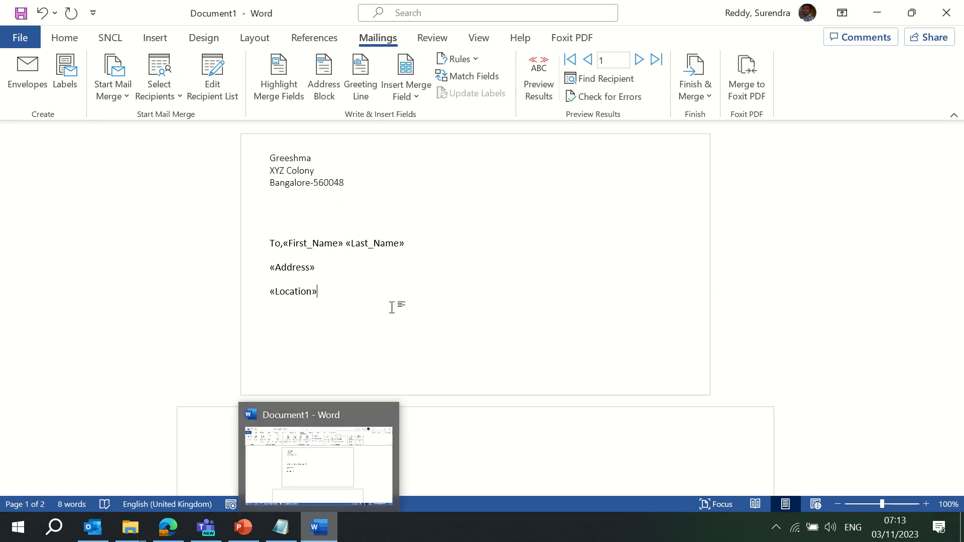
pyautogui.click(416, 275)
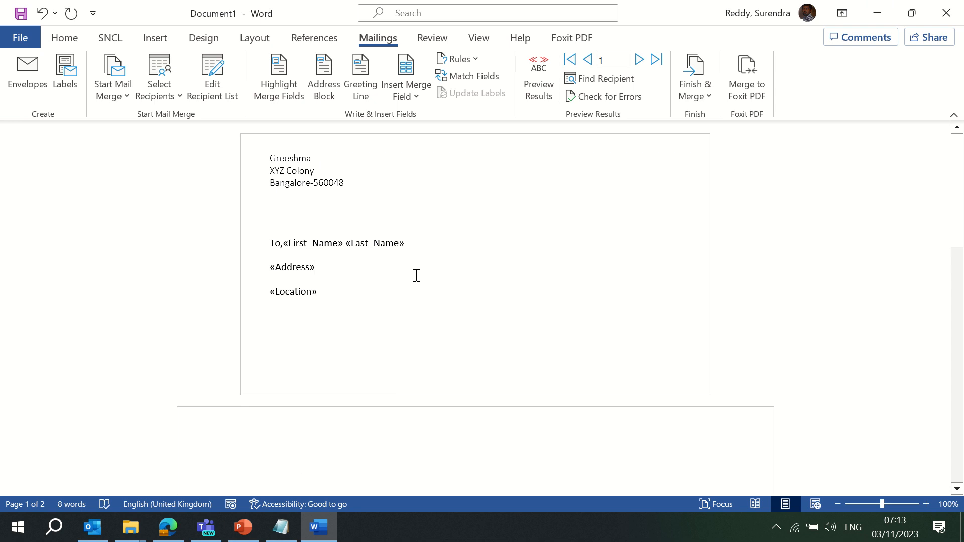